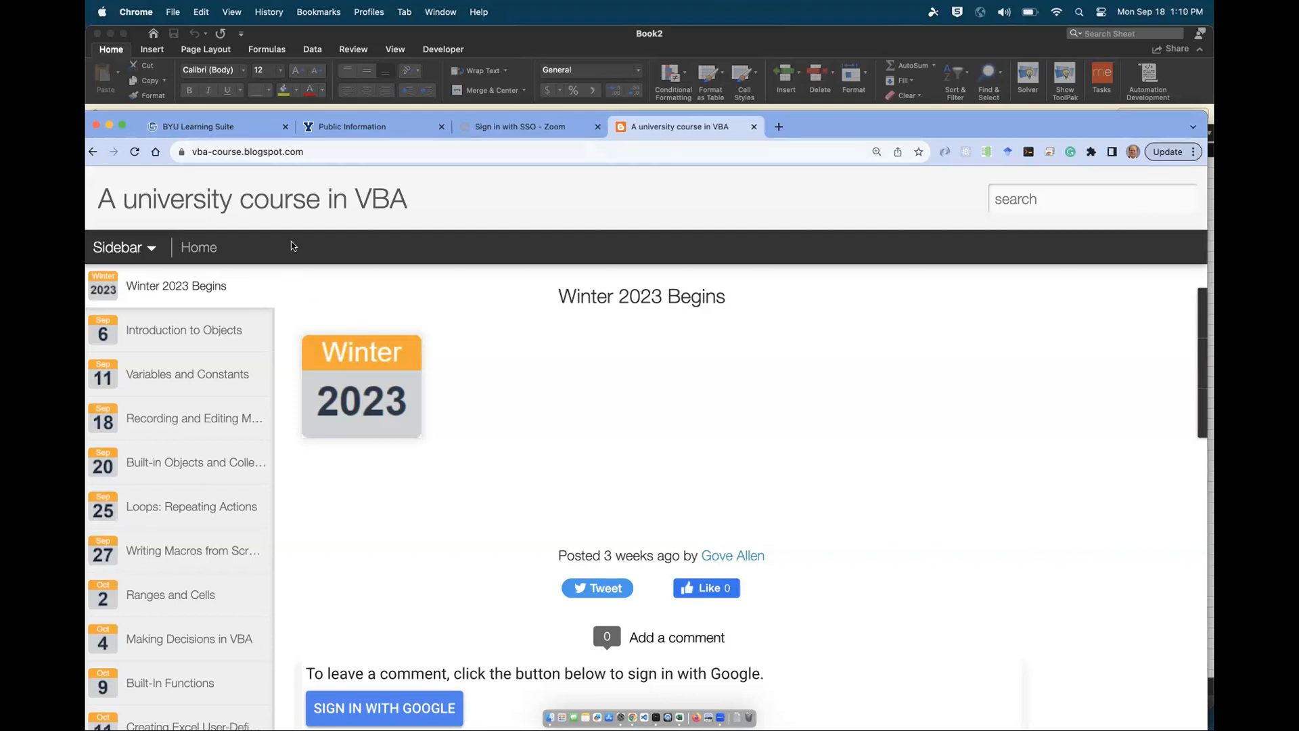
# - Download the Legacy Web Query Add-in from the Sep 18 Recording and Editing Macros page, then switch to Microsoft Excel
pyautogui.click(173, 420)
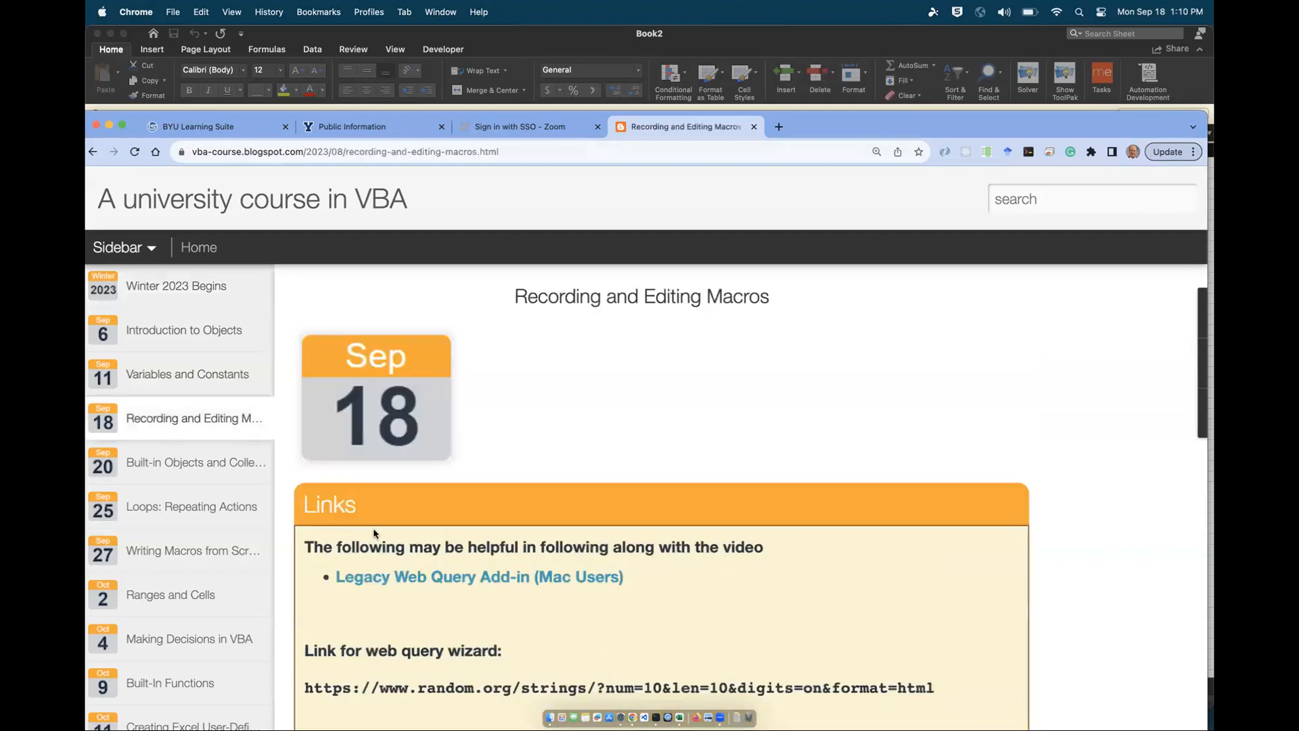
pyautogui.click(409, 576)
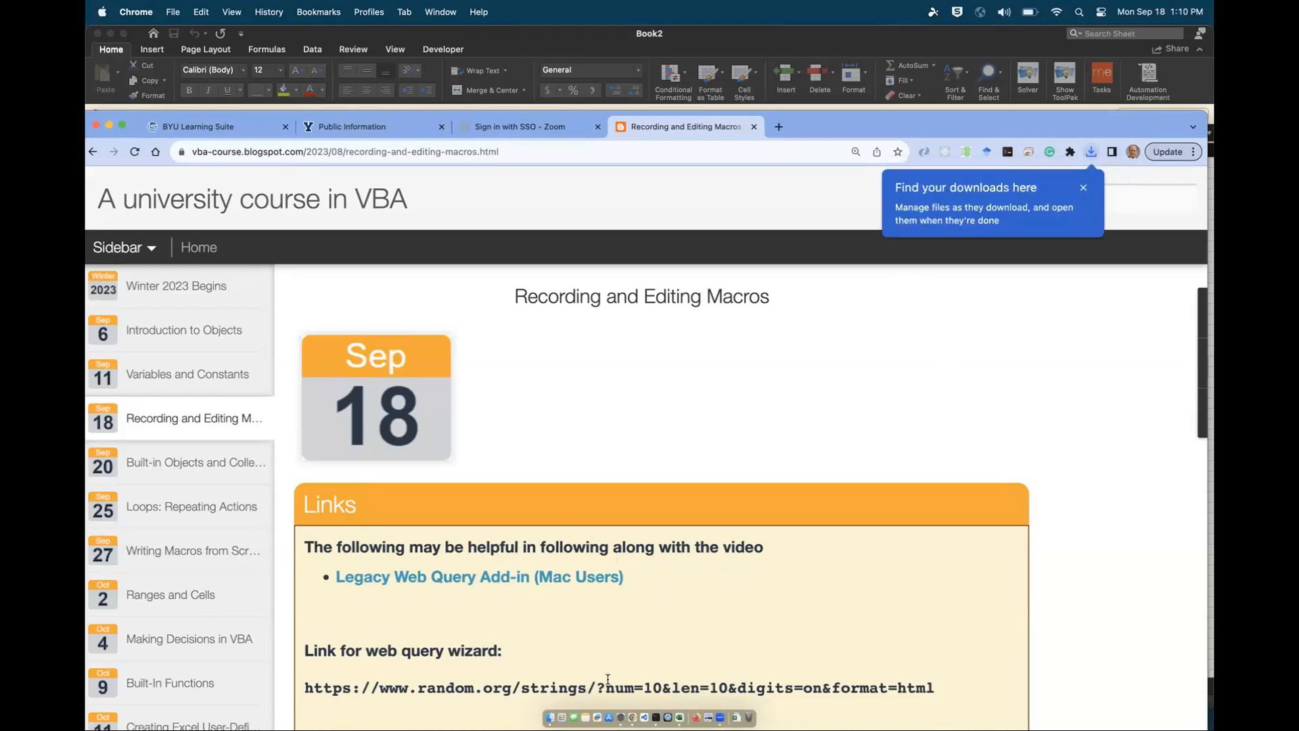
pyautogui.press('super+space')
pyautogui.write('ex')
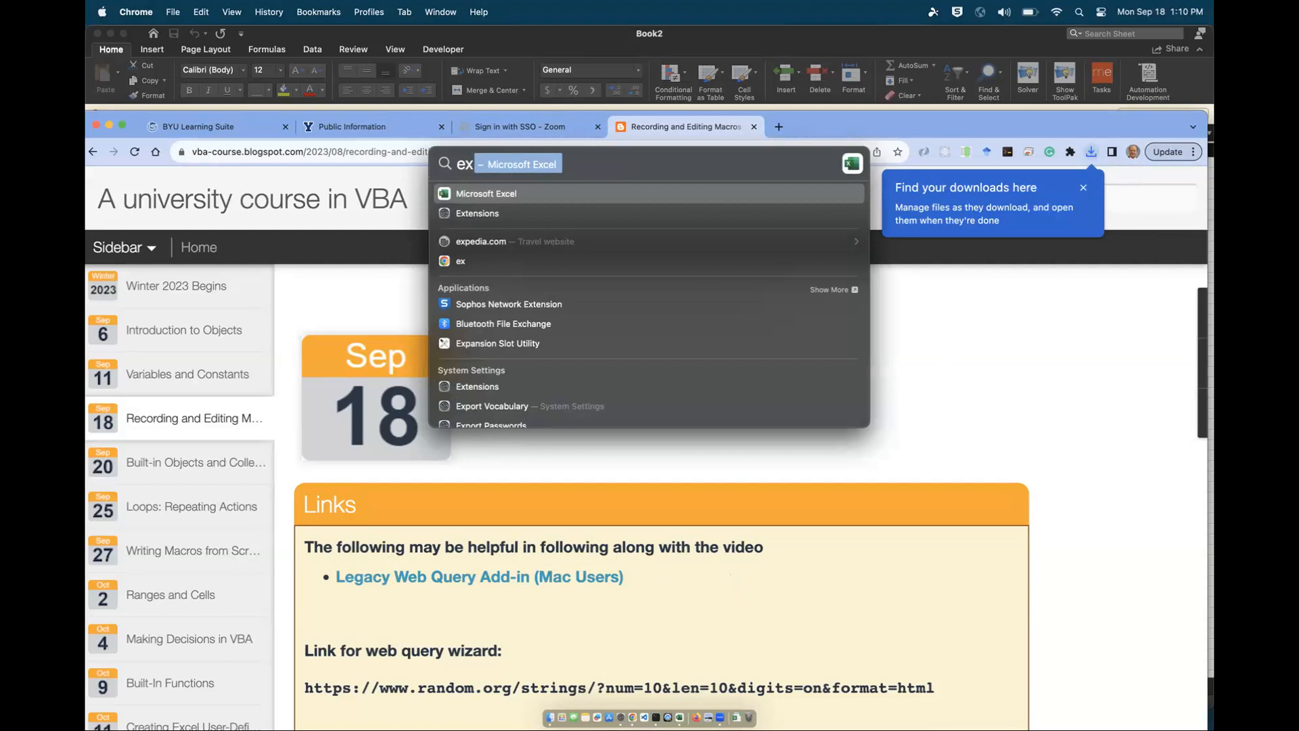
pyautogui.write('c')
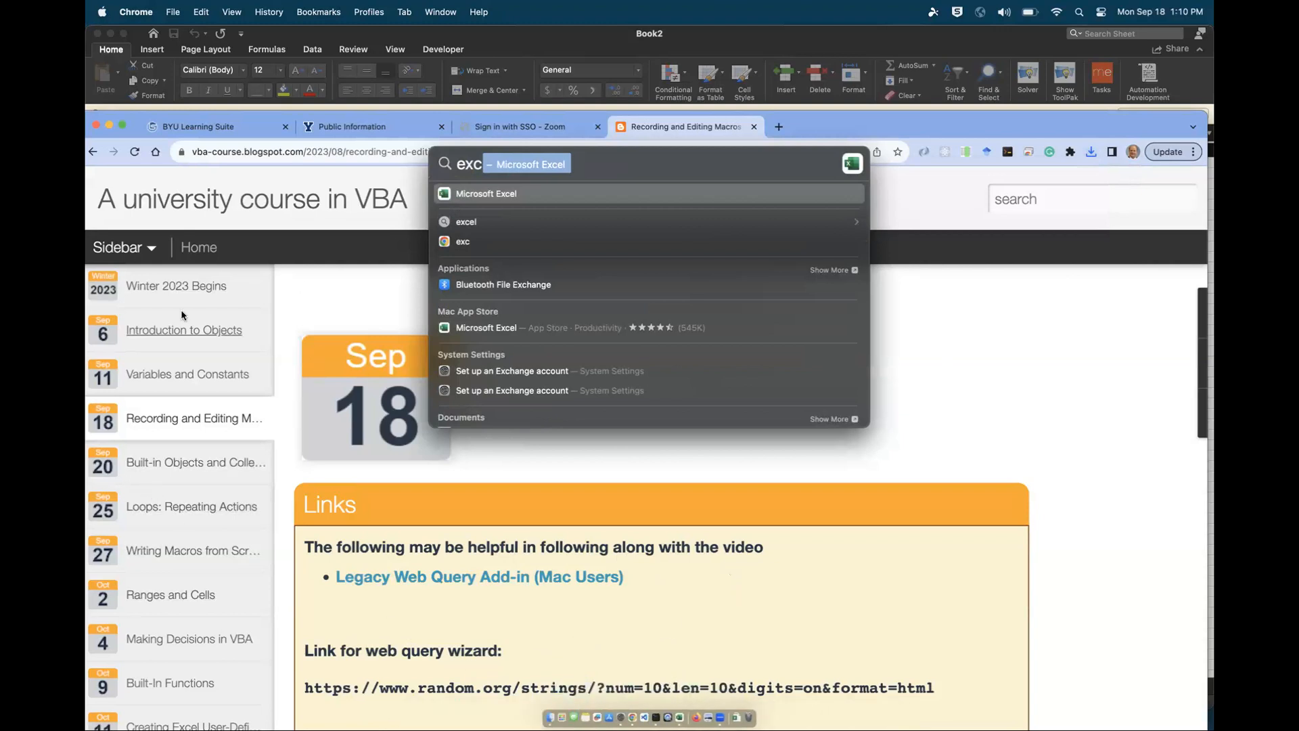
pyautogui.click(463, 196)
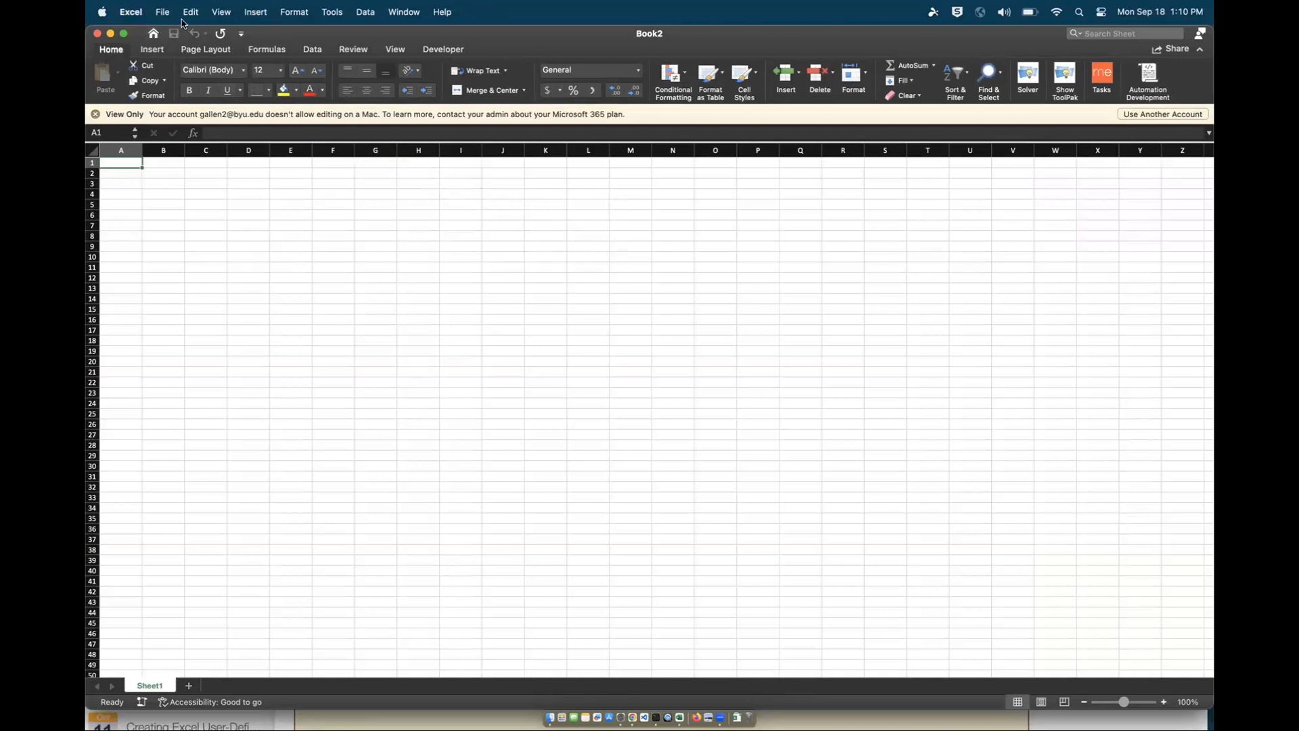
# - Make sure the Legacy_Web_Query add-in is enabled among Excel's available add-ins and accept the selection
pyautogui.click(338, 12)
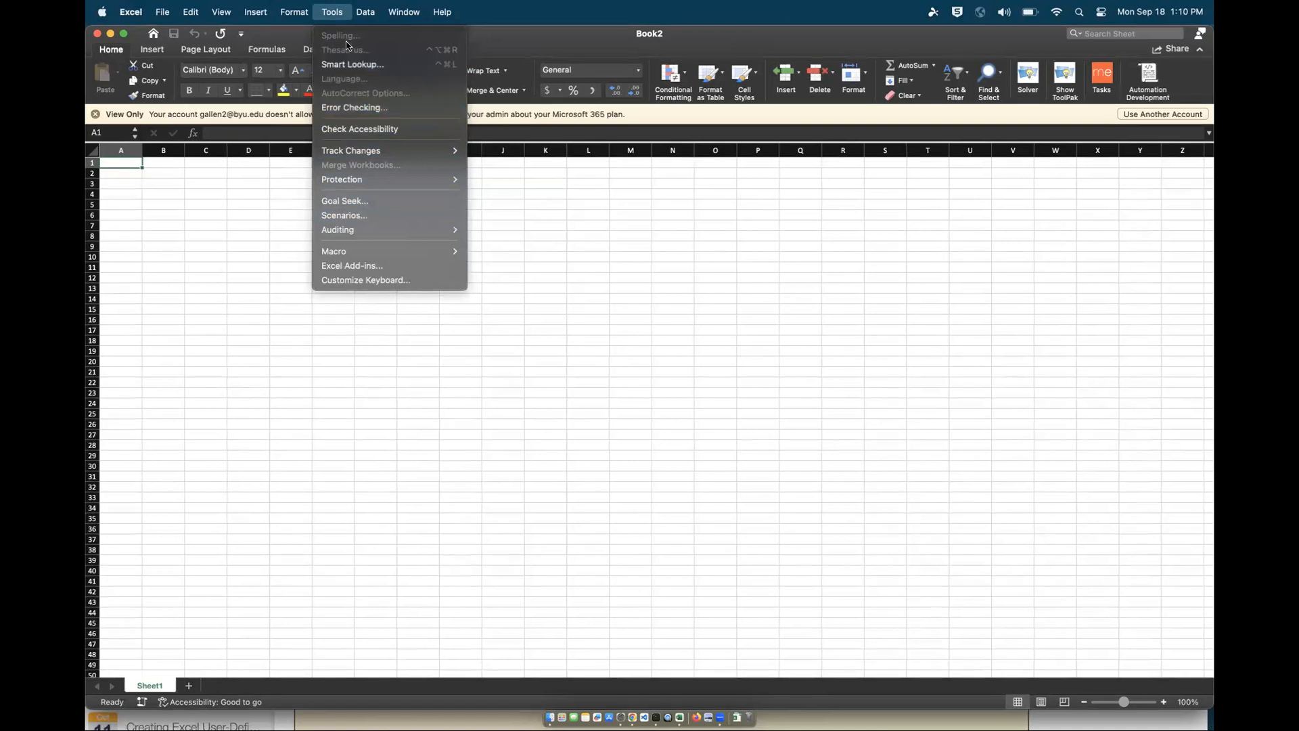
pyautogui.click(341, 15)
pyautogui.click(337, 14)
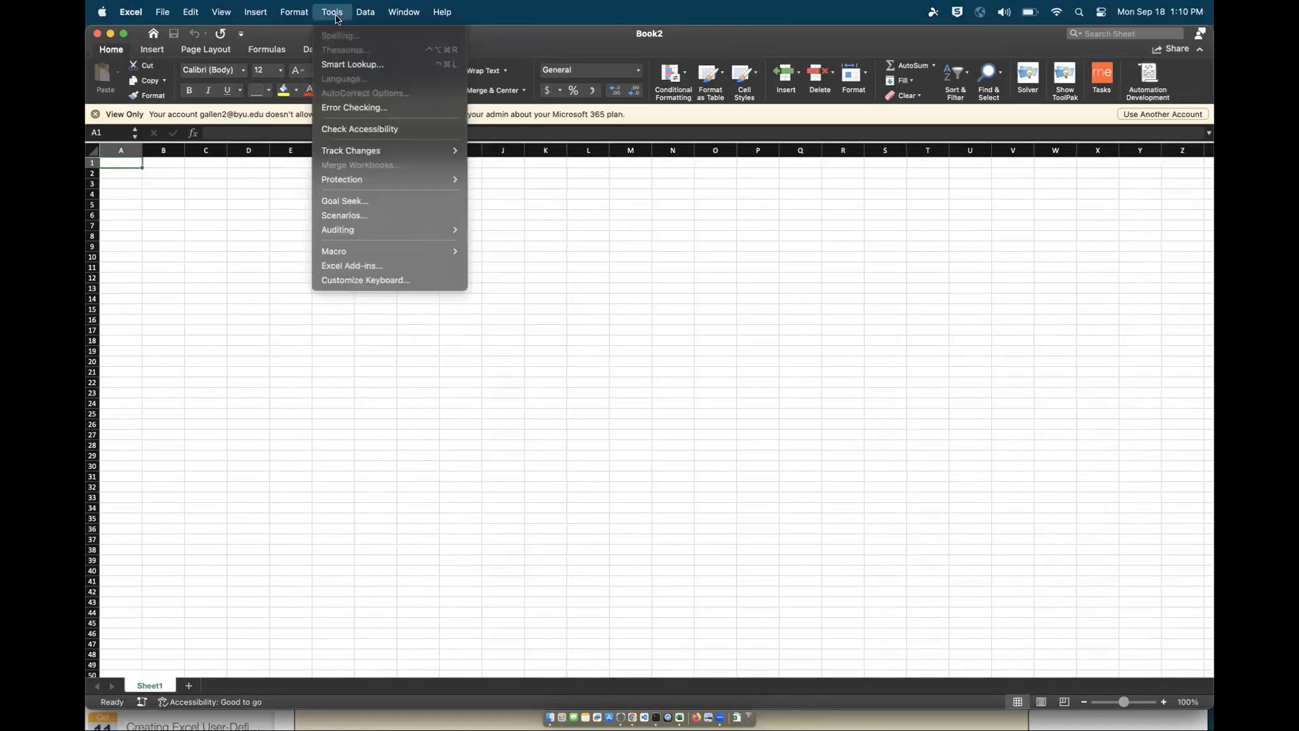
pyautogui.click(343, 268)
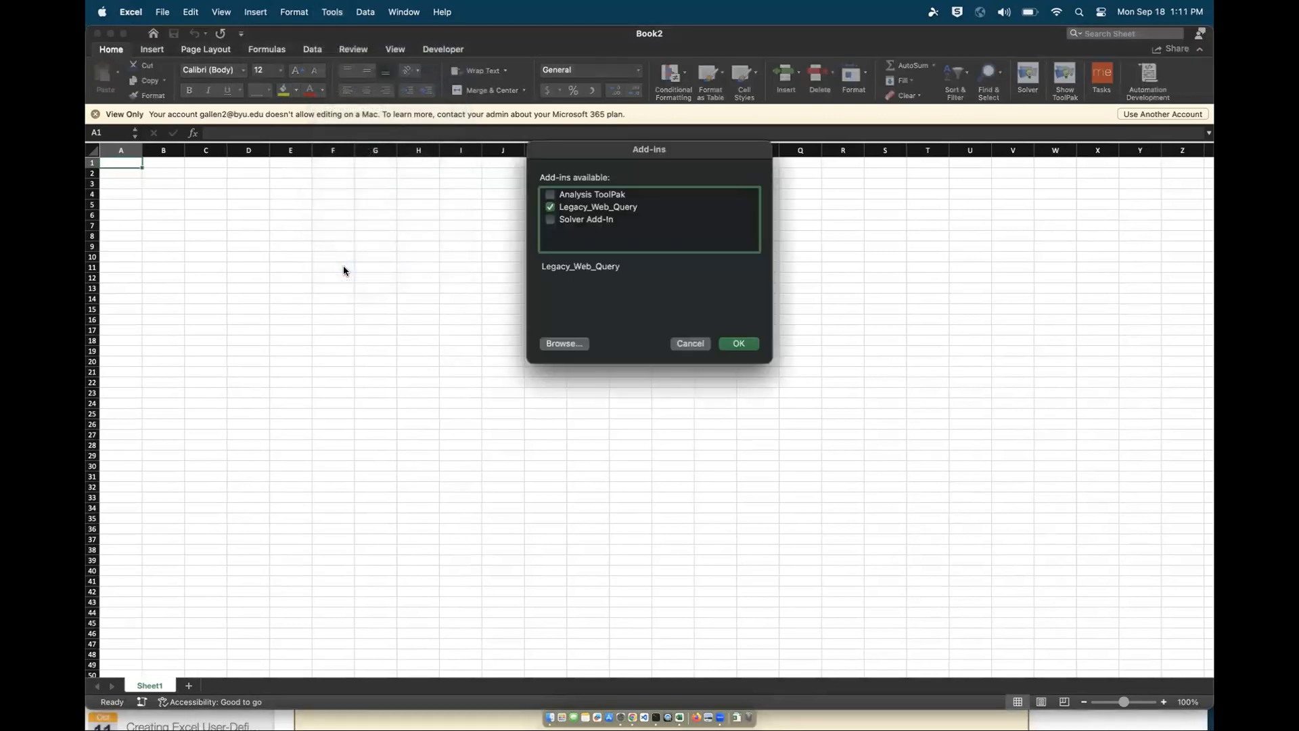
pyautogui.click(559, 344)
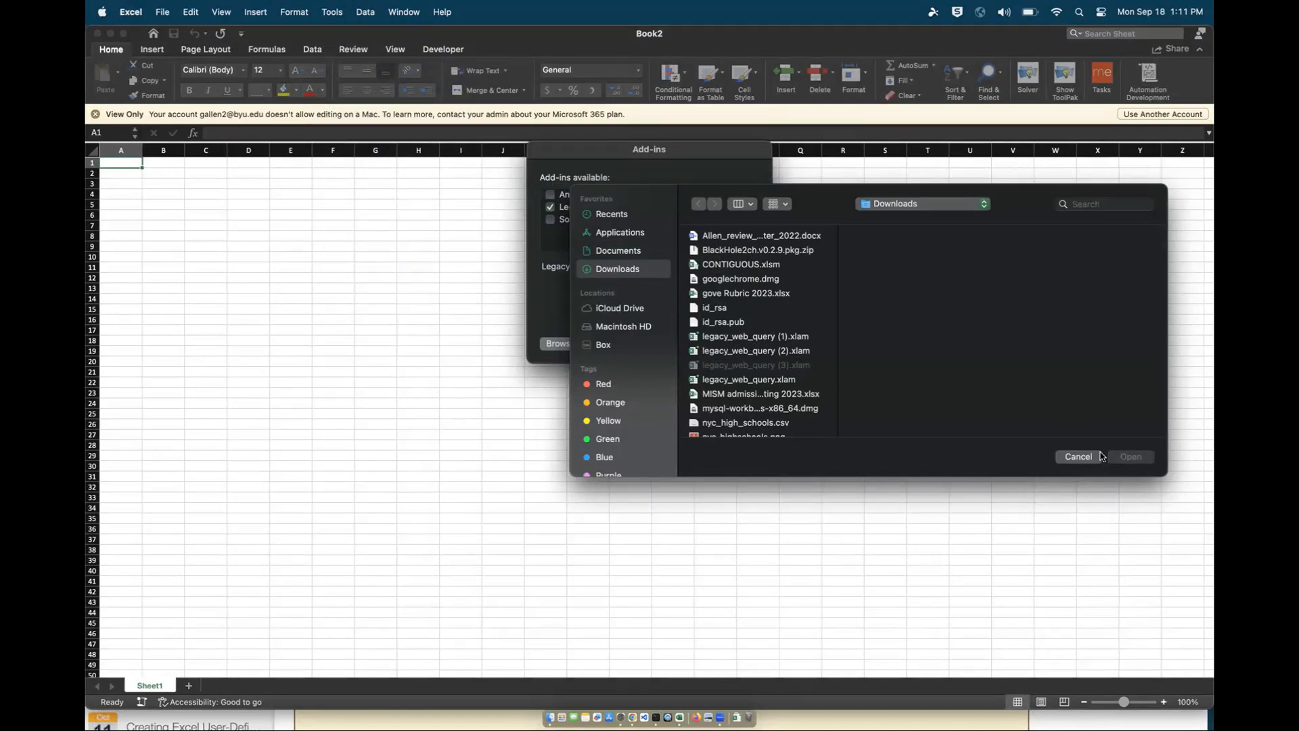
pyautogui.click(1078, 457)
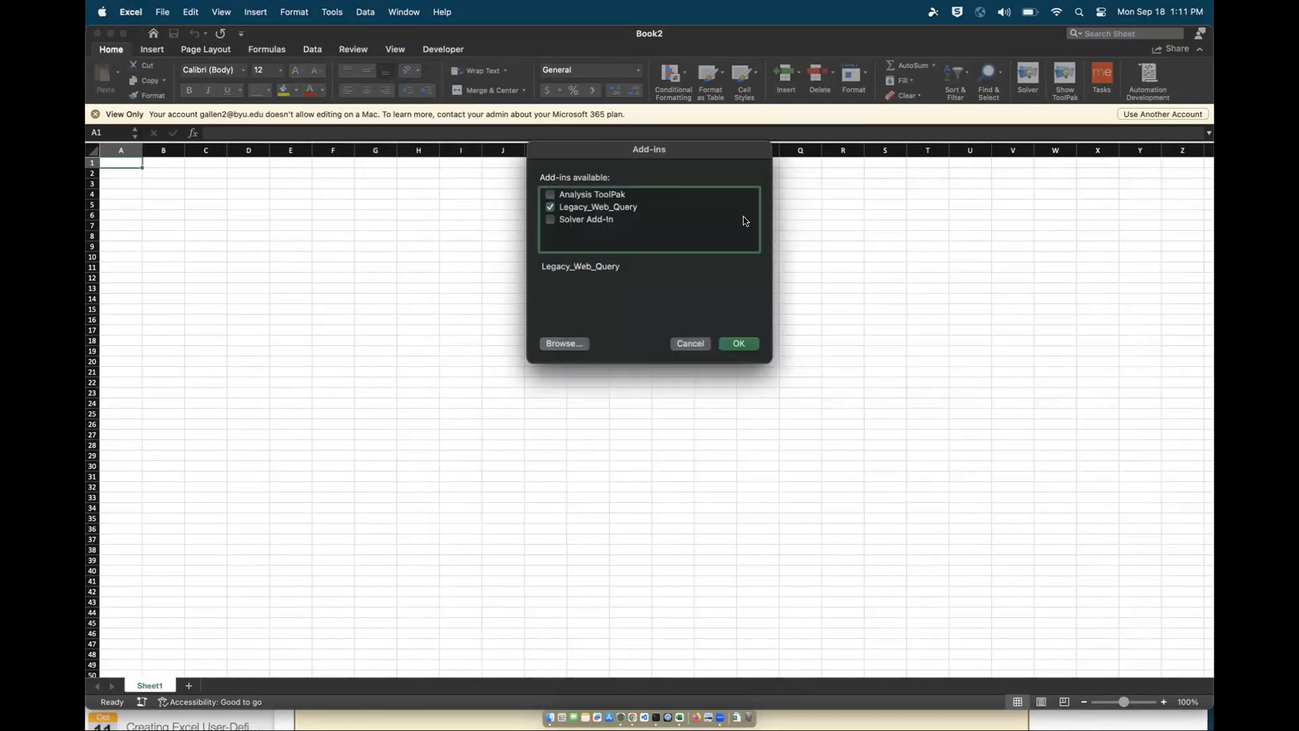
pyautogui.click(604, 210)
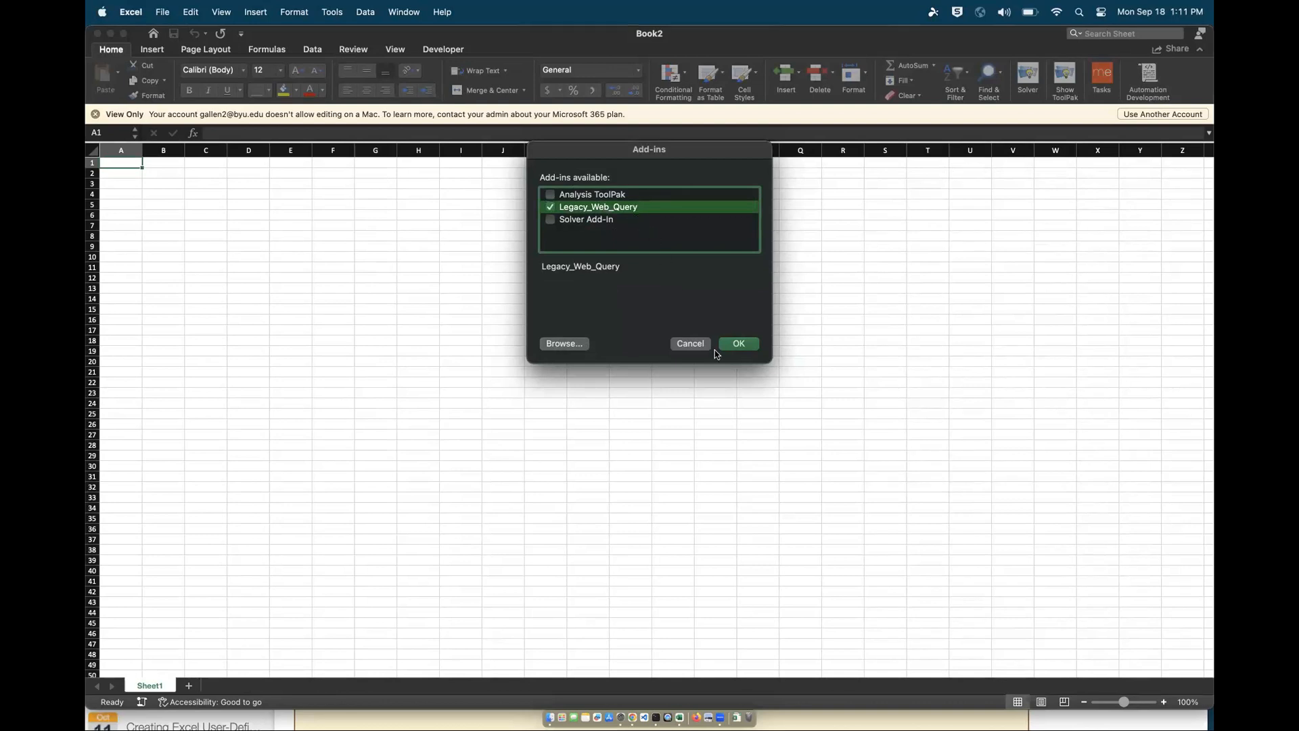
pyautogui.click(743, 346)
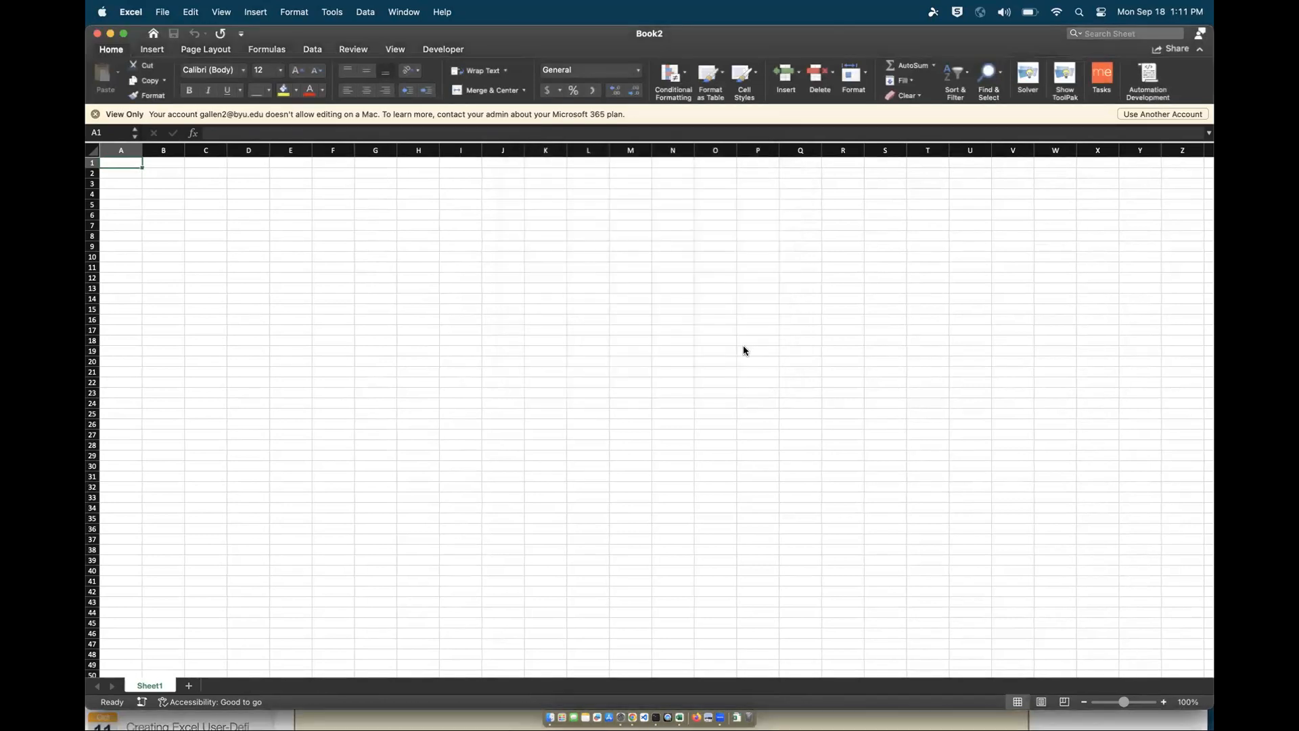
# - Run a legacy web query into cell A1 using the suggested random.org passwords URL with num=5 and len=8
pyautogui.click(314, 51)
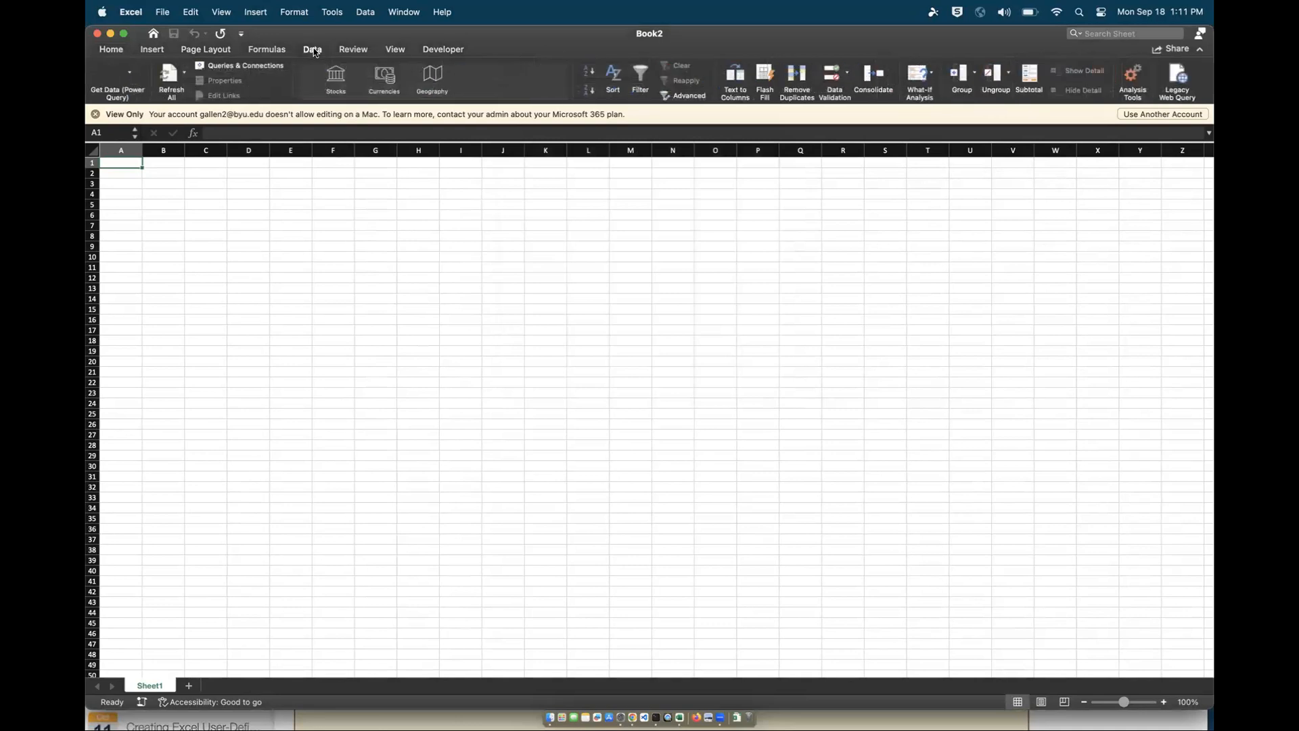
pyautogui.click(1178, 82)
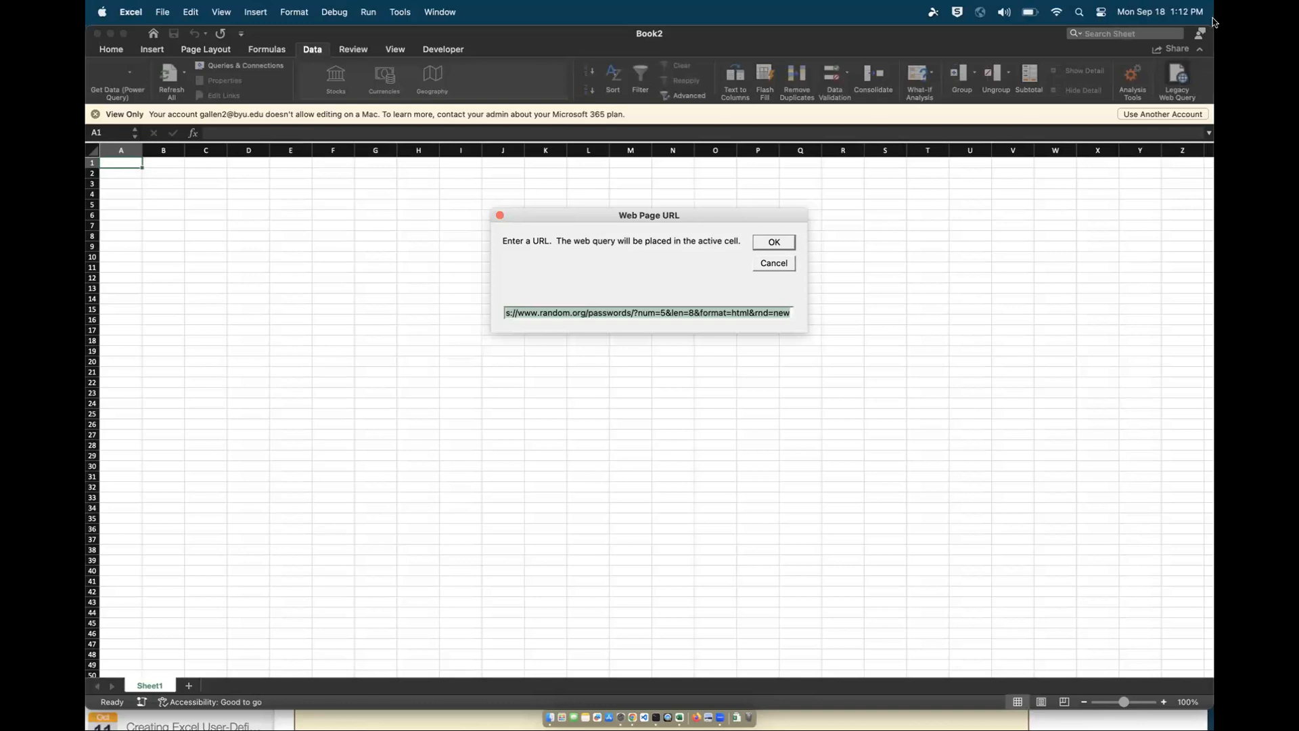
pyautogui.click(770, 245)
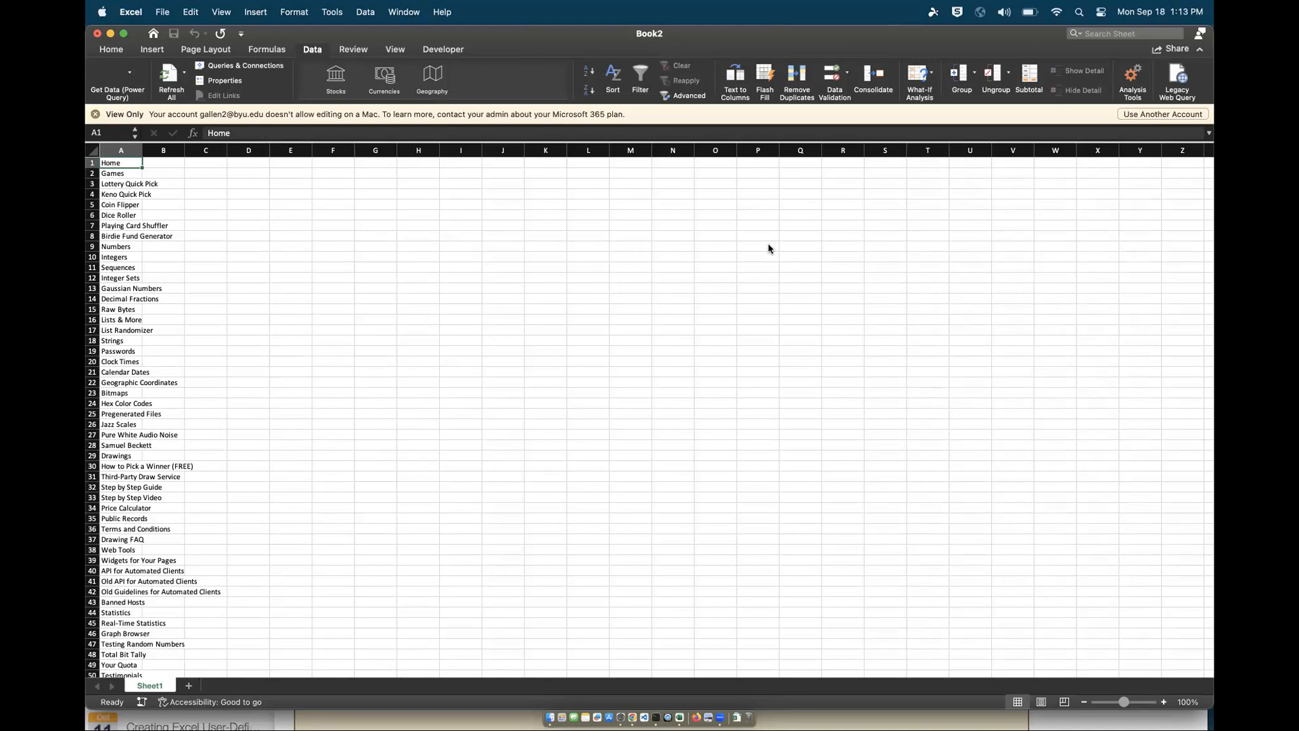
# - Refresh the imported web query data three times while viewing the random passwords in rows 93 to 97
pyautogui.click(578, 276)
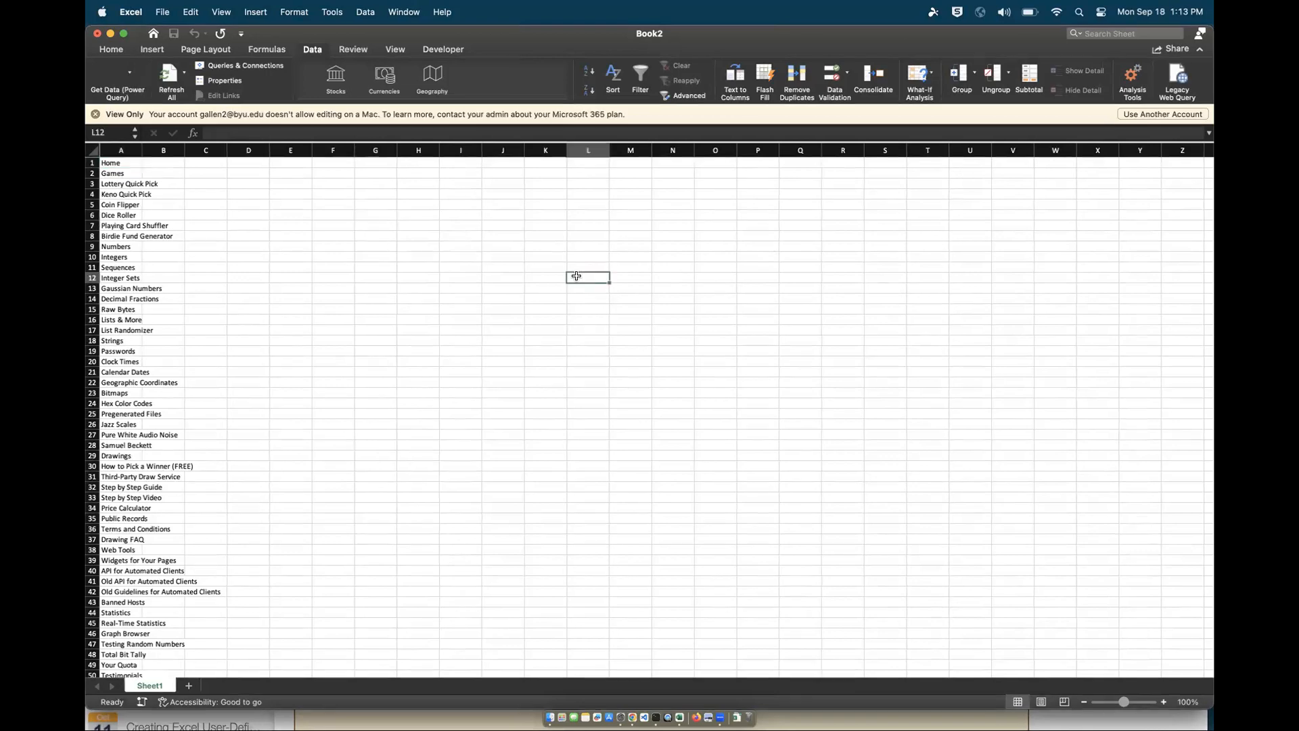
pyautogui.scroll(-5, 576, 276)
pyautogui.scroll(-20, 577, 277)
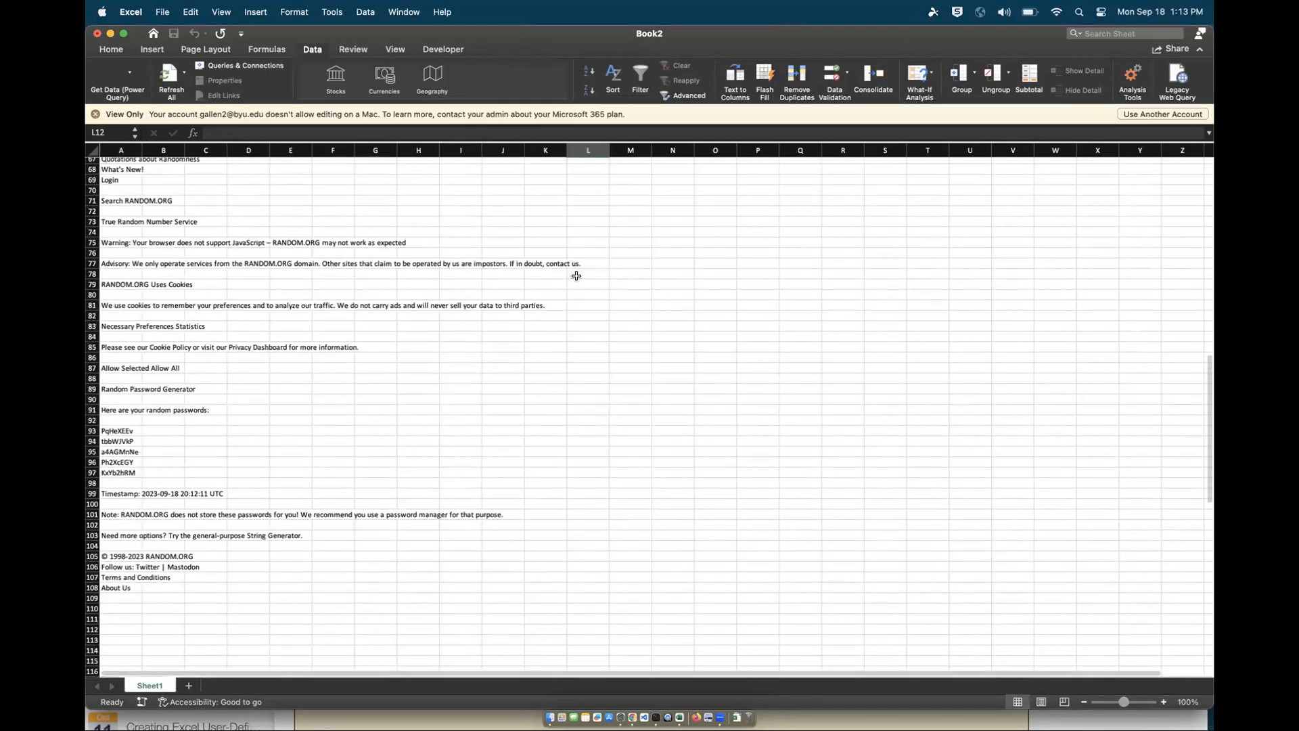
pyautogui.scroll(-1, 576, 276)
pyautogui.rightClick(576, 276)
pyautogui.press('Escape')
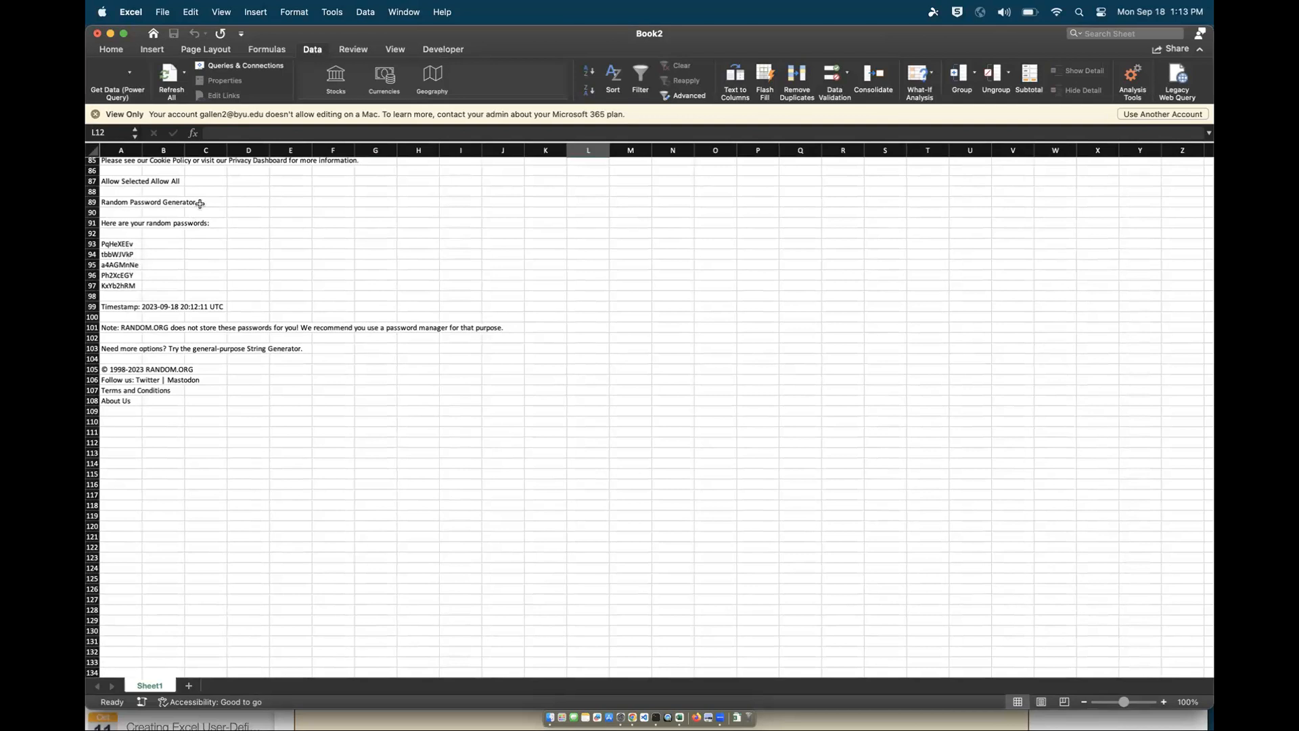
pyautogui.click(164, 74)
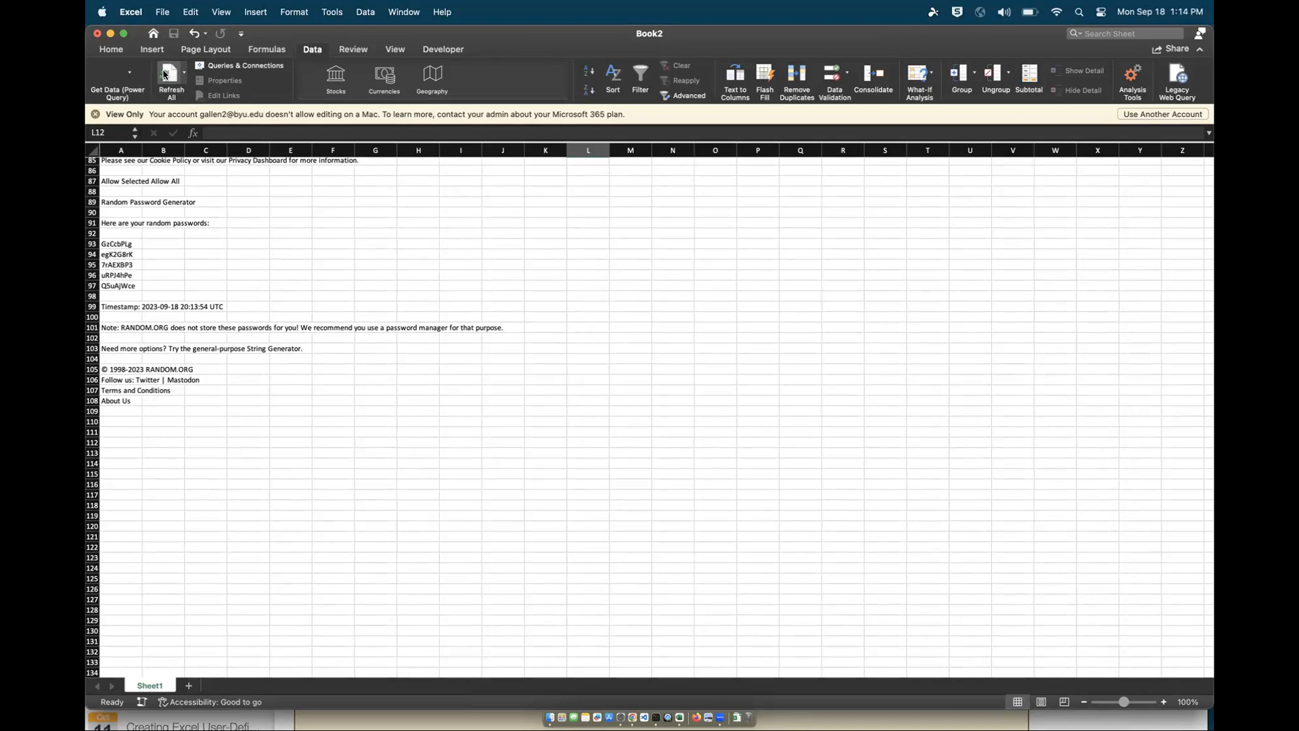
pyautogui.click(165, 74)
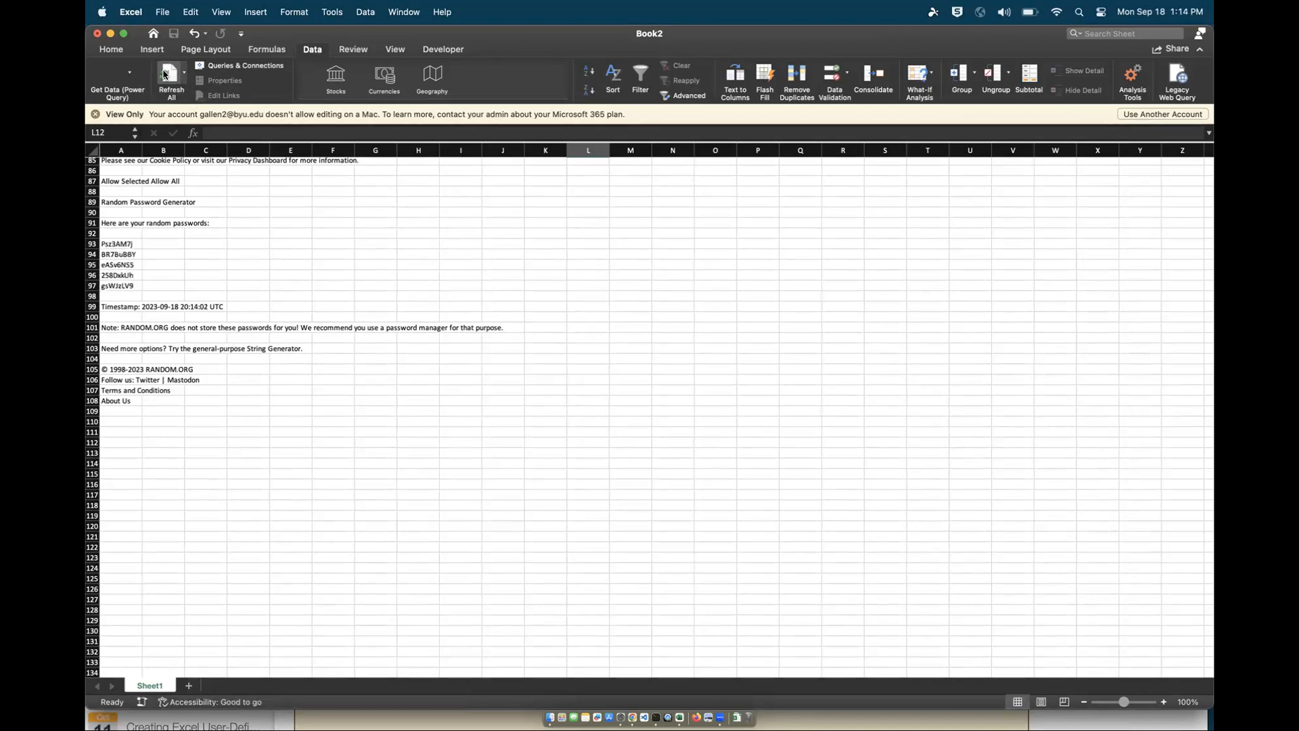
pyautogui.click(164, 74)
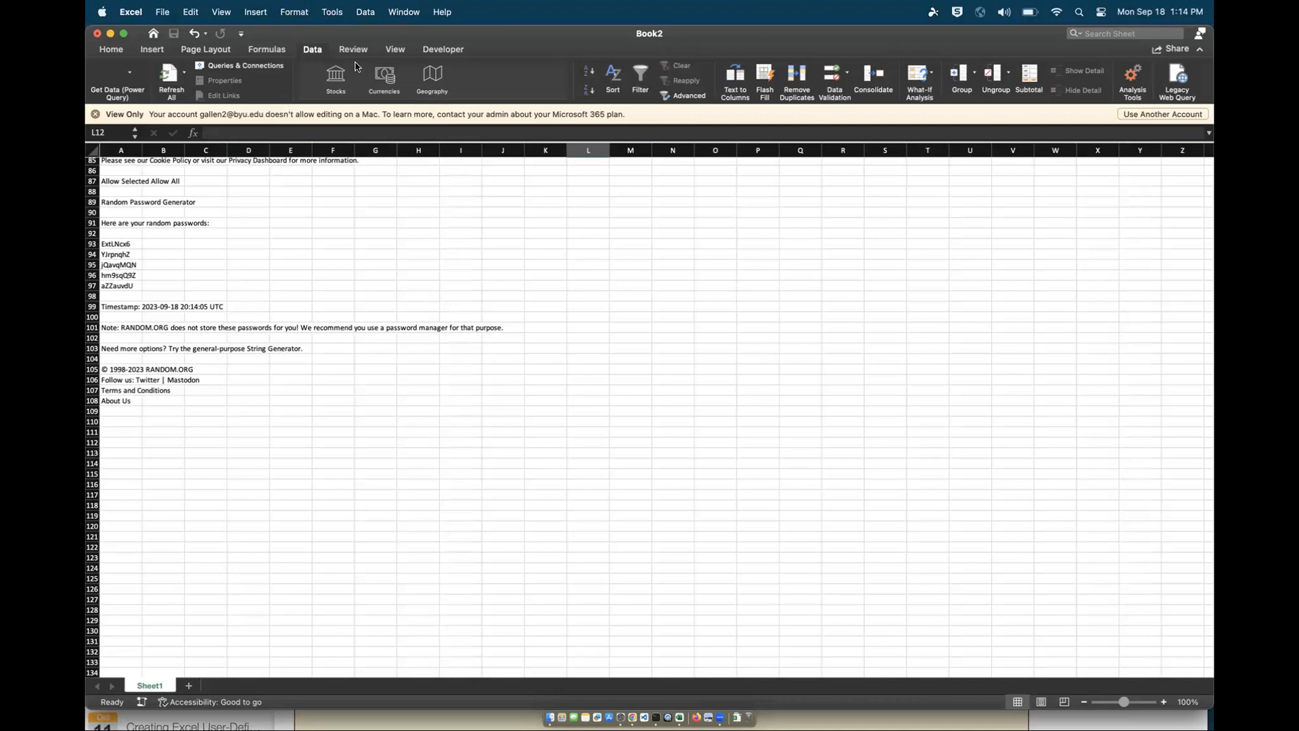
# - Open the Visual Basic editor and widen its window to read the legacy web query connection code in the Immediate window
pyautogui.click(435, 57)
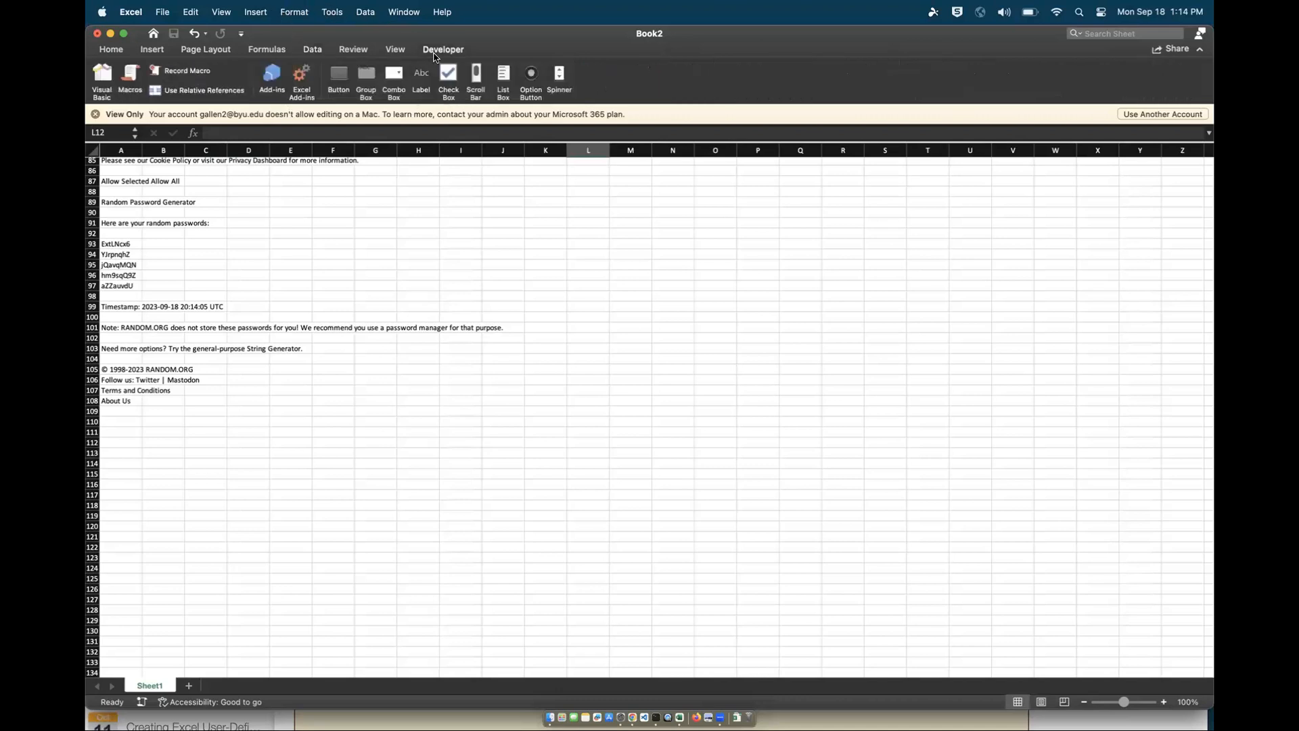
pyautogui.click(102, 77)
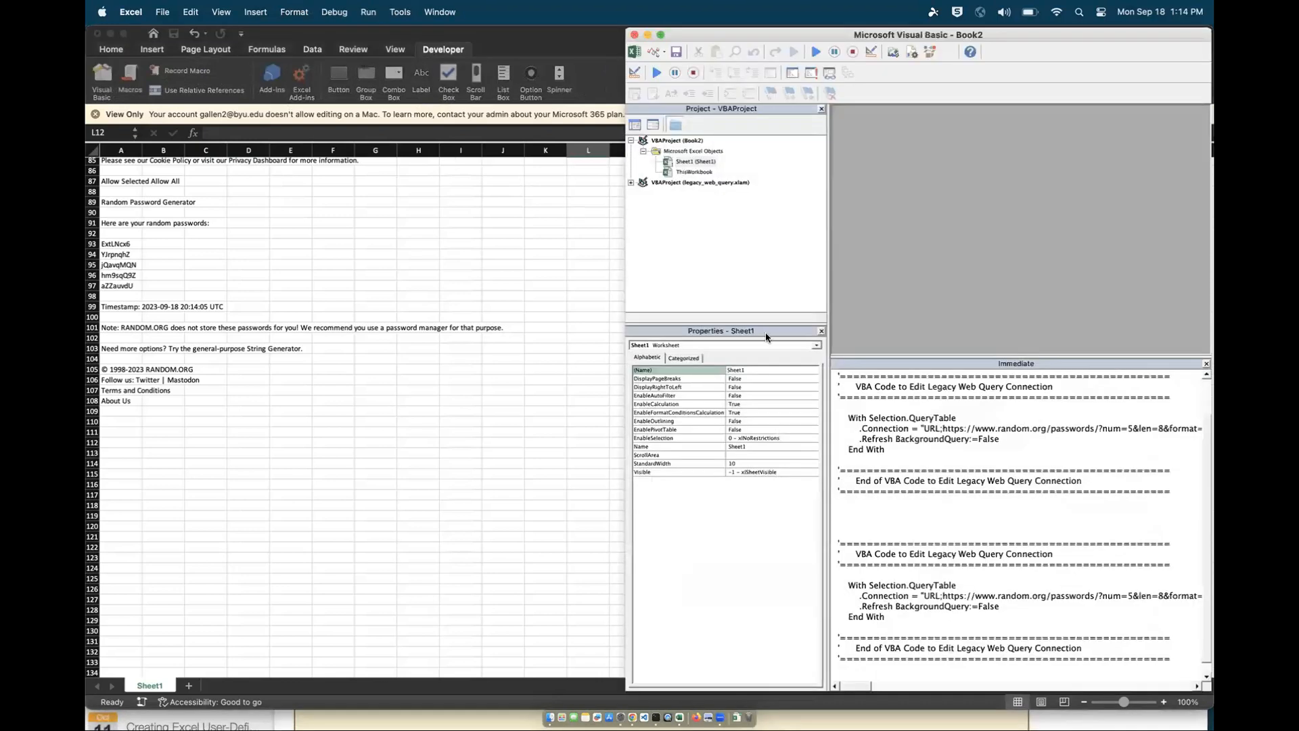
pyautogui.scroll(-1, 897, 466)
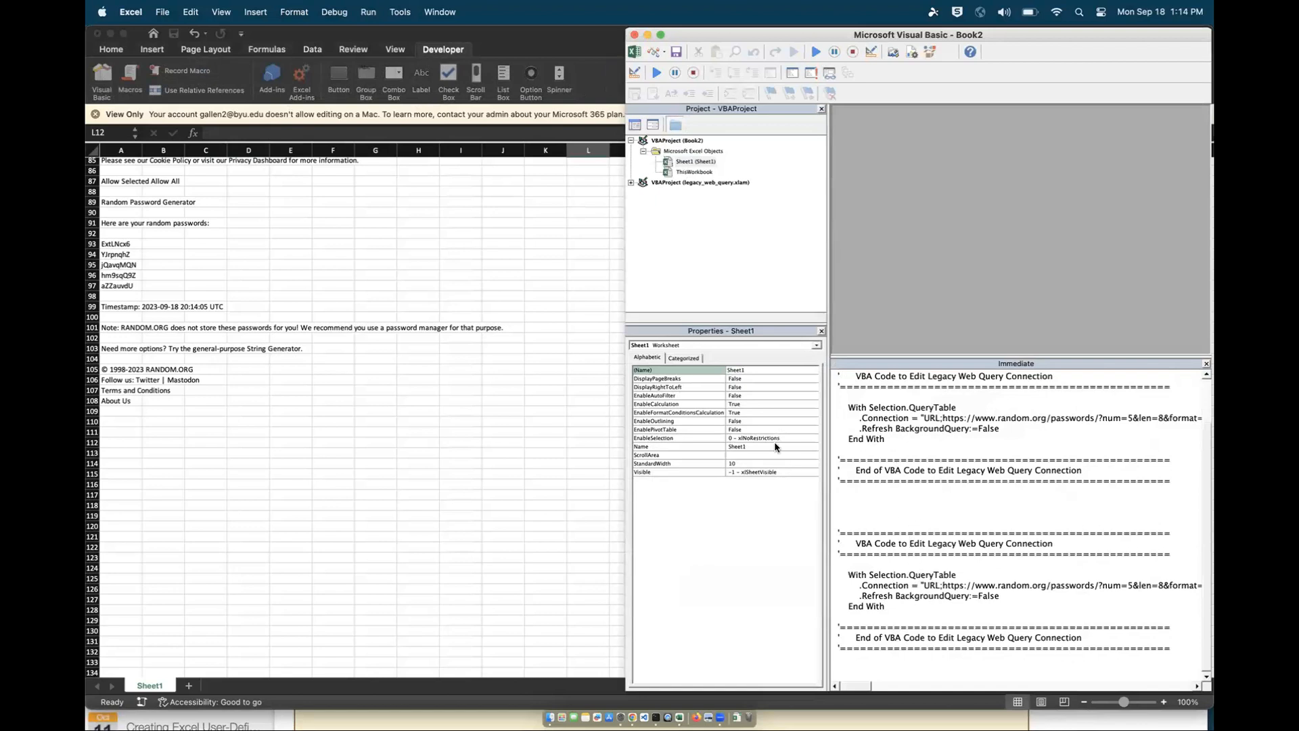
pyautogui.click(629, 309)
pyautogui.moveTo(624, 306); pyautogui.dragTo(333, 248)
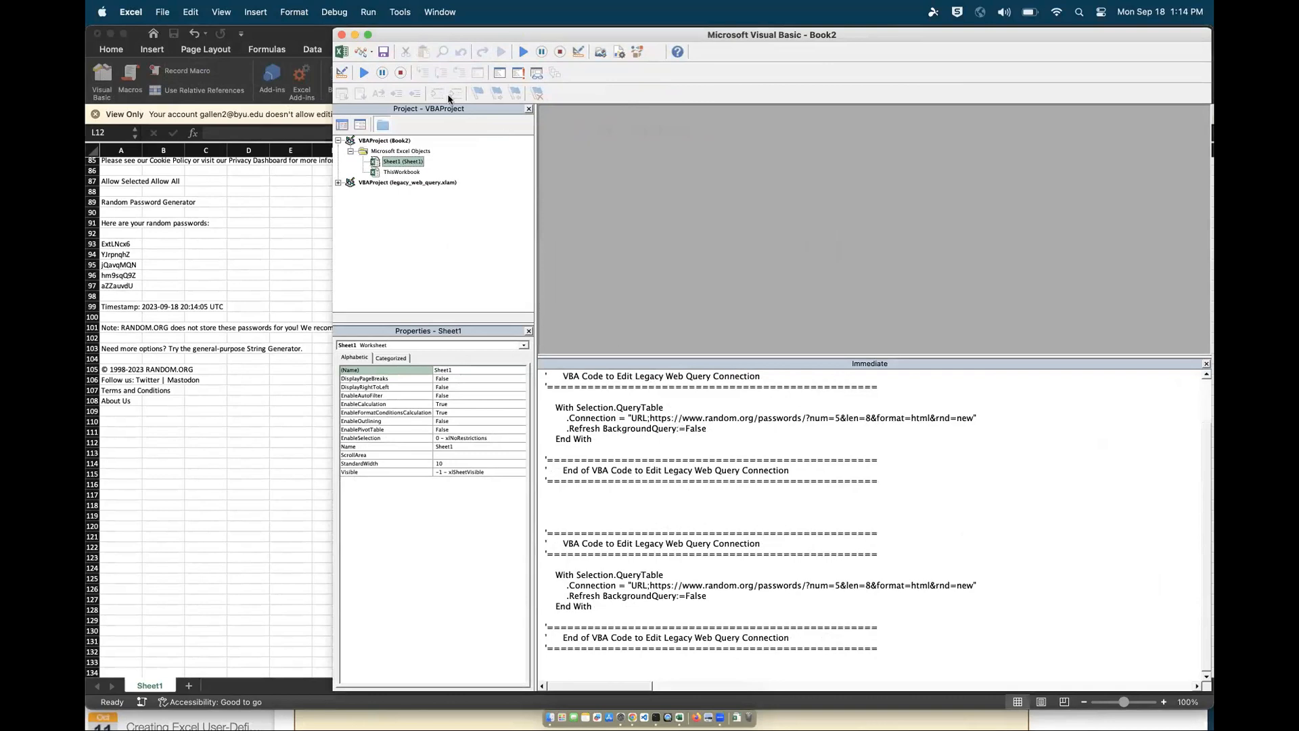
pyautogui.click(215, 15)
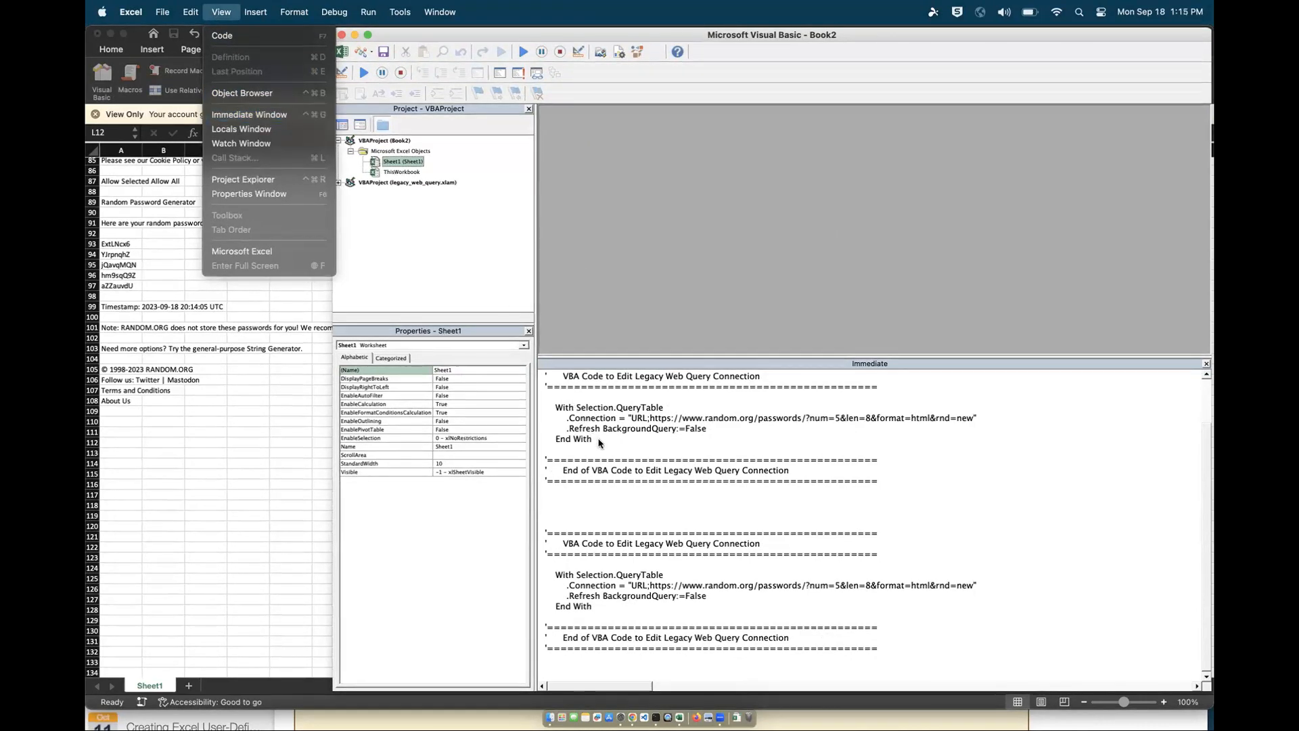
pyautogui.click(553, 400)
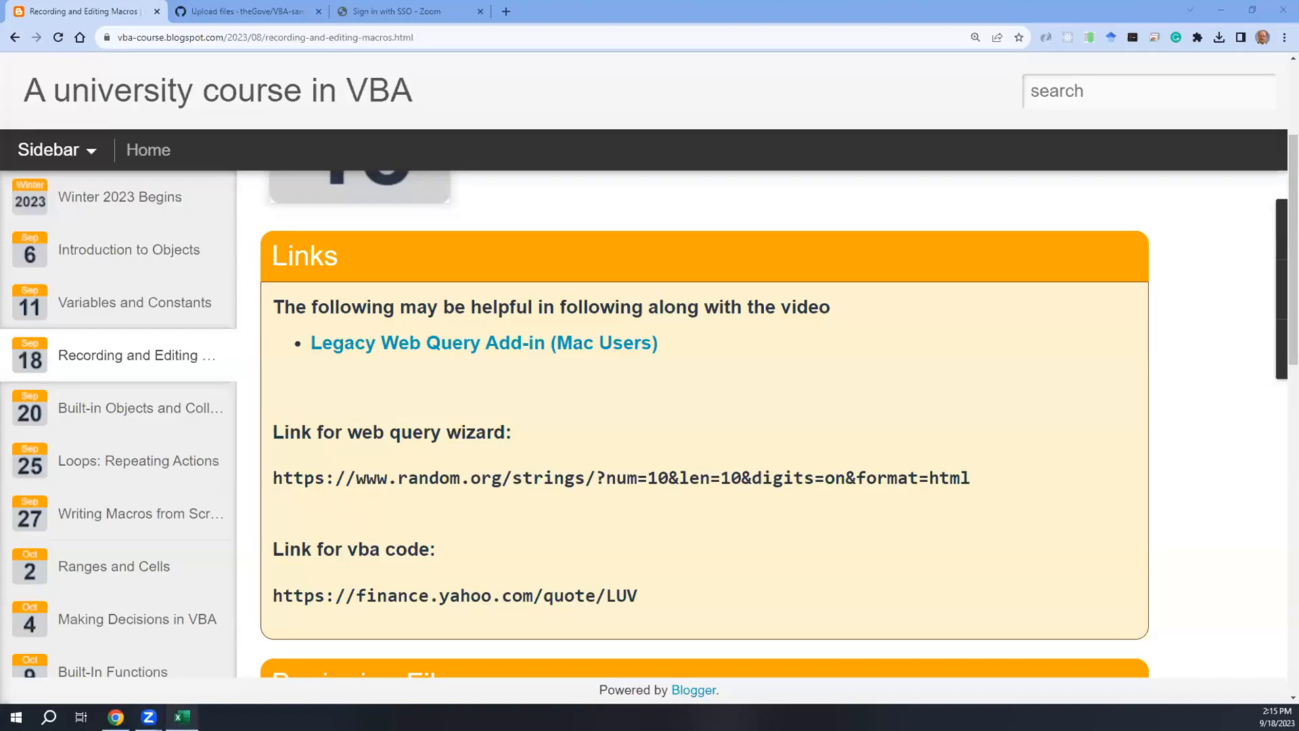
# - Switch to the blank Excel workbook Book1 and search the available commands for "web"
pyautogui.click(181, 716)
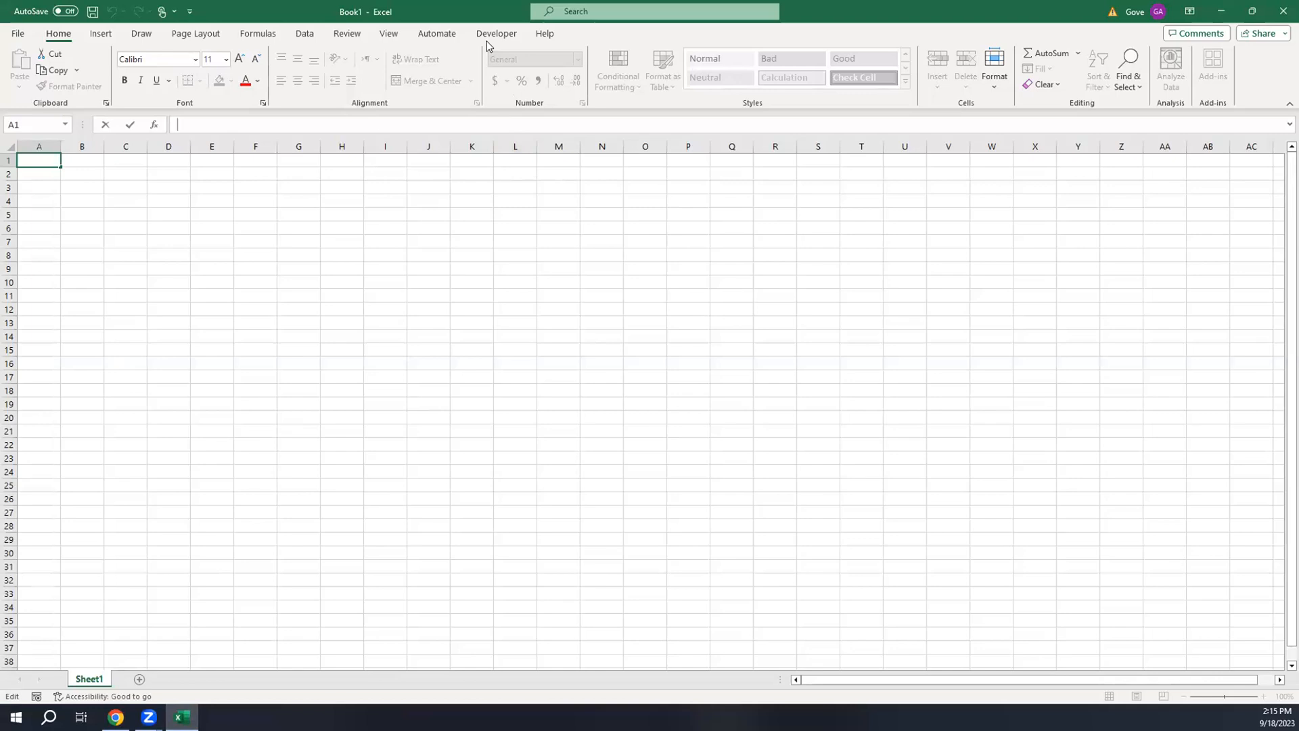
pyautogui.click(686, 11)
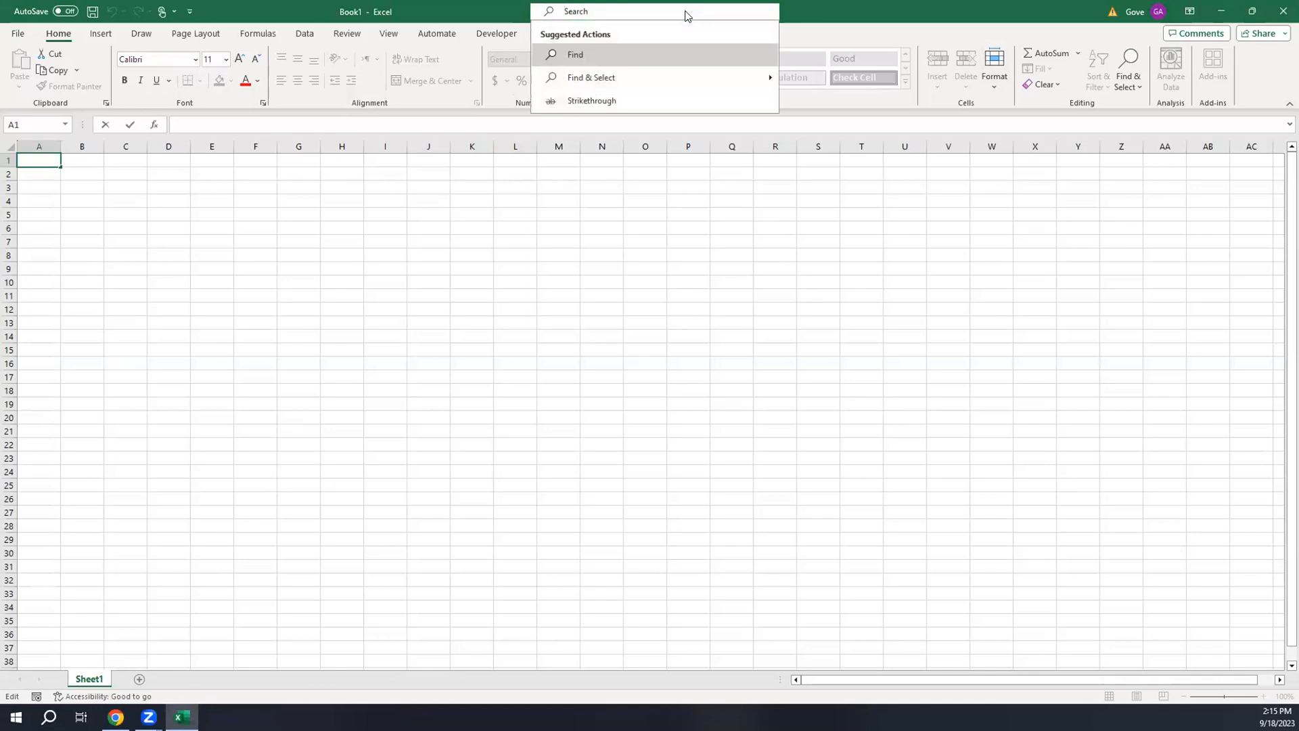
pyautogui.write('web')
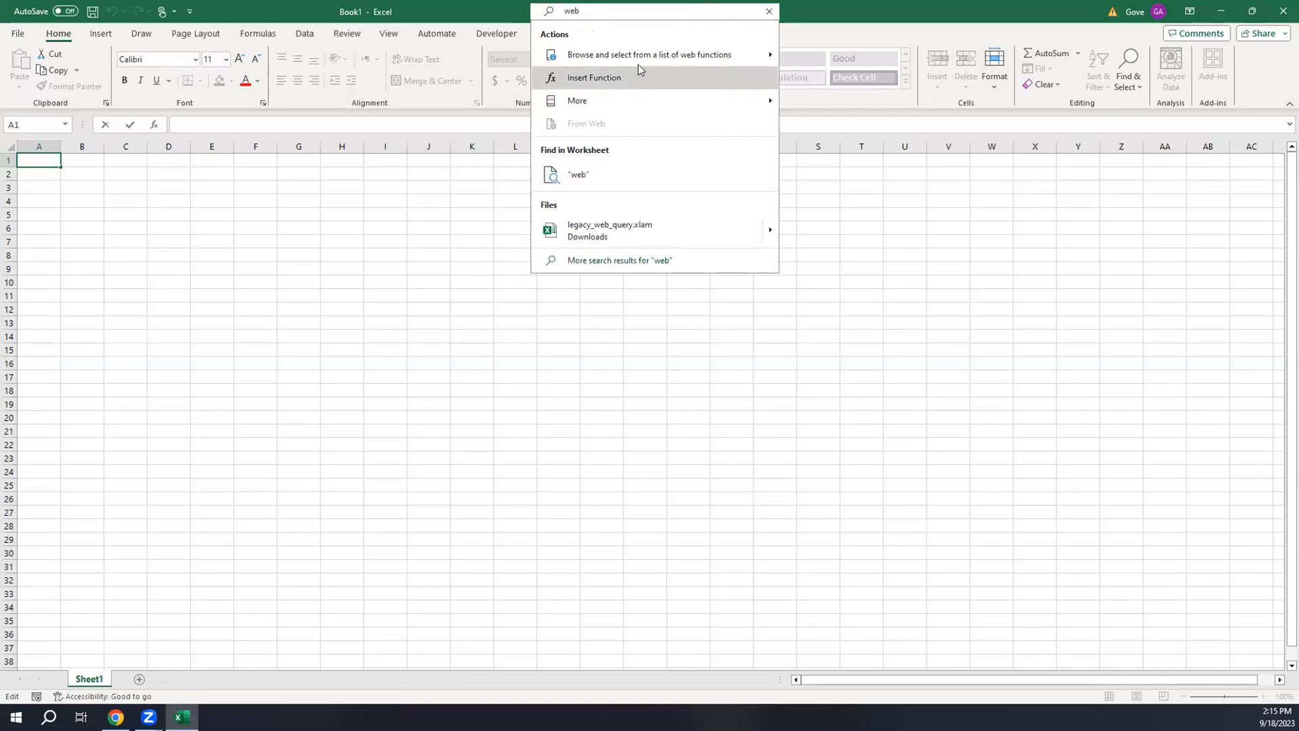
pyautogui.moveTo(646, 54)
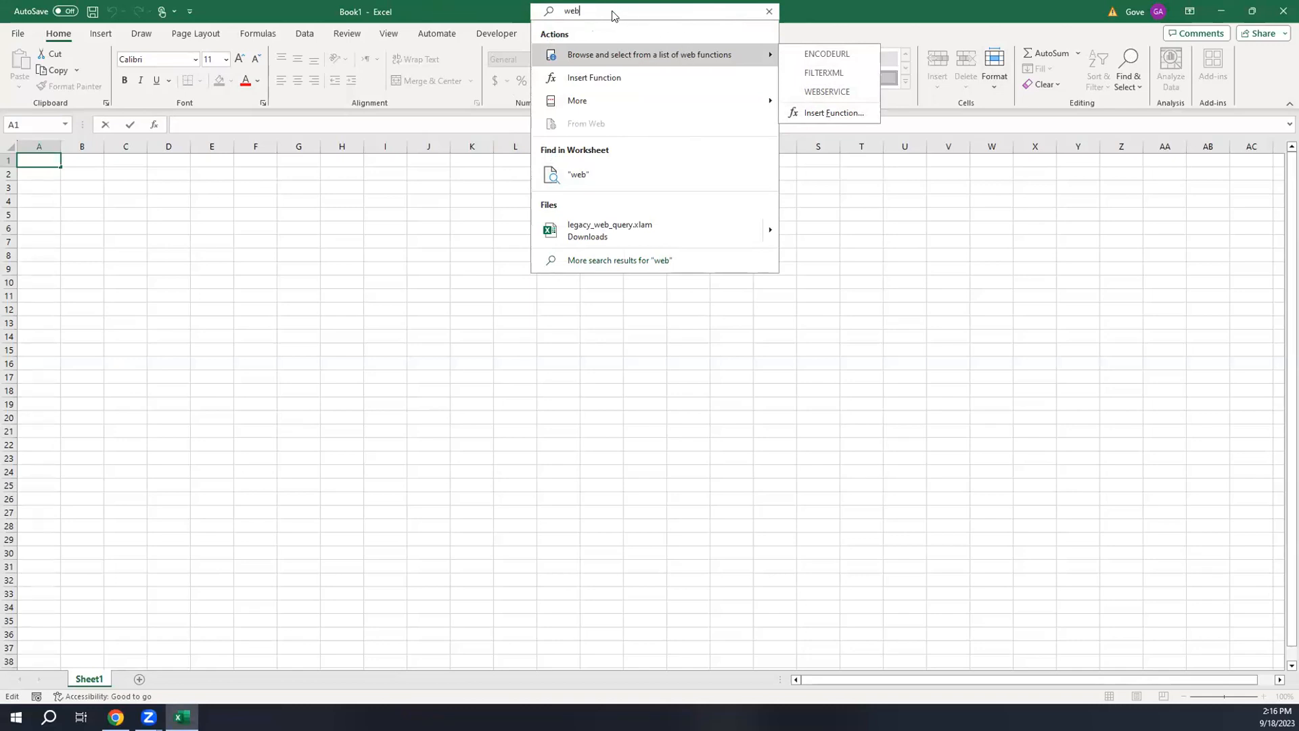
# - Replace the command search text with "legacy we" to look for the legacy web import command
pyautogui.press('BackSpace')
pyautogui.press('BackSpace')
pyautogui.press('BackSpace')
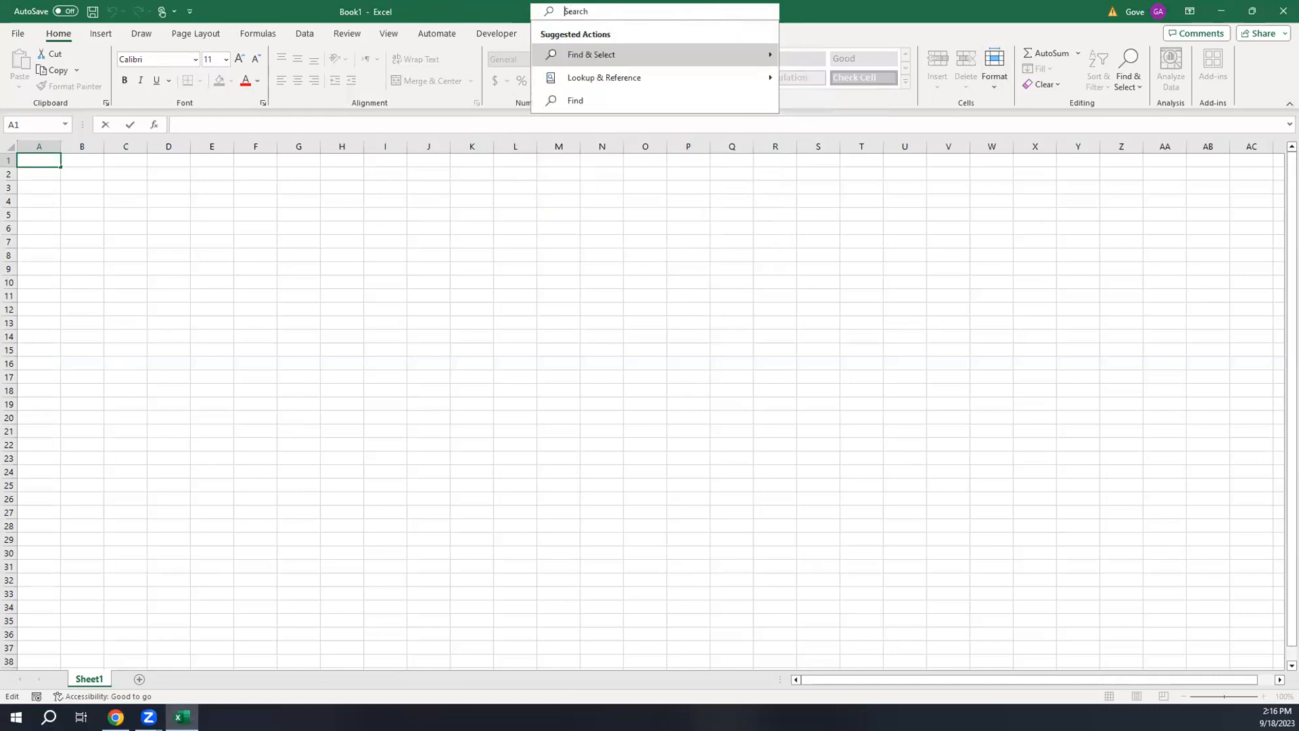
pyautogui.write('legacy we')
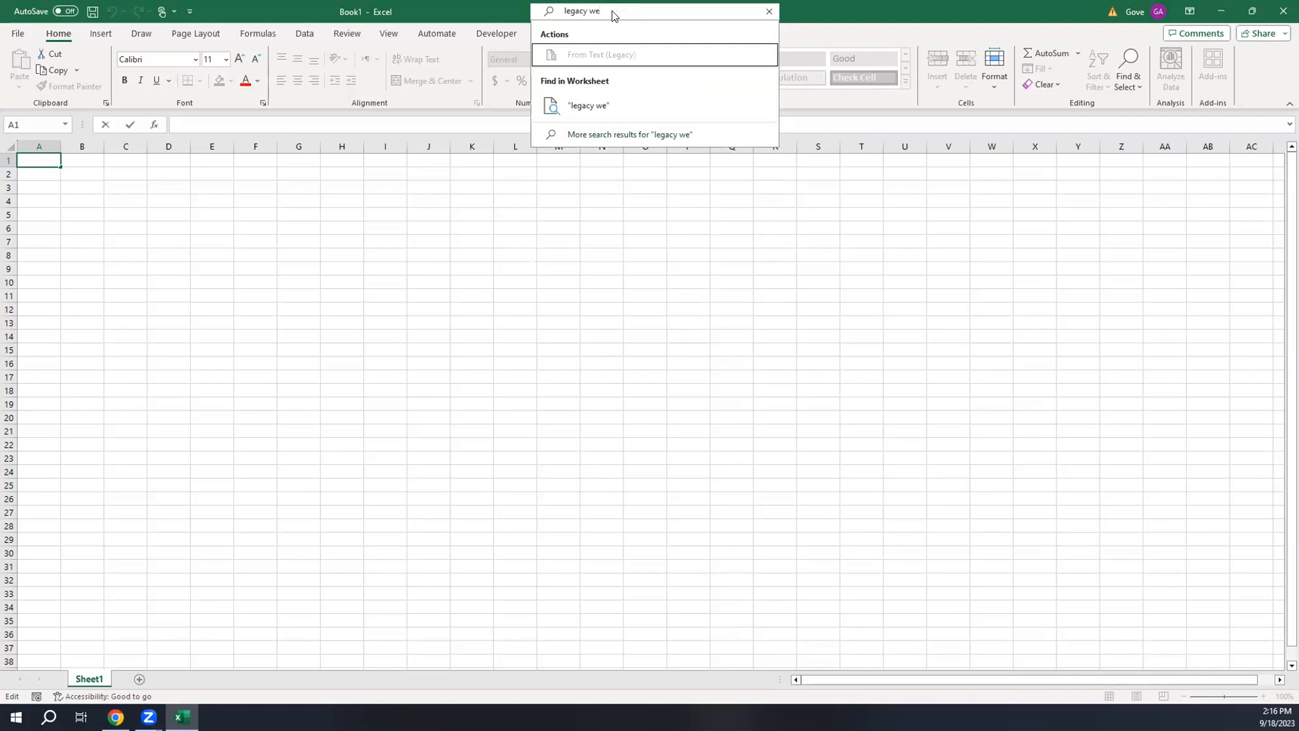
# - Clear the command search and look for the web import command with "from web"
pyautogui.press('BackSpace')
pyautogui.press('BackSpace')
pyautogui.press('BackSpace')
pyautogui.press('BackSpace')
pyautogui.press('BackSpace')
pyautogui.press('BackSpace')
pyautogui.press('BackSpace')
pyautogui.press('BackSpace')
pyautogui.press('BackSpace')
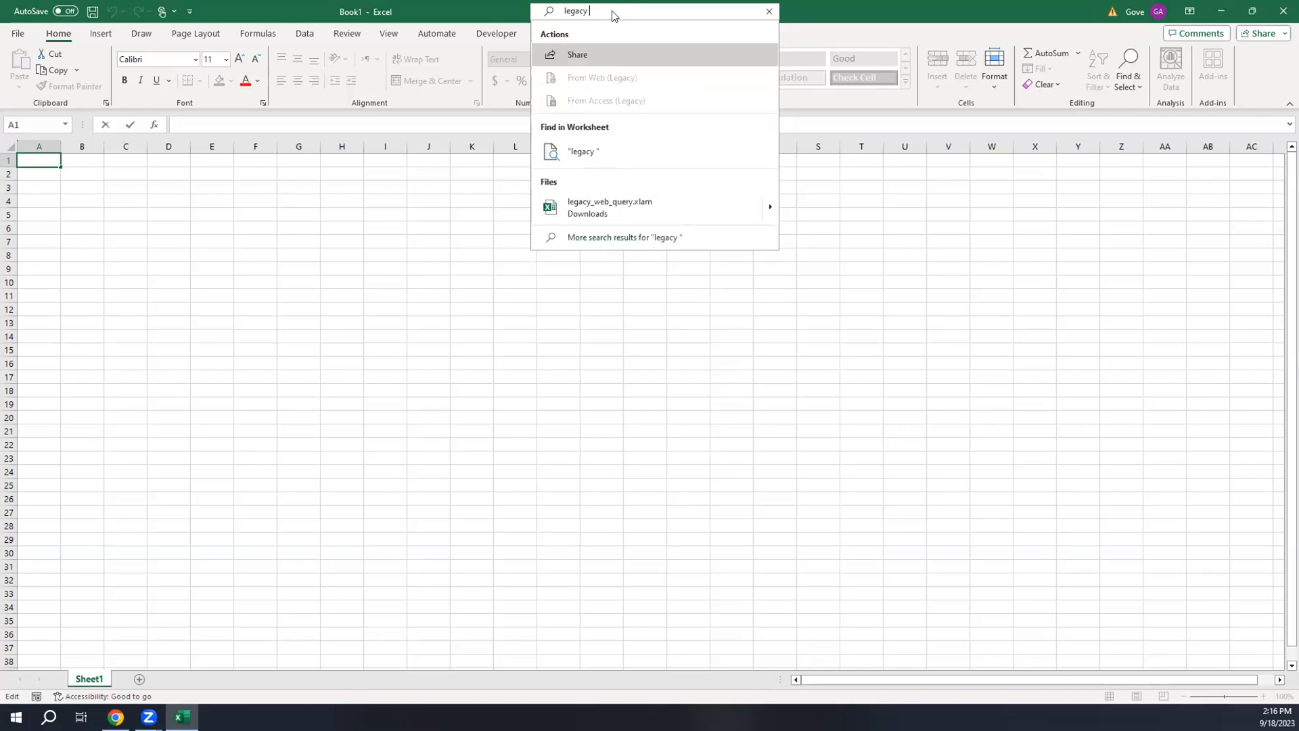
pyautogui.write('from web')
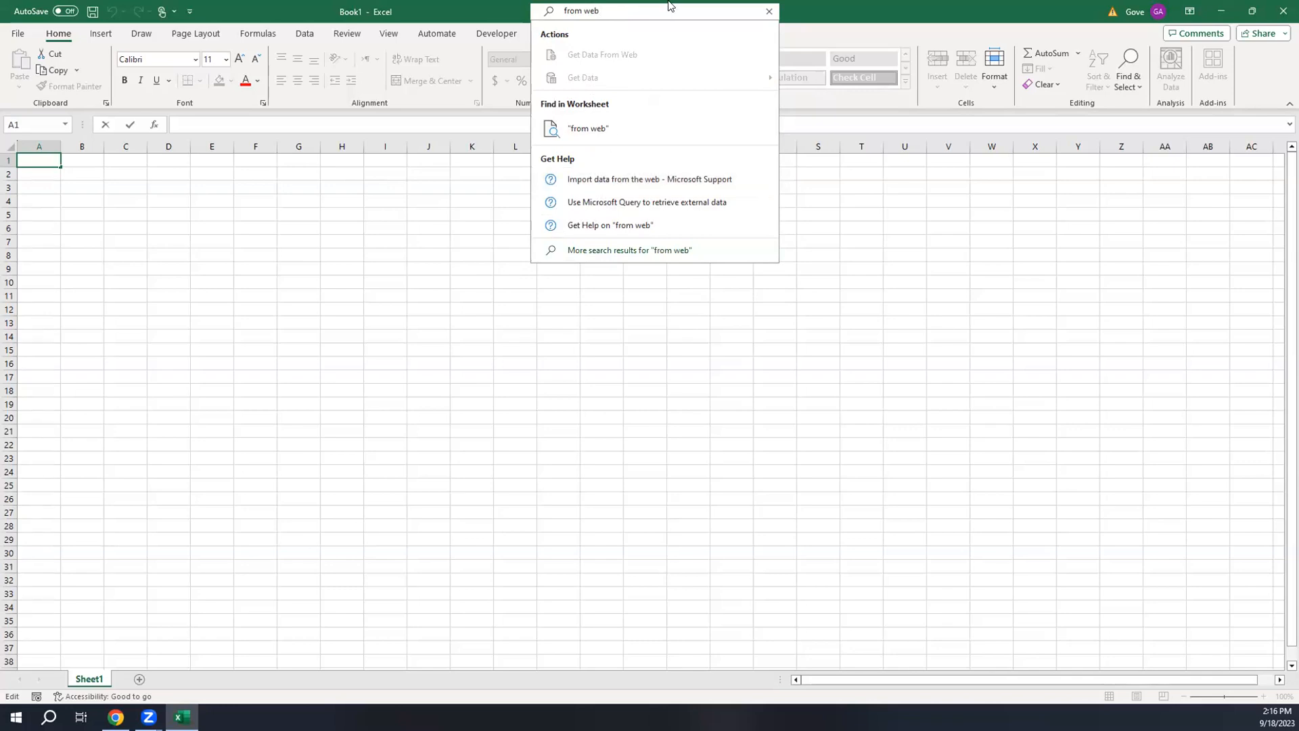
pyautogui.press('Escape')
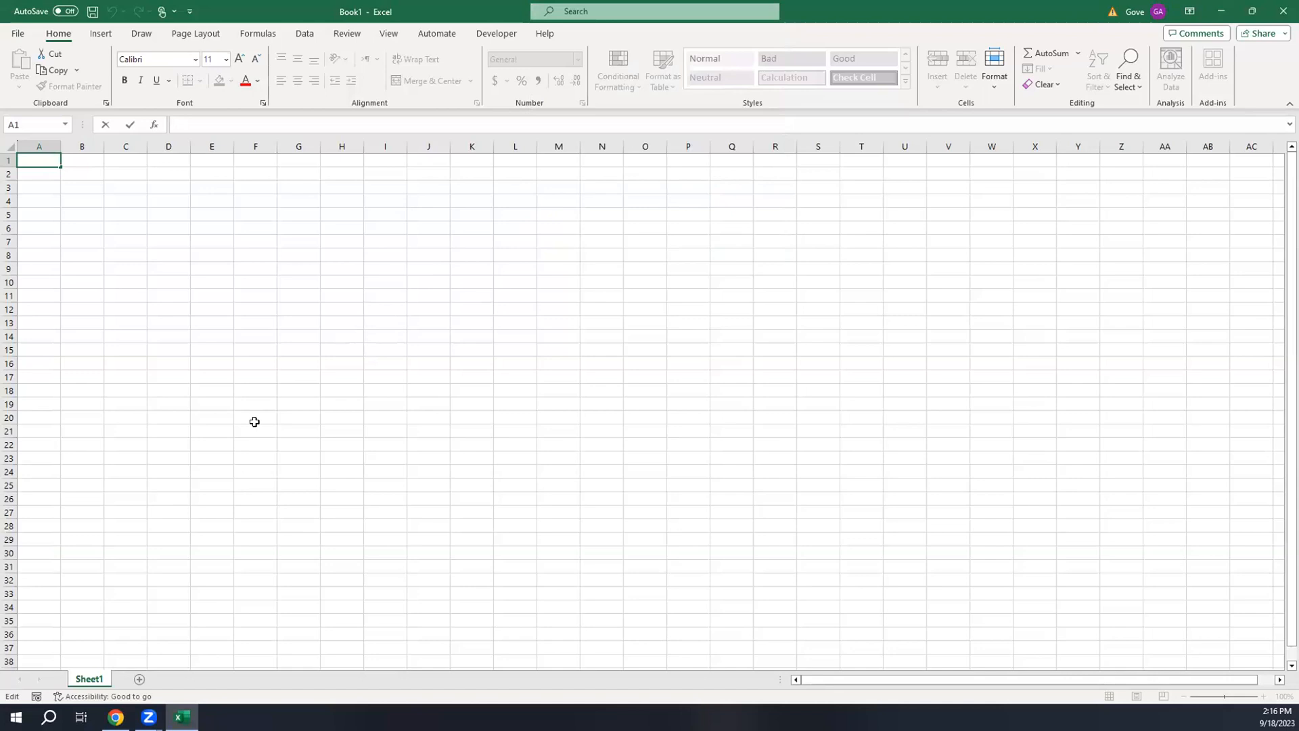
pyautogui.click(620, 11)
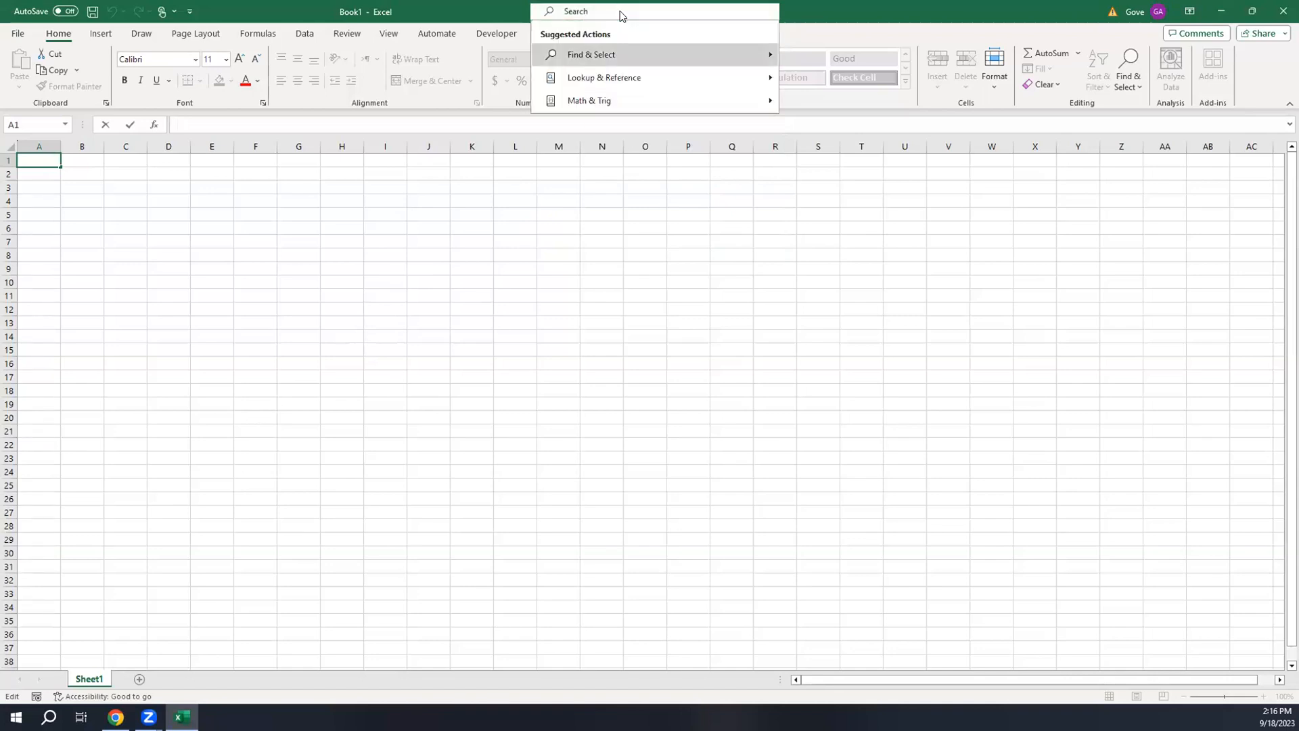
pyautogui.write('legacy')
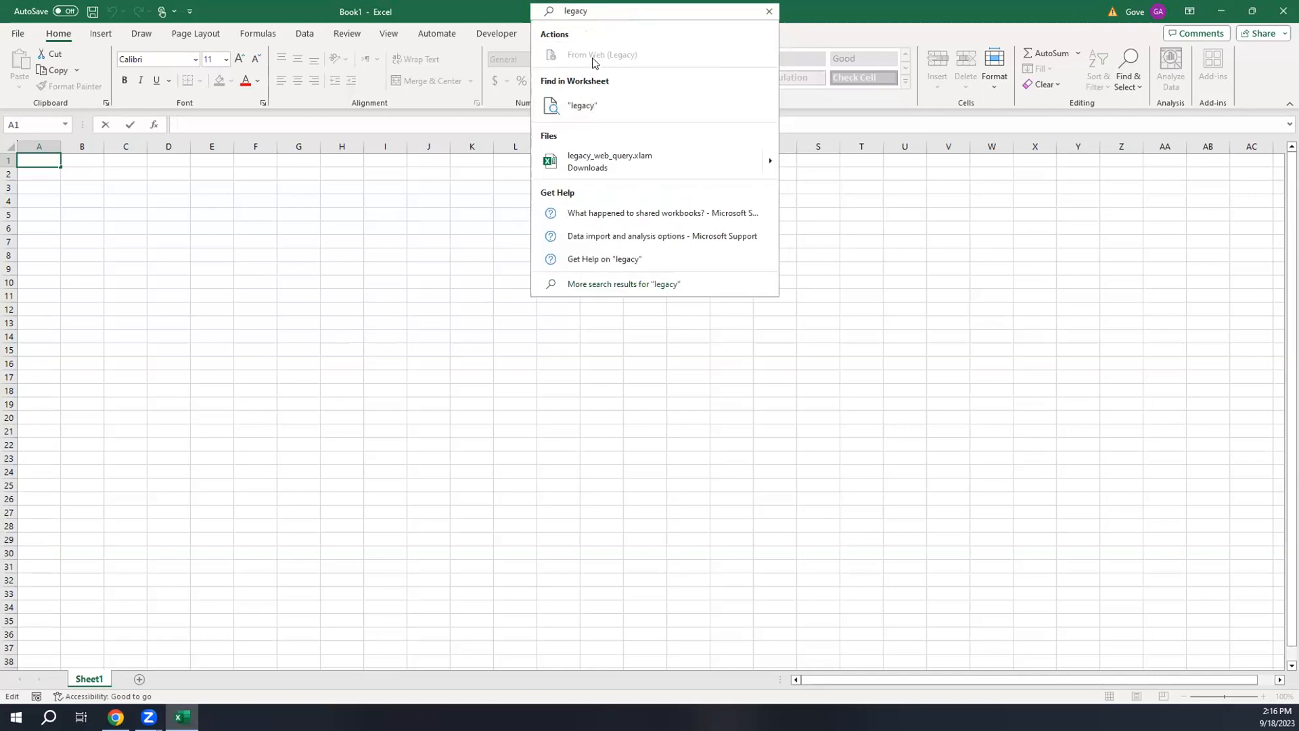
pyautogui.press('Escape')
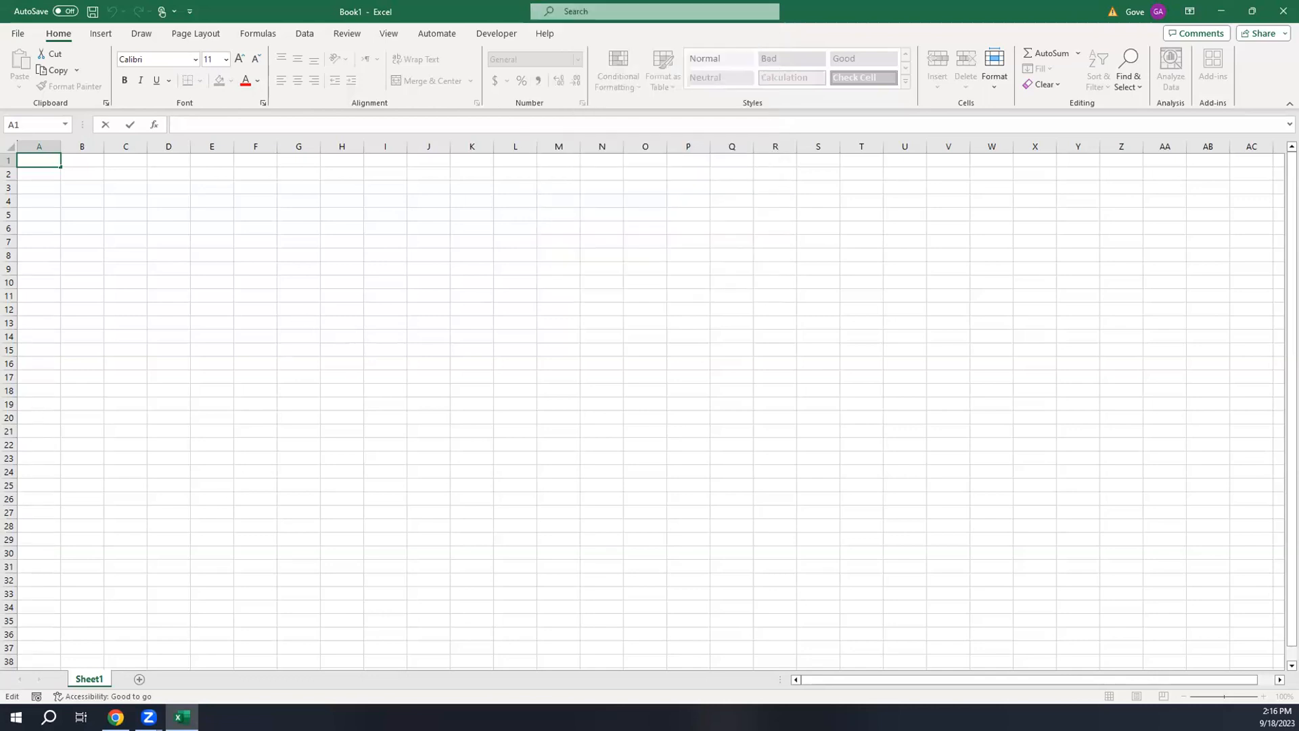
# - Leave cell editing at D24, find the From Web (Legacy) command with "legacy", and open a new web query, declining further page scripts
pyautogui.click(168, 474)
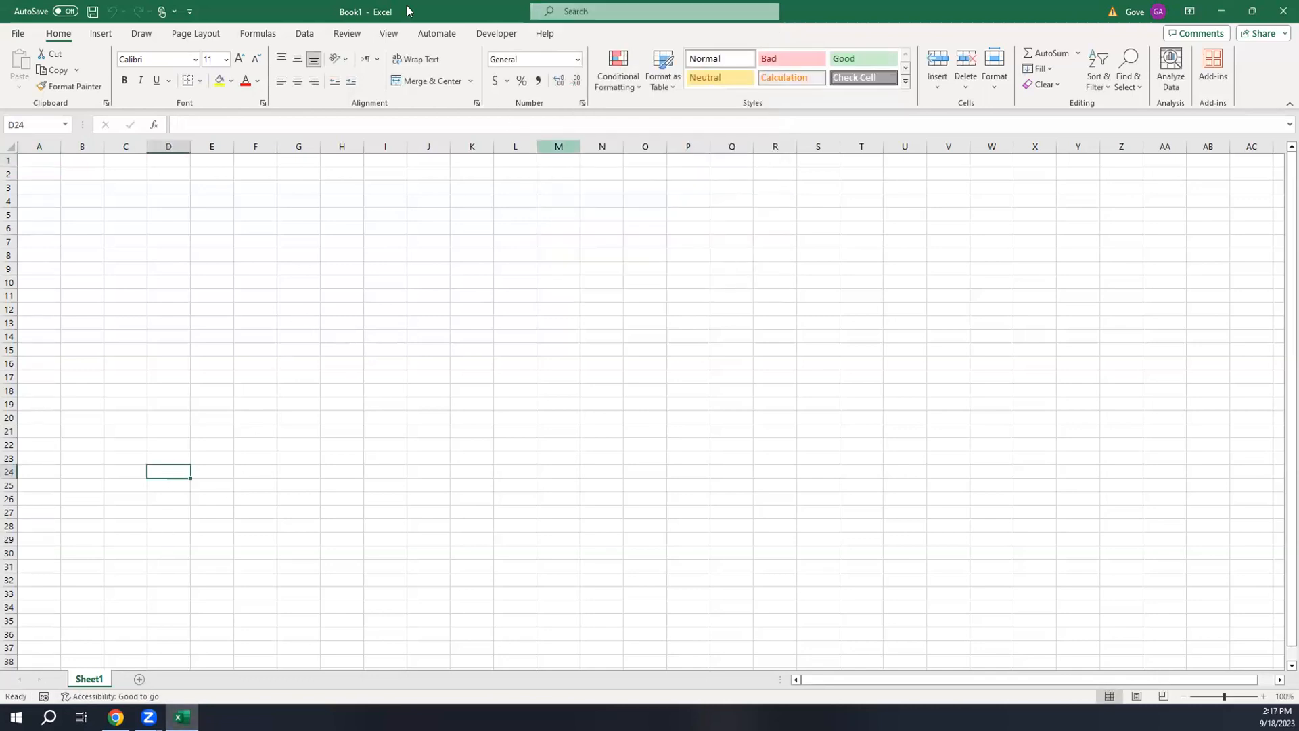
pyautogui.click(581, 11)
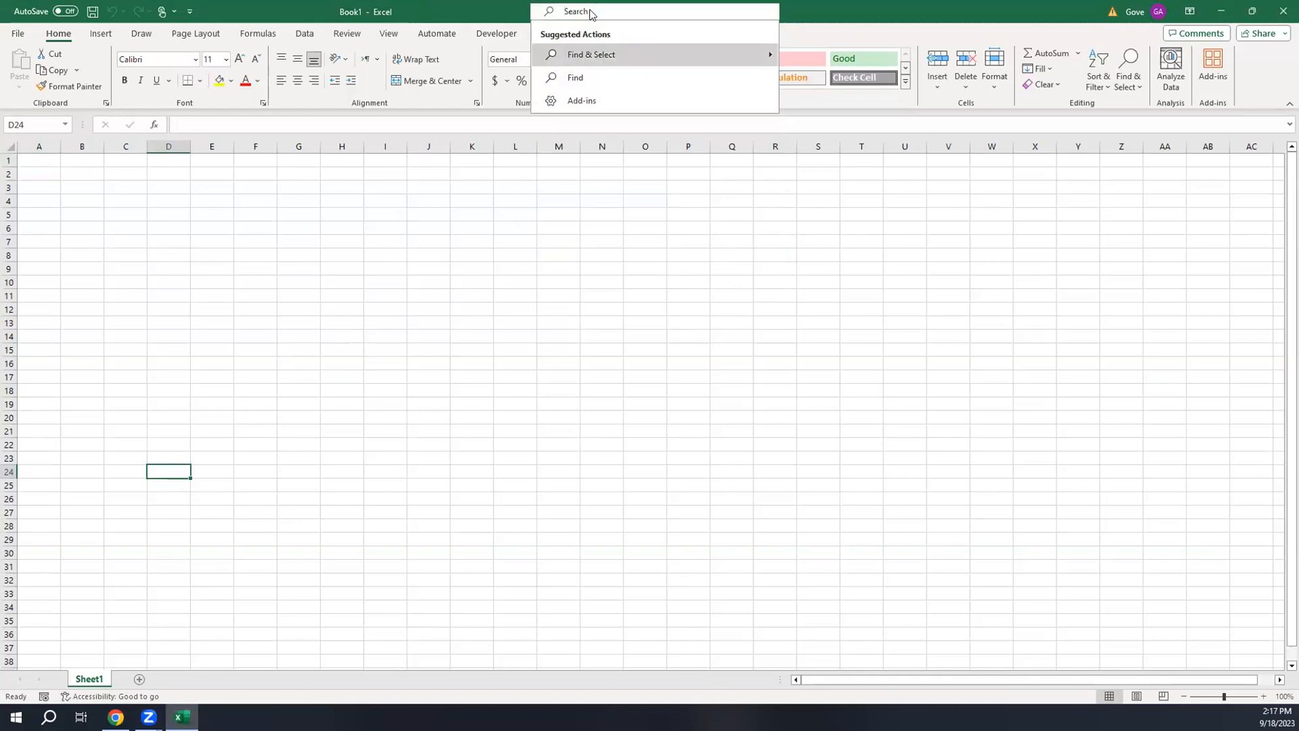
pyautogui.write('legacy')
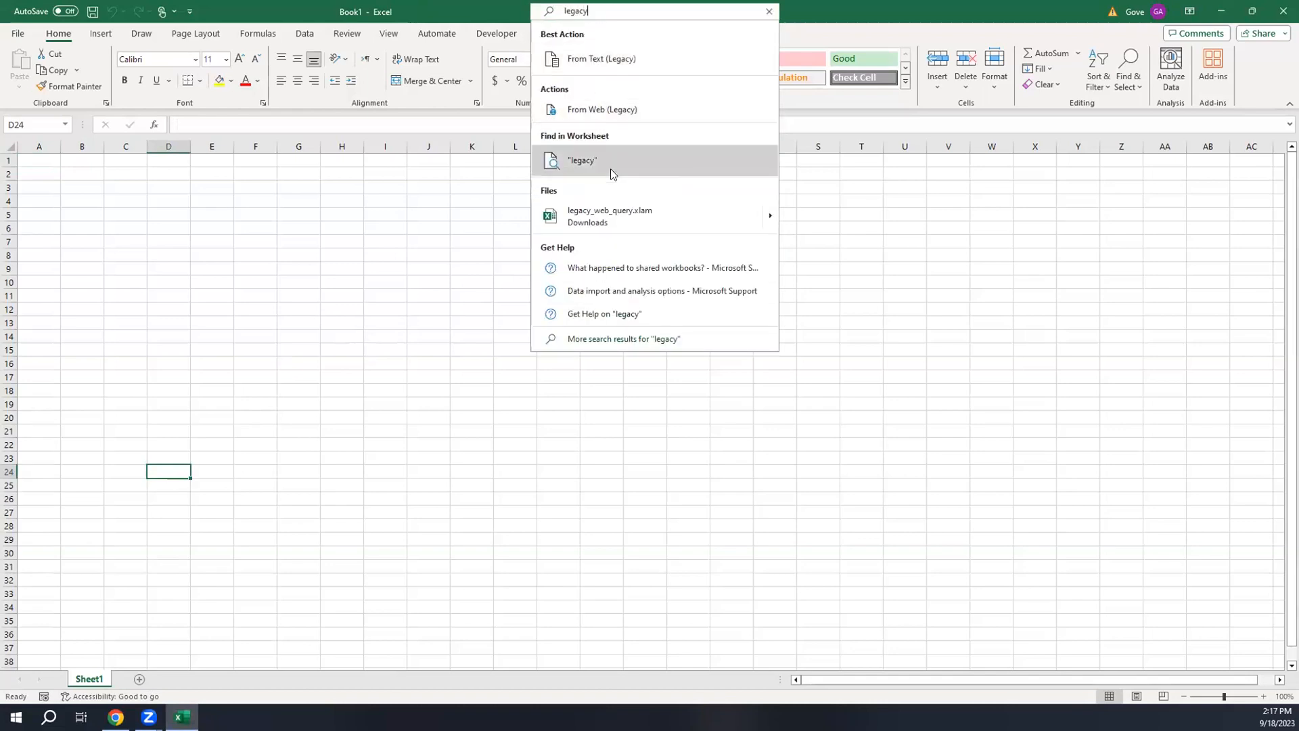
pyautogui.click(605, 115)
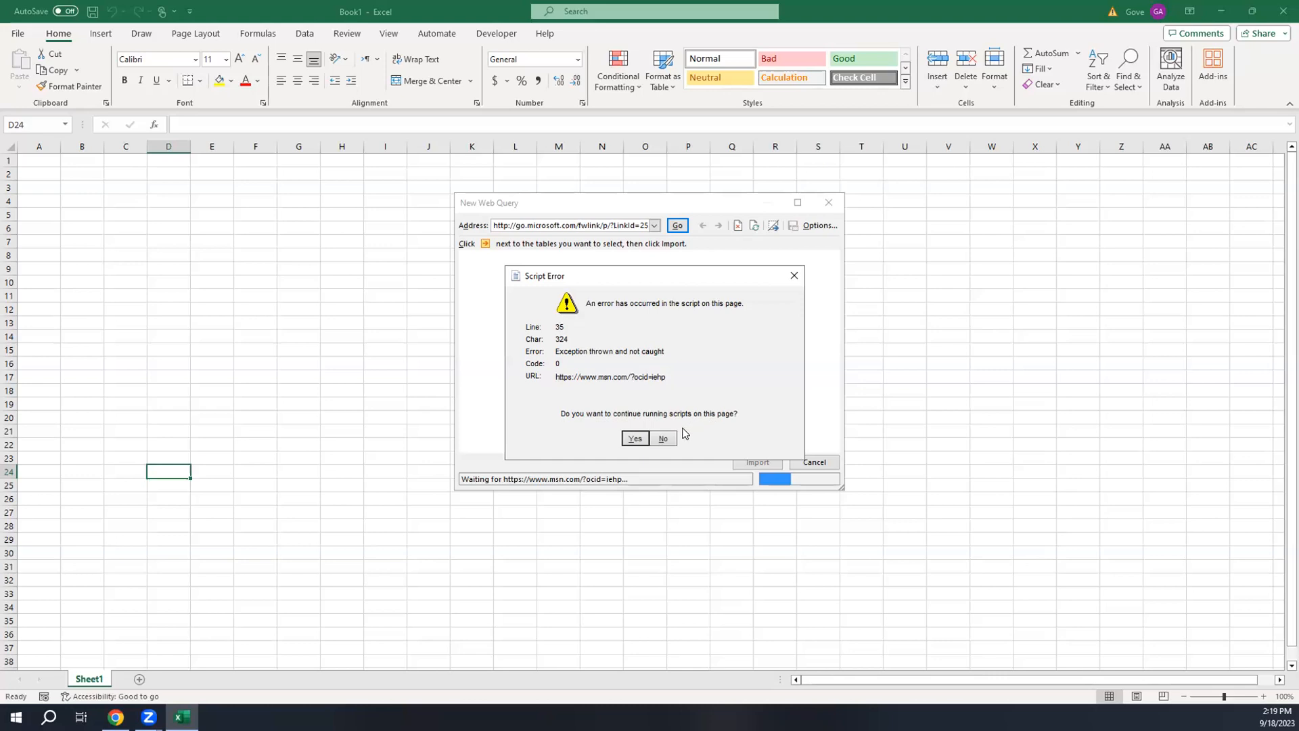
pyautogui.click(663, 439)
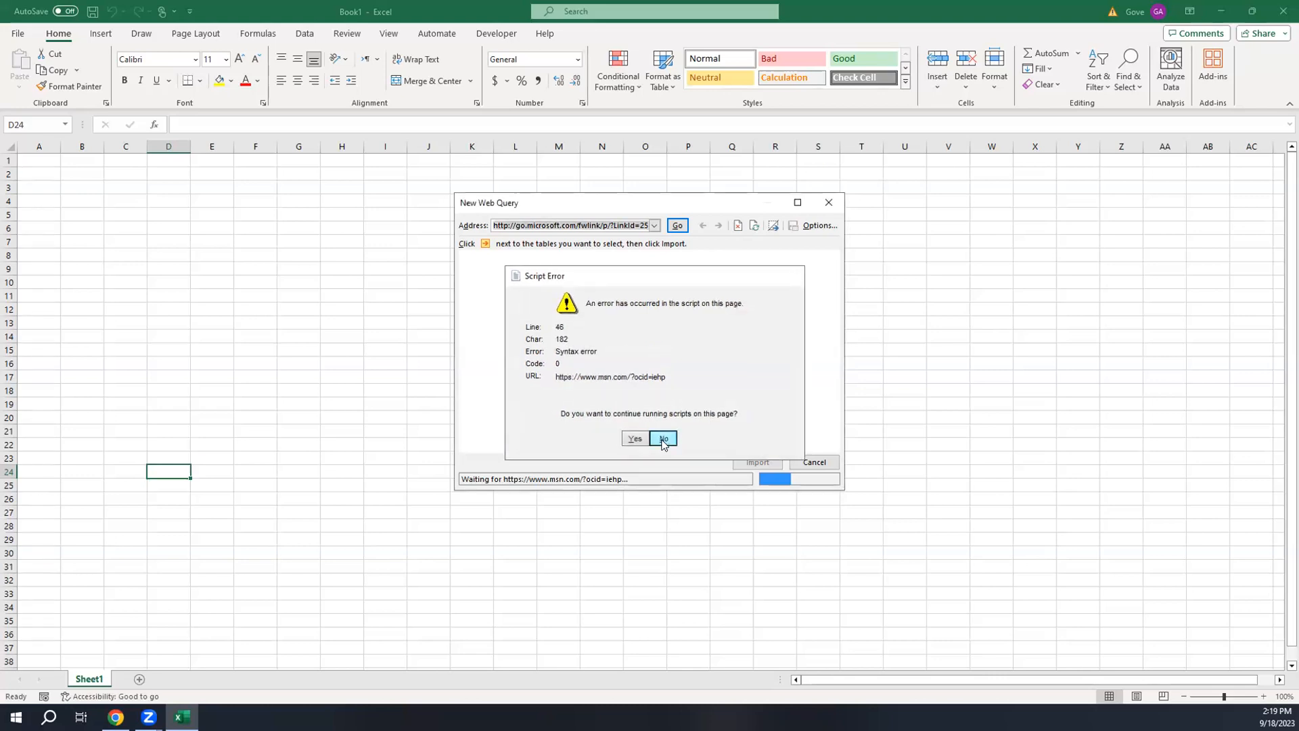
pyautogui.click(663, 440)
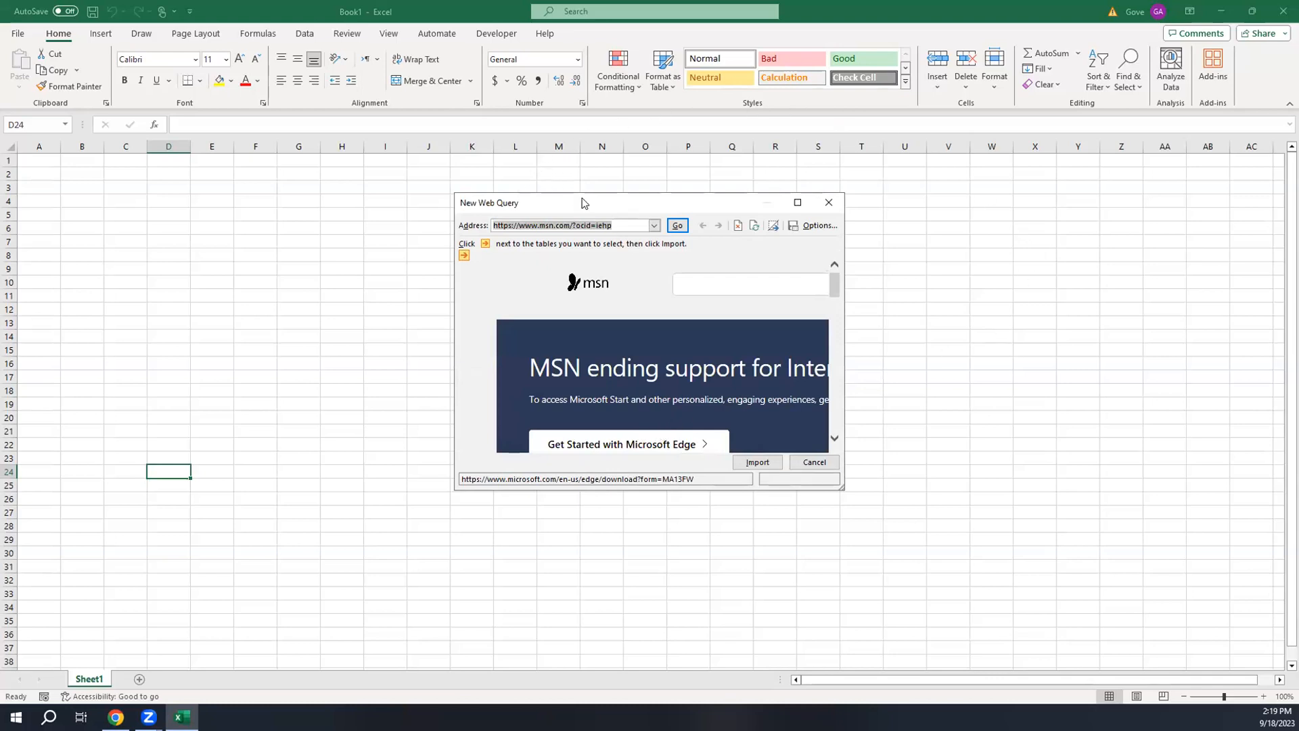
# - Copy the random.org web query wizard link from the course page in Chrome and load it in Excel's New Web Query window
pyautogui.hotkey('alt', 'Tab')
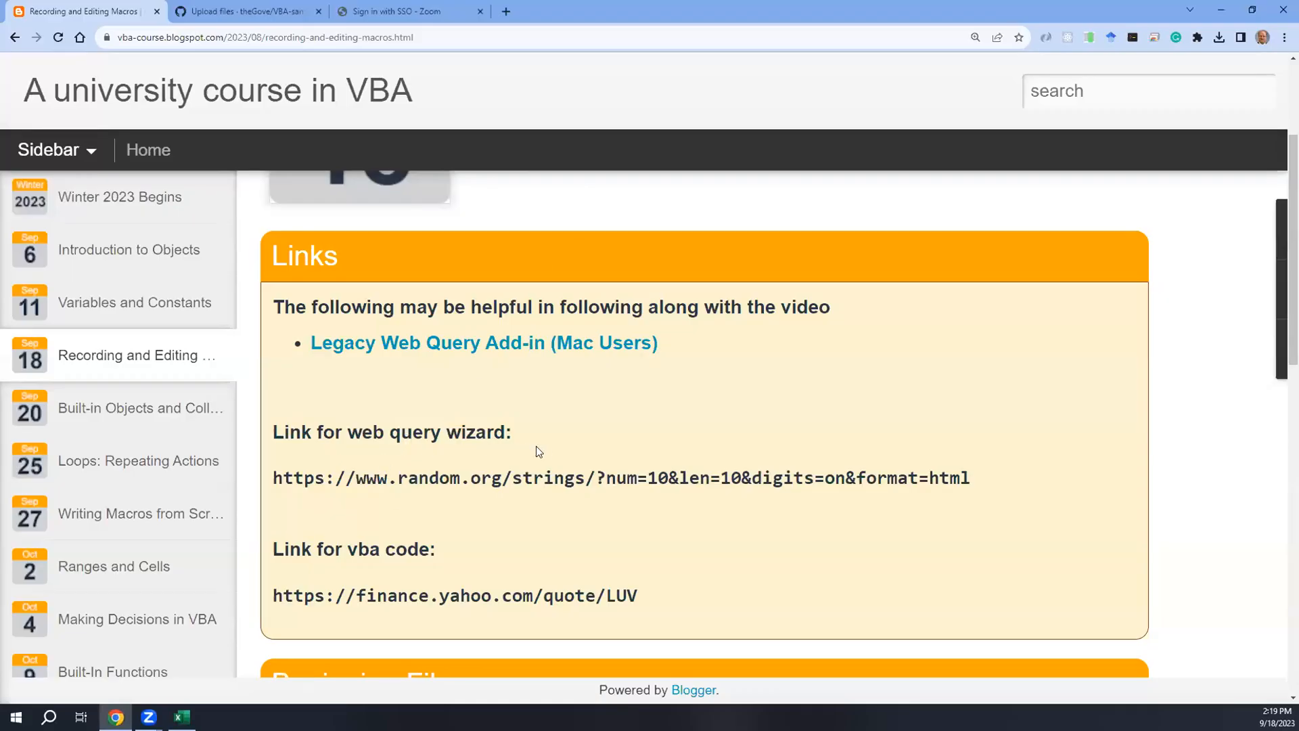
pyautogui.moveTo(975, 479); pyautogui.dragTo(273, 482)
pyautogui.hotkey('ctrl', 'c')
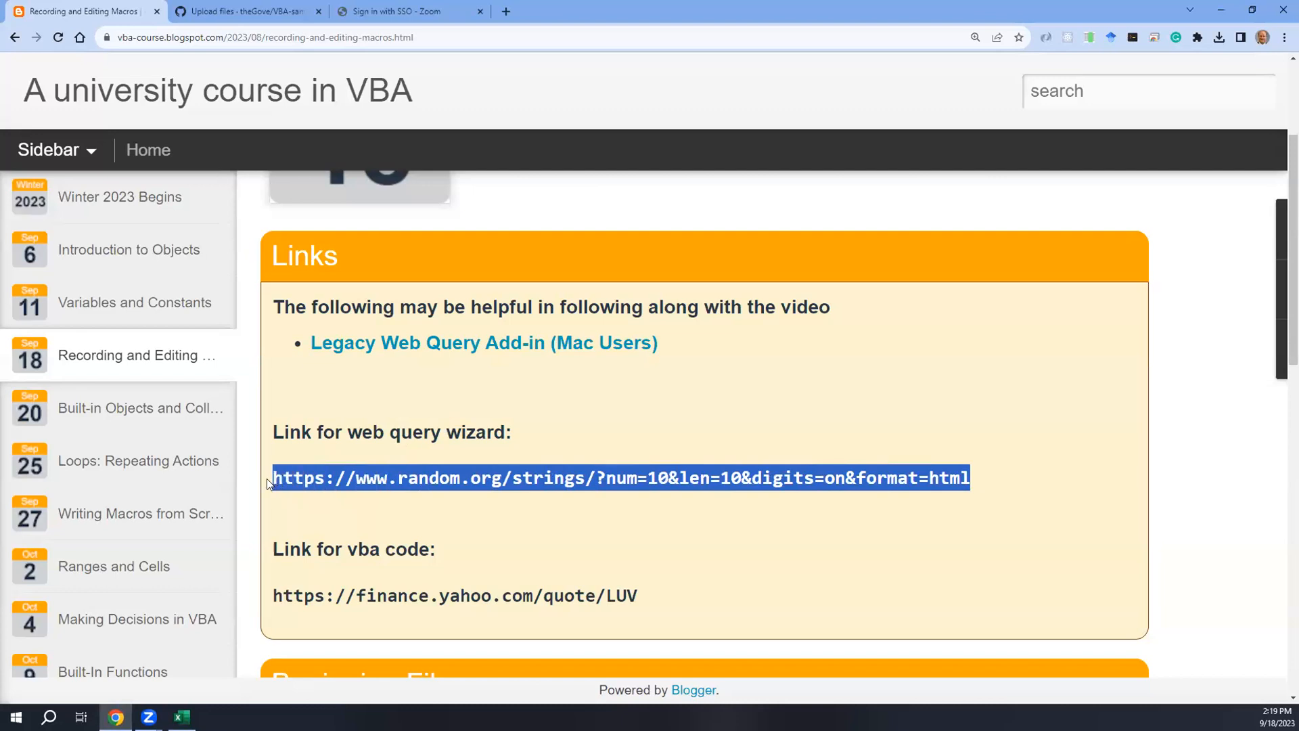
pyautogui.hotkey('alt', 'Tab')
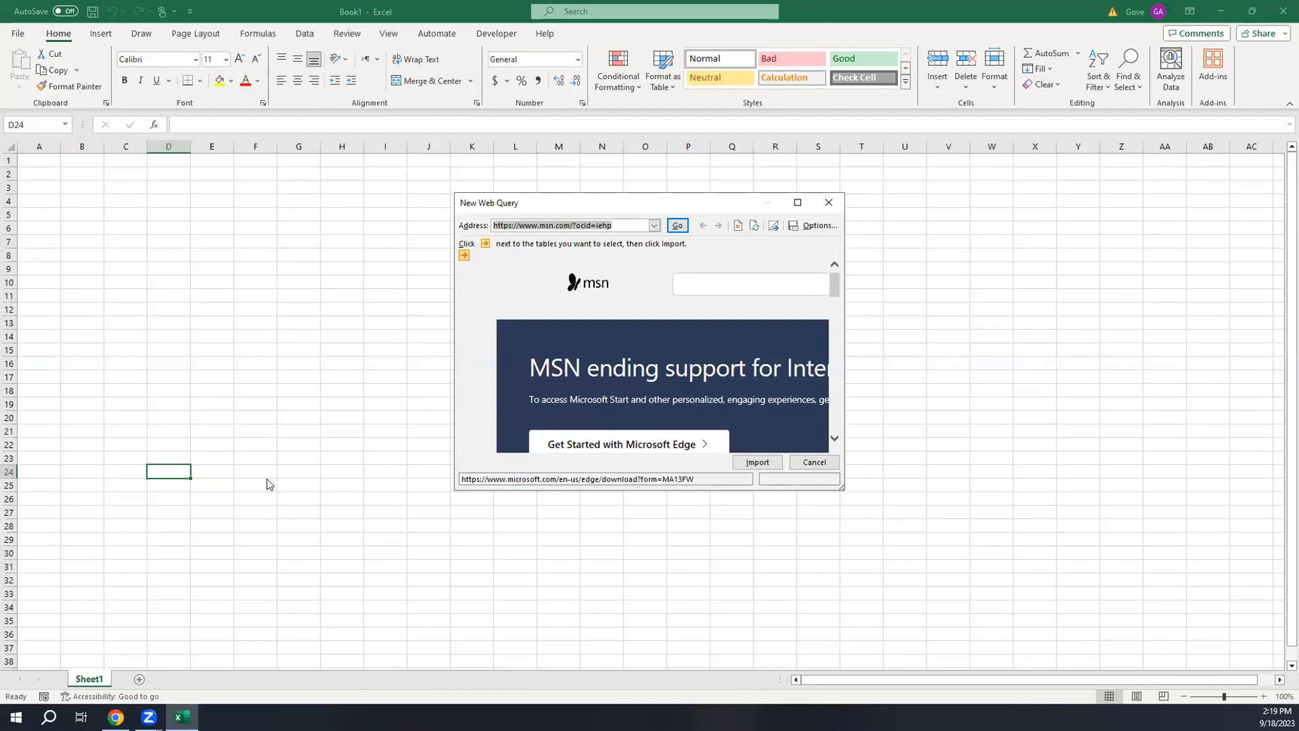
pyautogui.hotkey('ctrl', 'v')
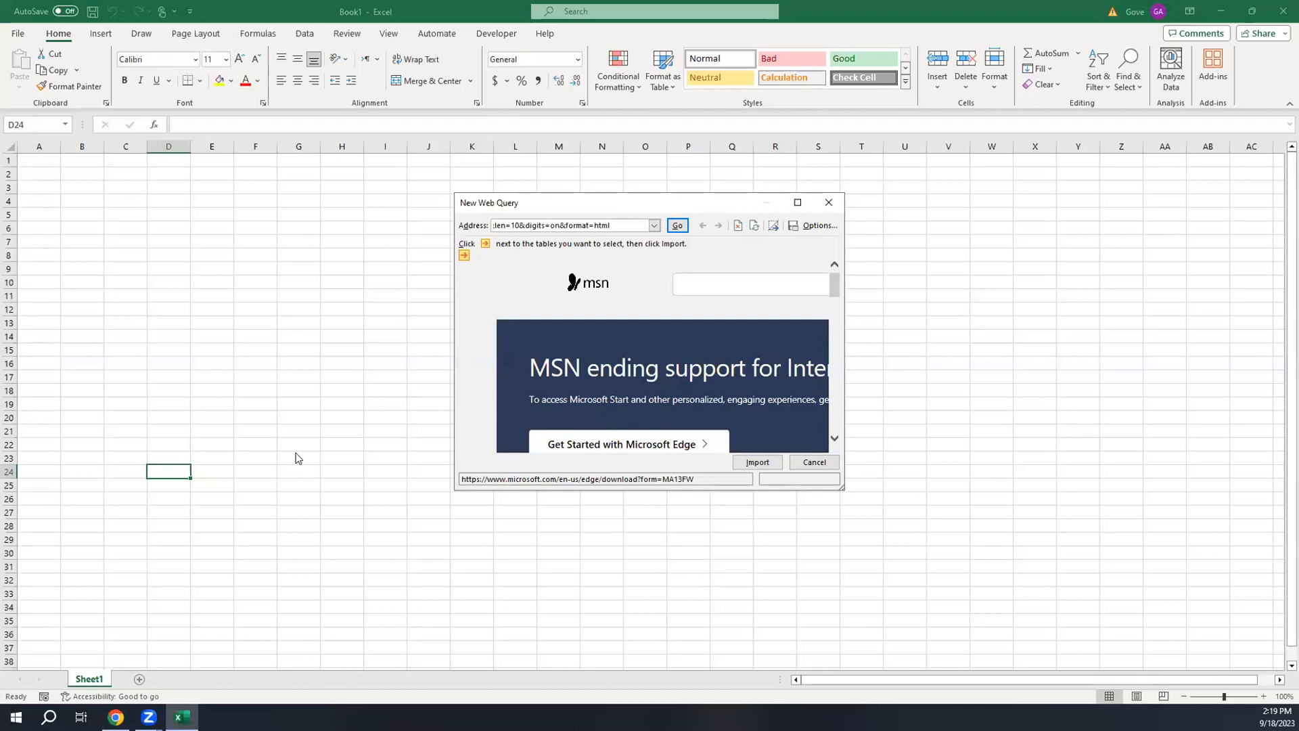
pyautogui.click(677, 226)
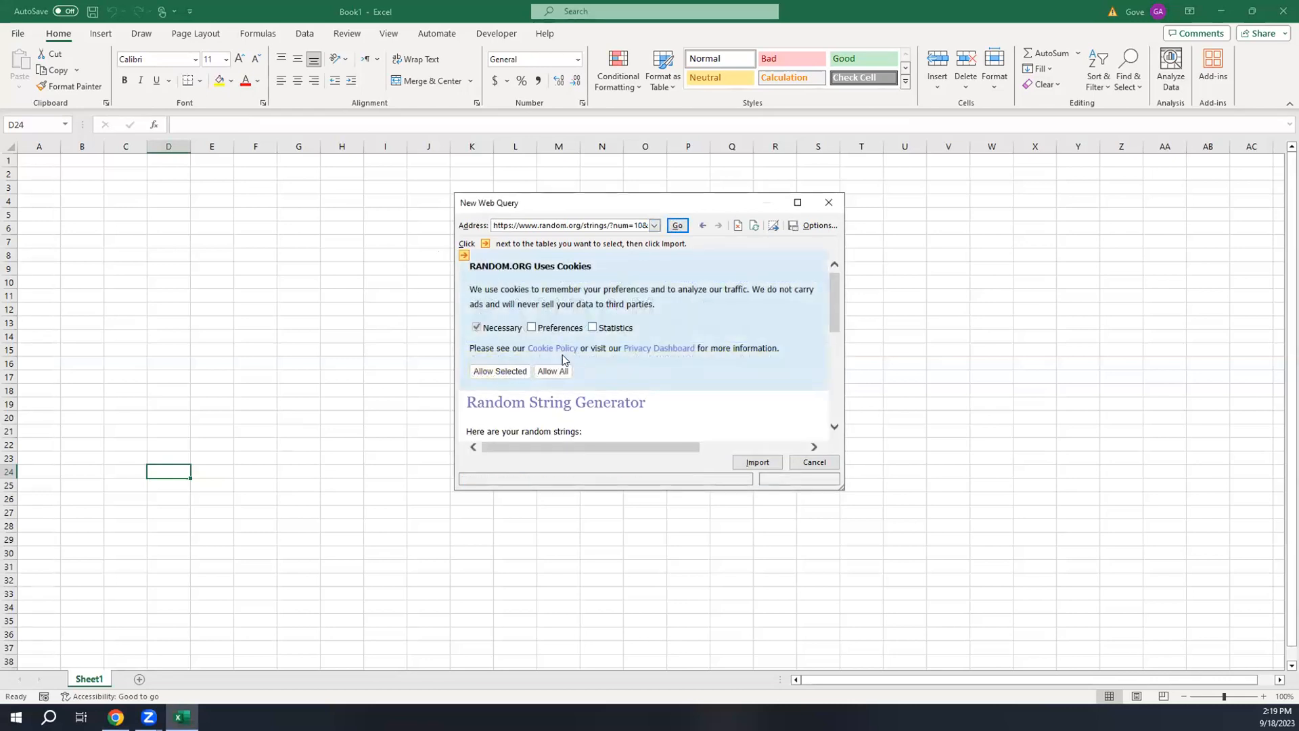
# - Allow all cookies on the random.org page and import the page into cell A1 of Sheet1
pyautogui.click(540, 372)
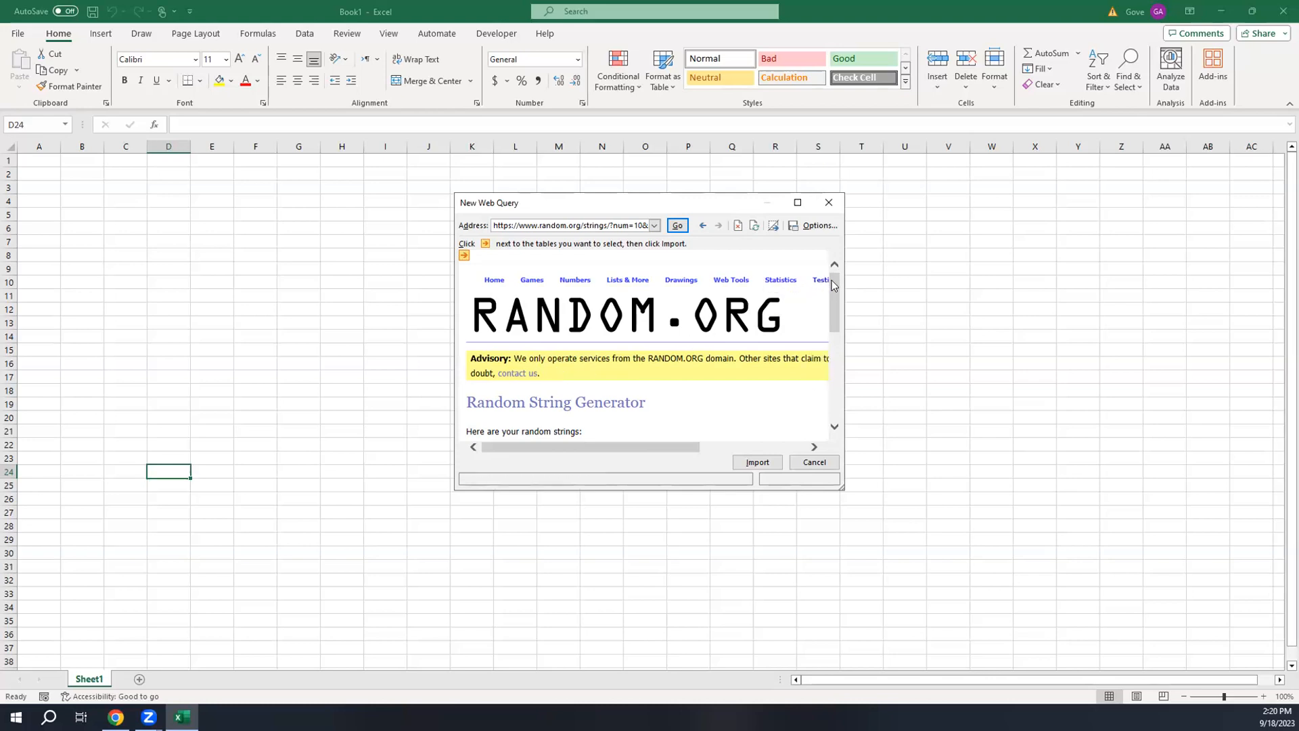
pyautogui.moveTo(831, 280); pyautogui.dragTo(826, 335)
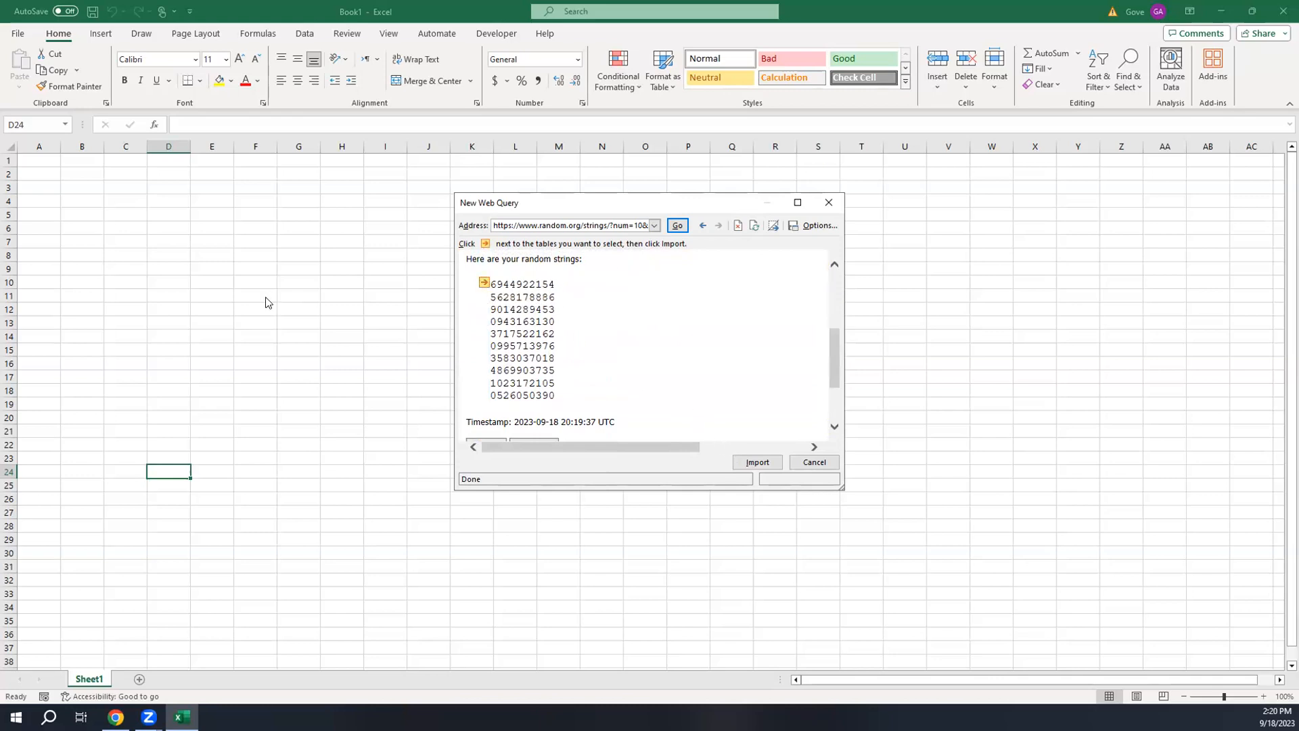
pyautogui.click(760, 463)
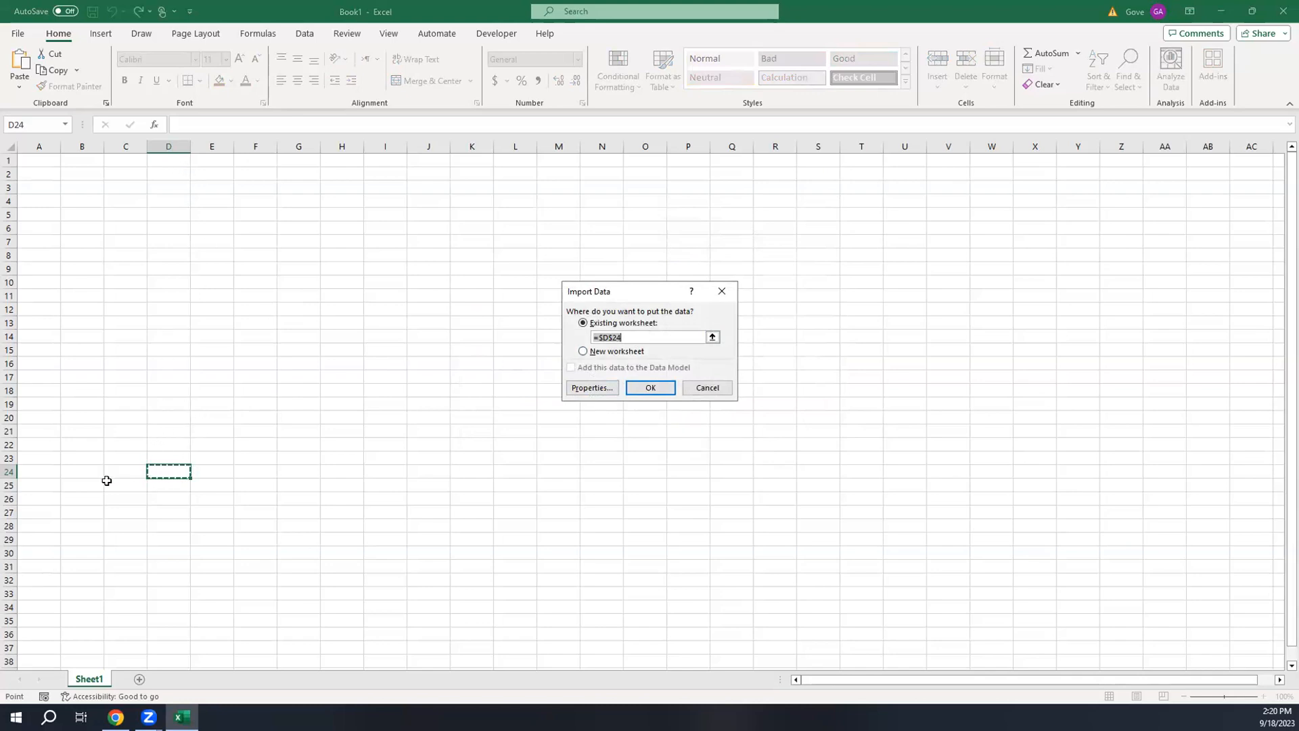
pyautogui.click(43, 161)
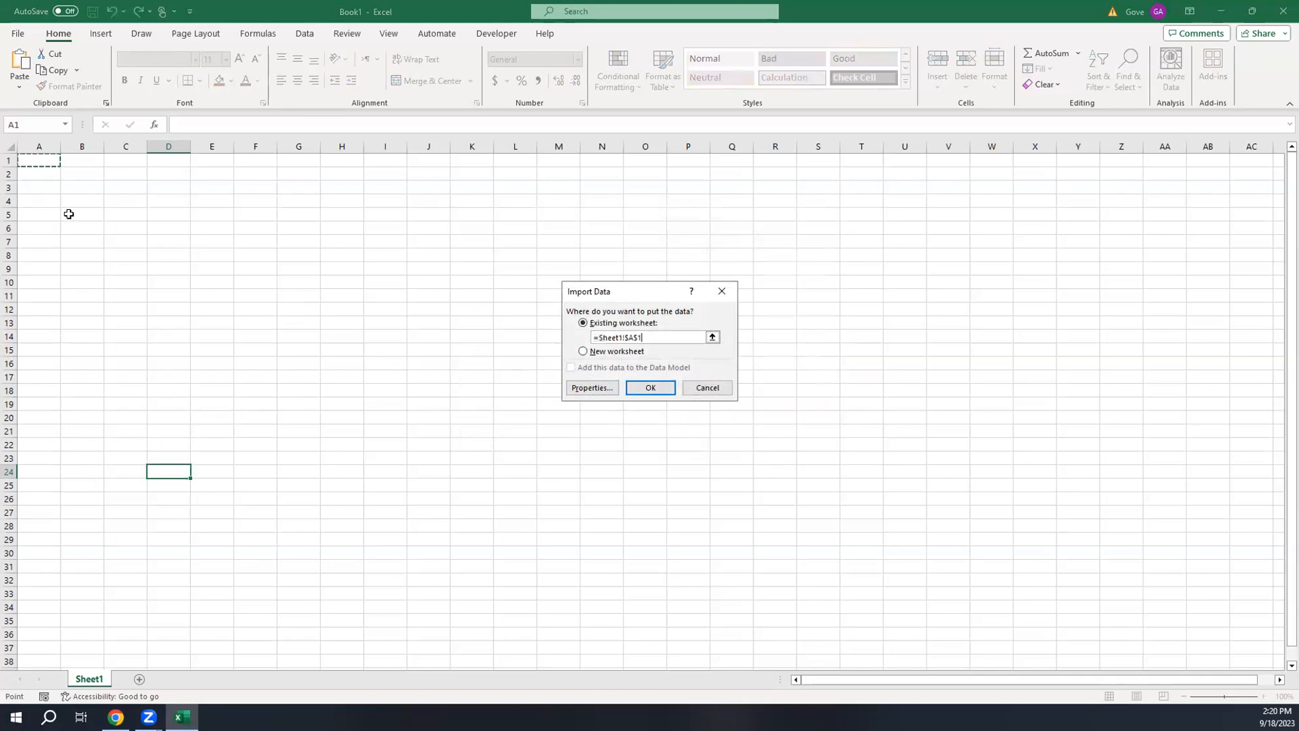
pyautogui.click(656, 389)
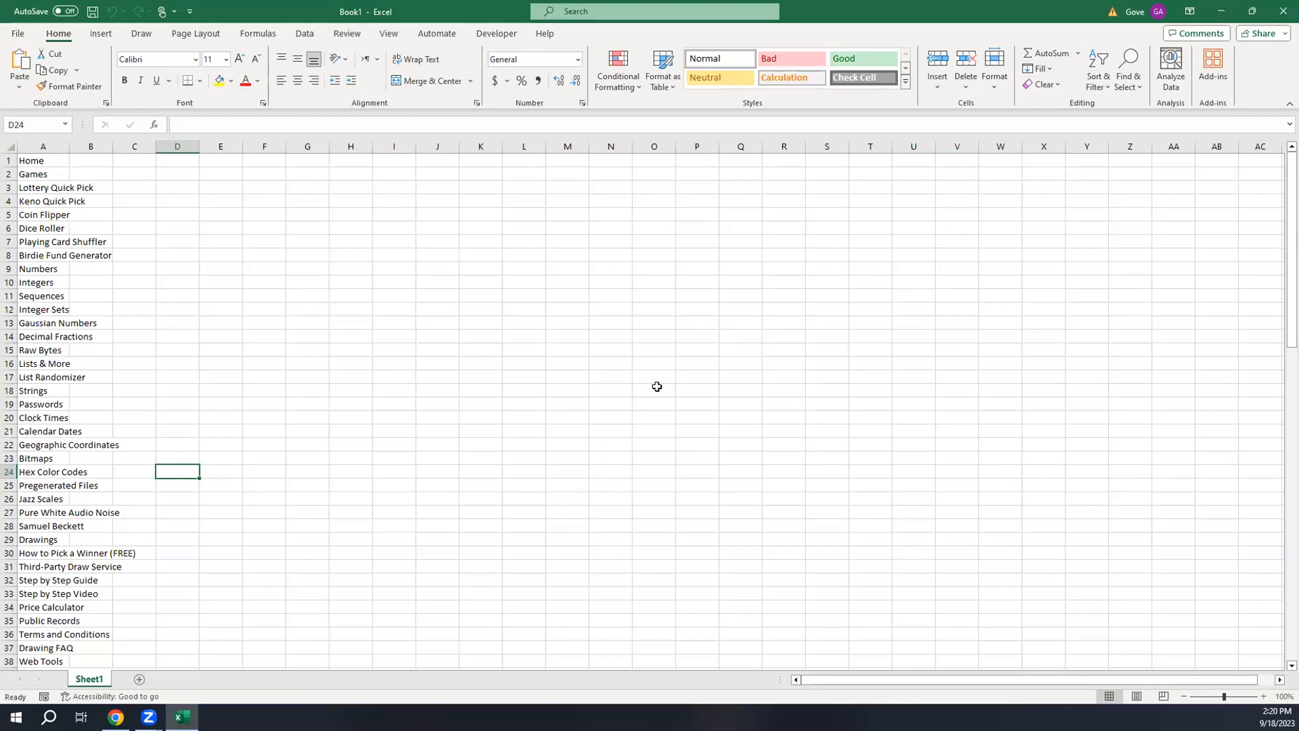
# - Find the random strings in the imported data and refresh all queries three times
pyautogui.scroll(-3, 80, 260)
pyautogui.scroll(-19, 79, 260)
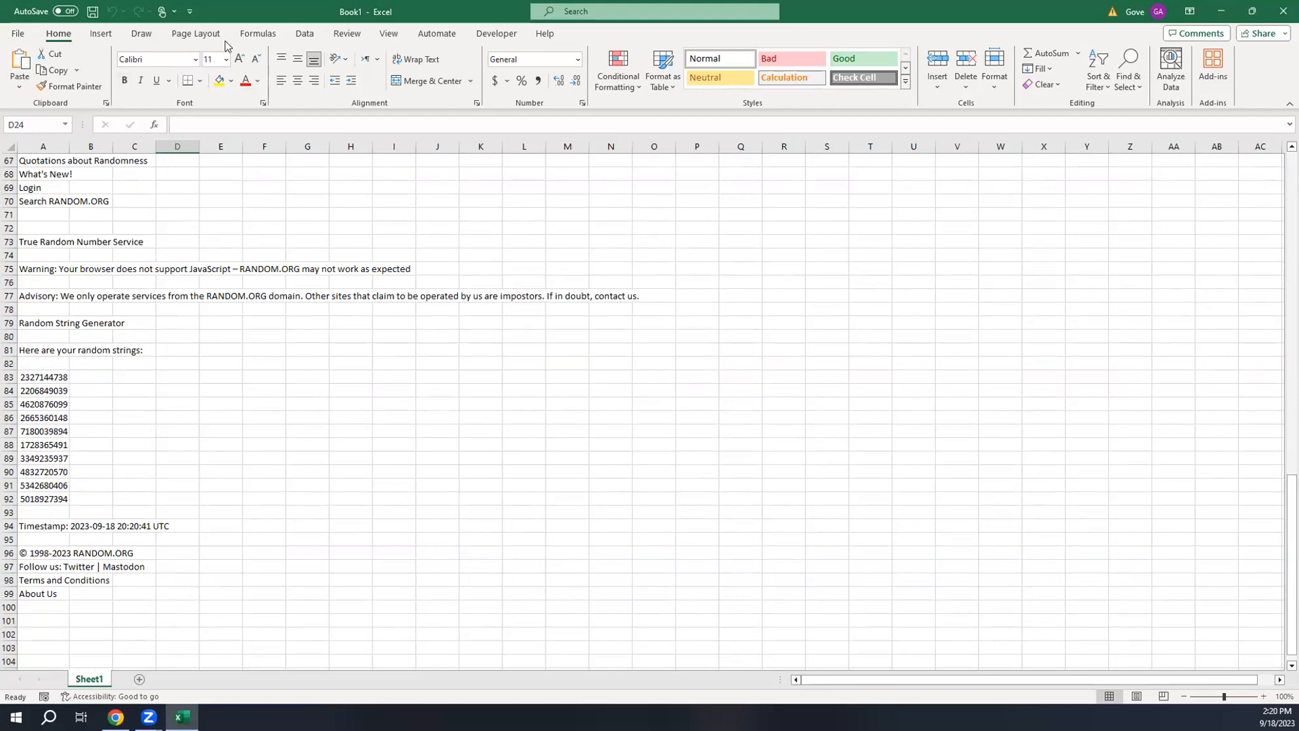
pyautogui.click(305, 34)
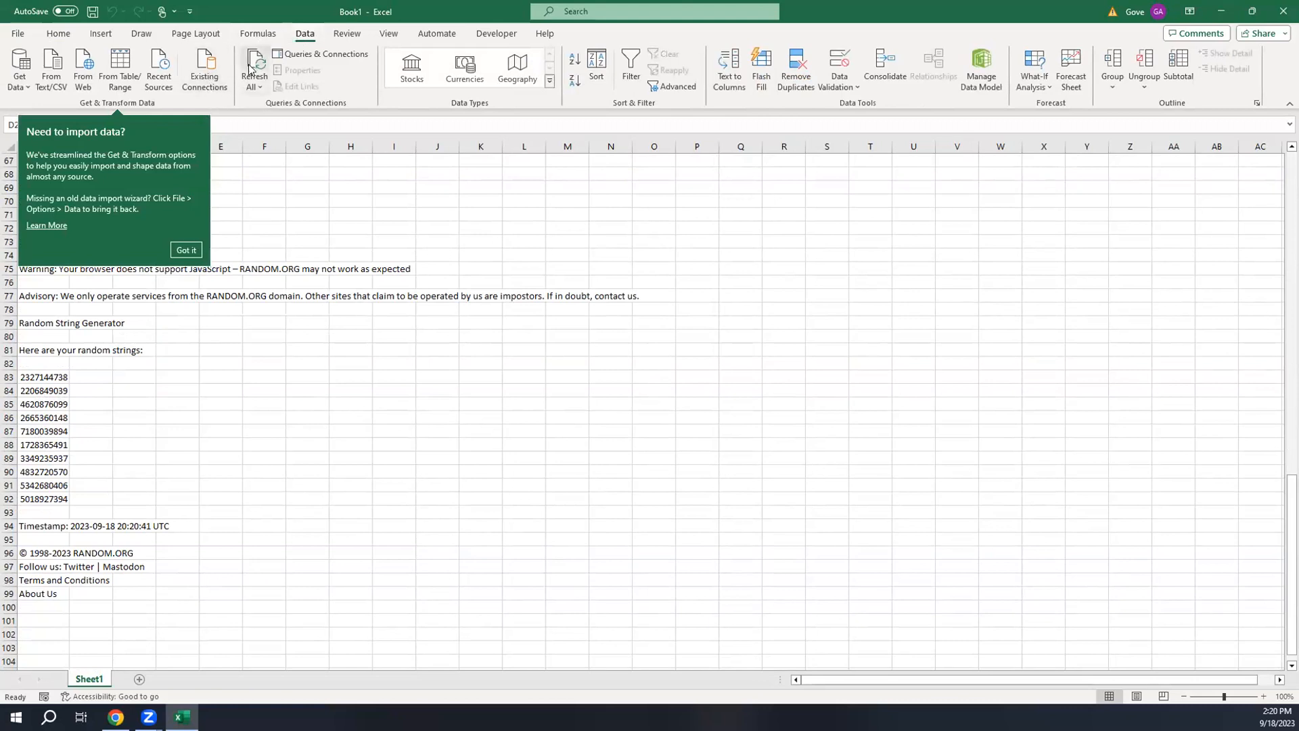
pyautogui.click(251, 68)
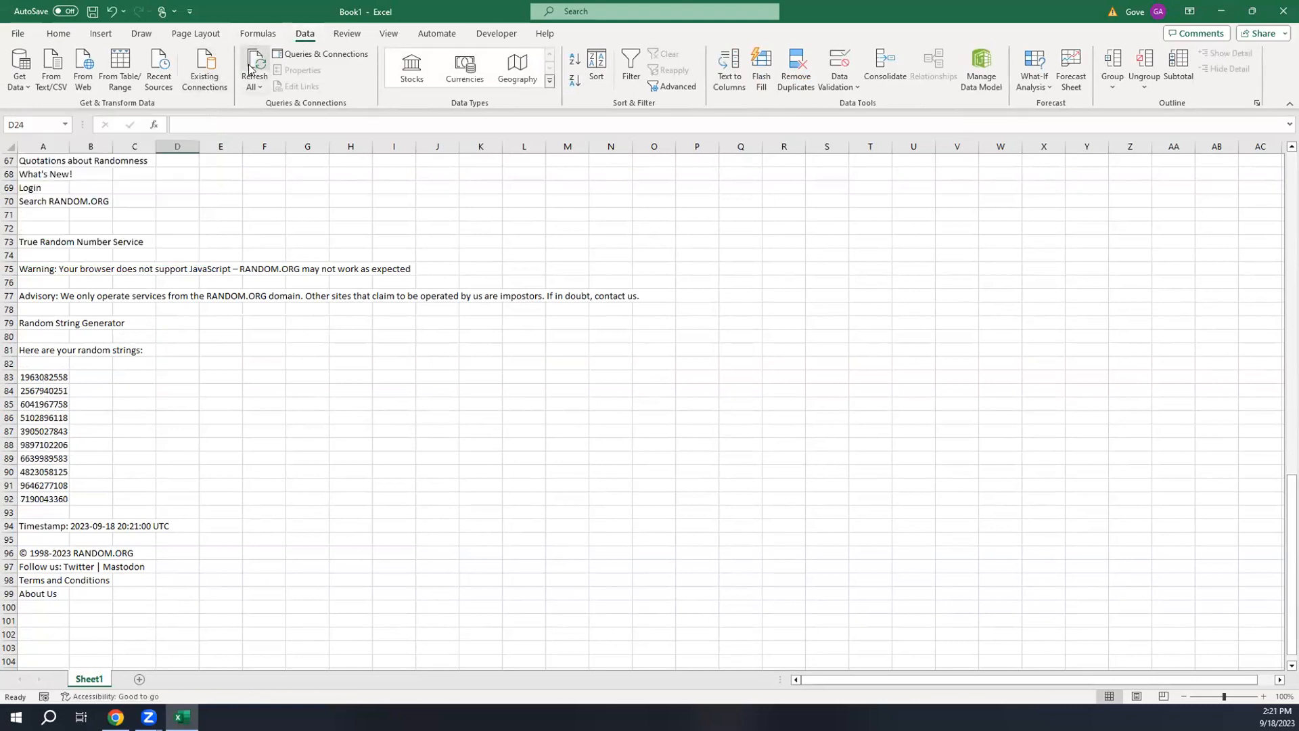
pyautogui.click(251, 67)
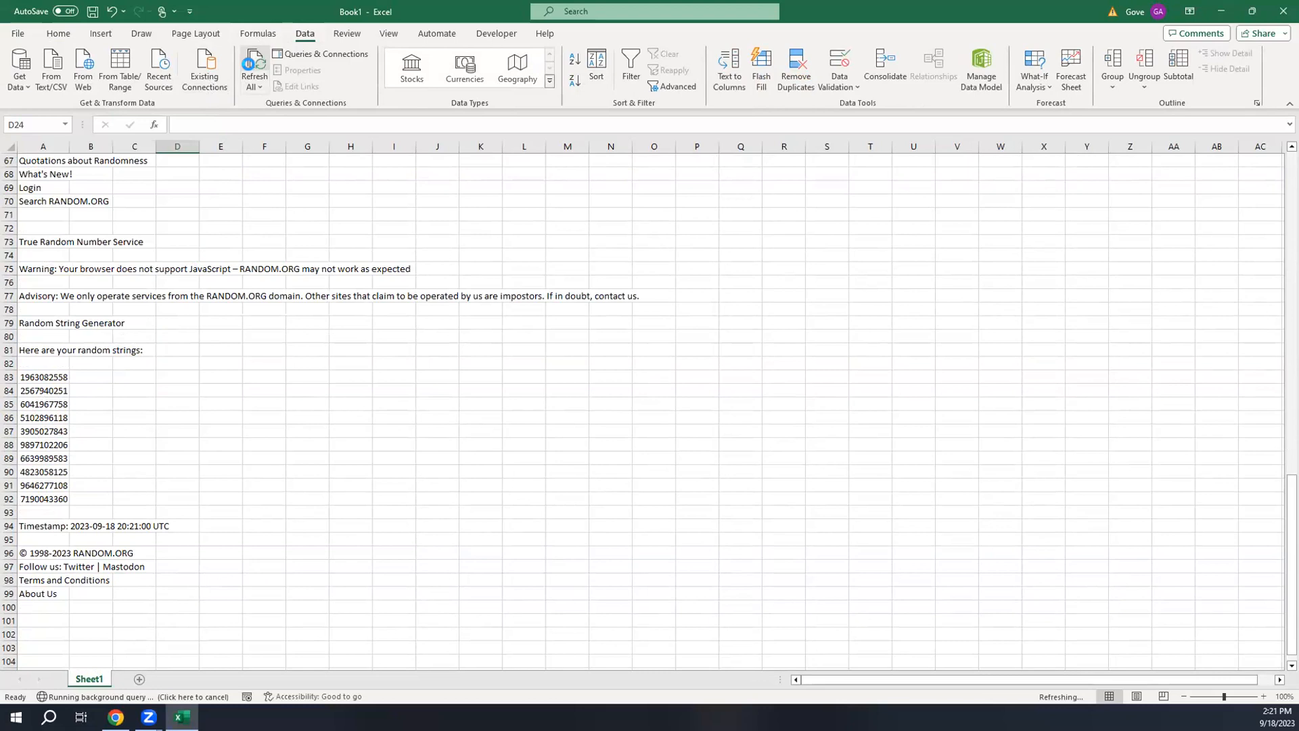
pyautogui.click(249, 68)
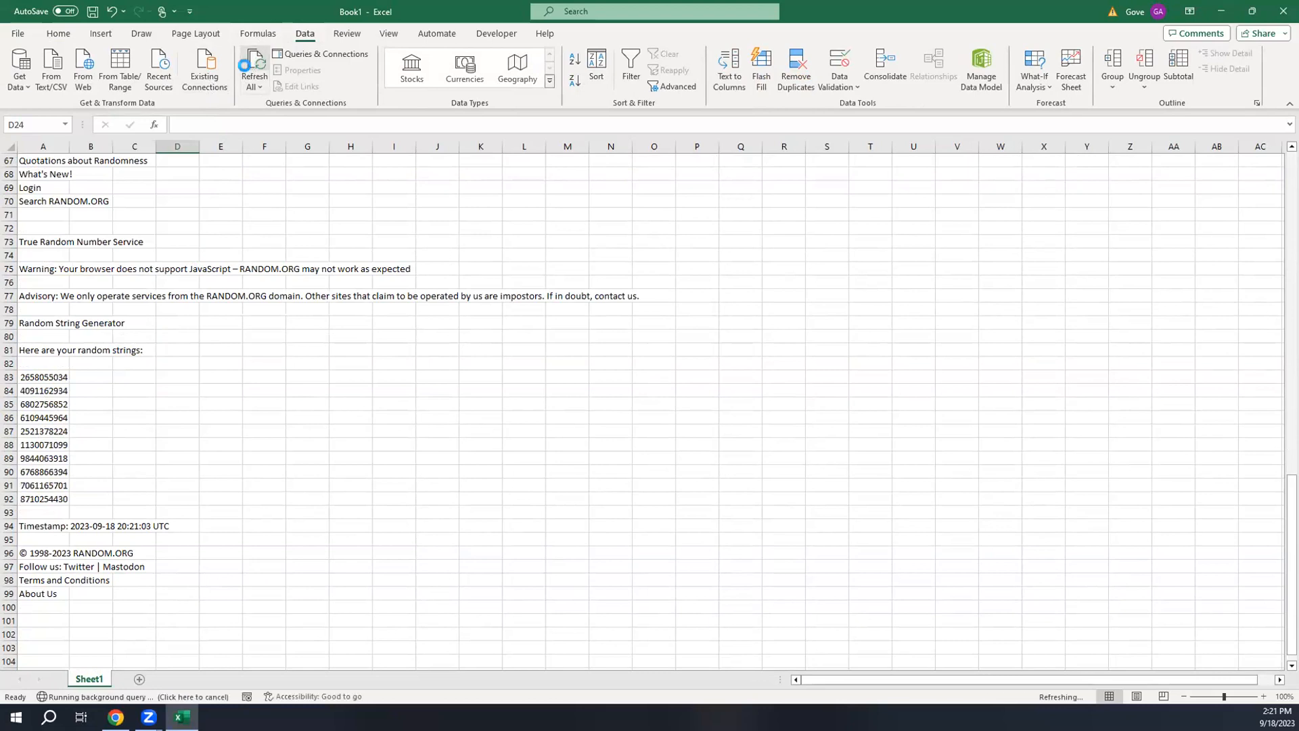
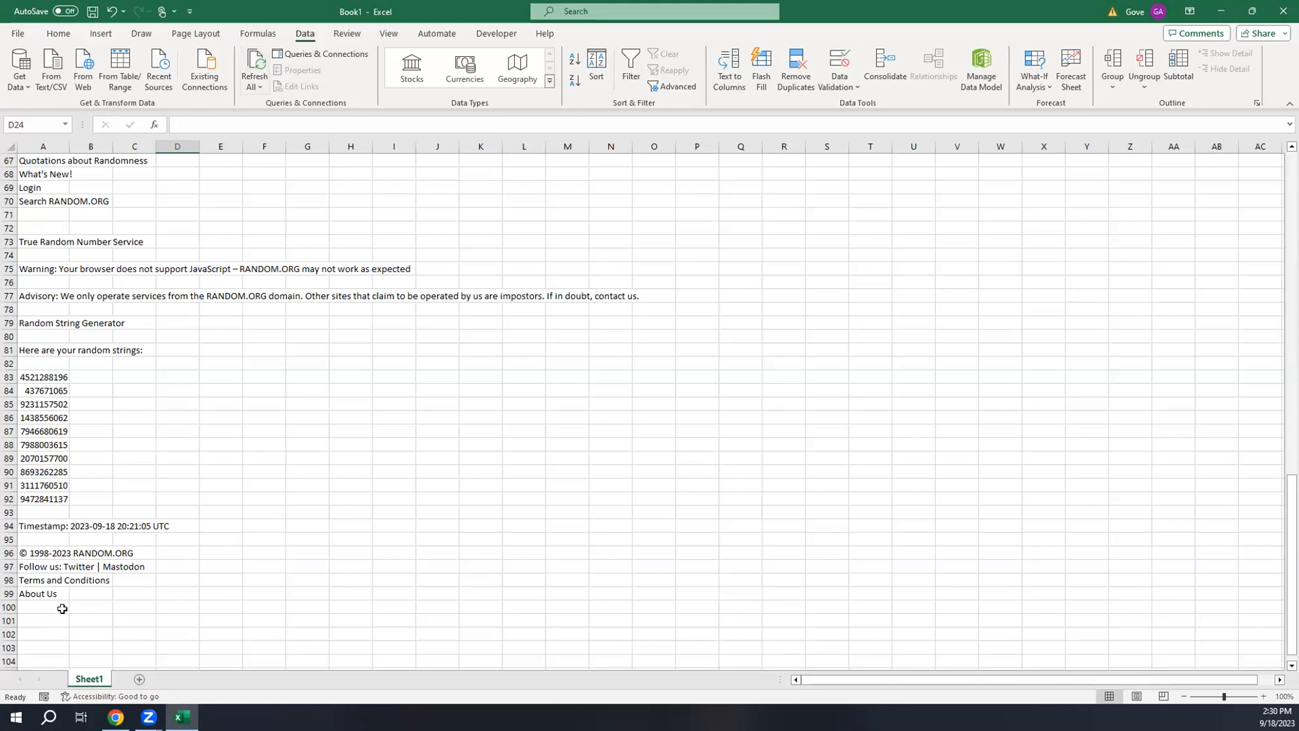
# - Rename Sheet1 as webquery
pyautogui.doubleClick(82, 679)
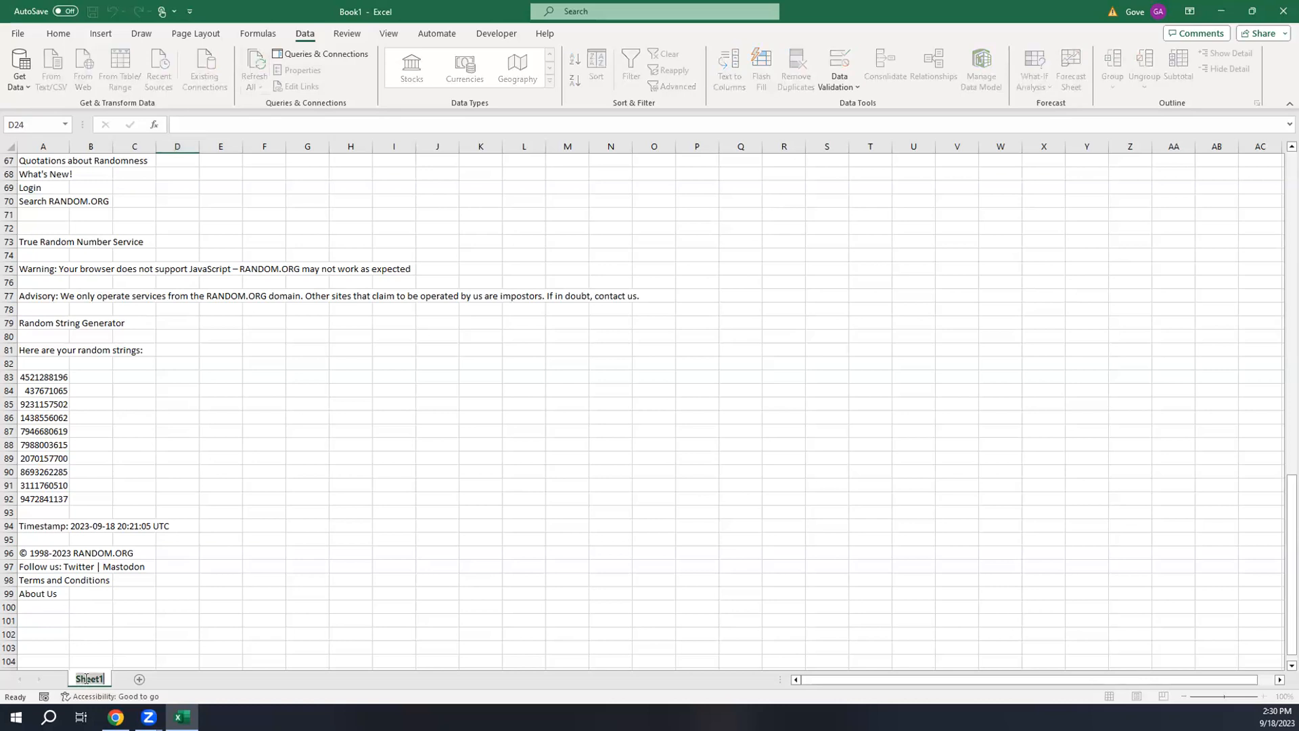
pyautogui.write('webqwuery')
pyautogui.press('BackSpace')
pyautogui.press('BackSpace')
pyautogui.press('BackSpace')
pyautogui.press('BackSpace')
pyautogui.press('BackSpace')
pyautogui.press('BackSpace')
pyautogui.write('query')
pyautogui.press('Return')
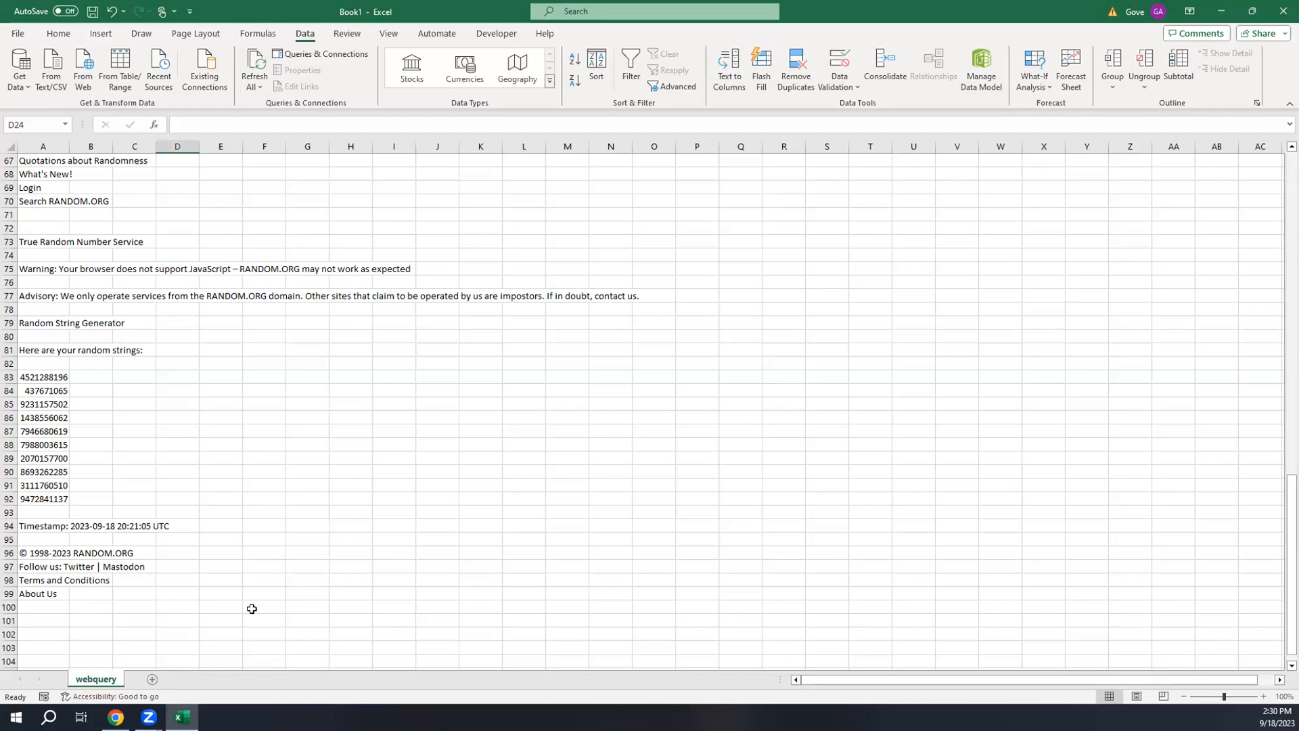
# - Add a new worksheet after webquery and name it Tickers
pyautogui.click(152, 679)
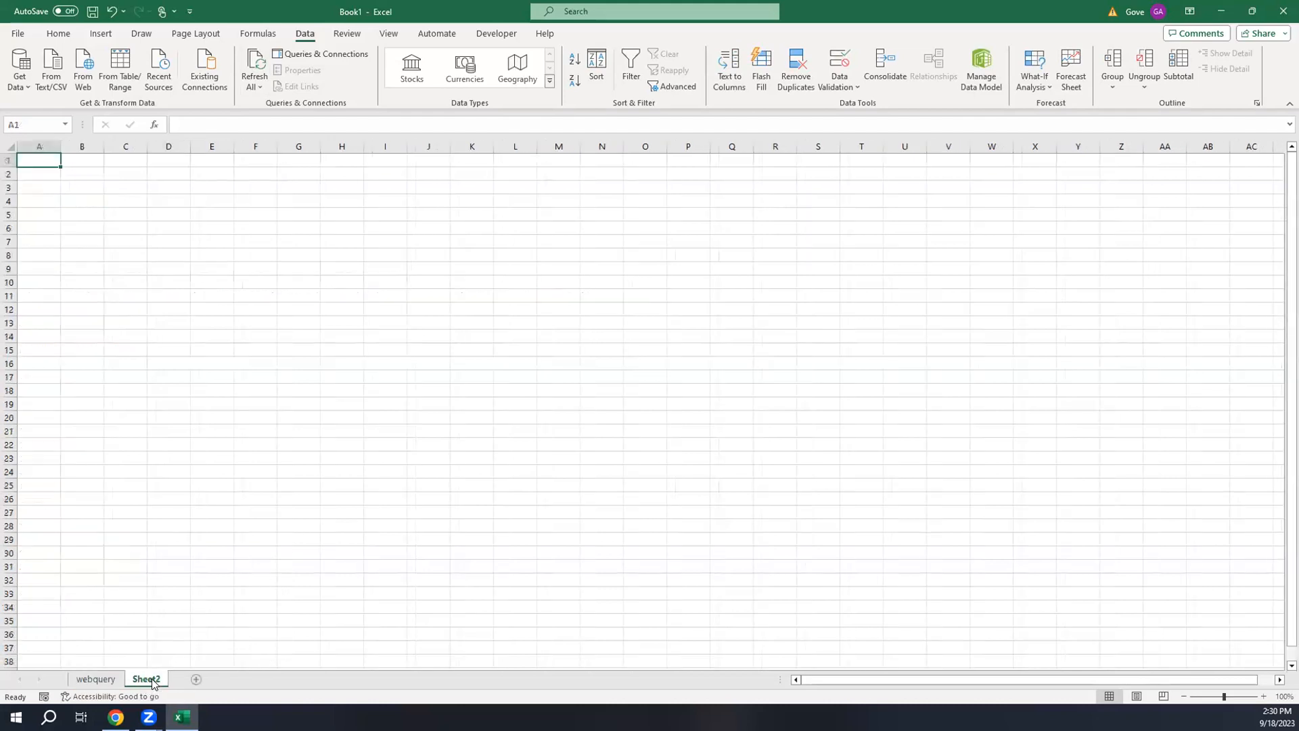
pyautogui.doubleClick(144, 679)
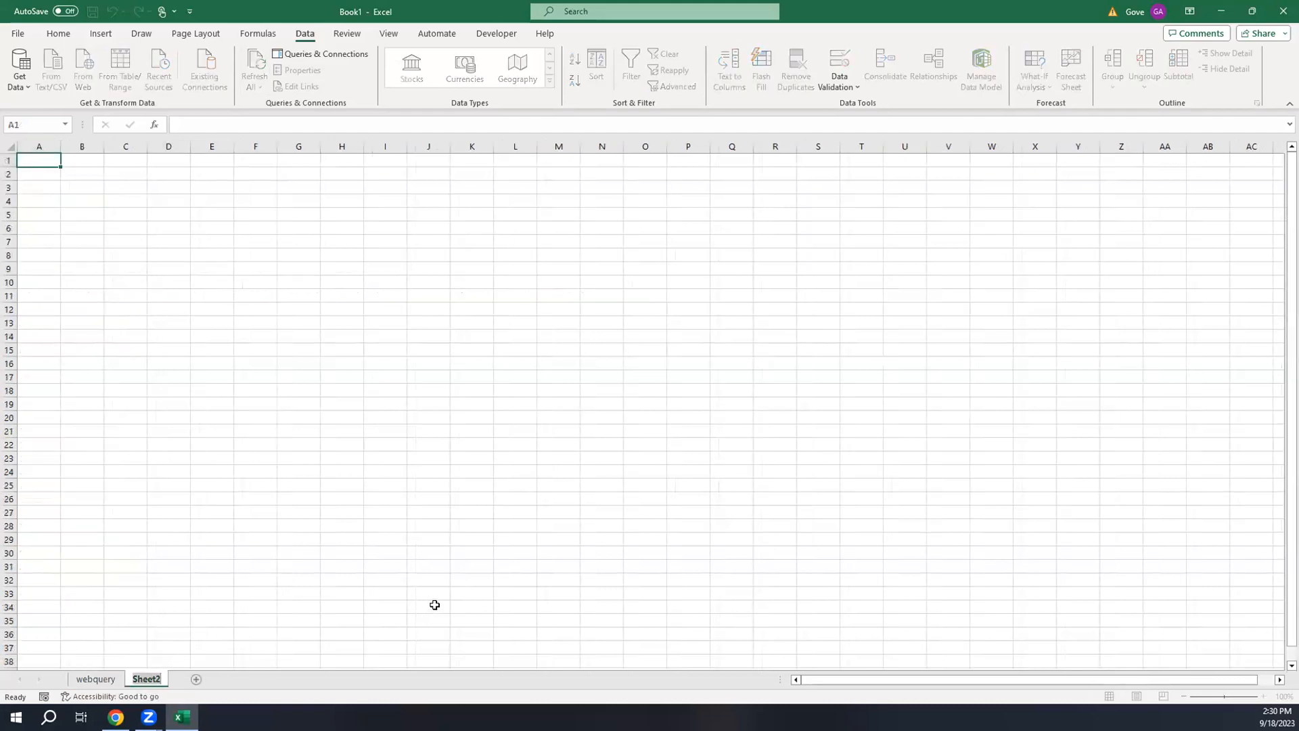
pyautogui.write('Table2')
pyautogui.press('BackSpace')
pyautogui.press('BackSpace')
pyautogui.press('BackSpace')
pyautogui.press('BackSpace')
pyautogui.press('BackSpace')
pyautogui.write('ickjer')
pyautogui.press('BackSpace')
pyautogui.press('BackSpace')
pyautogui.press('BackSpace')
pyautogui.write('ers')
pyautogui.click(95, 239)
# - Enter "Ti" in cell A1 of the Tickers sheet
pyautogui.click(48, 160)
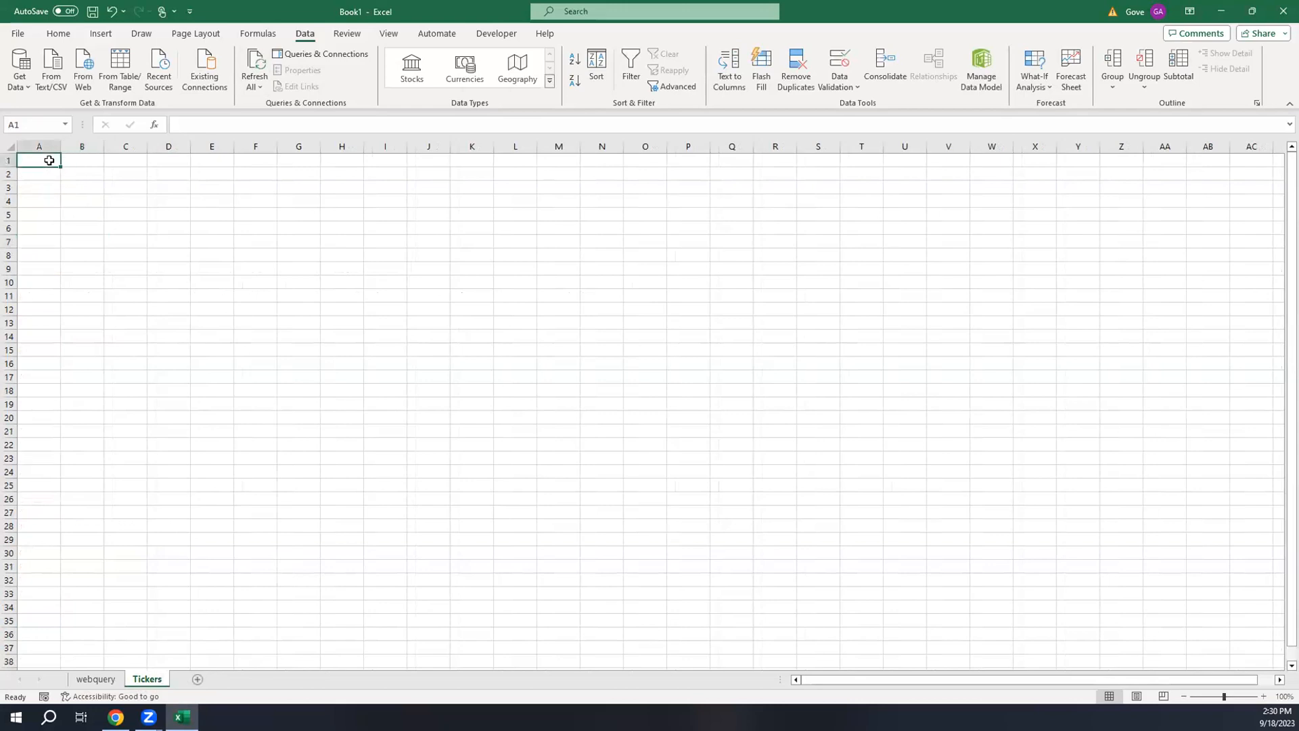
pyautogui.write('Ti')
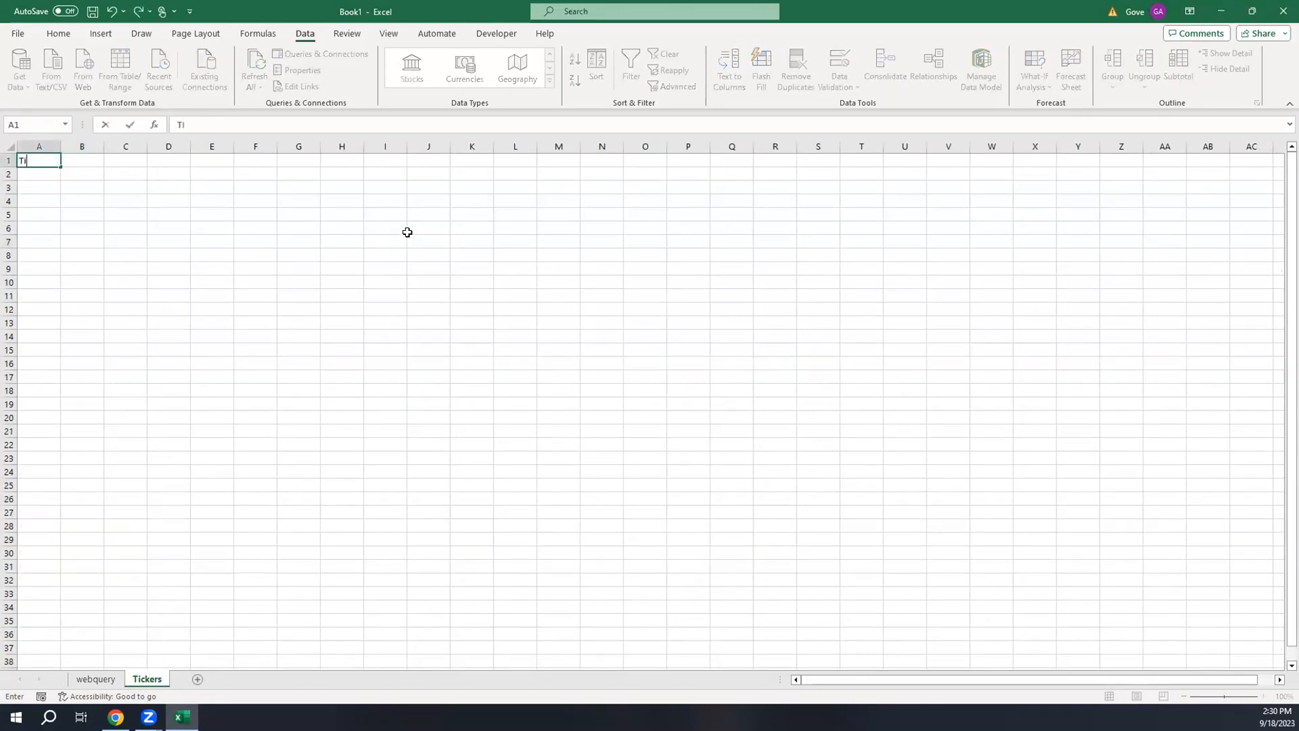
pyautogui.click(494, 413)
# - Magnify the Tickers worksheet to 220% and select cell A1
pyautogui.hotkey('ctrl', '+')
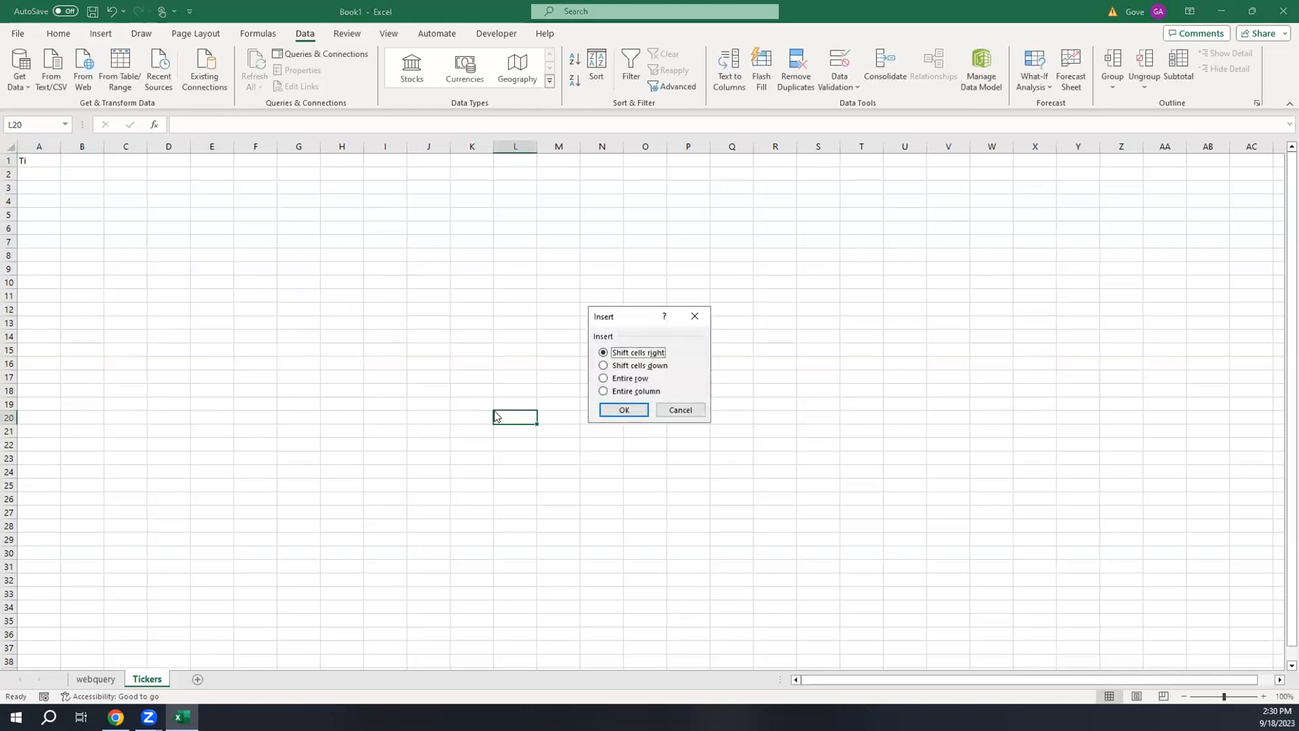
pyautogui.press('Escape')
pyautogui.keyDown('ctrl'); pyautogui.scroll(8, 403, 375); pyautogui.keyUp('ctrl')
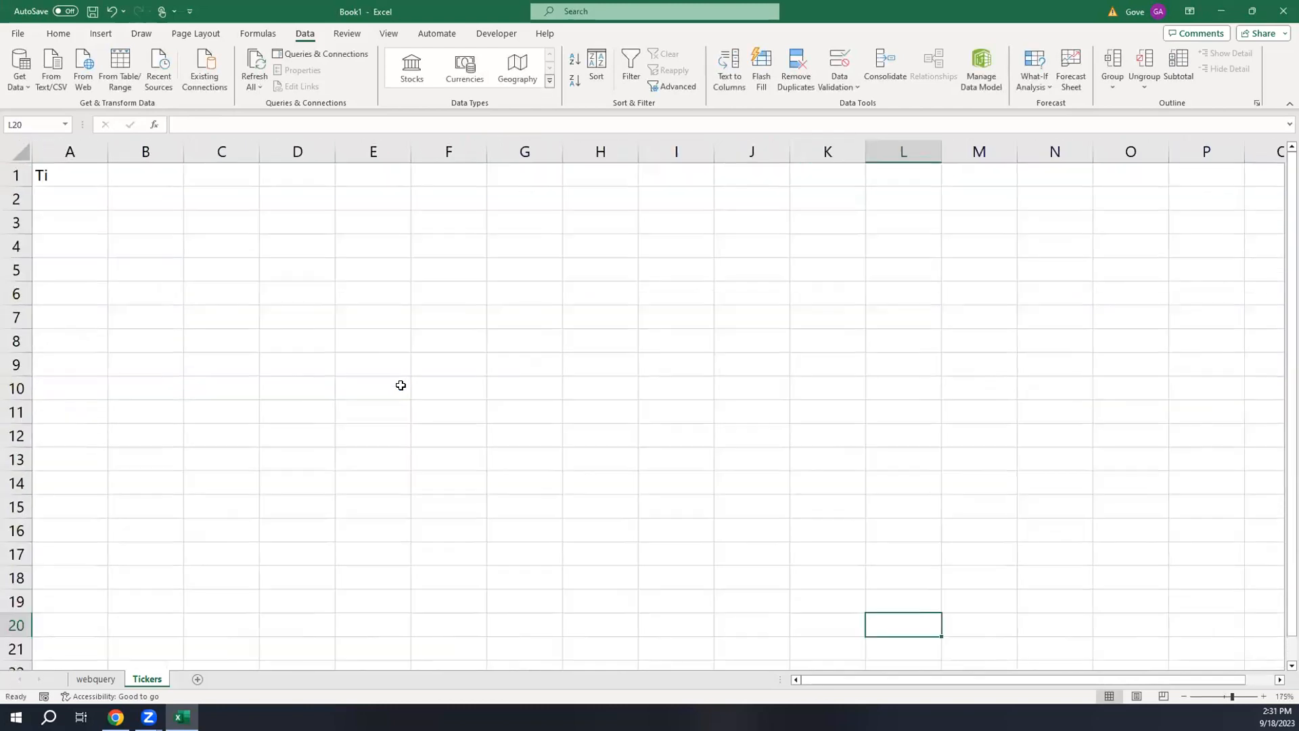
pyautogui.scroll(2, 111, 305)
pyautogui.click(73, 187)
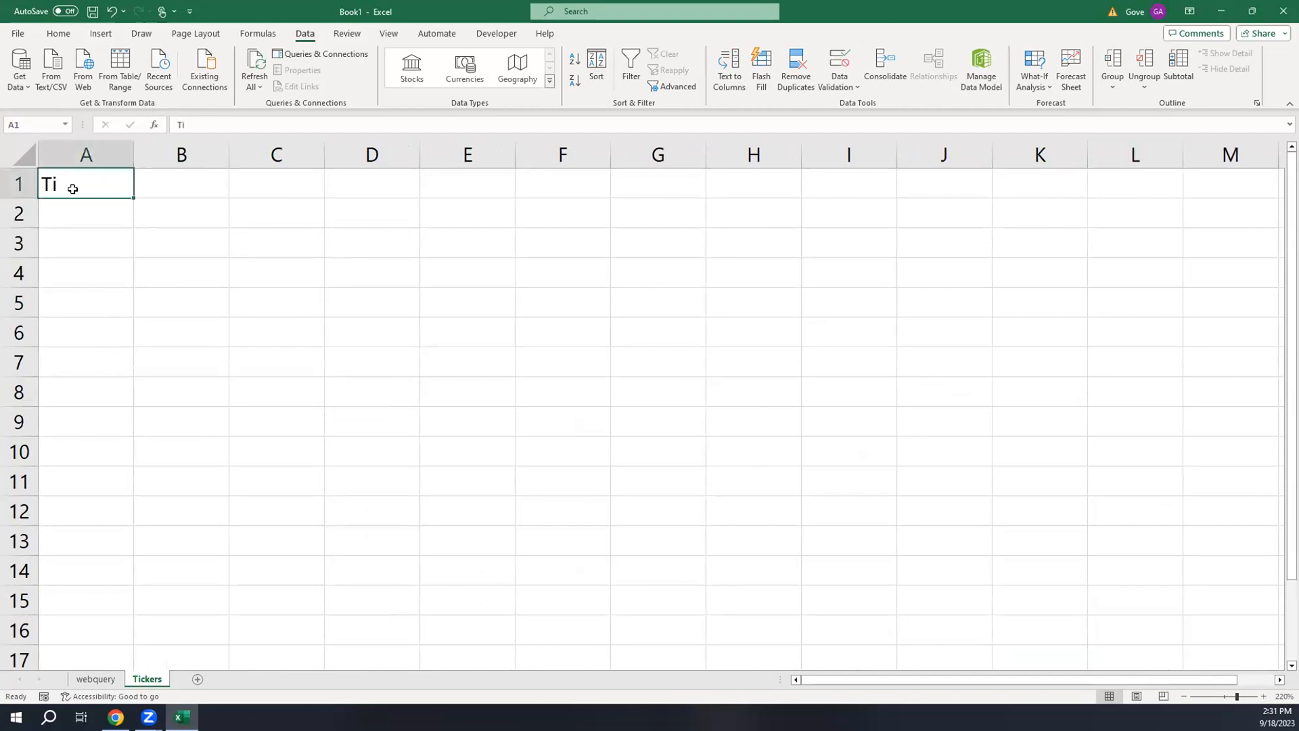
# - Enter the headers Ticker, P/E Ratio and EPS in cells A1 to C1 of the Tickers sheet
pyautogui.doubleClick(100, 194)
pyautogui.write('Ticker')
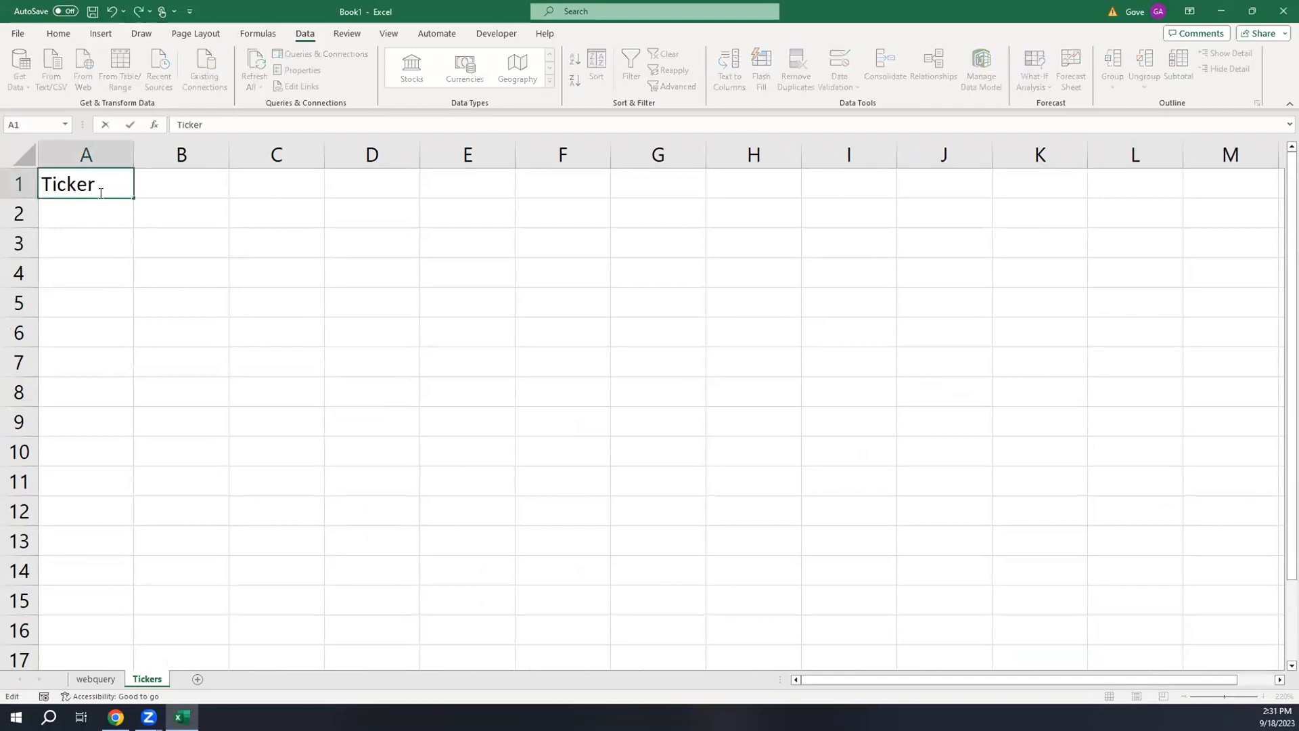
pyautogui.press('Tab')
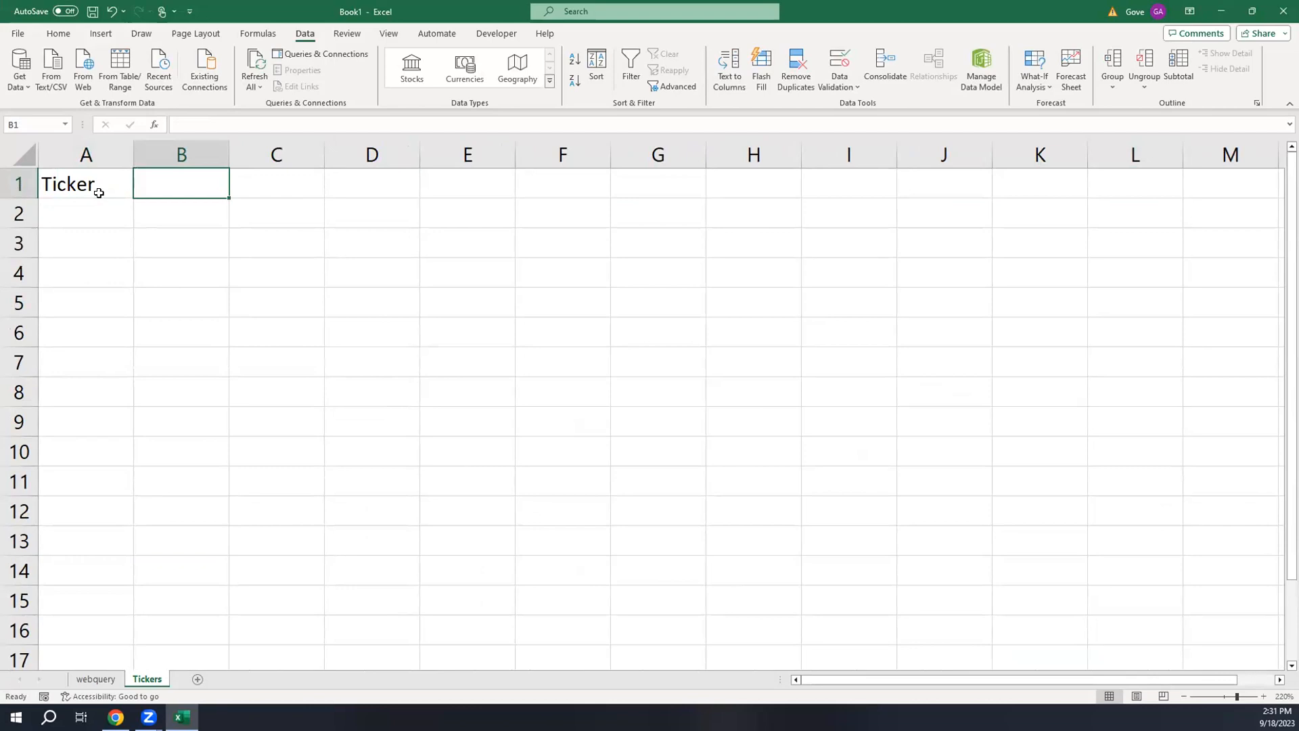
pyautogui.write('P/E')
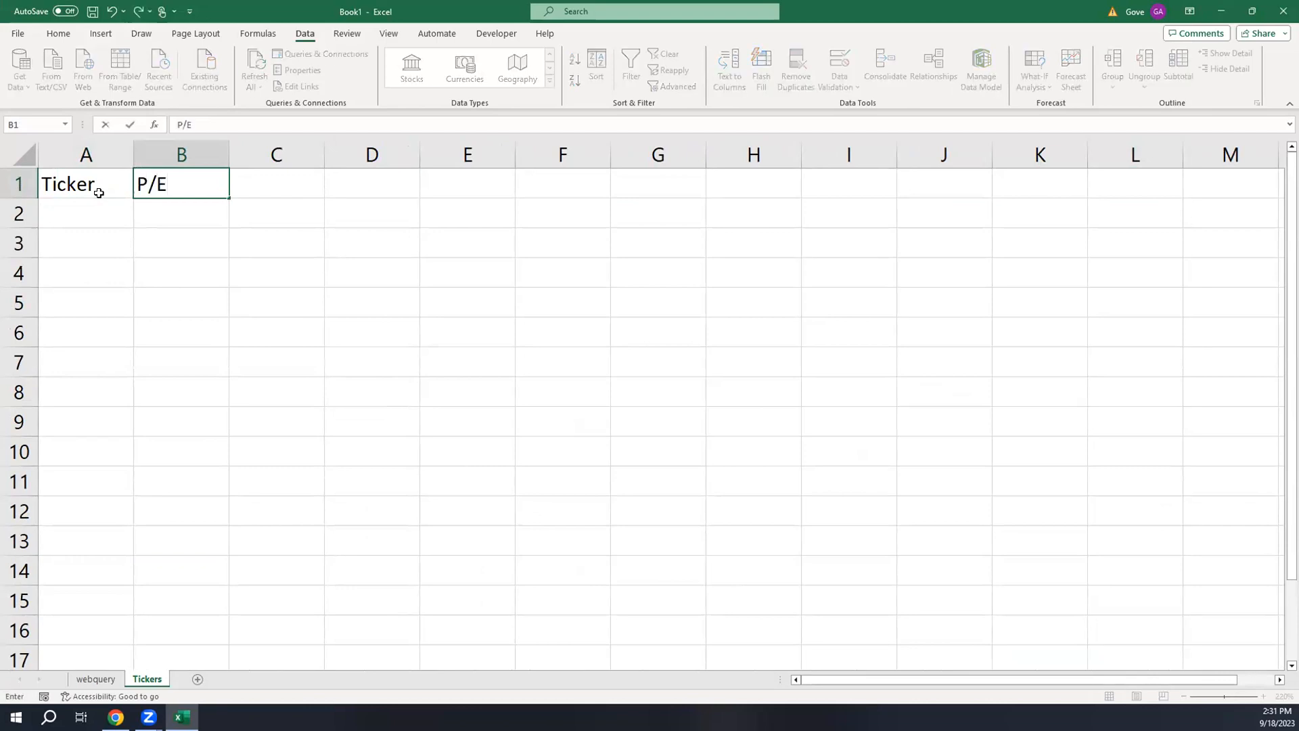
pyautogui.write(' Ratio')
pyautogui.press('Tab')
pyautogui.write('EPS')
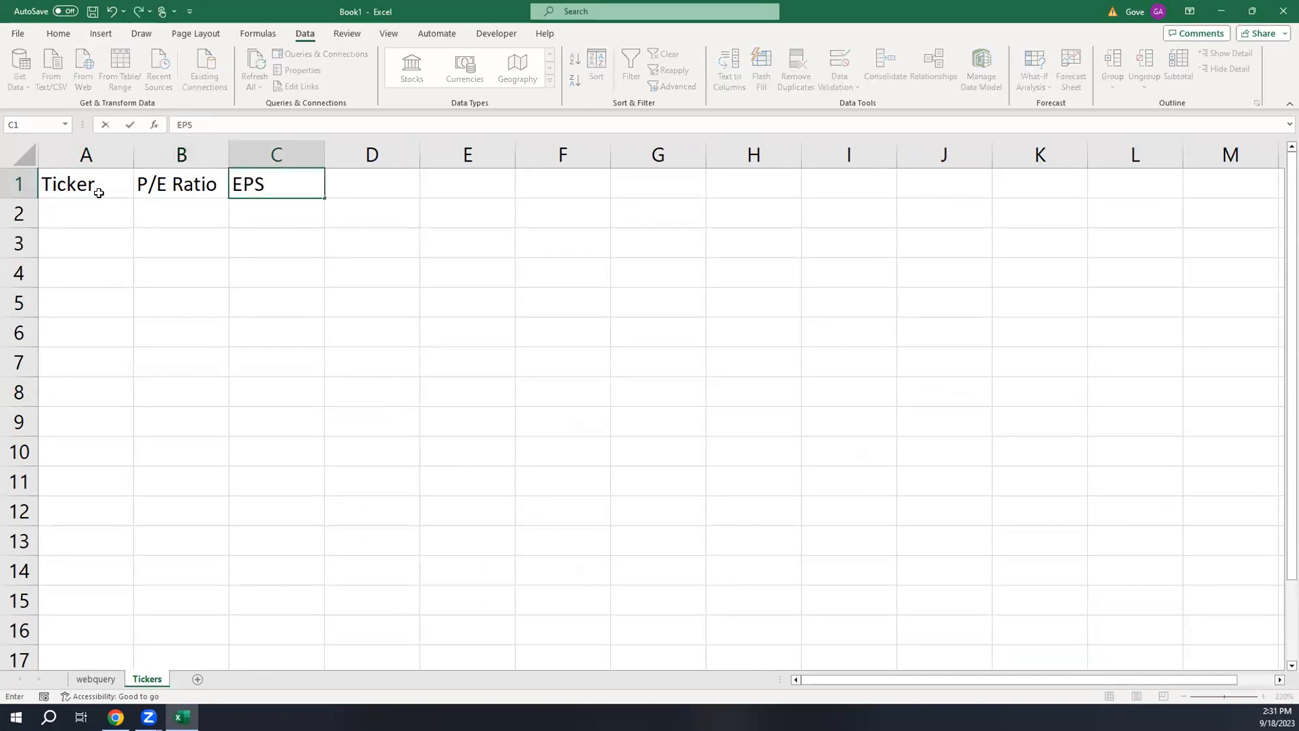
pyautogui.press('Return')
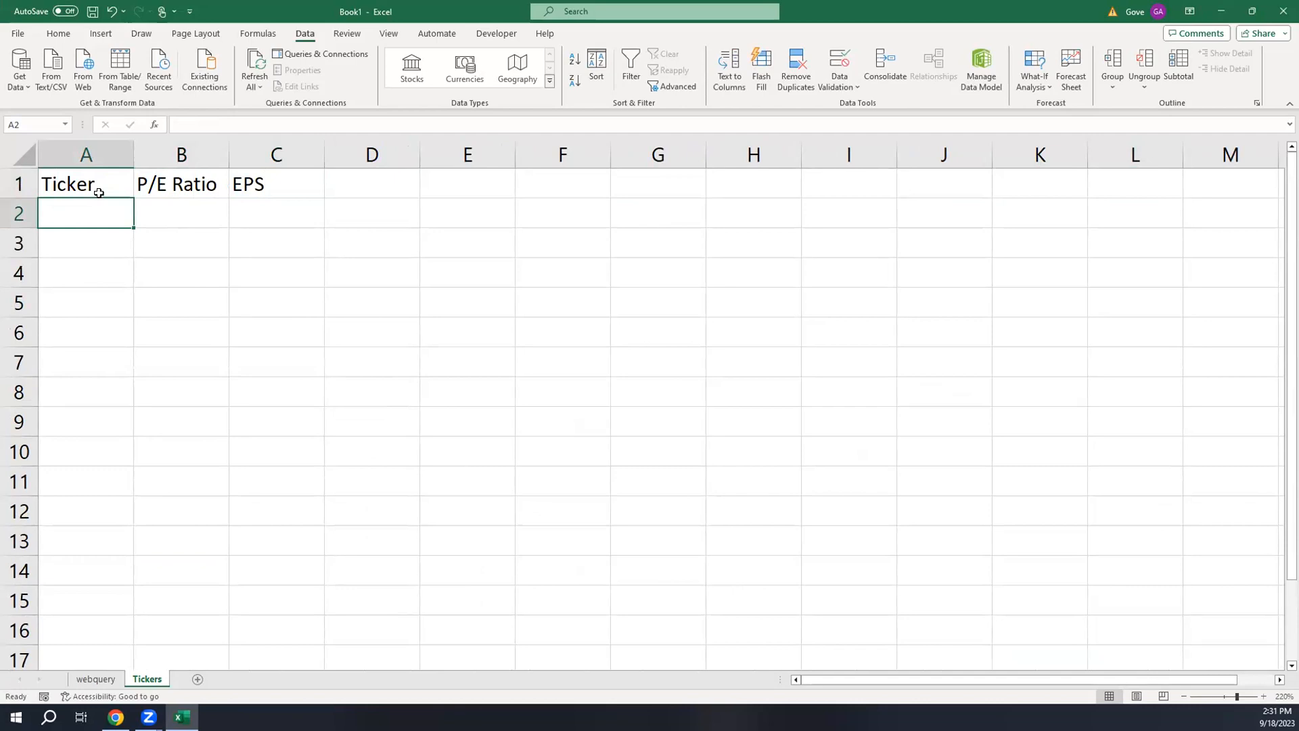
# - List the tickers LUV, AAPL, GOOG, MSFT, XOM and AXP in cells A2 to A7
pyautogui.write('L')
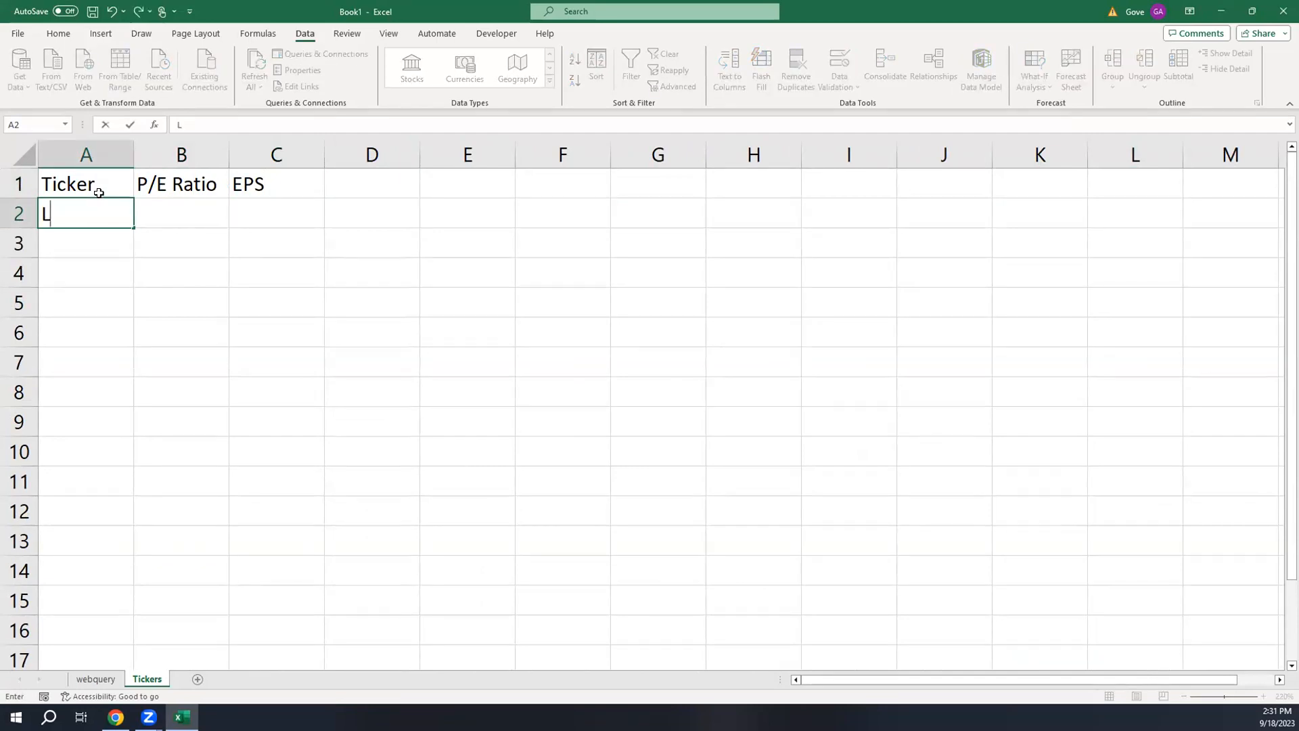
pyautogui.write('UV')
pyautogui.press('Return')
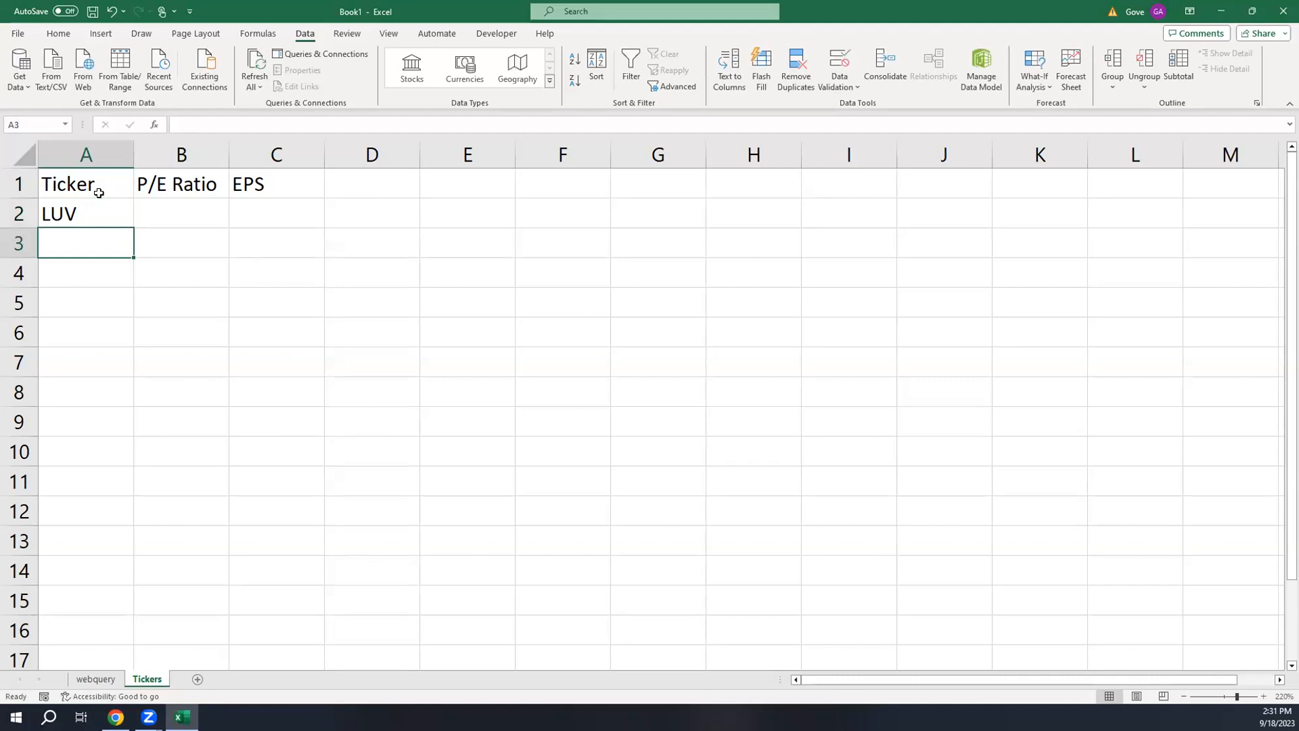
pyautogui.write('AAPL')
pyautogui.press('Return')
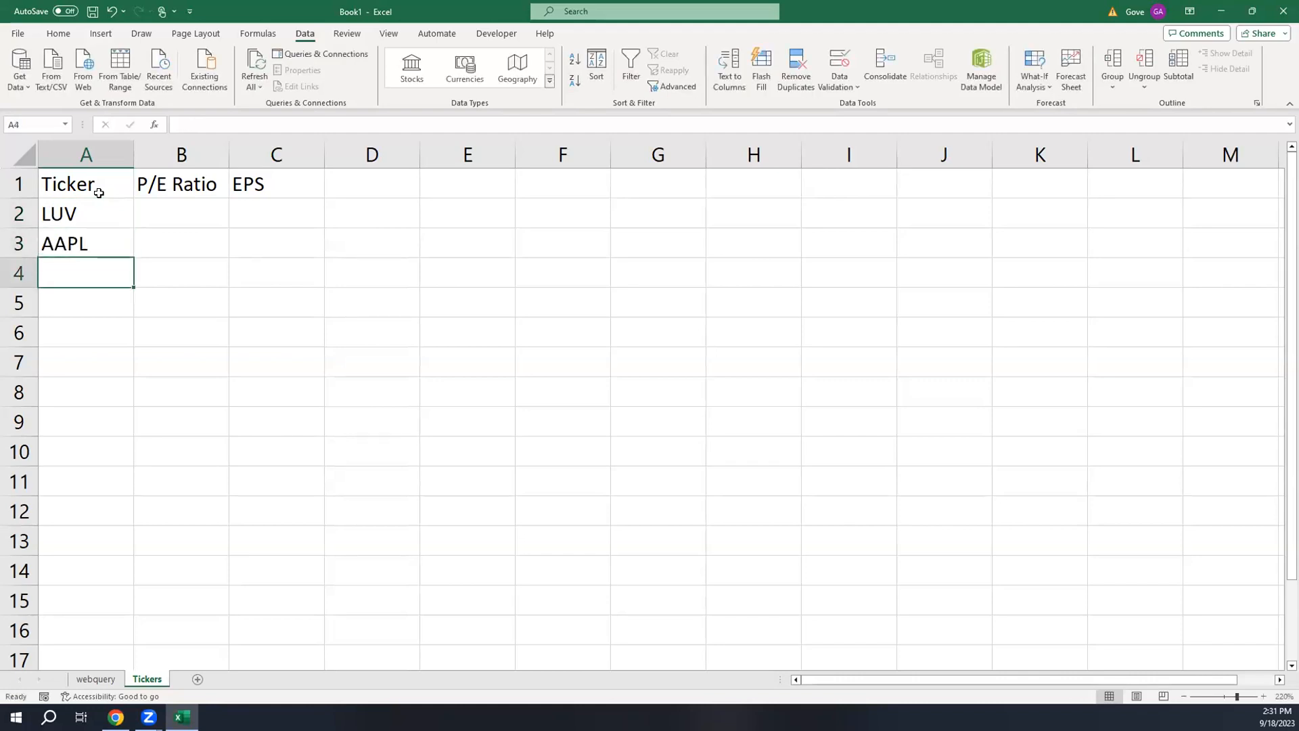
pyautogui.write('GOOG')
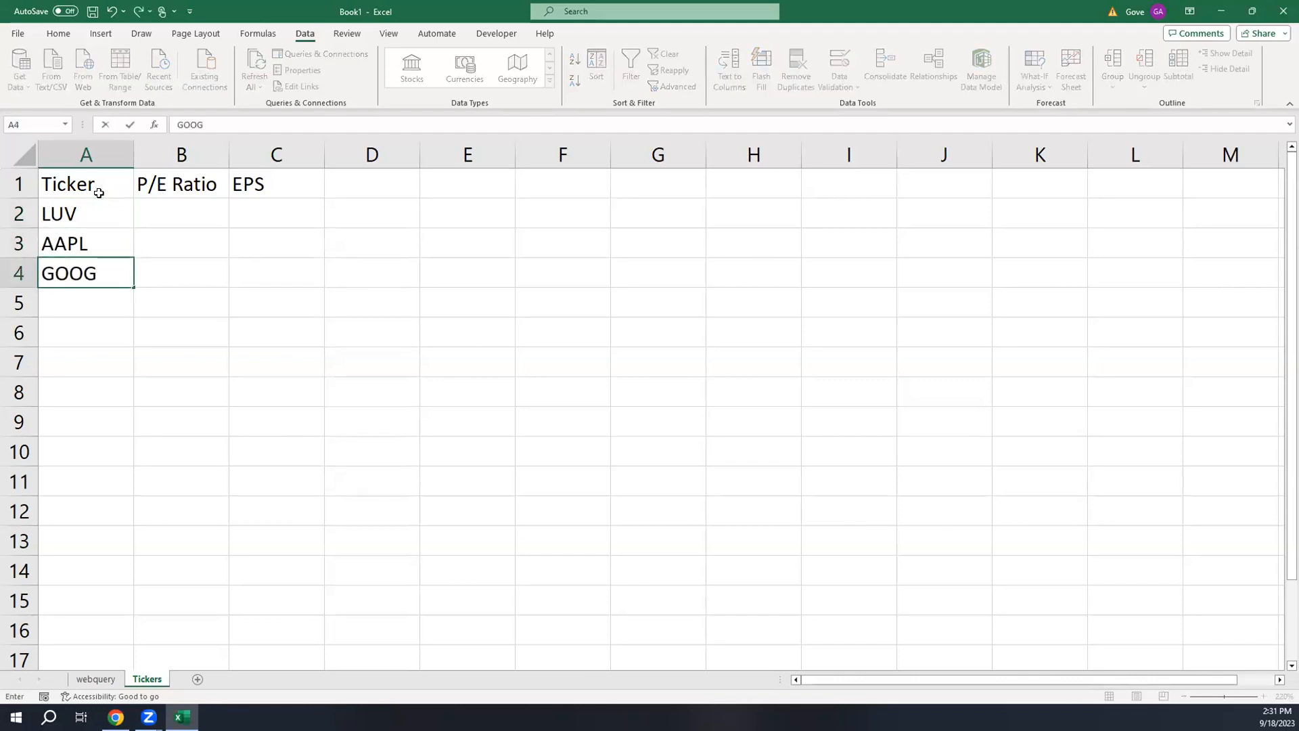
pyautogui.press('Return')
pyautogui.write('MSFT')
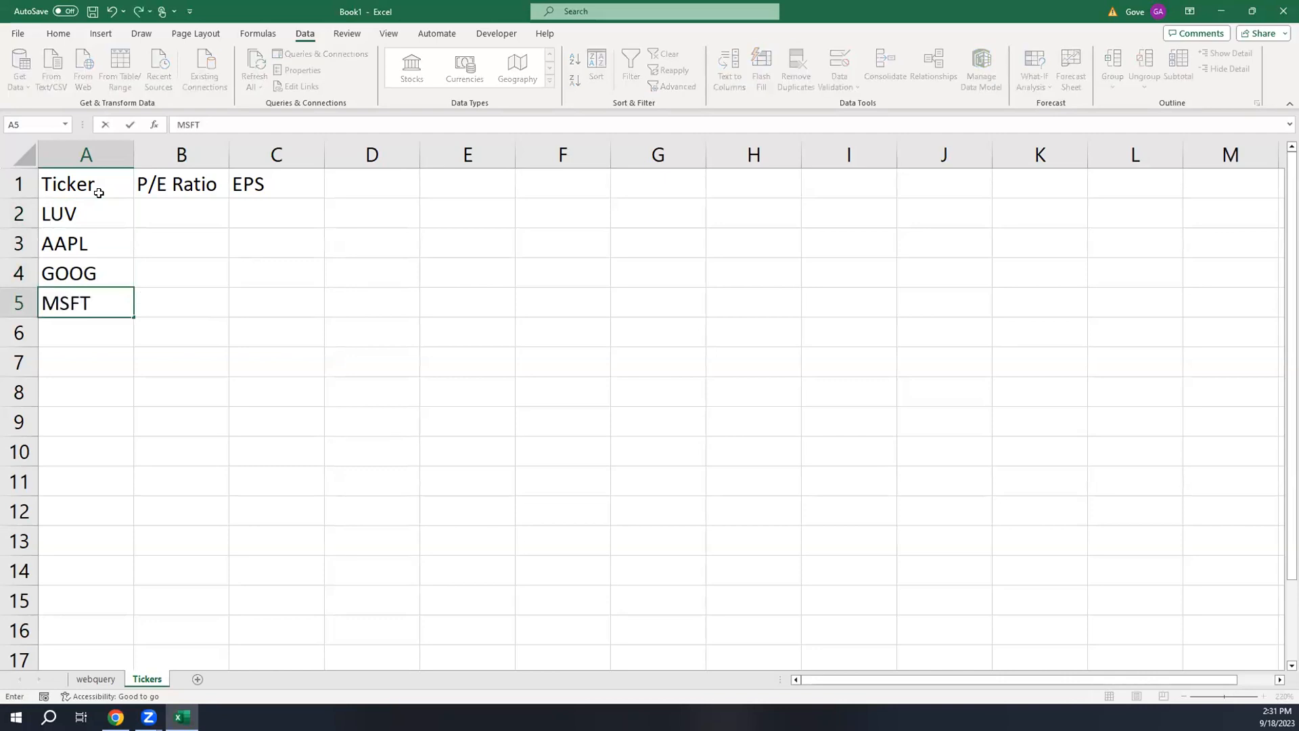
pyautogui.press('Return')
pyautogui.write('XOM')
pyautogui.press('Return')
pyautogui.write('AXP')
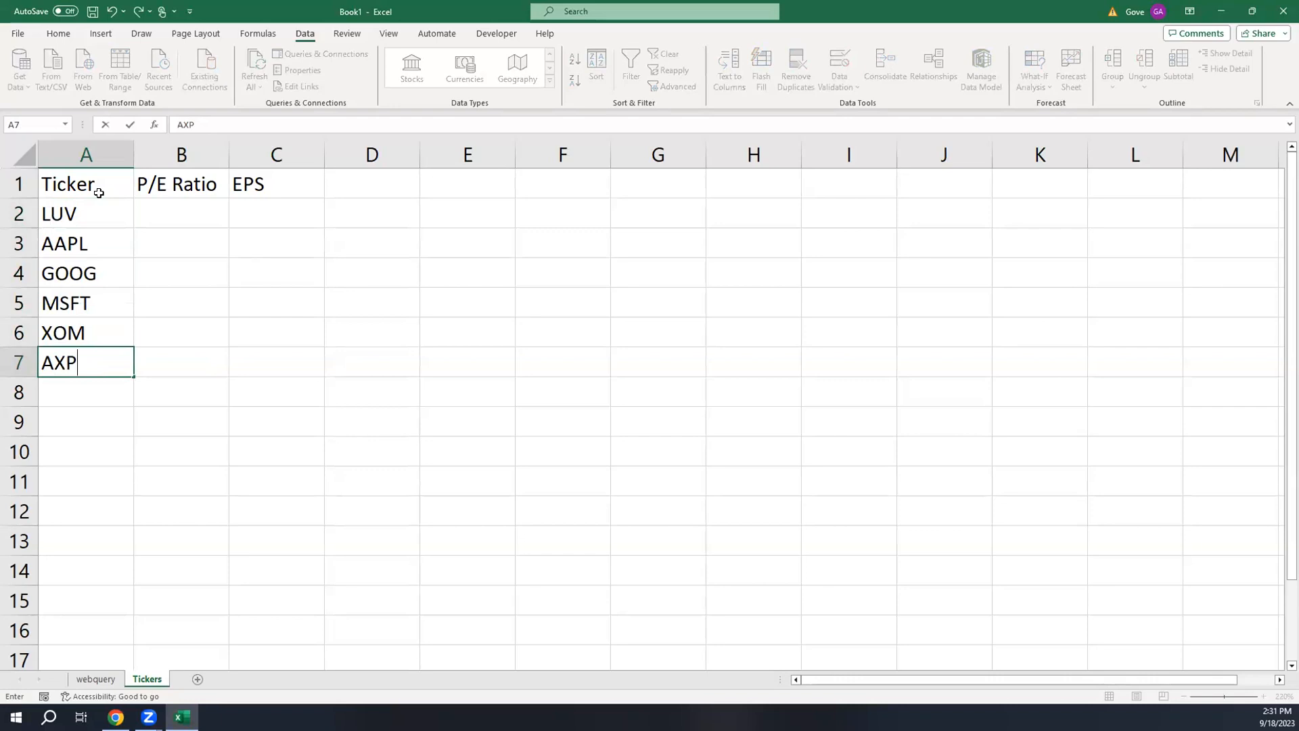
pyautogui.press('Return')
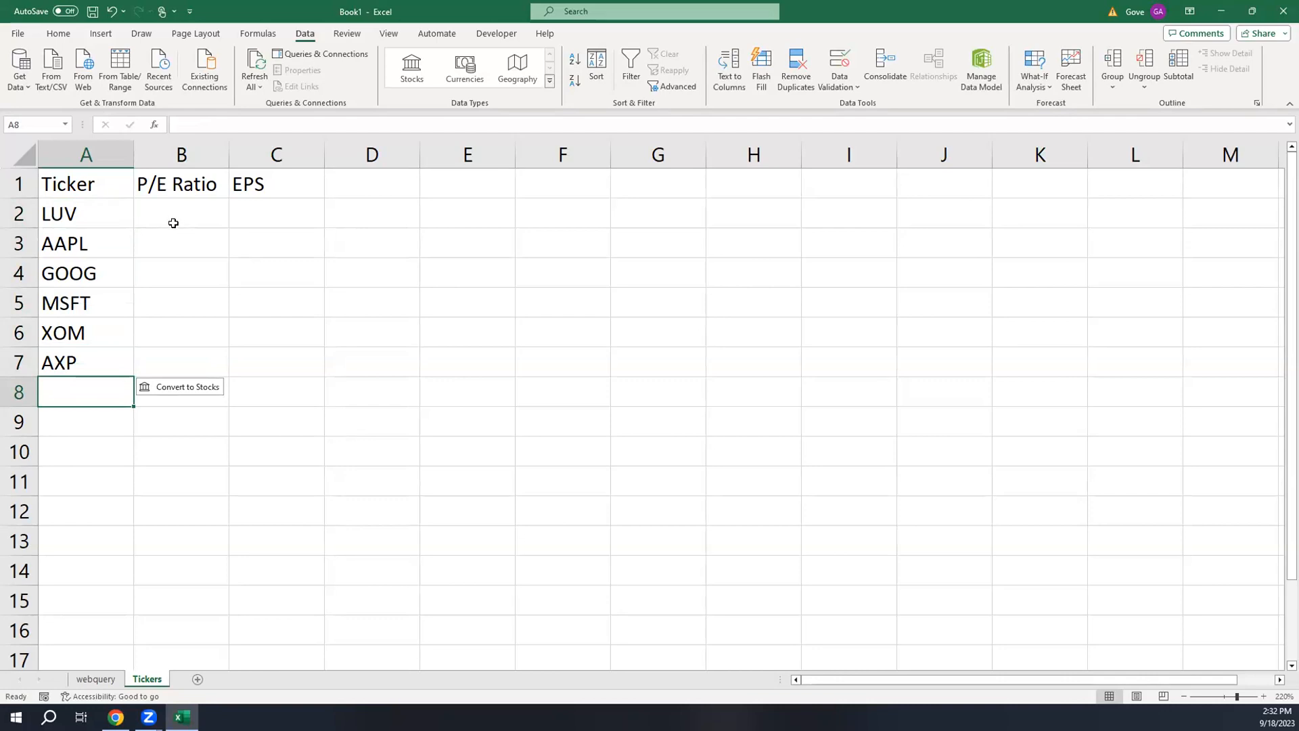
# - Insert a blank row above the imported data on the webquery sheet and select cell A1
pyautogui.click(99, 678)
pyautogui.click(256, 374)
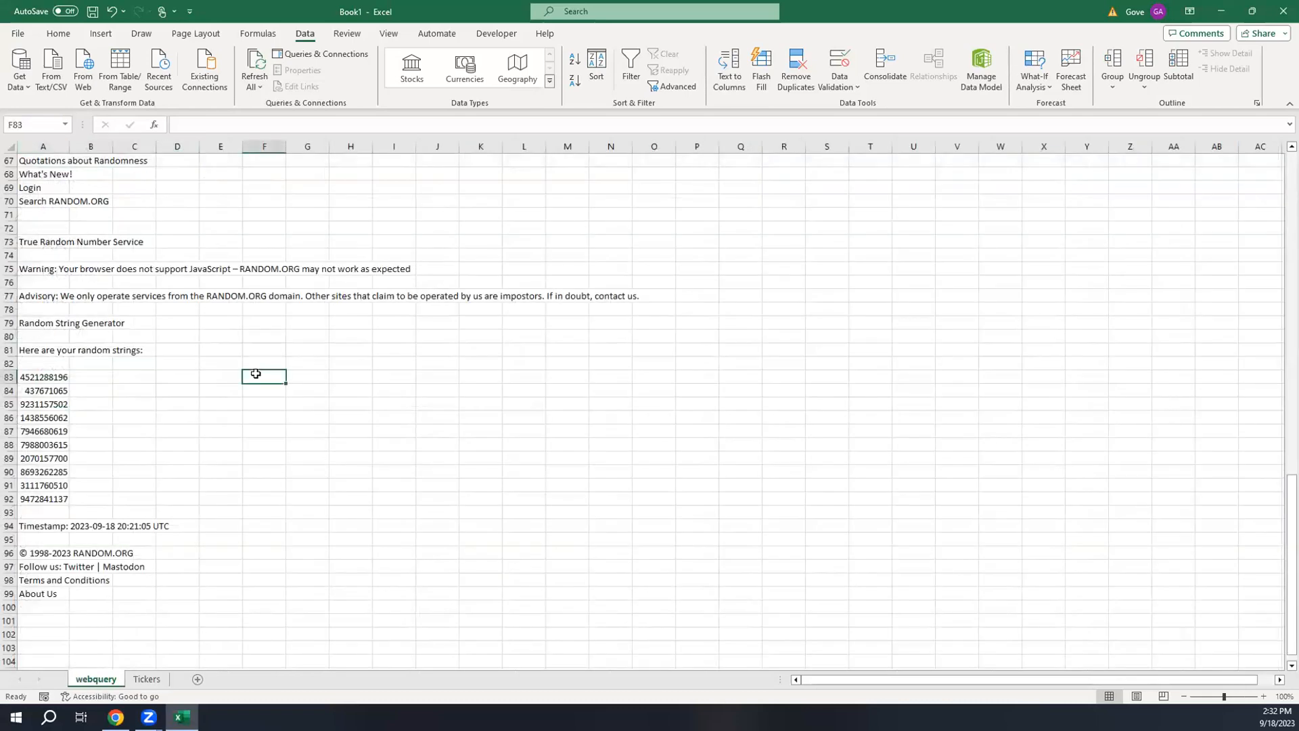
pyautogui.hotkey('ctrl', 'Home')
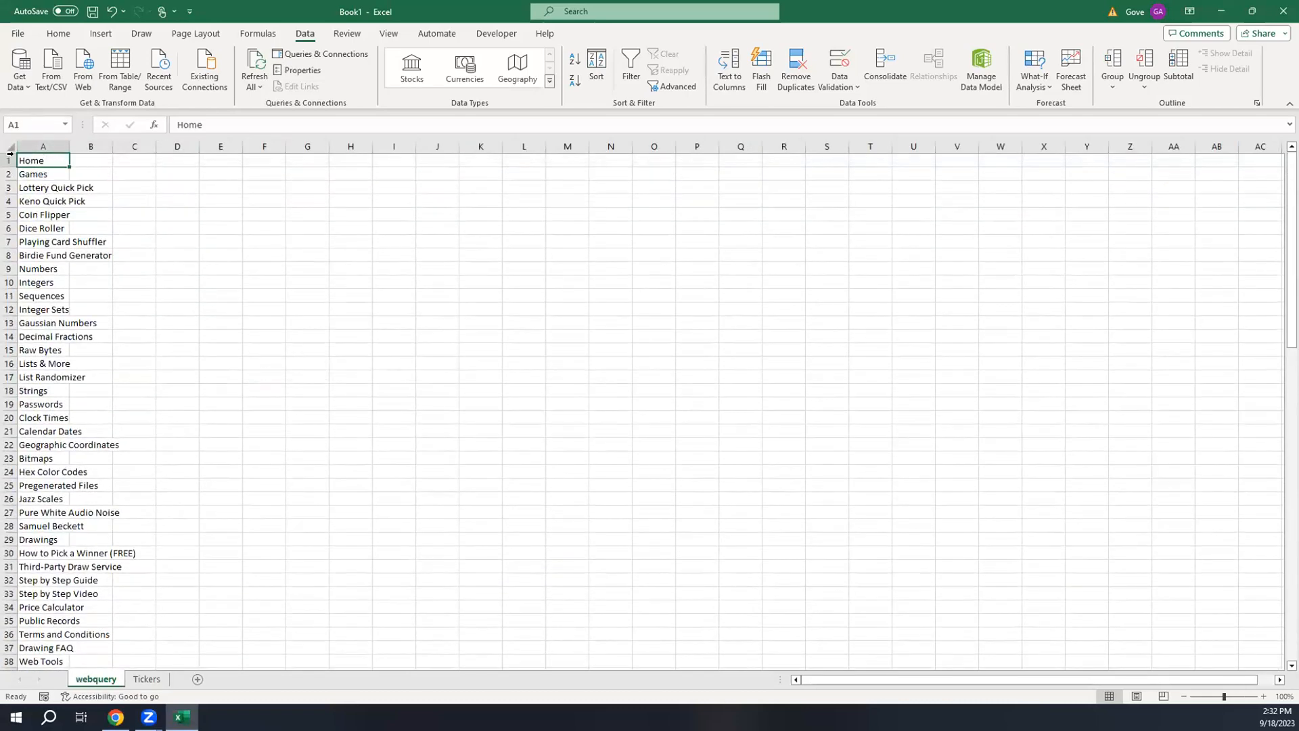
pyautogui.click(10, 159)
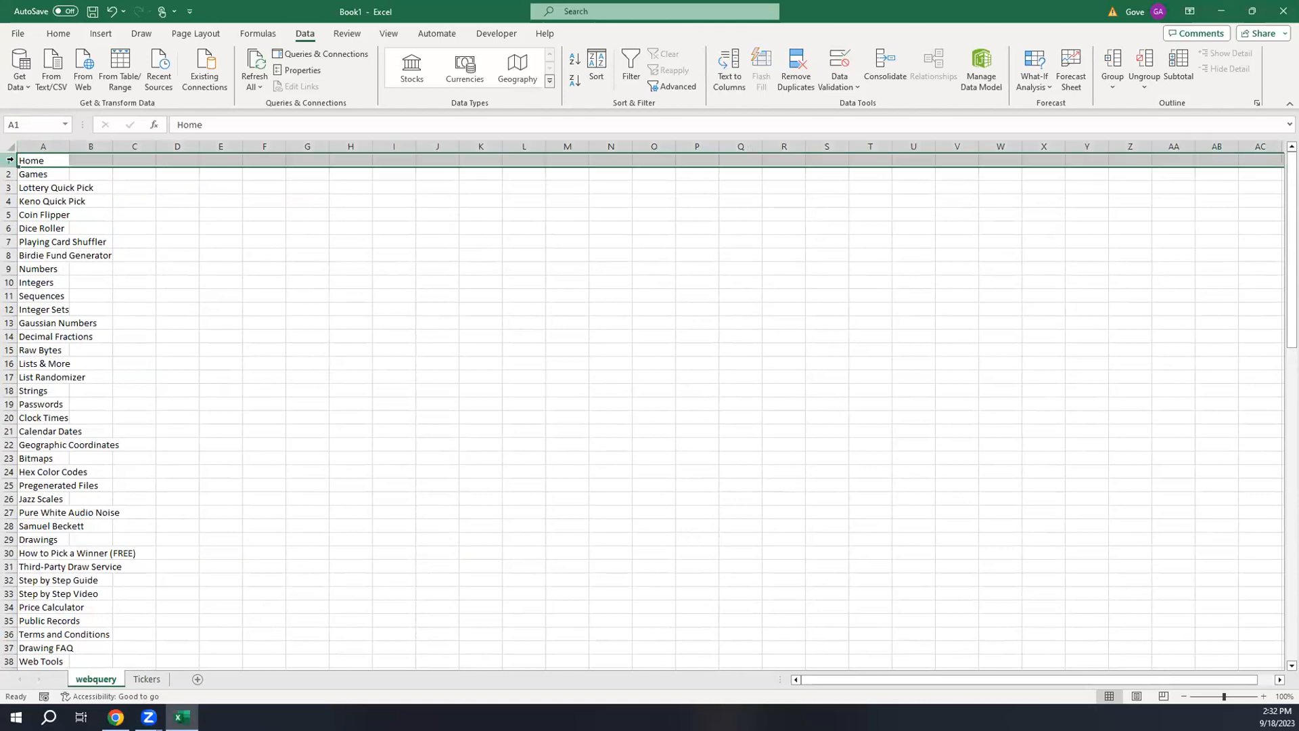
pyautogui.rightClick(11, 160)
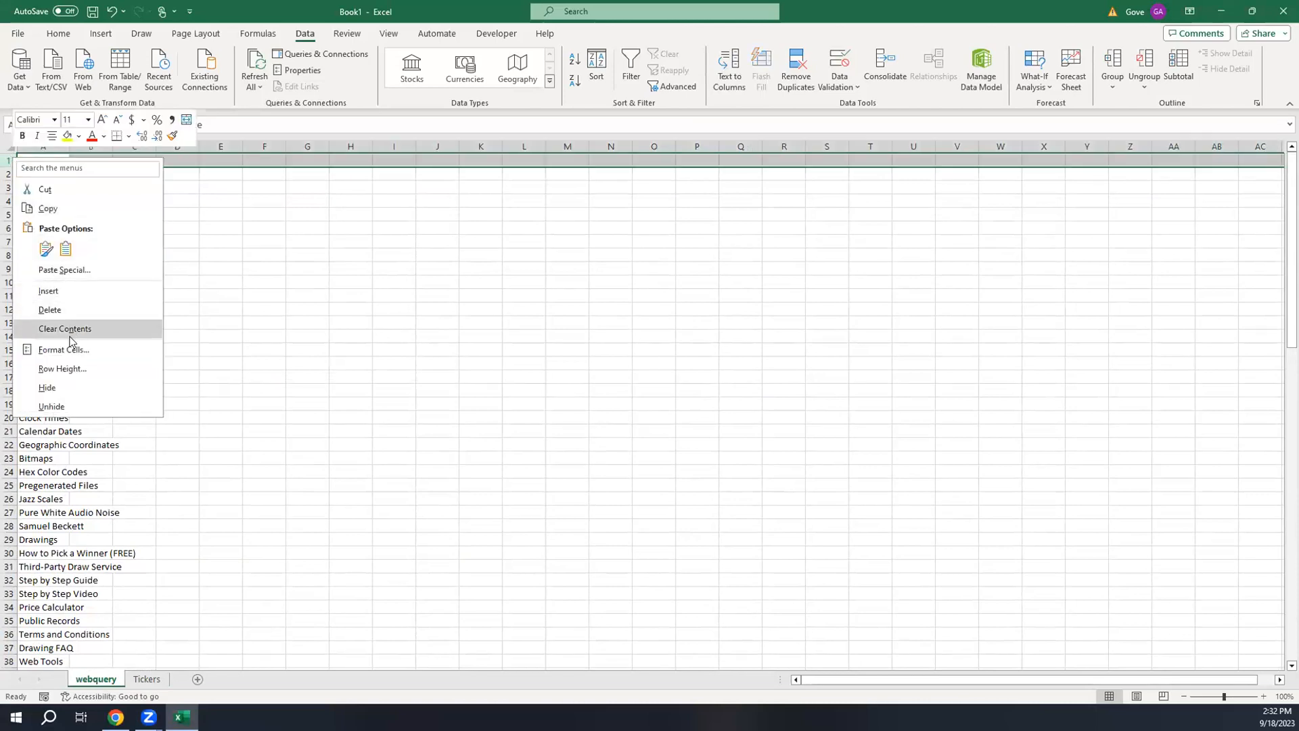
pyautogui.click(67, 291)
pyautogui.click(136, 254)
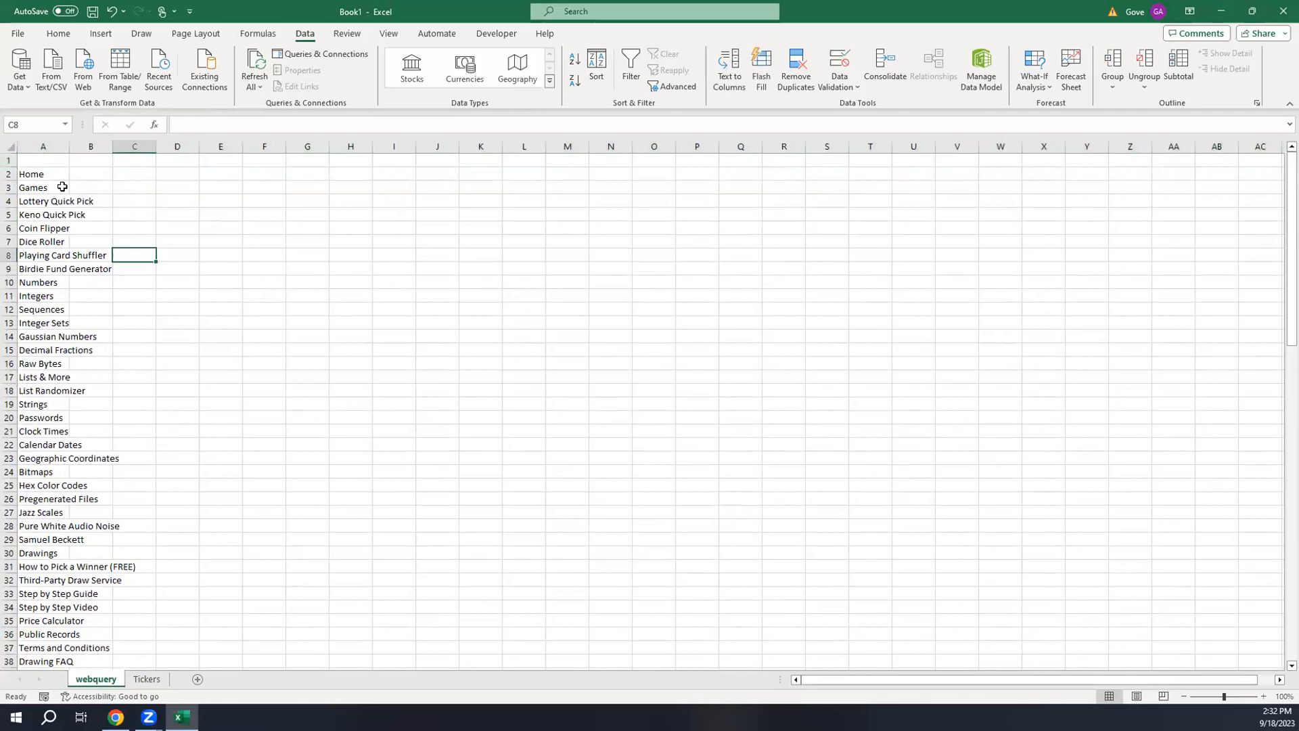
pyautogui.click(37, 161)
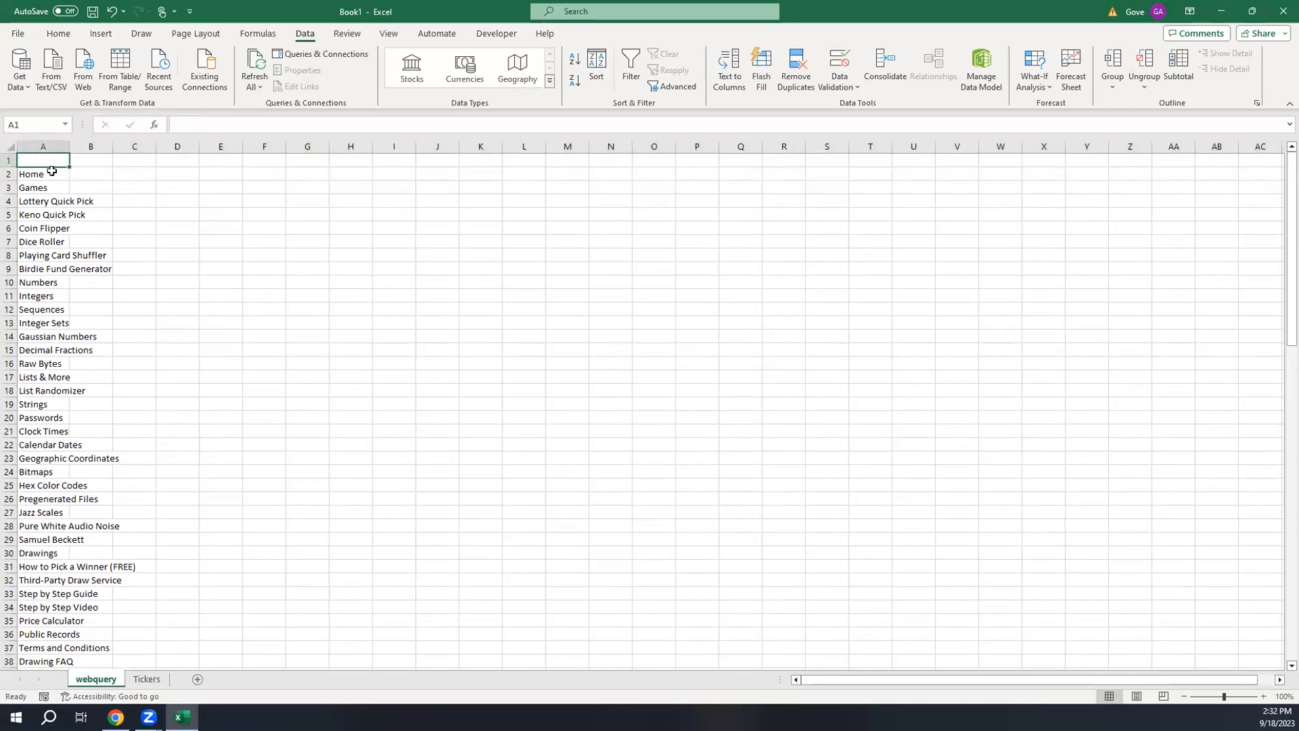
pyautogui.click(43, 174)
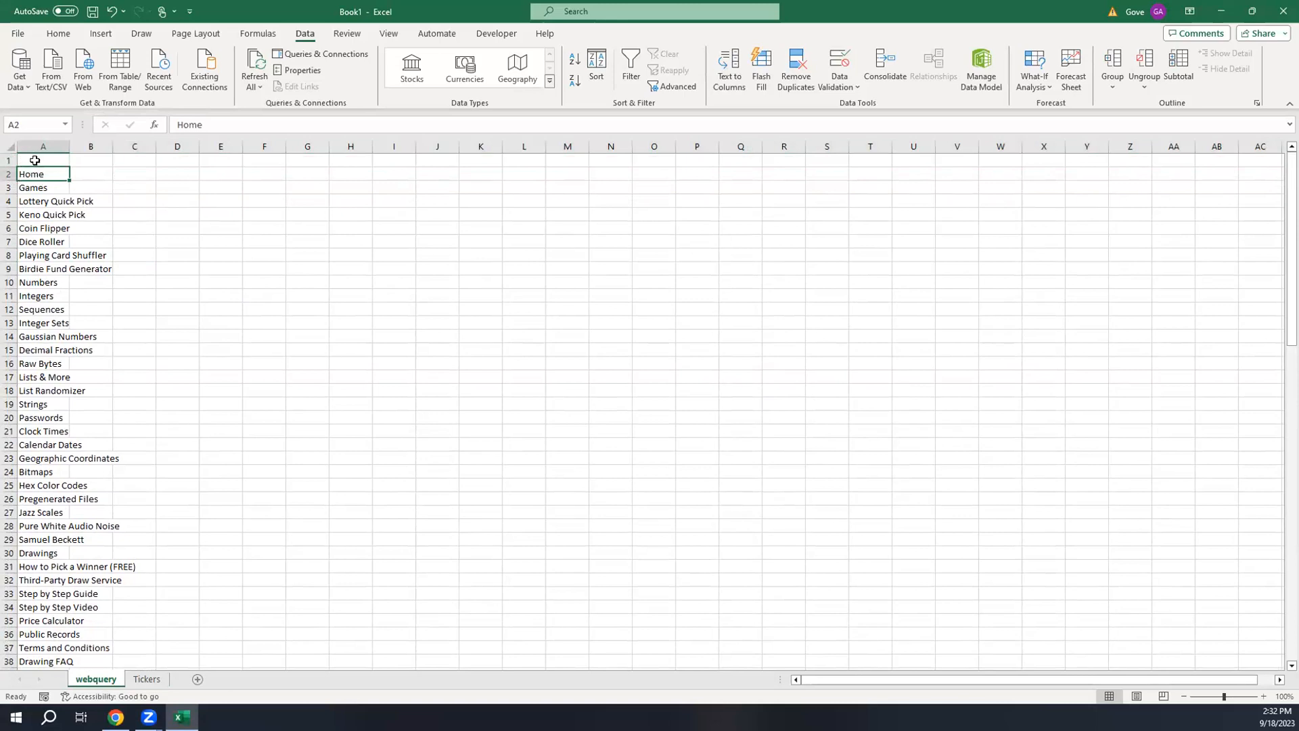
pyautogui.click(35, 161)
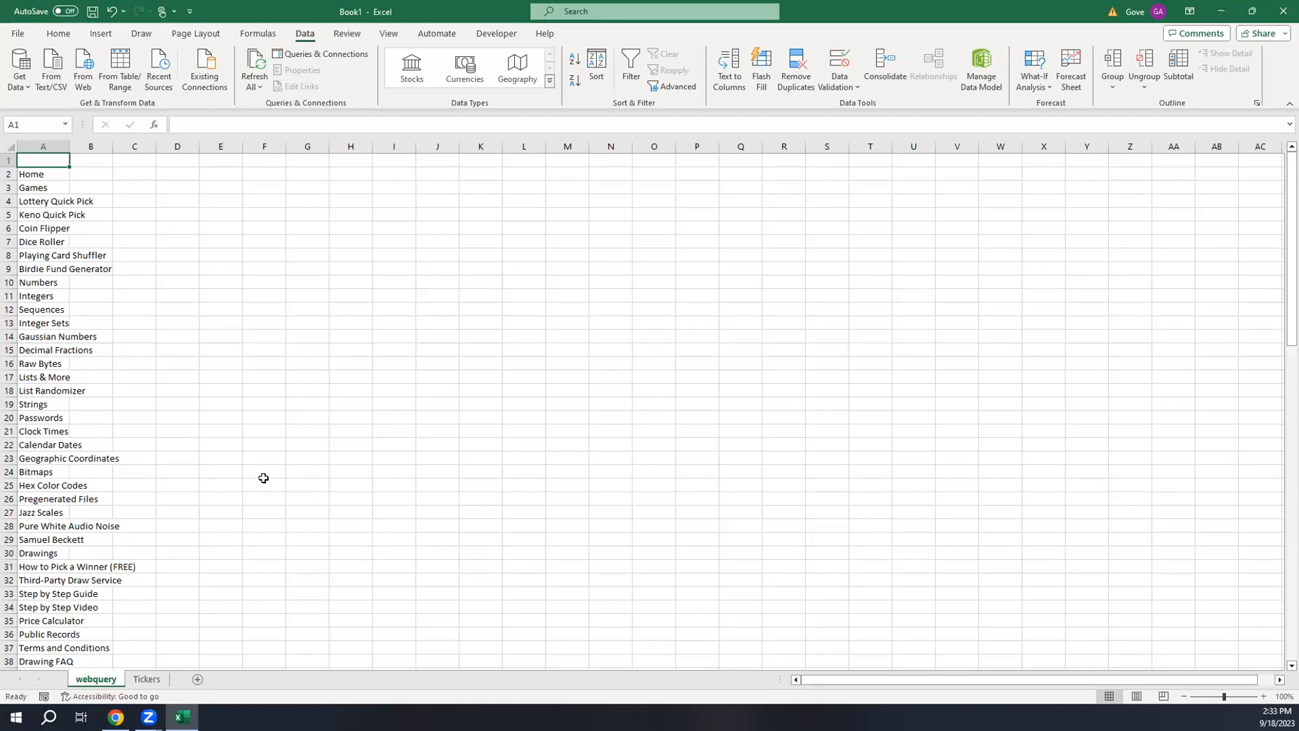
# - Review the header row and each ticker in column A of the Tickers sheet
pyautogui.click(151, 680)
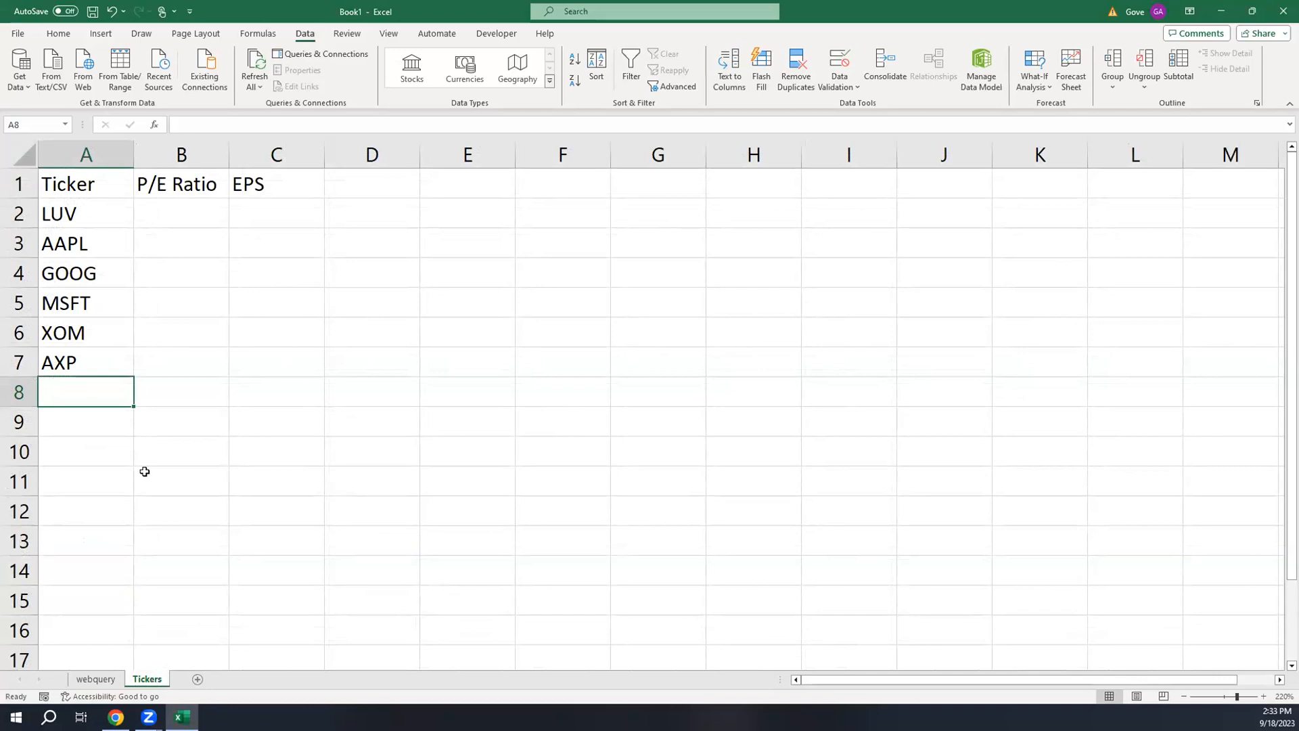
pyautogui.click(81, 190)
pyautogui.moveTo(261, 187); pyautogui.dragTo(97, 185)
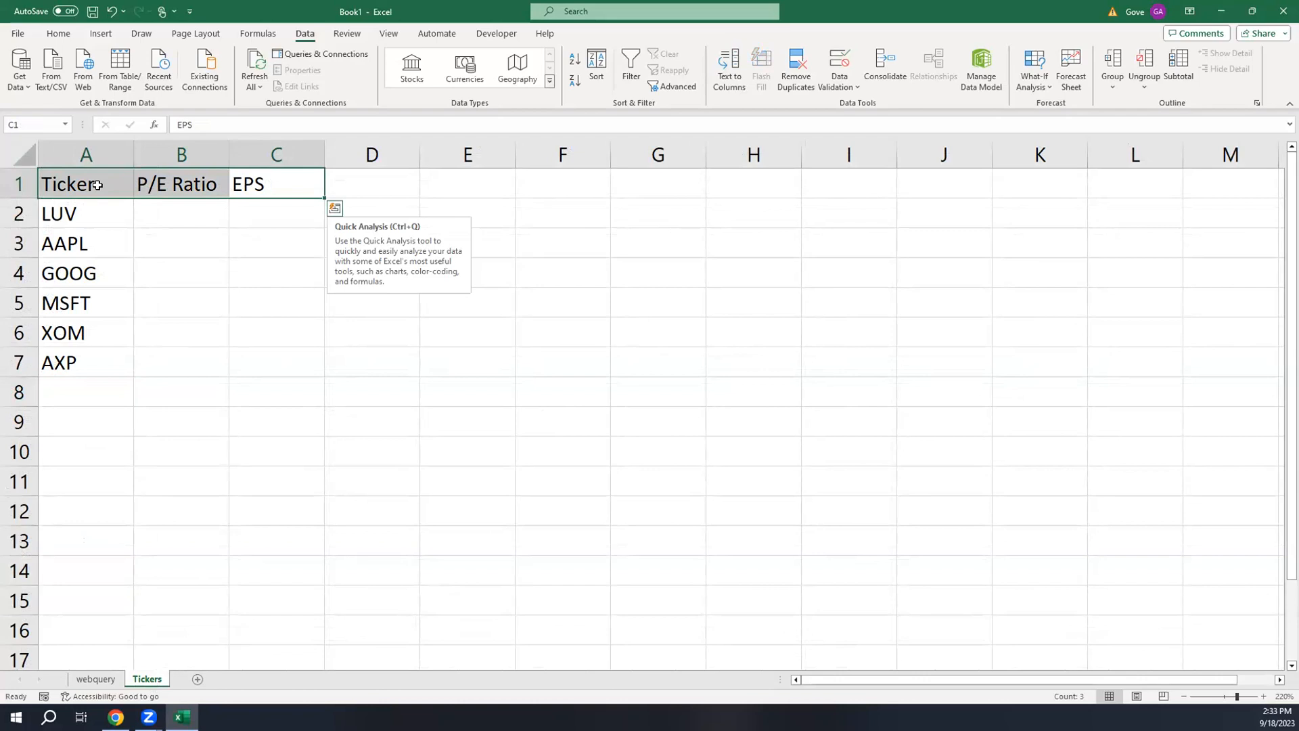
pyautogui.click(97, 214)
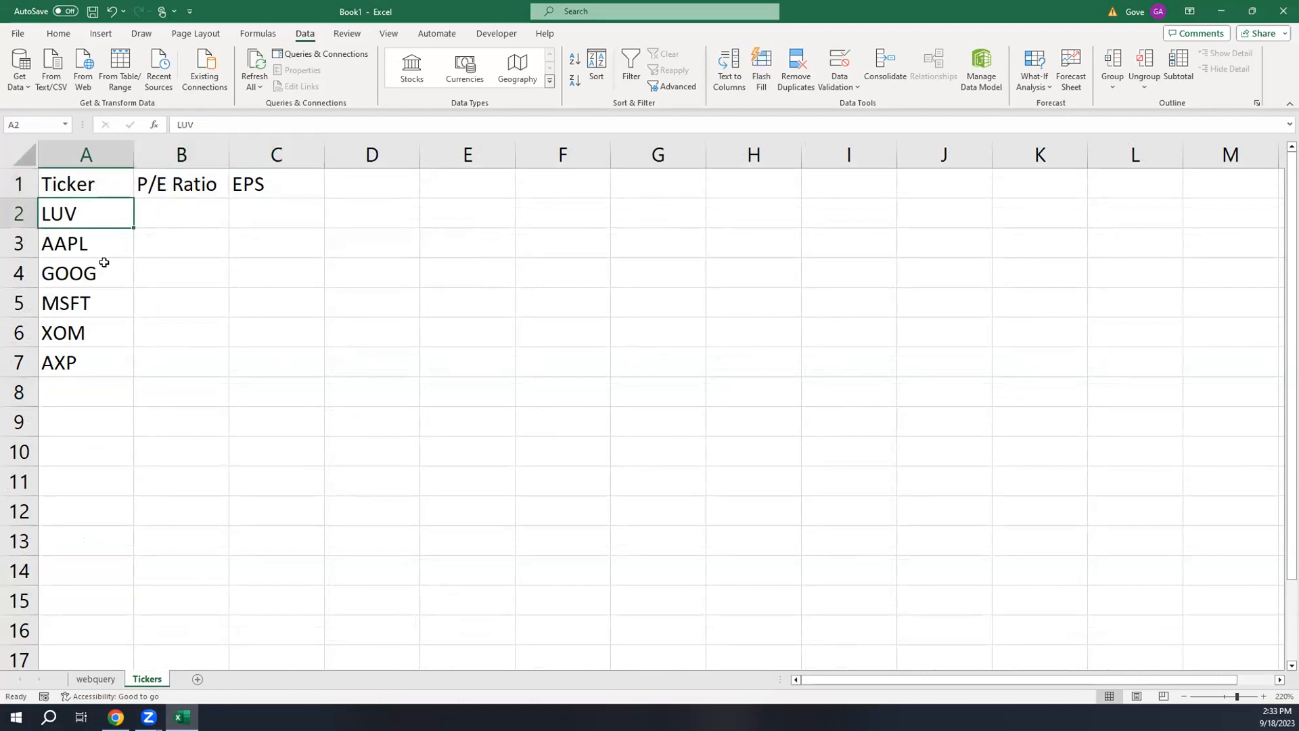
pyautogui.click(102, 250)
pyautogui.click(107, 279)
pyautogui.click(109, 306)
pyautogui.click(110, 333)
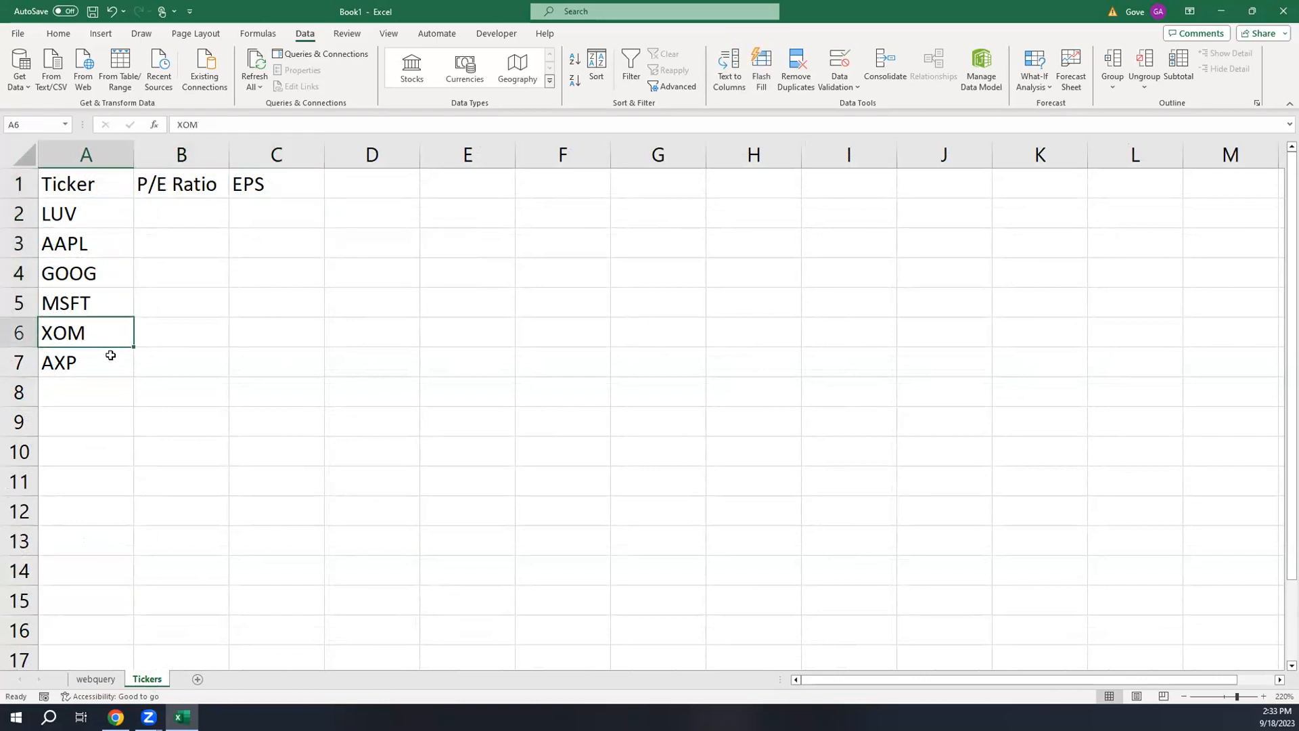
pyautogui.click(110, 356)
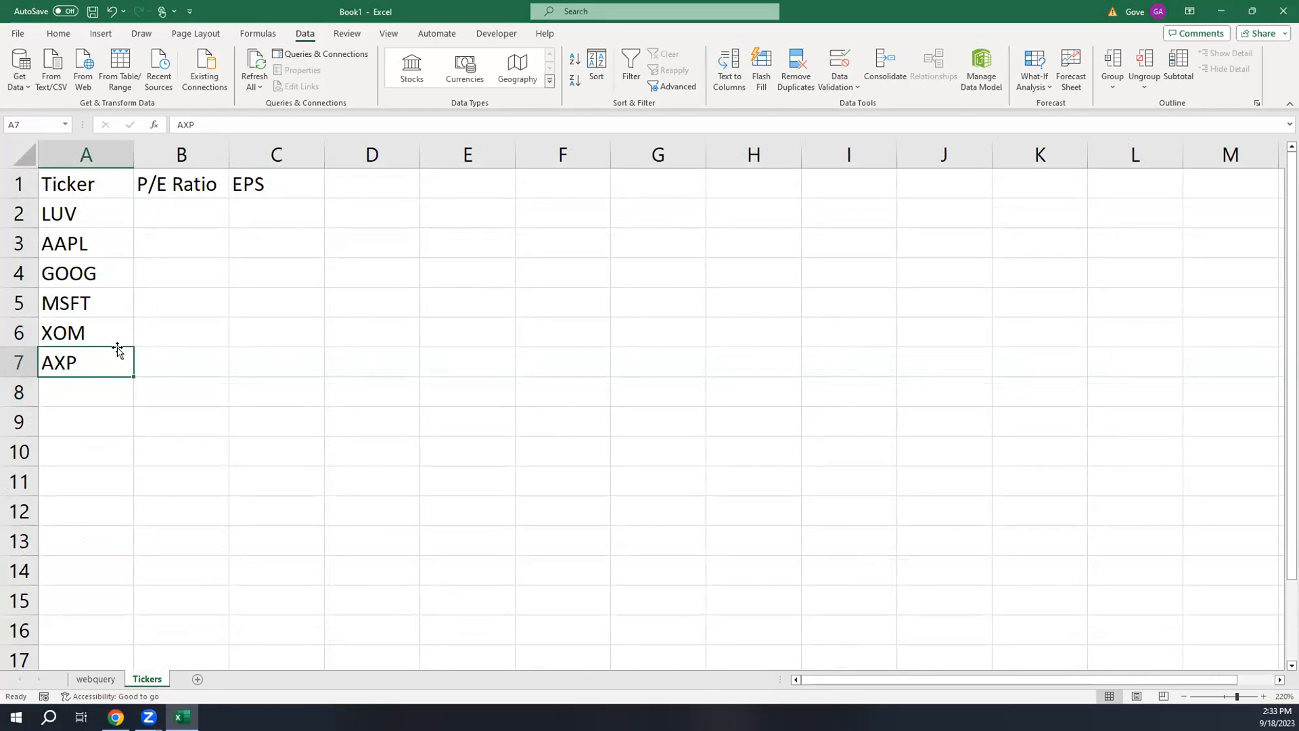
# - Select cell A2 and start recording a macro named stock_info with shortcut Ctrl+Shift+S and description "get info from finance.yahoo.com"
pyautogui.click(64, 266)
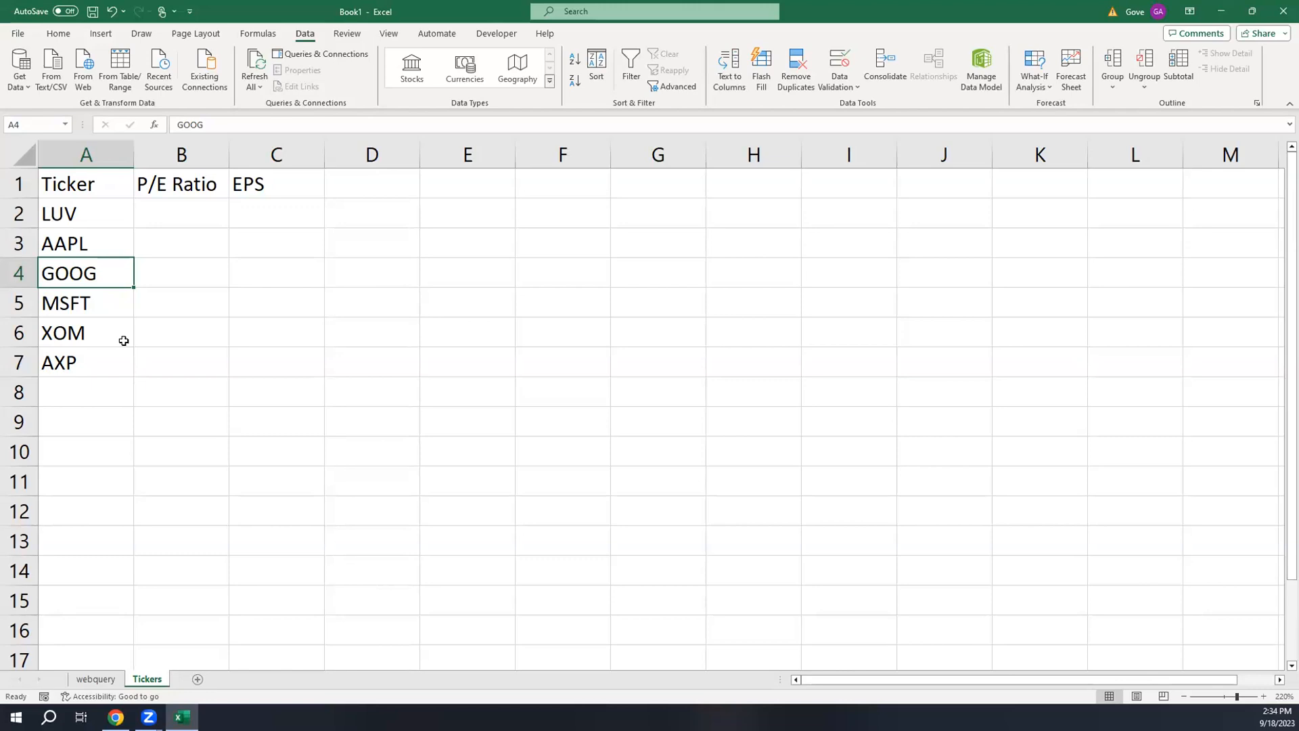
pyautogui.press('Up')
pyautogui.press('Up')
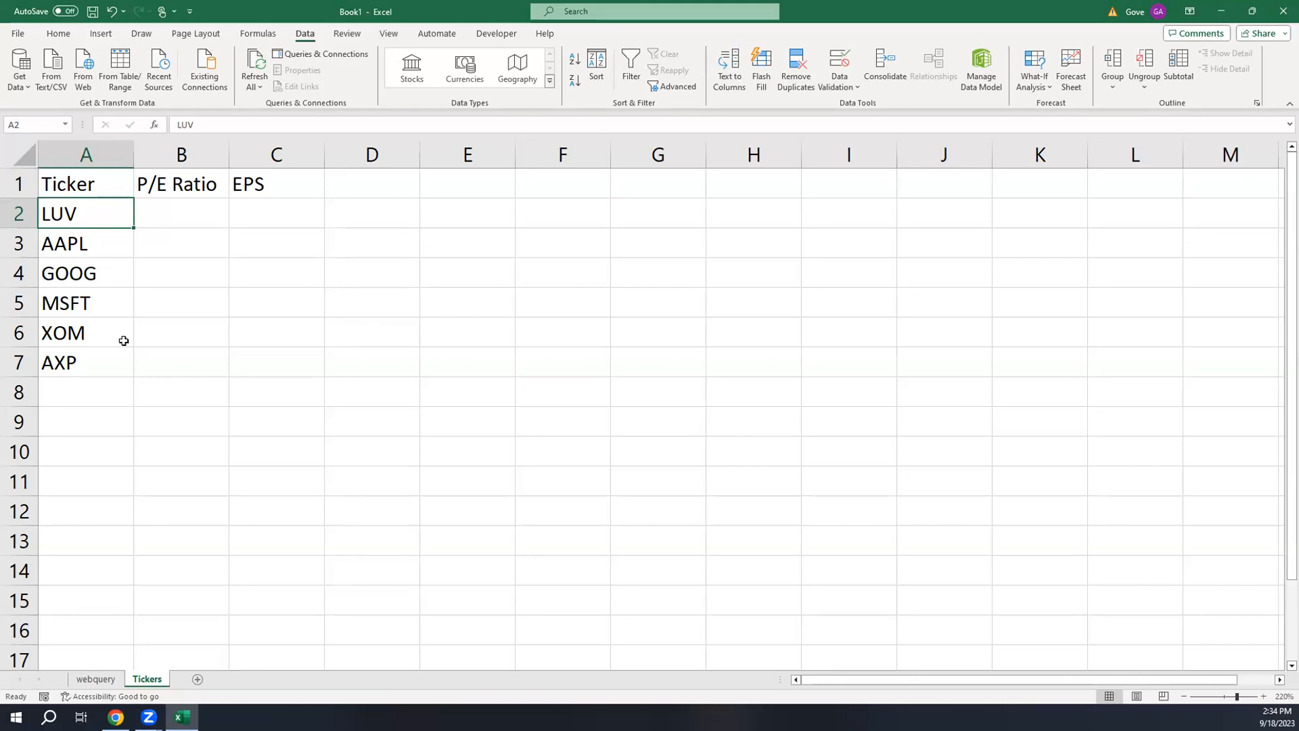
pyautogui.click(500, 34)
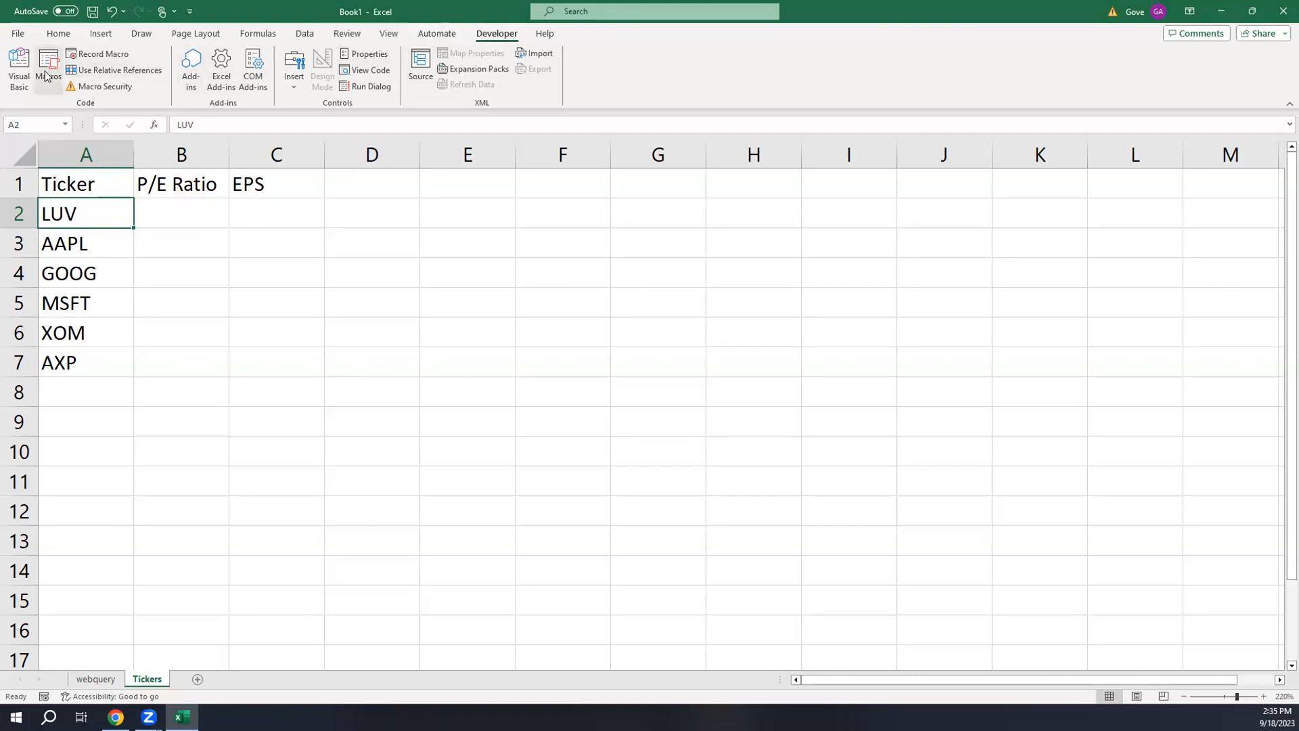
pyautogui.click(99, 56)
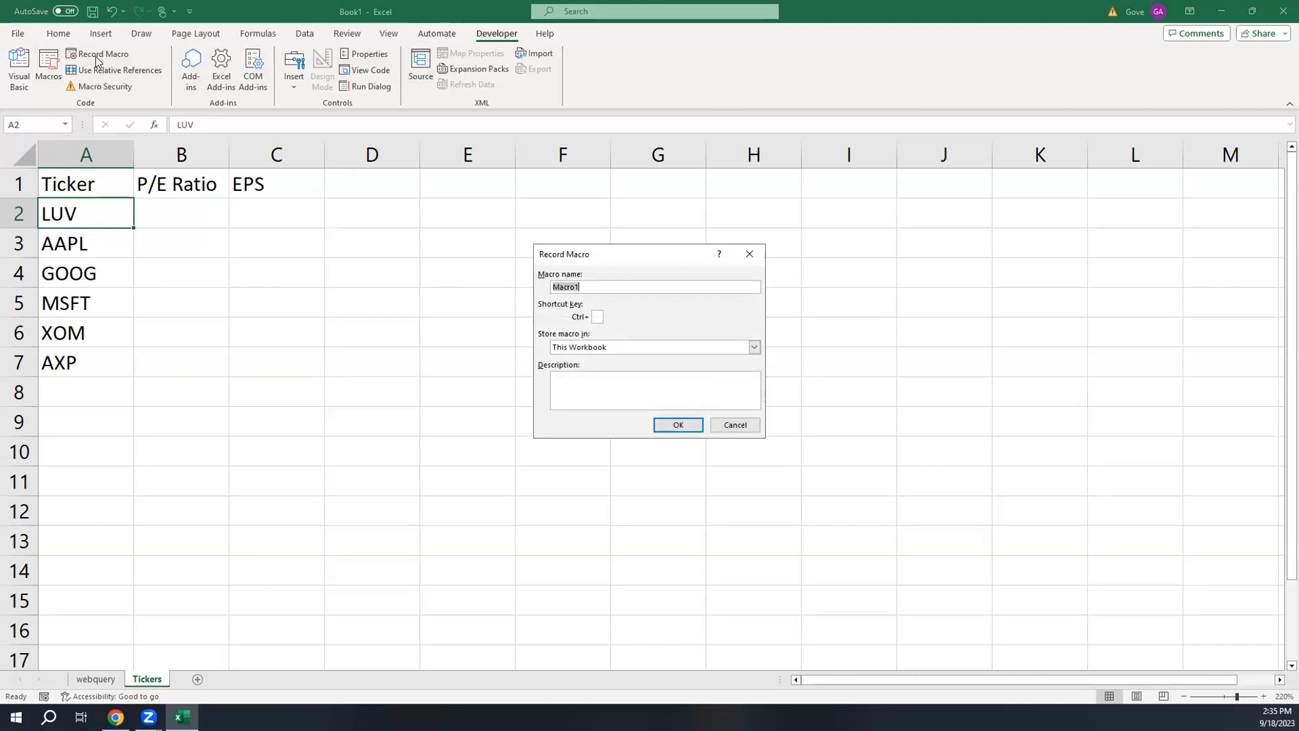
pyautogui.write('stock')
pyautogui.write('_info')
pyautogui.write('S')
pyautogui.click(581, 379)
pyautogui.write('get info from ')
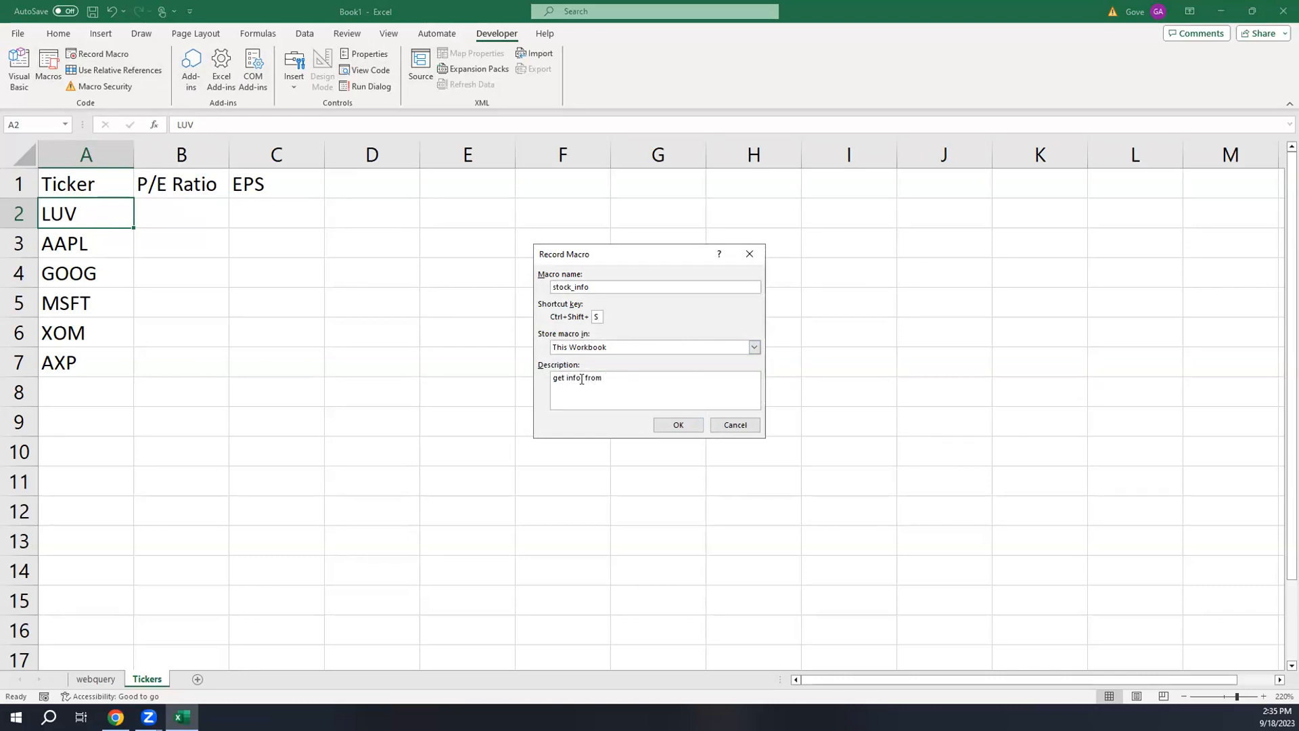
pyautogui.write('finance.yahoo.com')
pyautogui.click(684, 425)
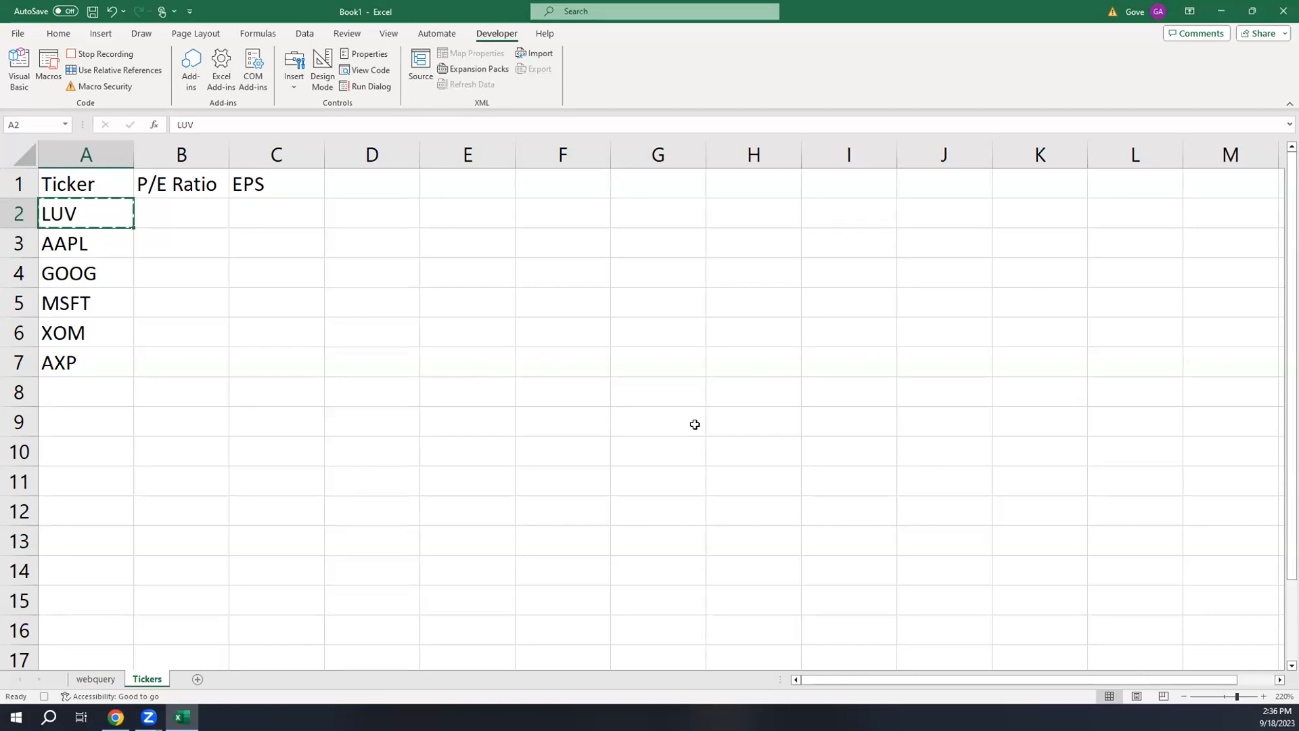
# - Fit the workbook window to half the screen and open the Visual Basic editor beside it
pyautogui.press('super+Left')
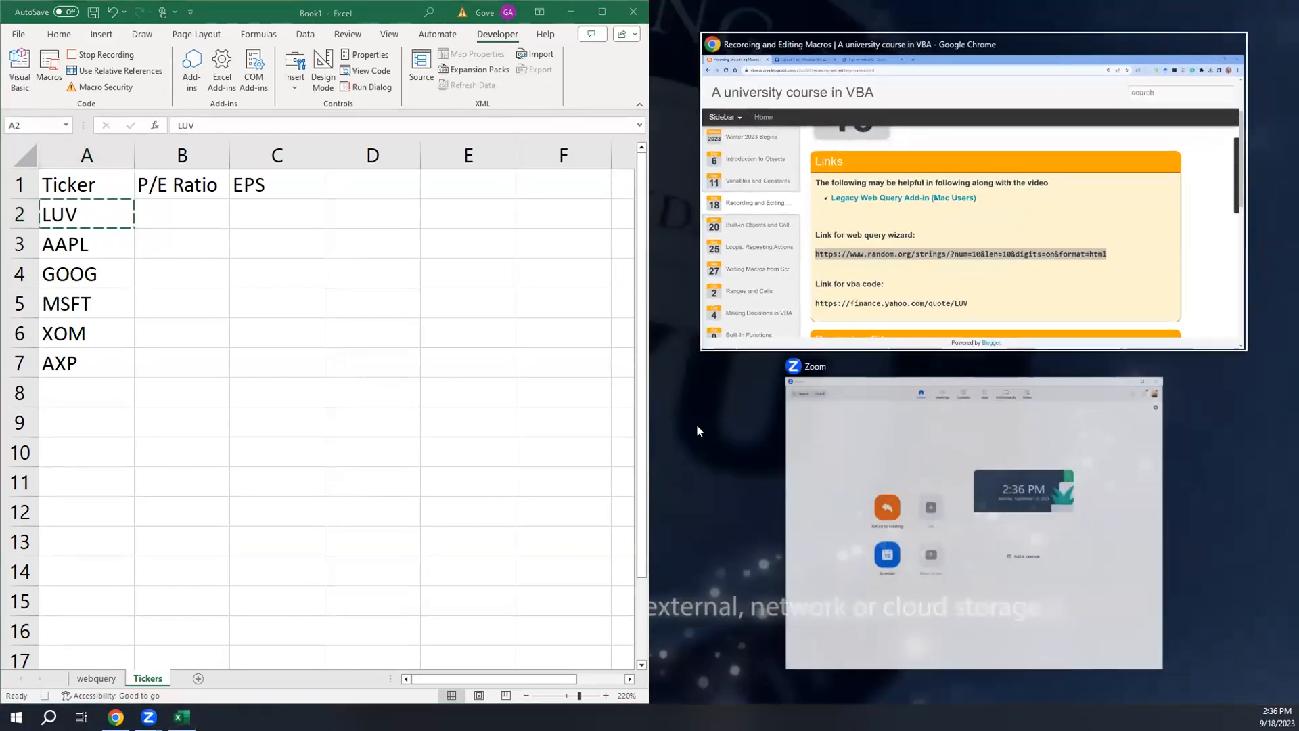
pyautogui.press('Escape')
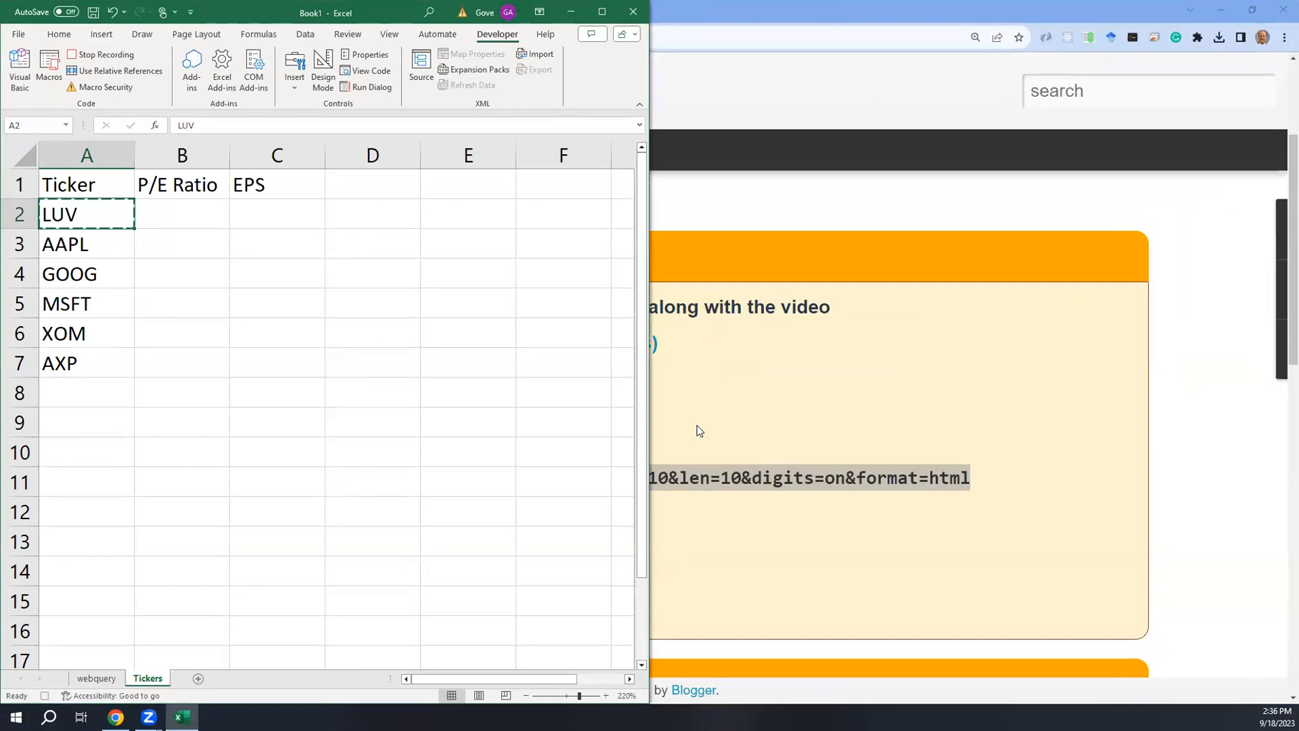
pyautogui.click(20, 70)
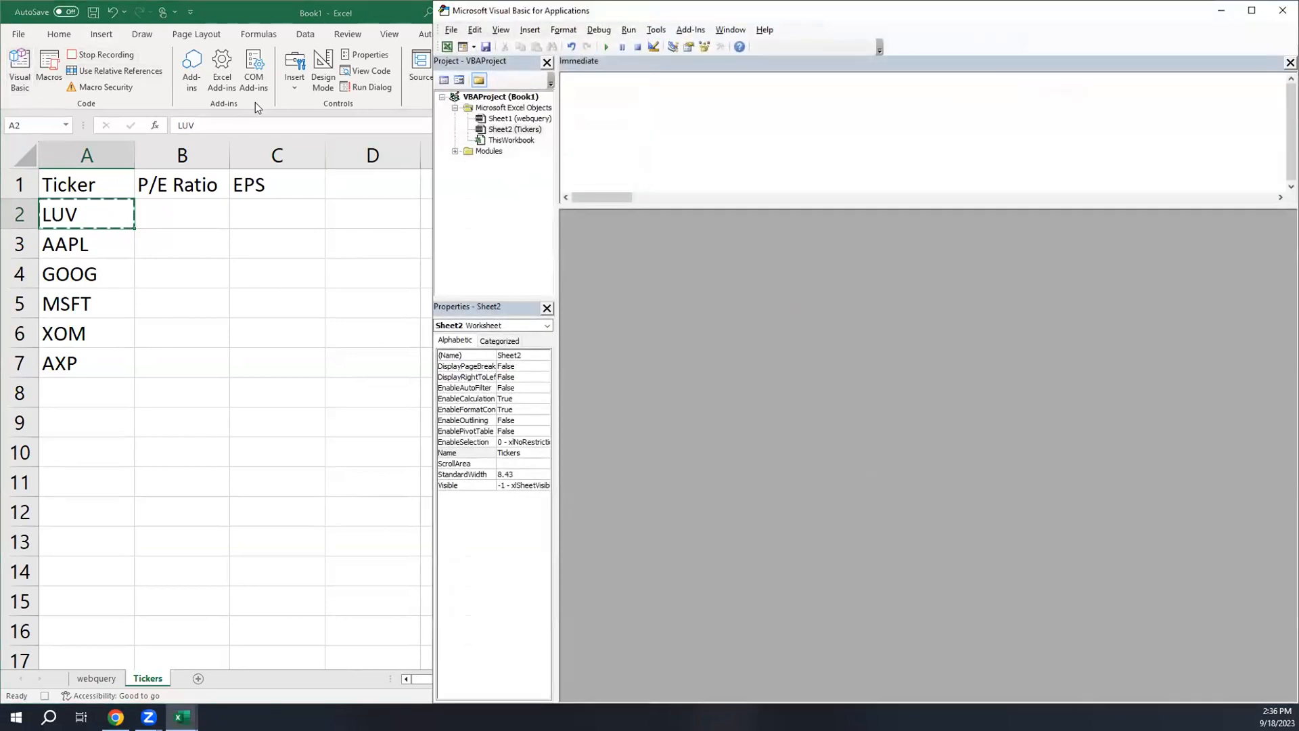
pyautogui.hotkey('alt', 'q')
pyautogui.hotkey('alt', 'F11')
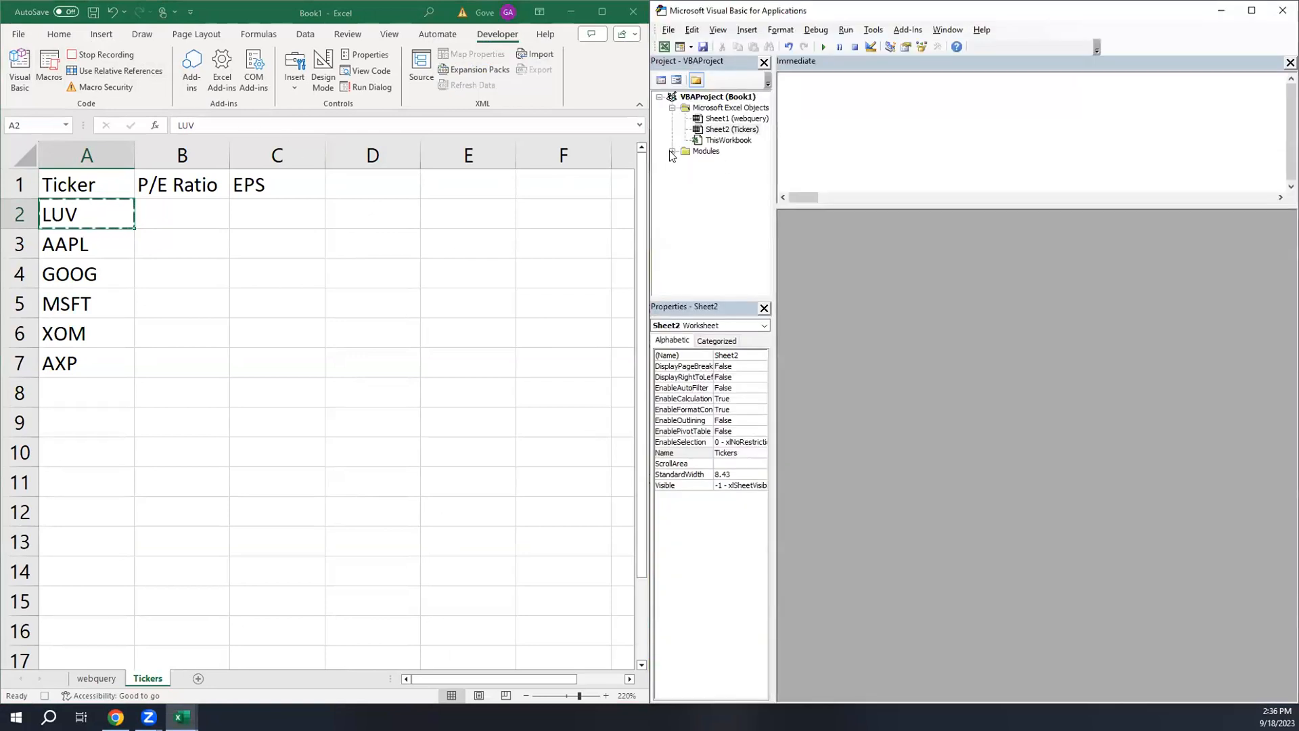
# - Open the code of Module1 from the VBAProject modules and maximize its code window
pyautogui.click(673, 151)
pyautogui.click(709, 163)
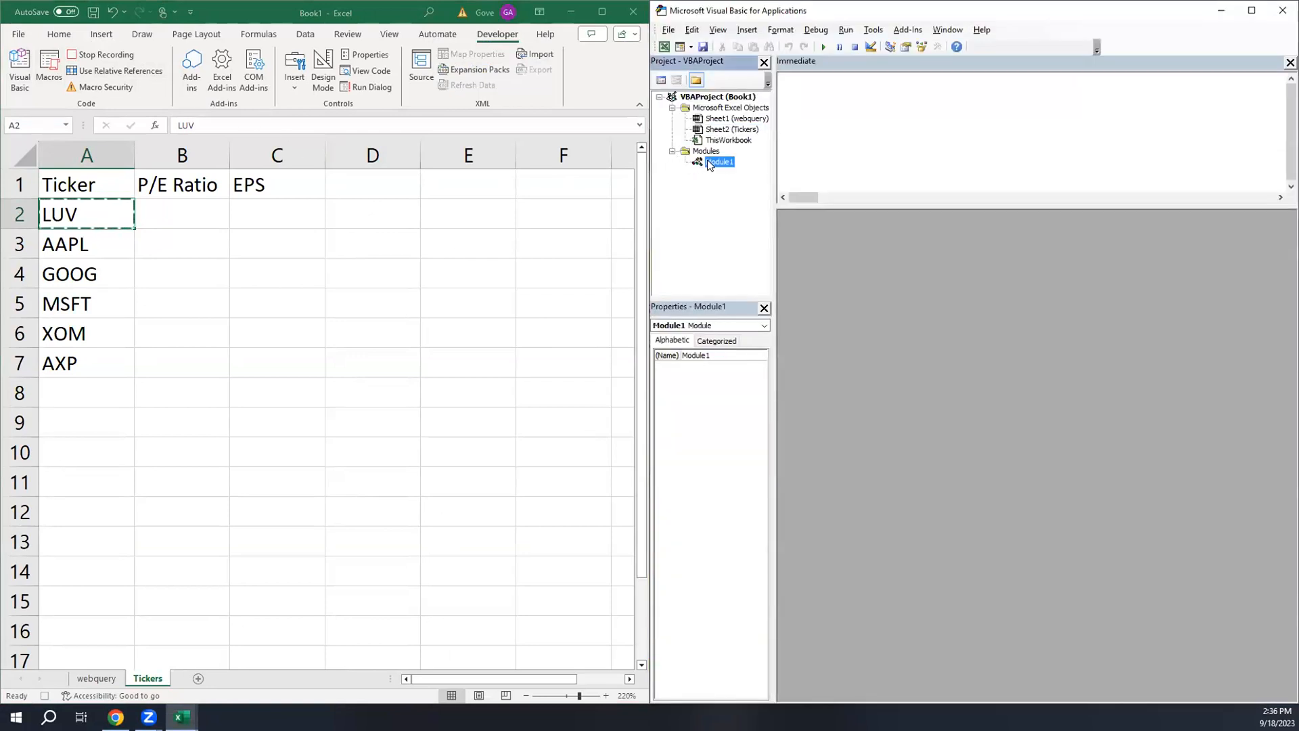
pyautogui.doubleClick(709, 162)
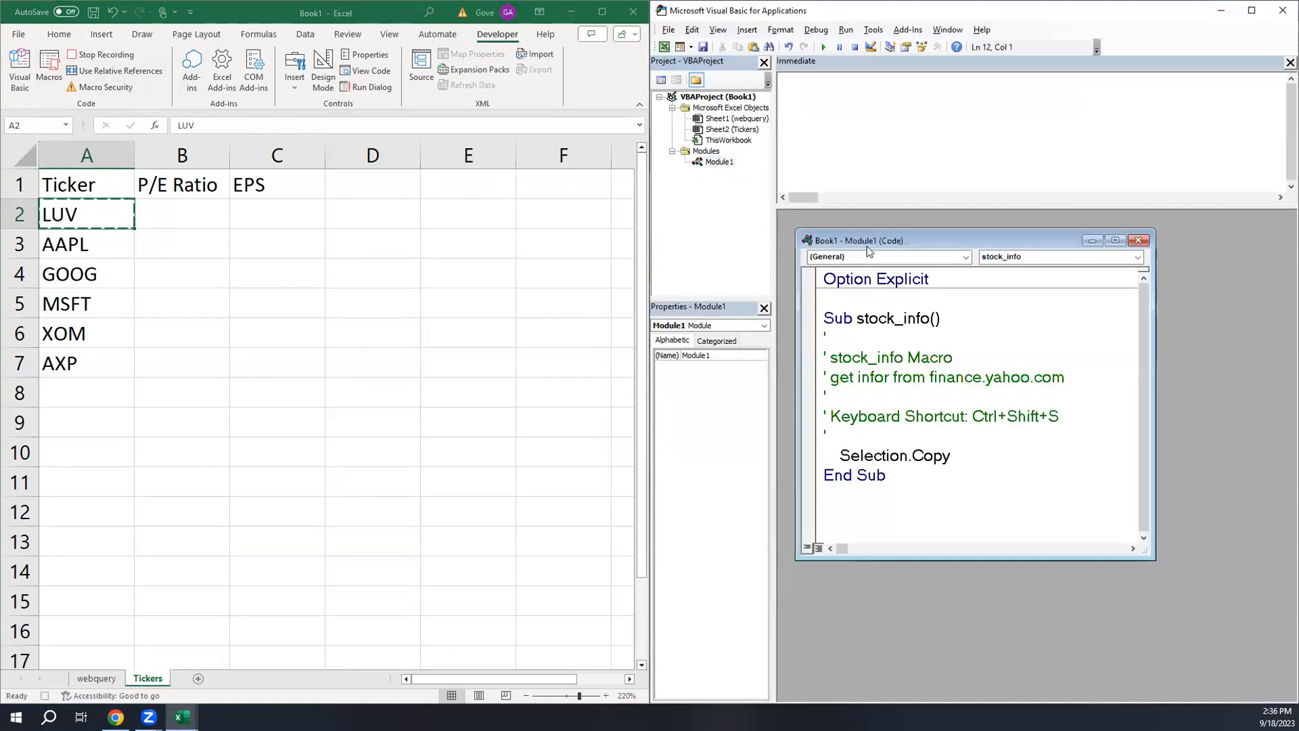
pyautogui.doubleClick(895, 241)
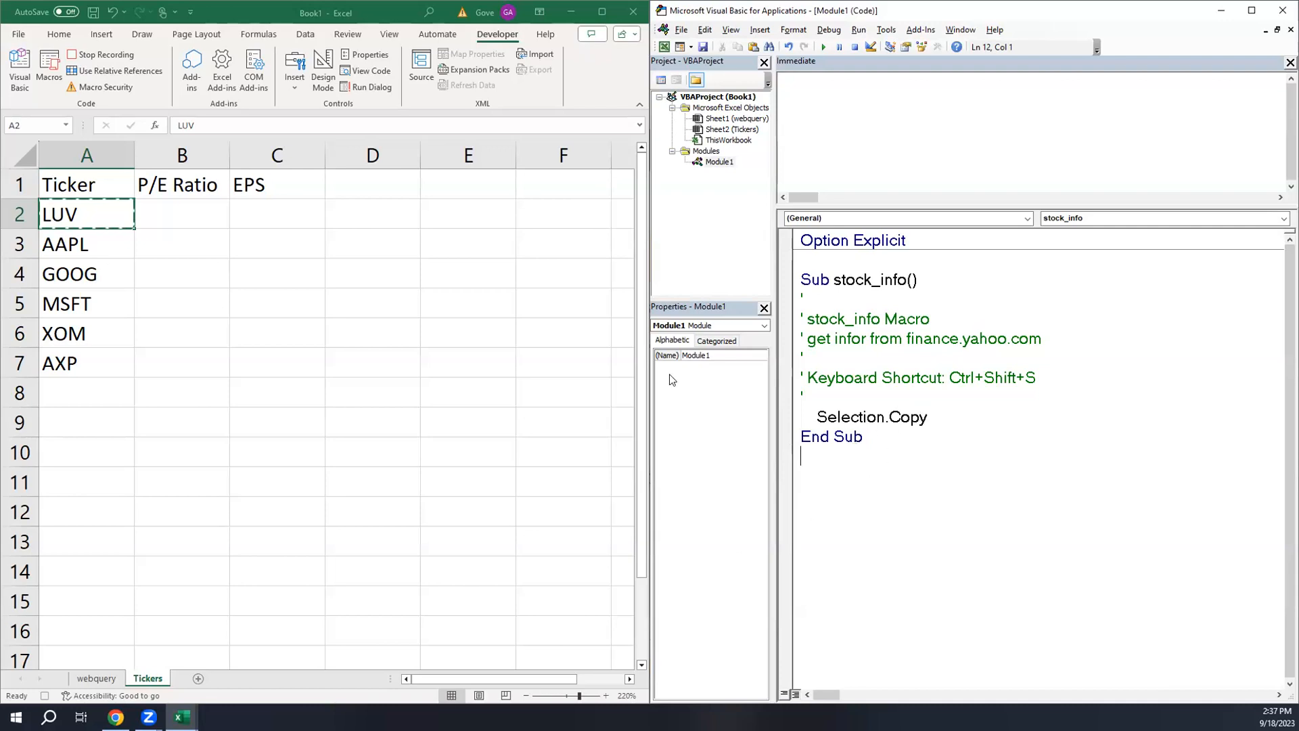
# - Record switching to the webquery sheet and highlight the Sheets("webquery") reference in the recorded code
pyautogui.click(96, 677)
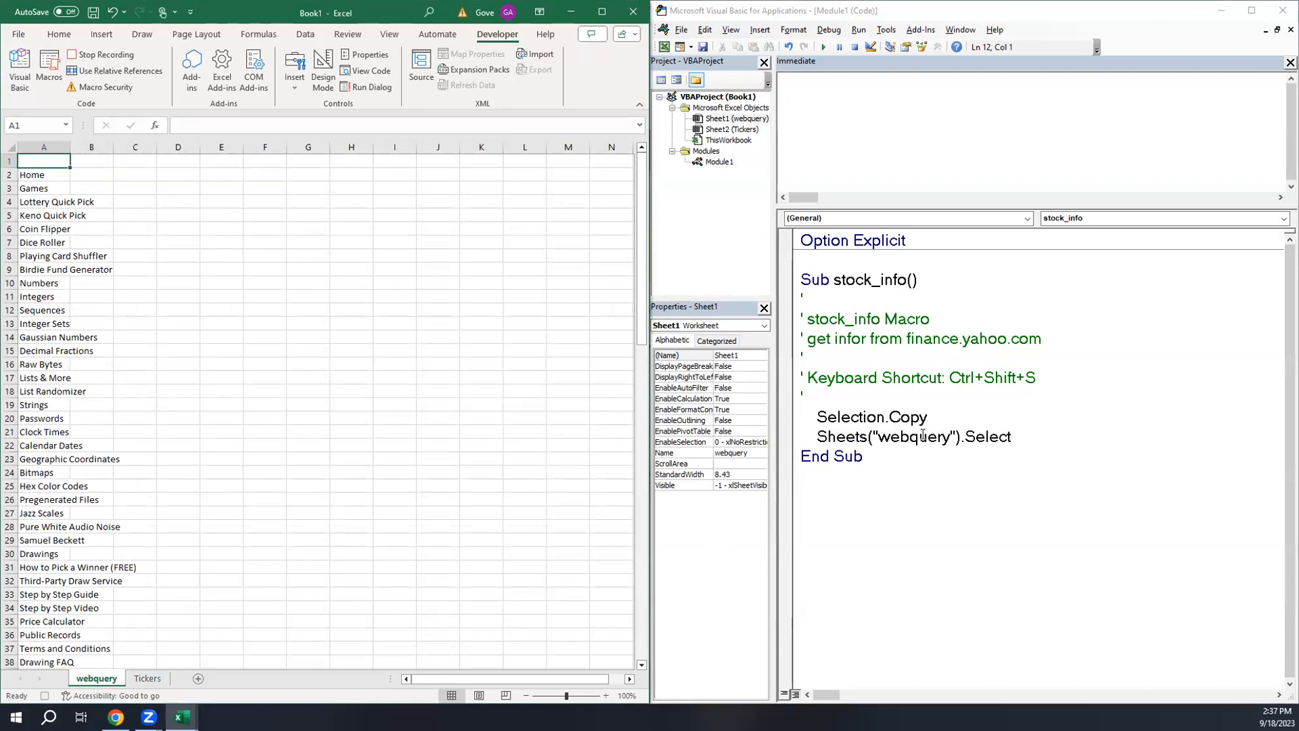
pyautogui.moveTo(814, 433); pyautogui.dragTo(872, 436)
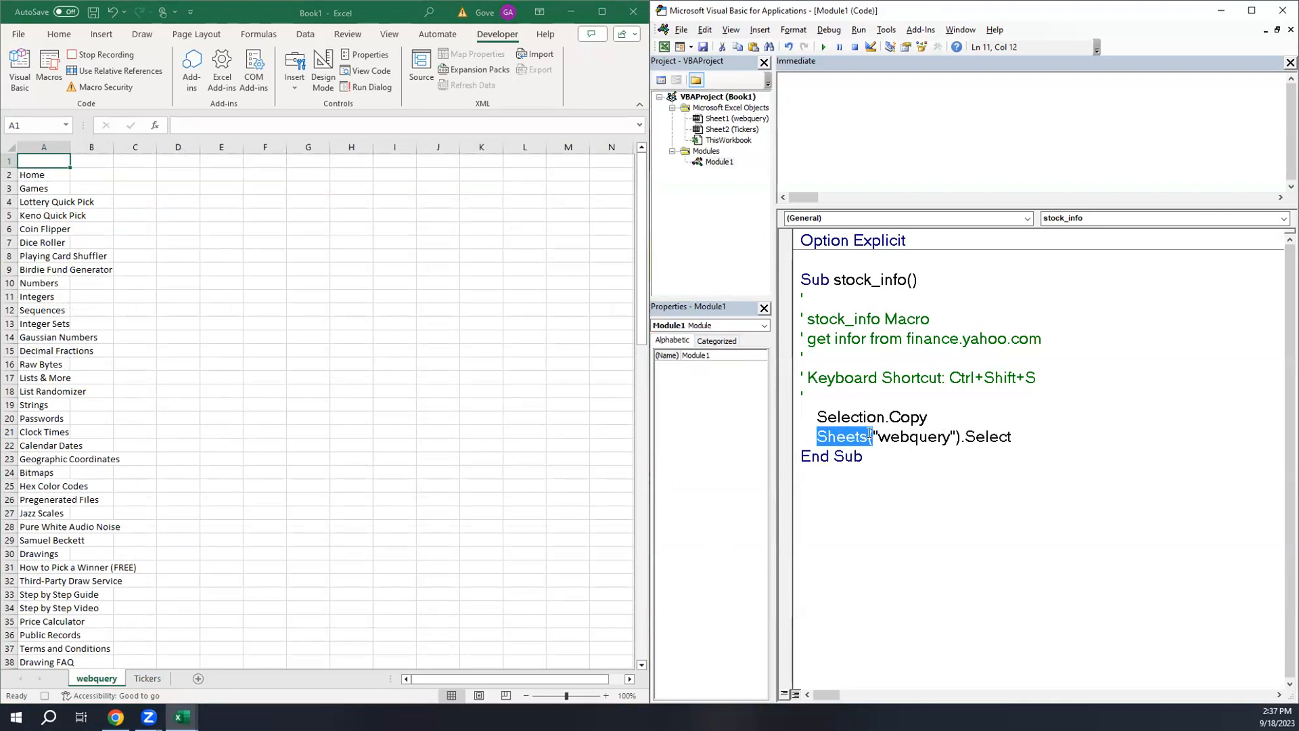
pyautogui.moveTo(874, 434); pyautogui.dragTo(959, 425)
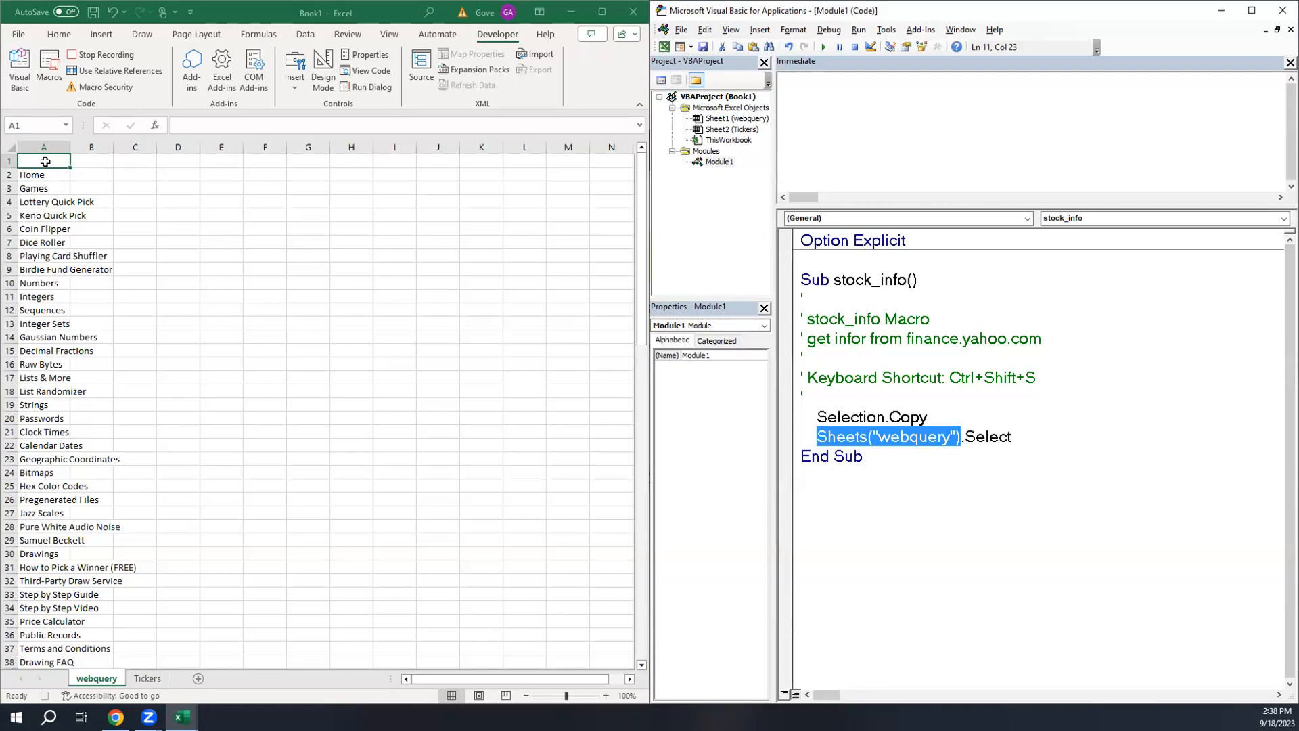
# - Select cell E3, A1 and various other cells on the webquery sheet to test how the recorder writes the Range line
pyautogui.click(229, 192)
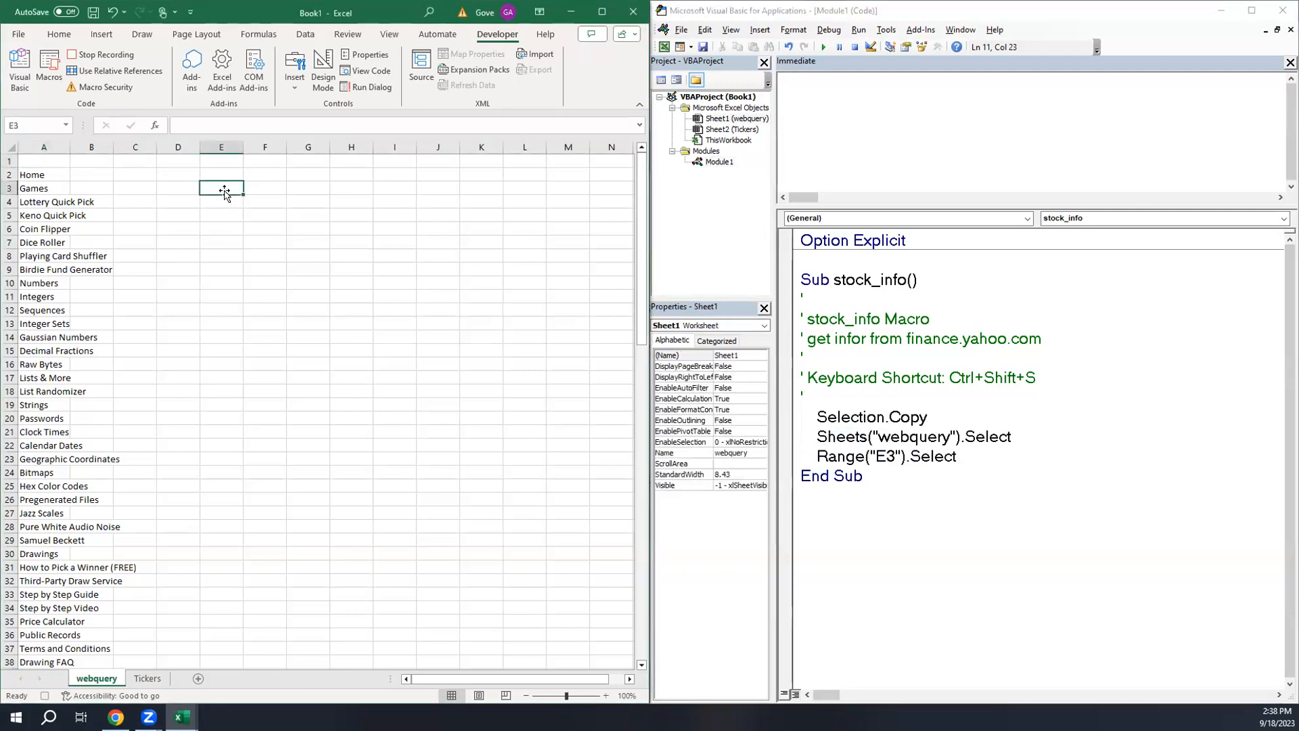
pyautogui.click(48, 162)
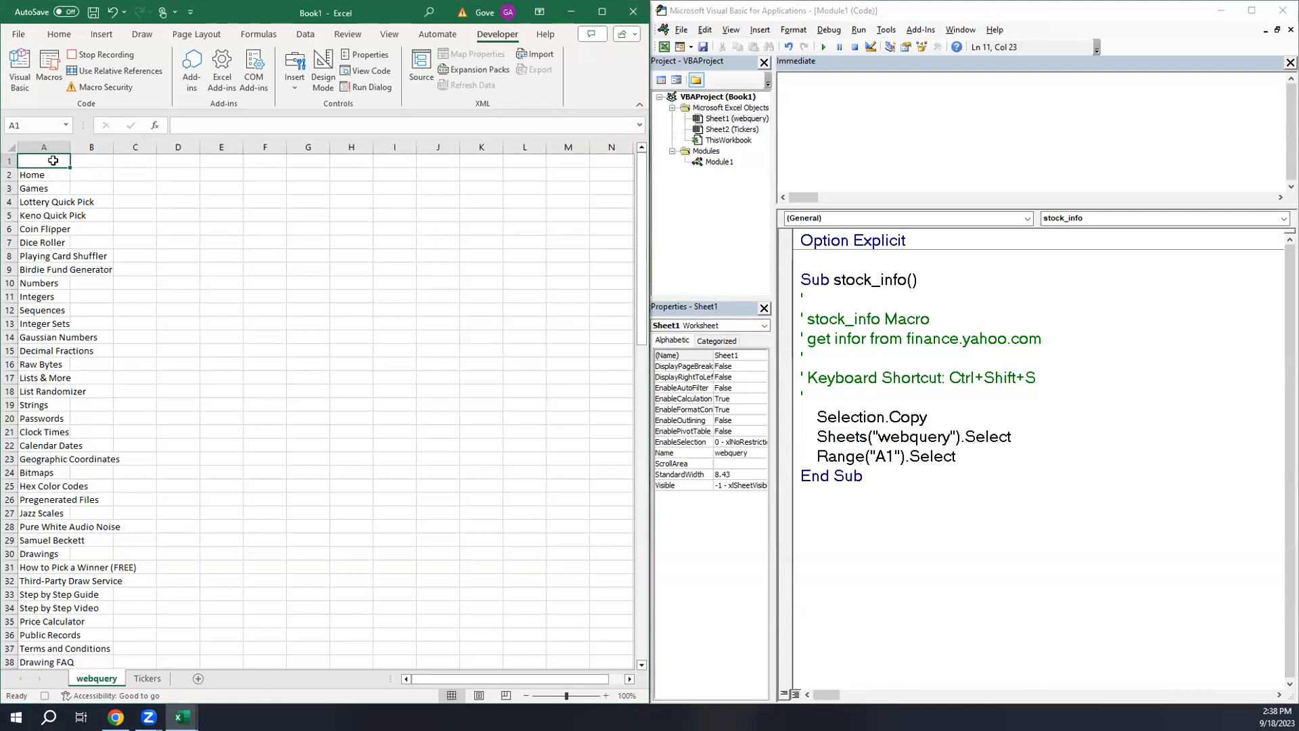
pyautogui.click(136, 198)
pyautogui.click(174, 253)
pyautogui.click(245, 213)
pyautogui.click(308, 201)
pyautogui.click(352, 269)
pyautogui.click(312, 331)
pyautogui.click(206, 298)
pyautogui.click(270, 240)
pyautogui.click(433, 242)
pyautogui.click(516, 337)
pyautogui.click(420, 388)
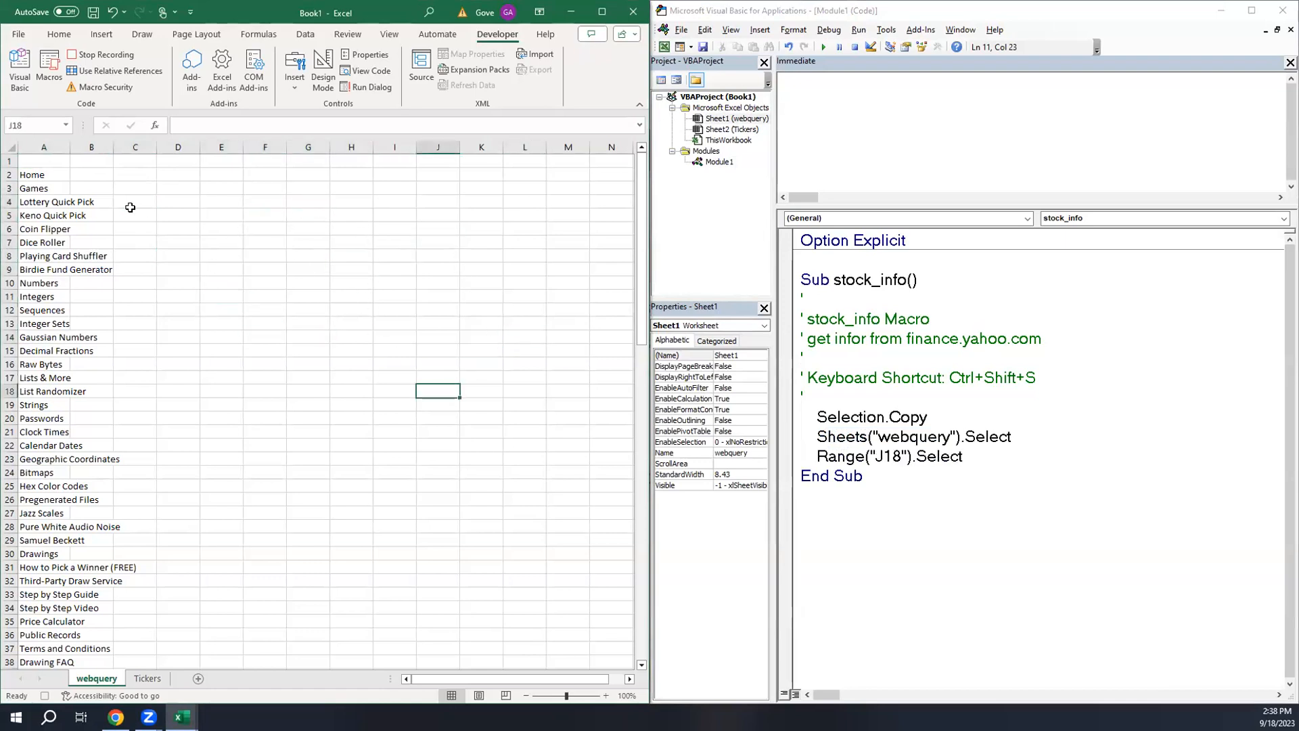
# - Paste the copied ticker LUV into cell A1 of the webquery sheet and review the recorded Paste and CutCopyMode lines
pyautogui.click(44, 162)
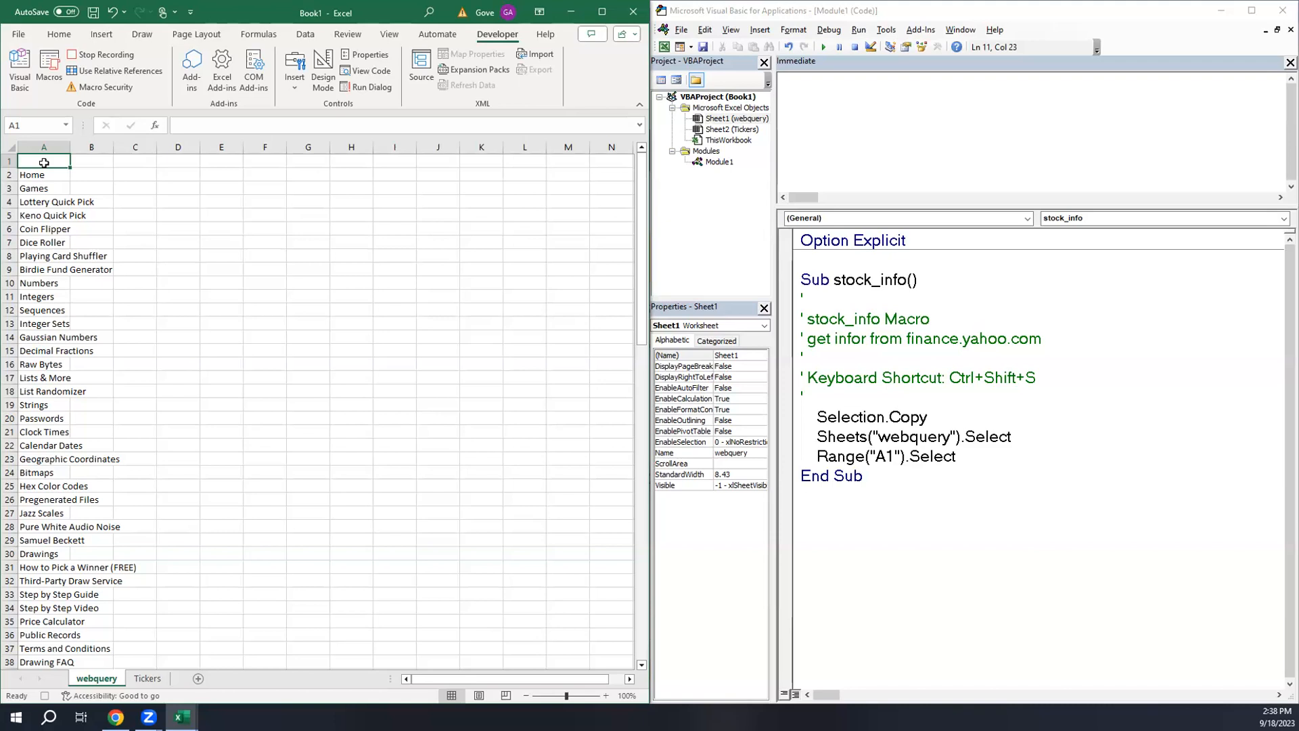
pyautogui.write('LUV')
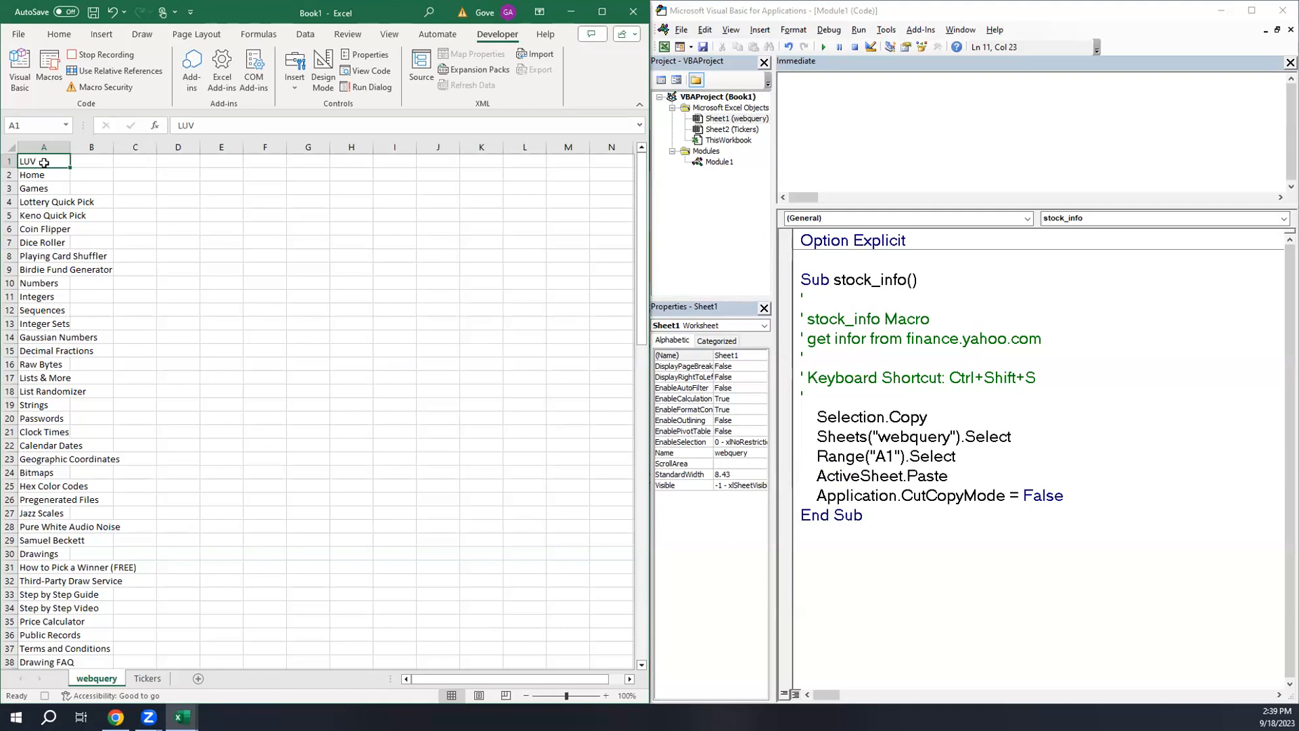
pyautogui.click(826, 474)
pyautogui.moveTo(822, 475); pyautogui.dragTo(947, 477)
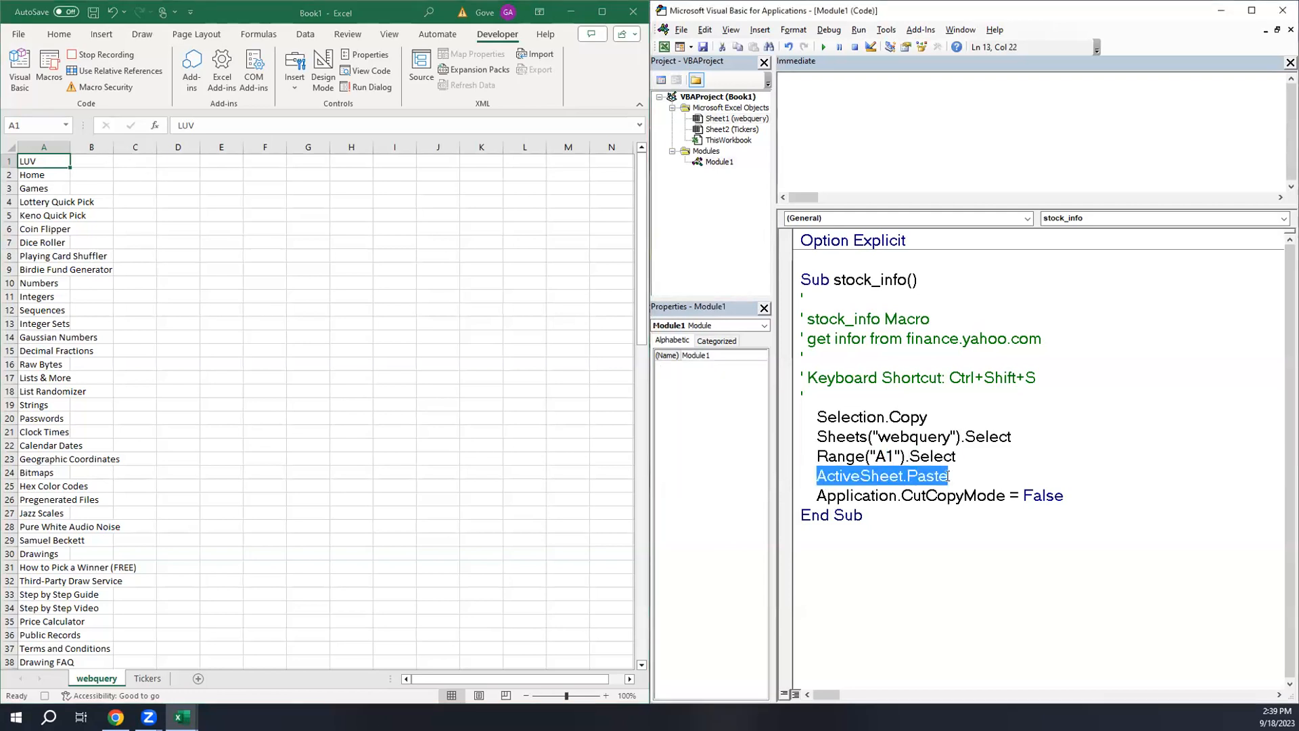
pyautogui.moveTo(816, 495); pyautogui.dragTo(1077, 490)
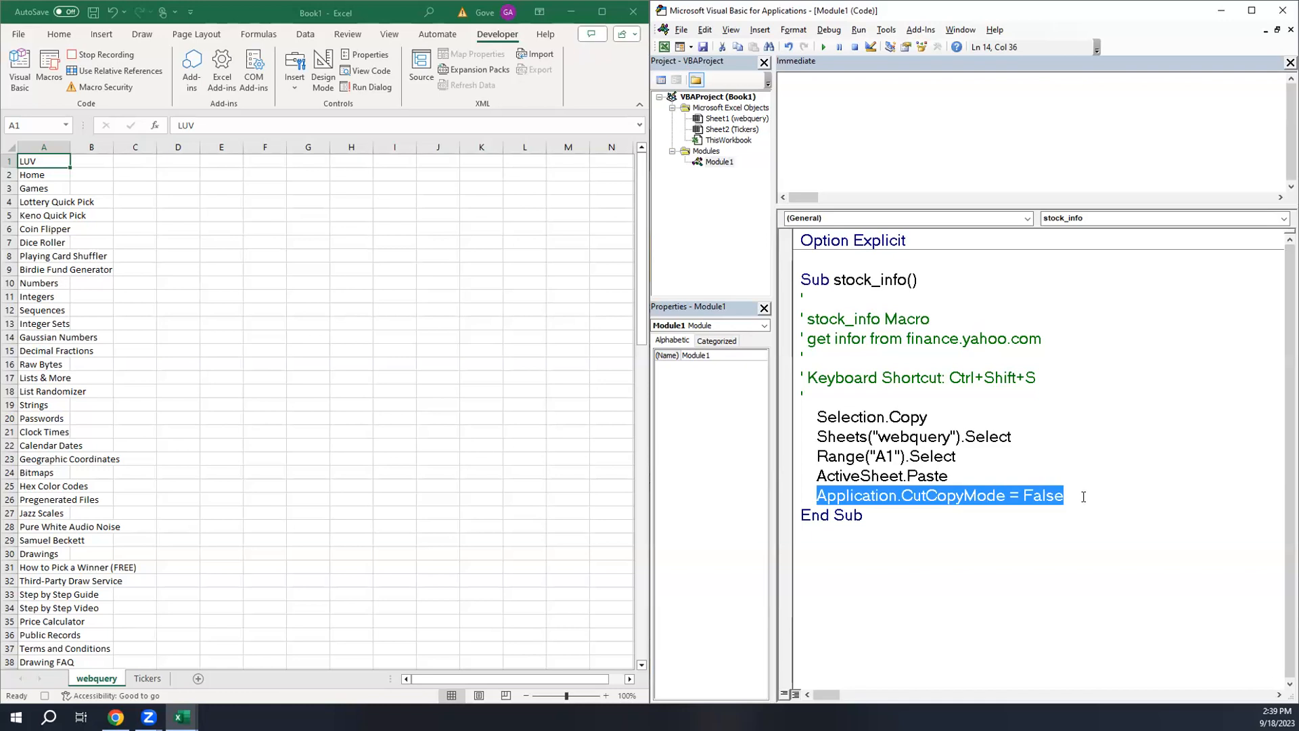
# - Open the web query at cell A2 for editing and move its dialog fully into view
pyautogui.click(38, 178)
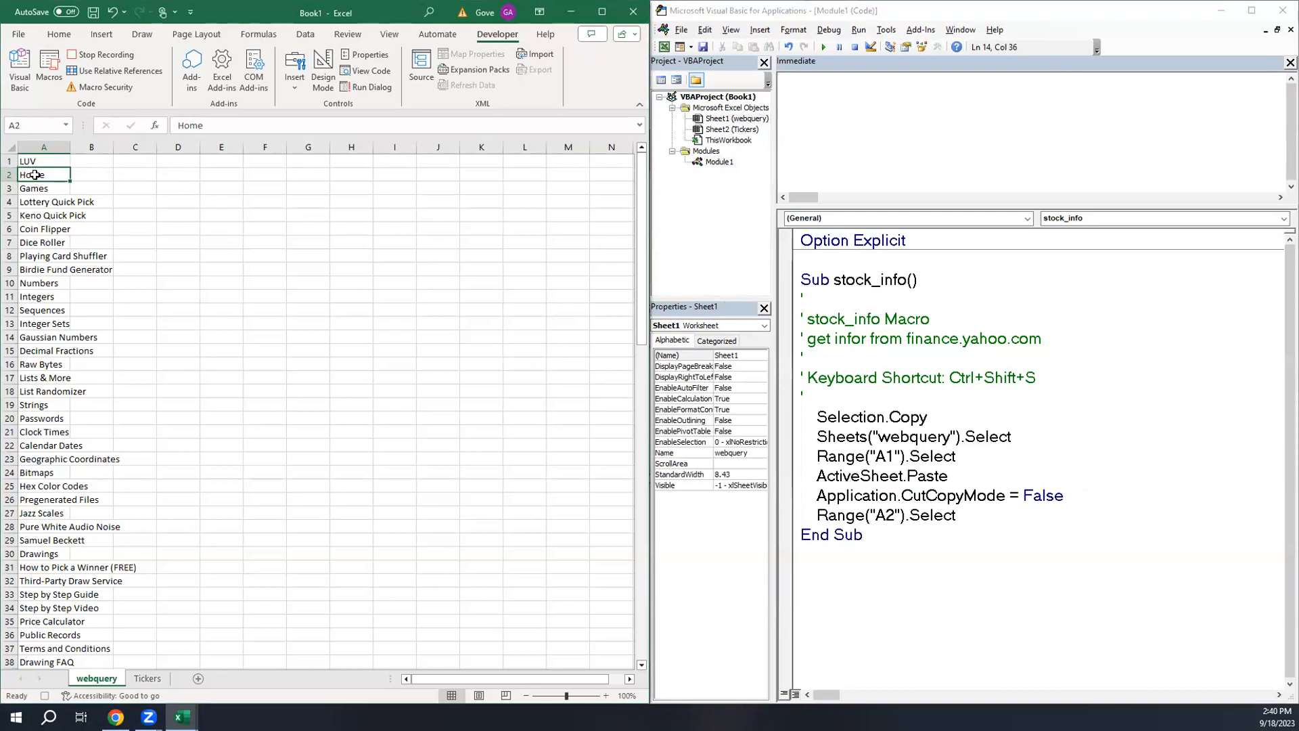
pyautogui.rightClick(35, 176)
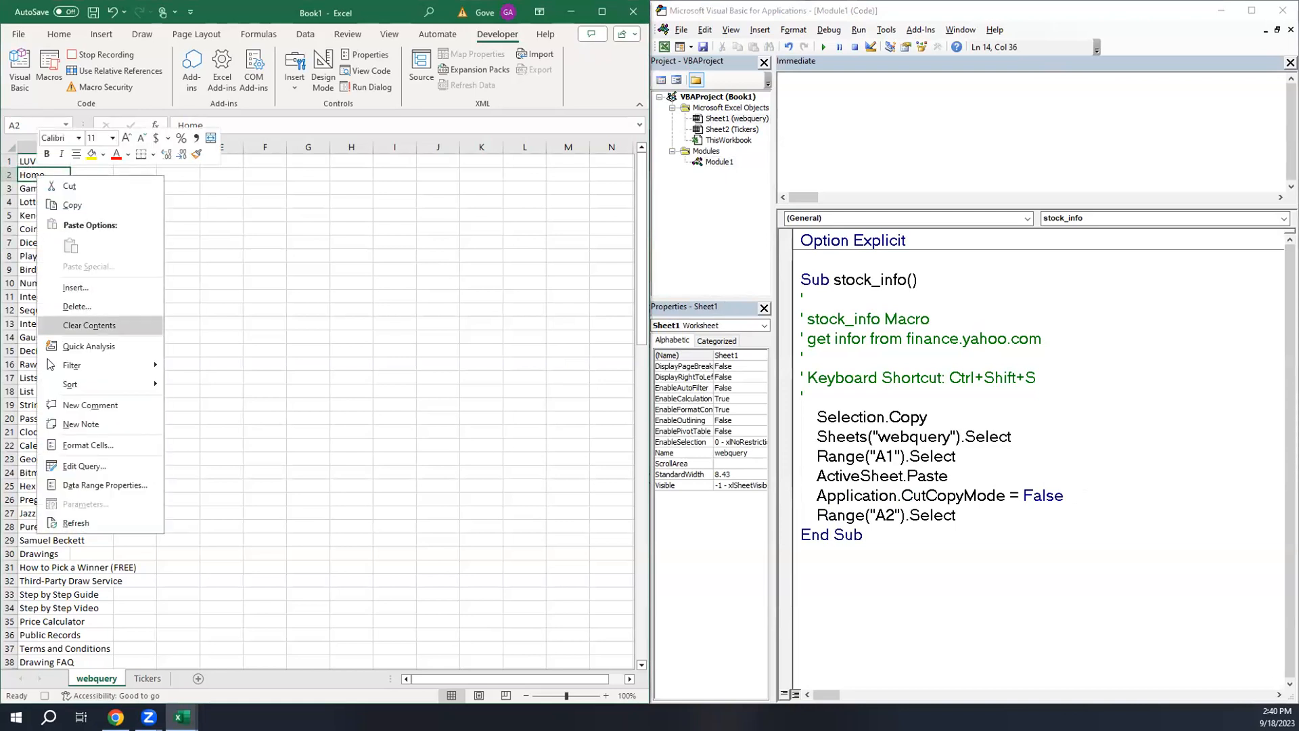
pyautogui.click(66, 466)
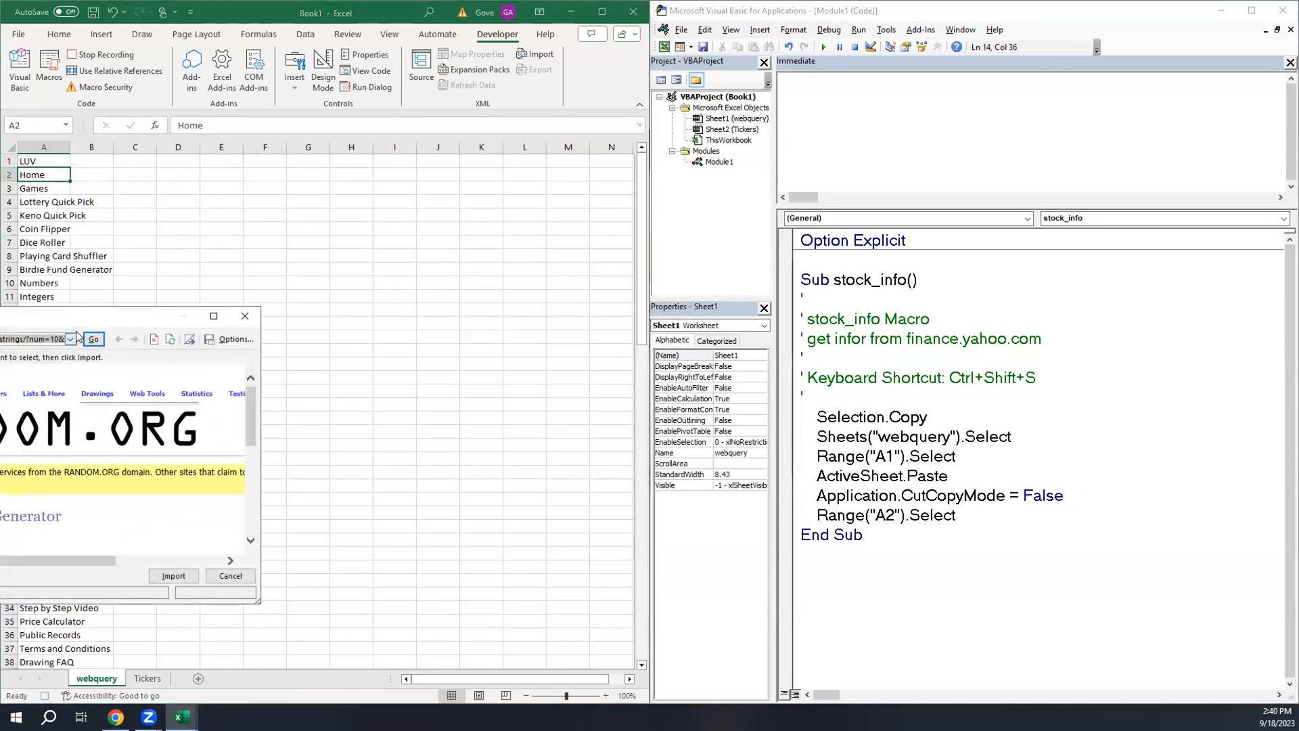
pyautogui.moveTo(88, 323); pyautogui.dragTo(390, 213)
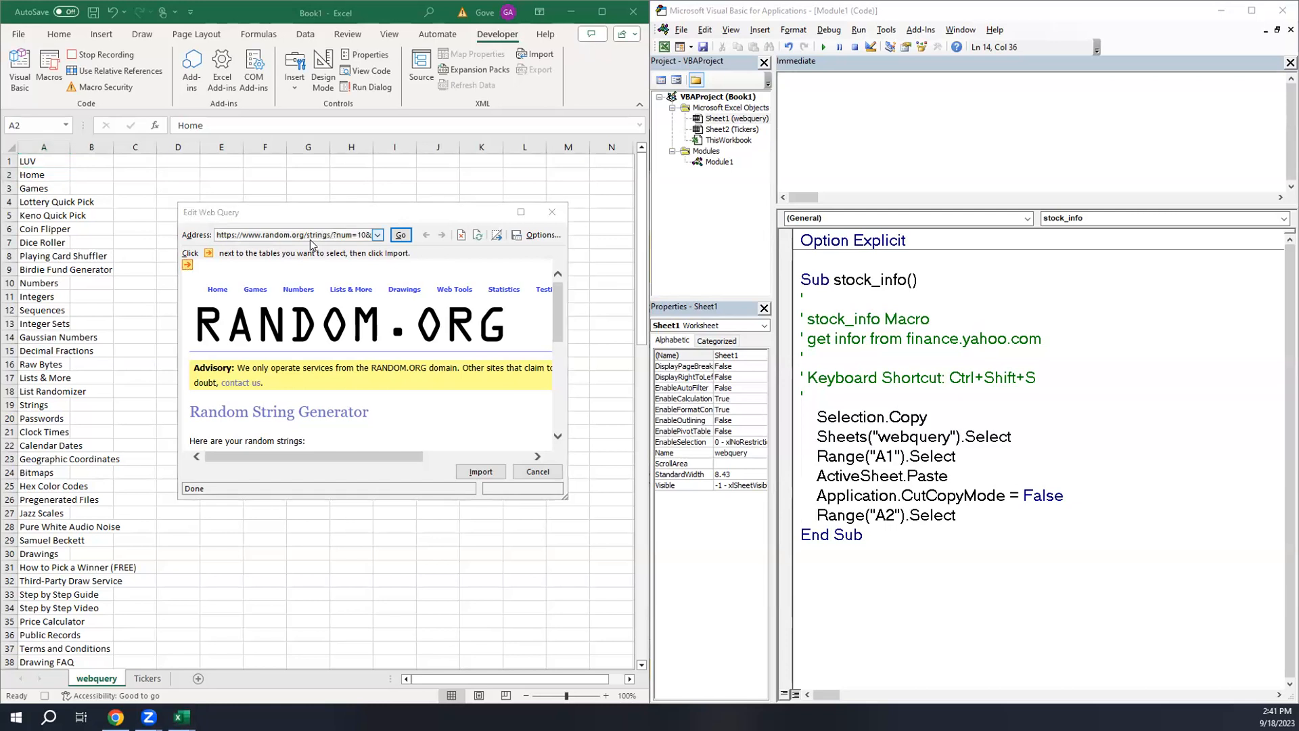
pyautogui.hotkey('alt', 'Tab')
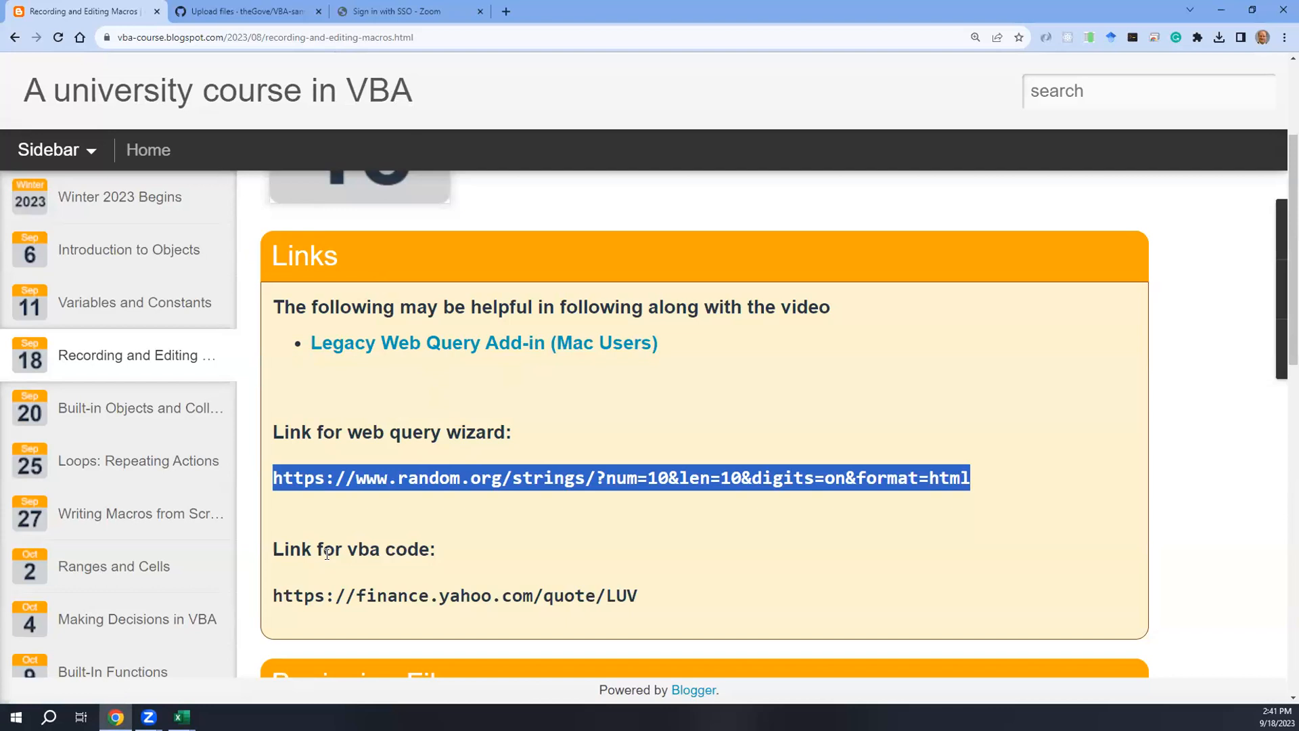
pyautogui.moveTo(647, 598); pyautogui.dragTo(265, 587)
pyautogui.hotkey('ctrl', 'c')
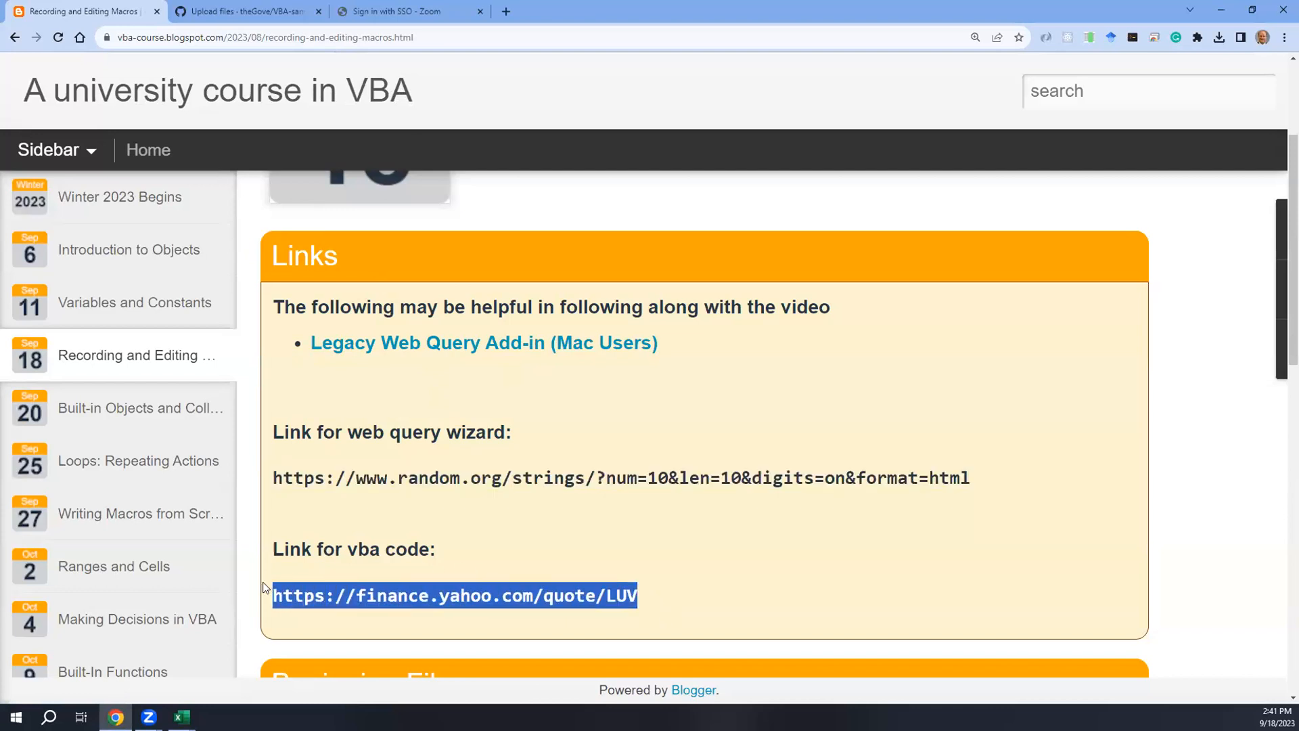
pyautogui.click(459, 15)
pyautogui.click(456, 37)
pyautogui.hotkey('ctrl', 'v')
pyautogui.press('Return')
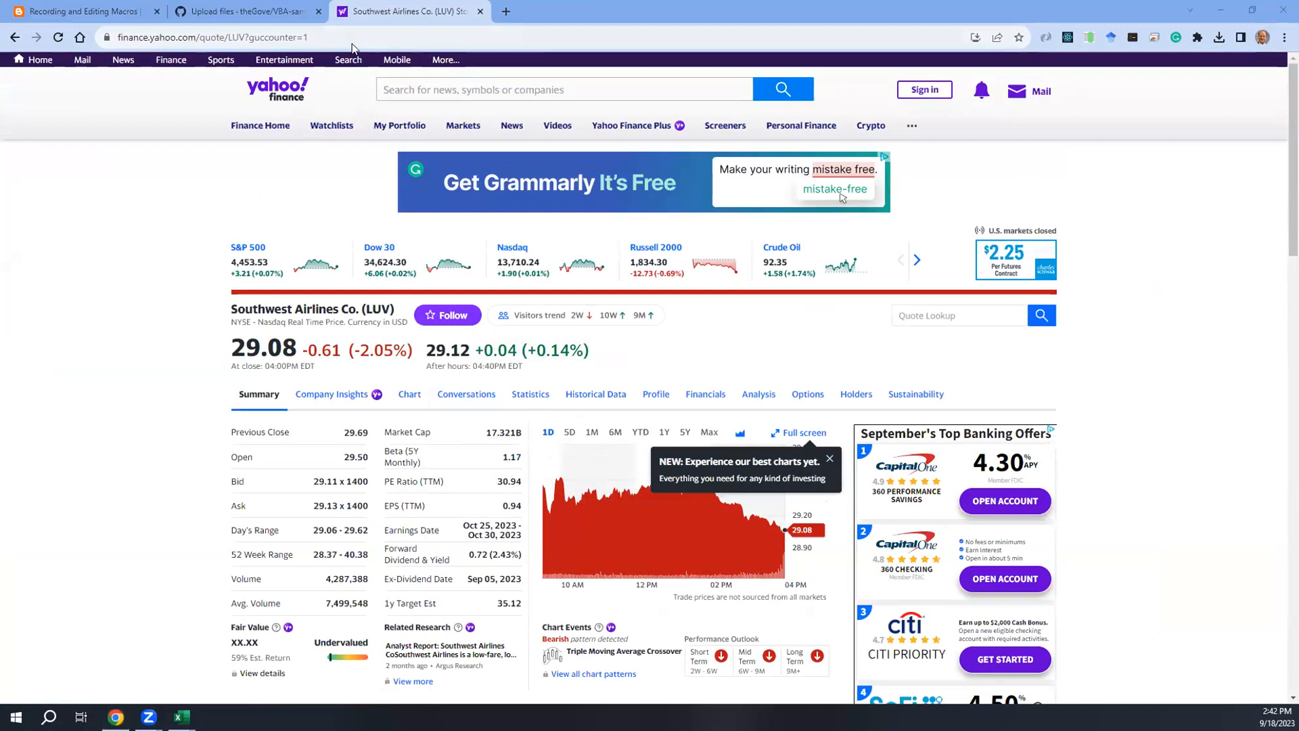
pyautogui.hotkey('alt', 'Tab')
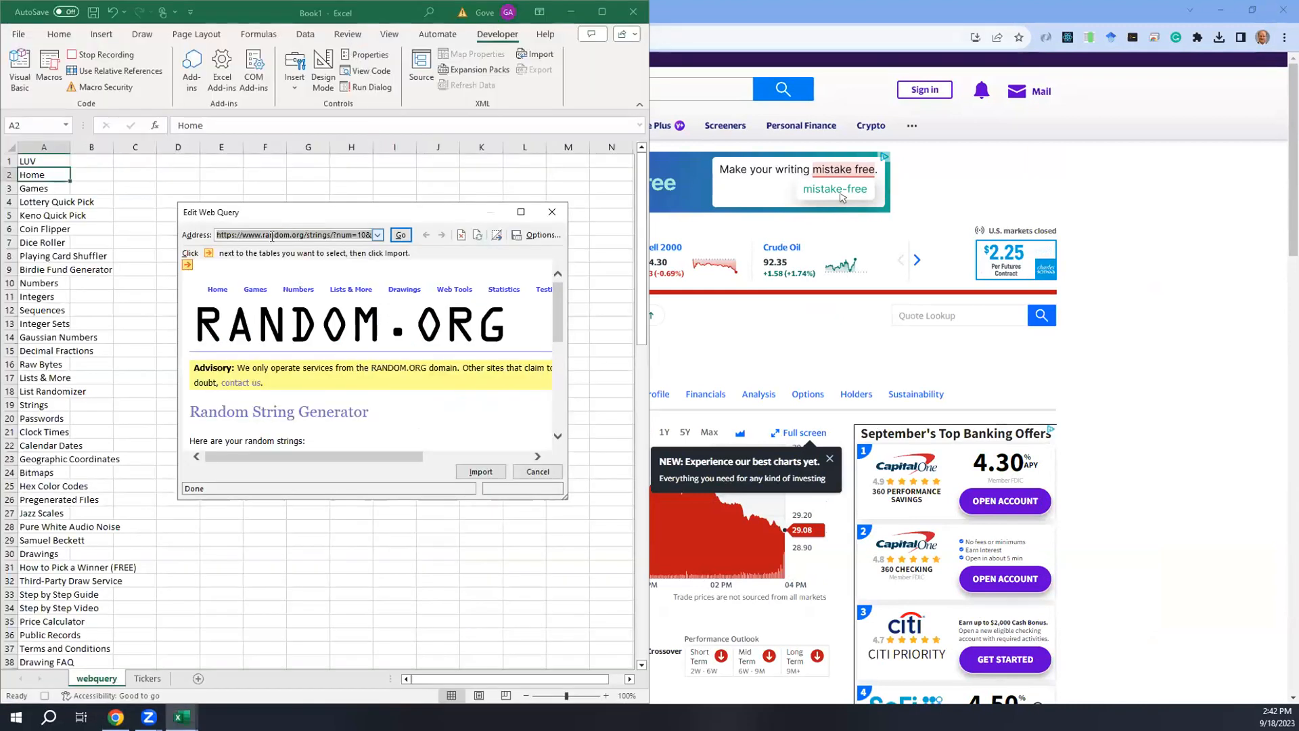
pyautogui.press('Delete')
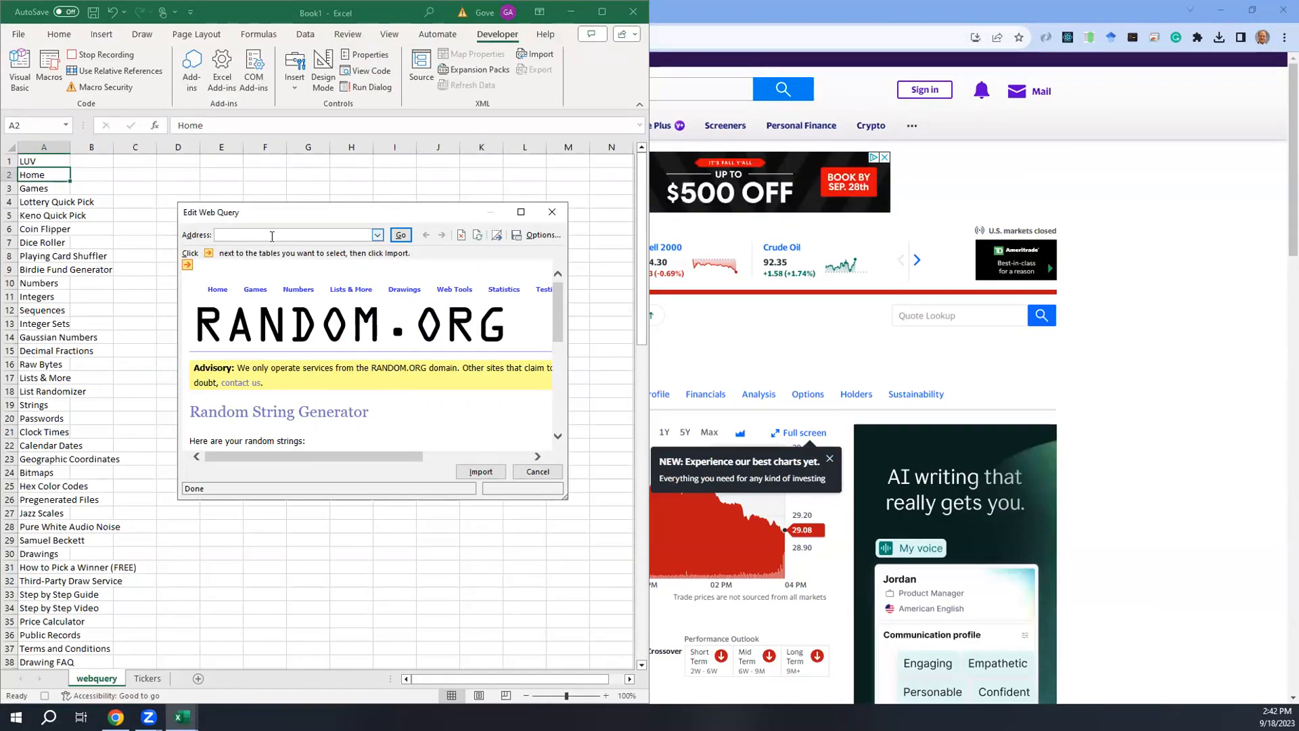
pyautogui.hotkey('ctrl', 'v')
pyautogui.click(400, 238)
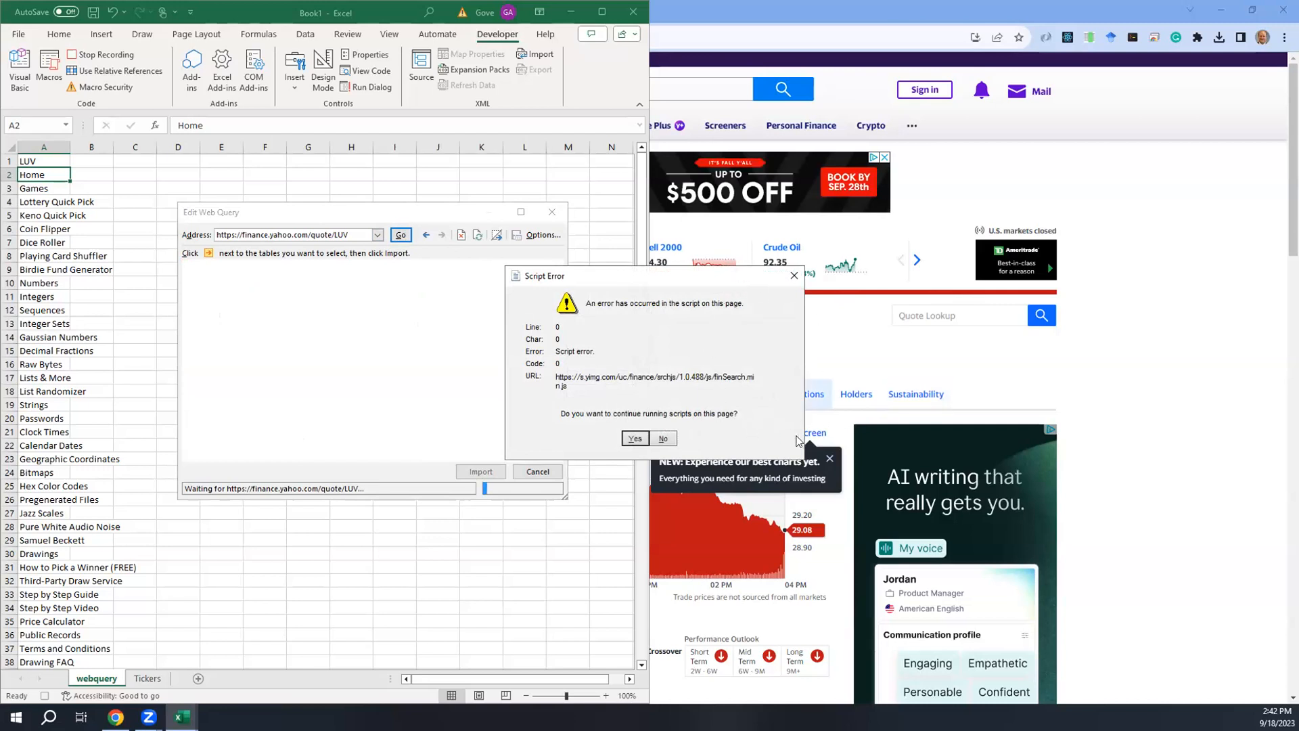
pyautogui.click(669, 439)
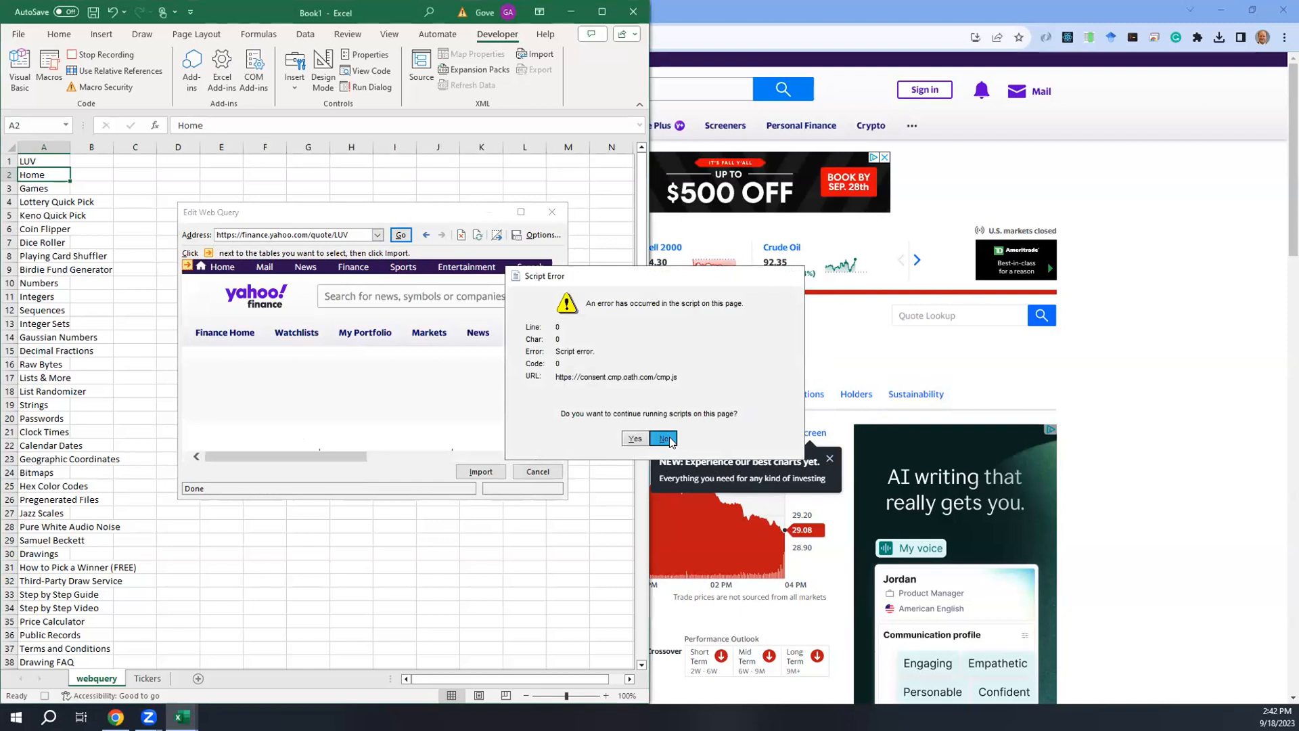
pyautogui.click(670, 440)
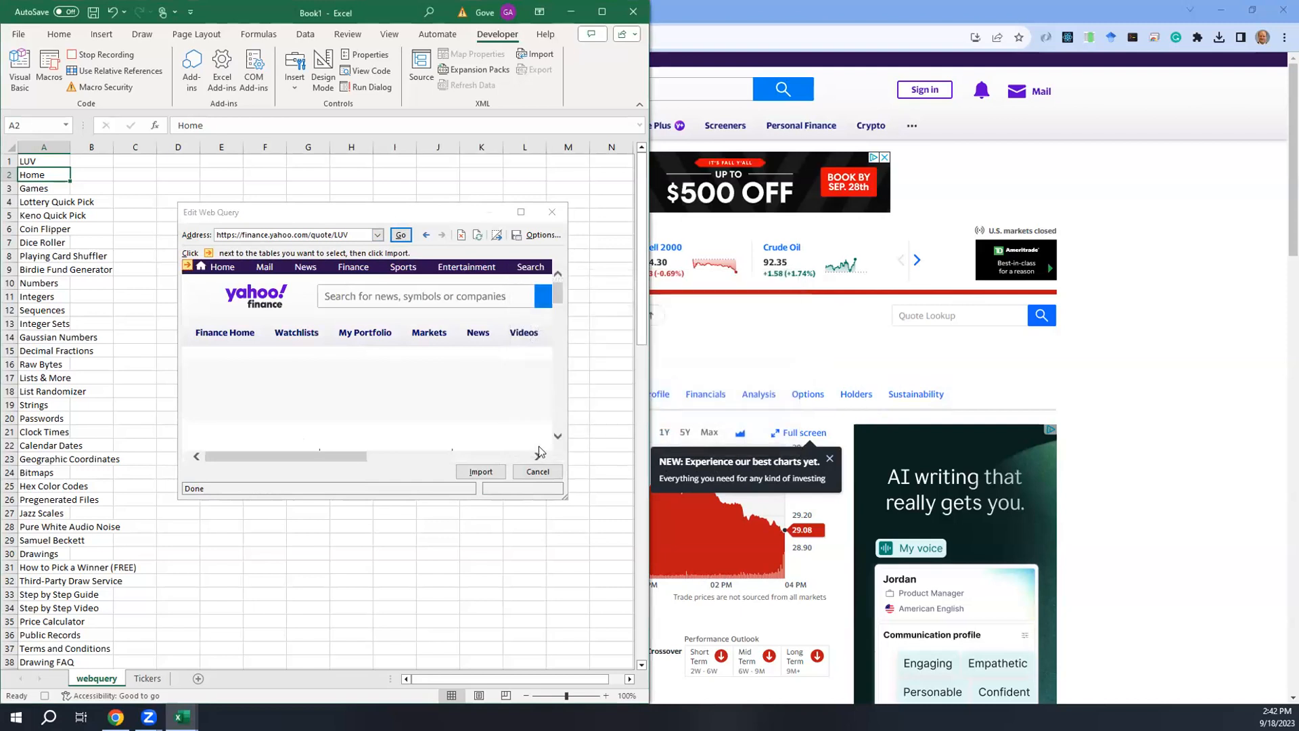
pyautogui.click(477, 476)
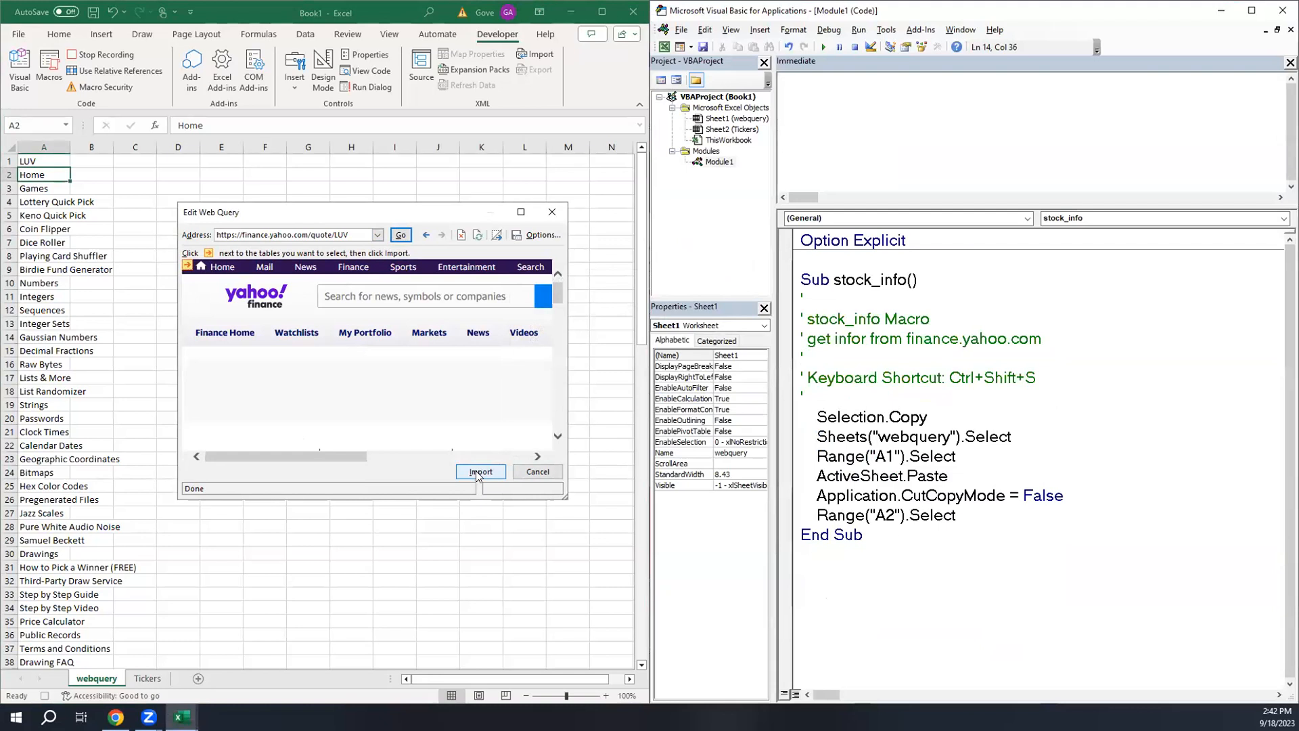
pyautogui.click(480, 472)
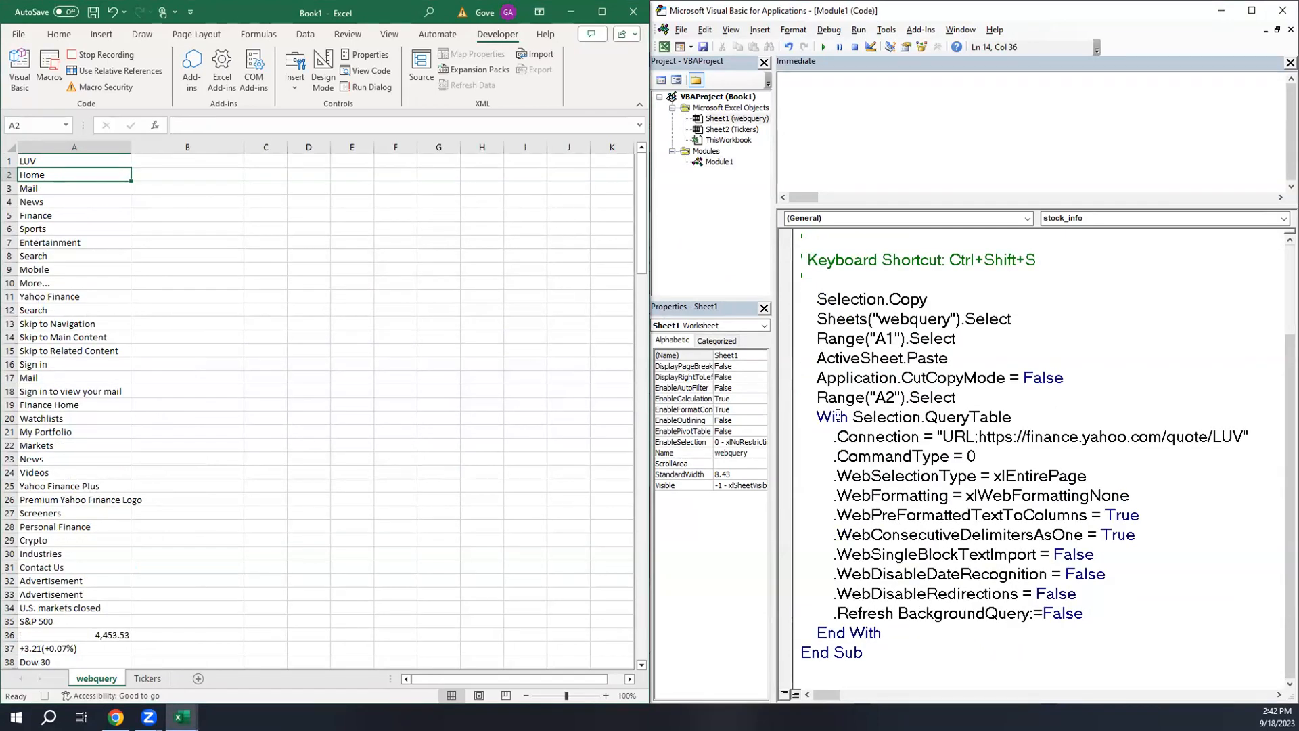
# - Examine the recorded With Selection.QueryTable block through its End With line
pyautogui.moveTo(814, 416); pyautogui.dragTo(951, 623)
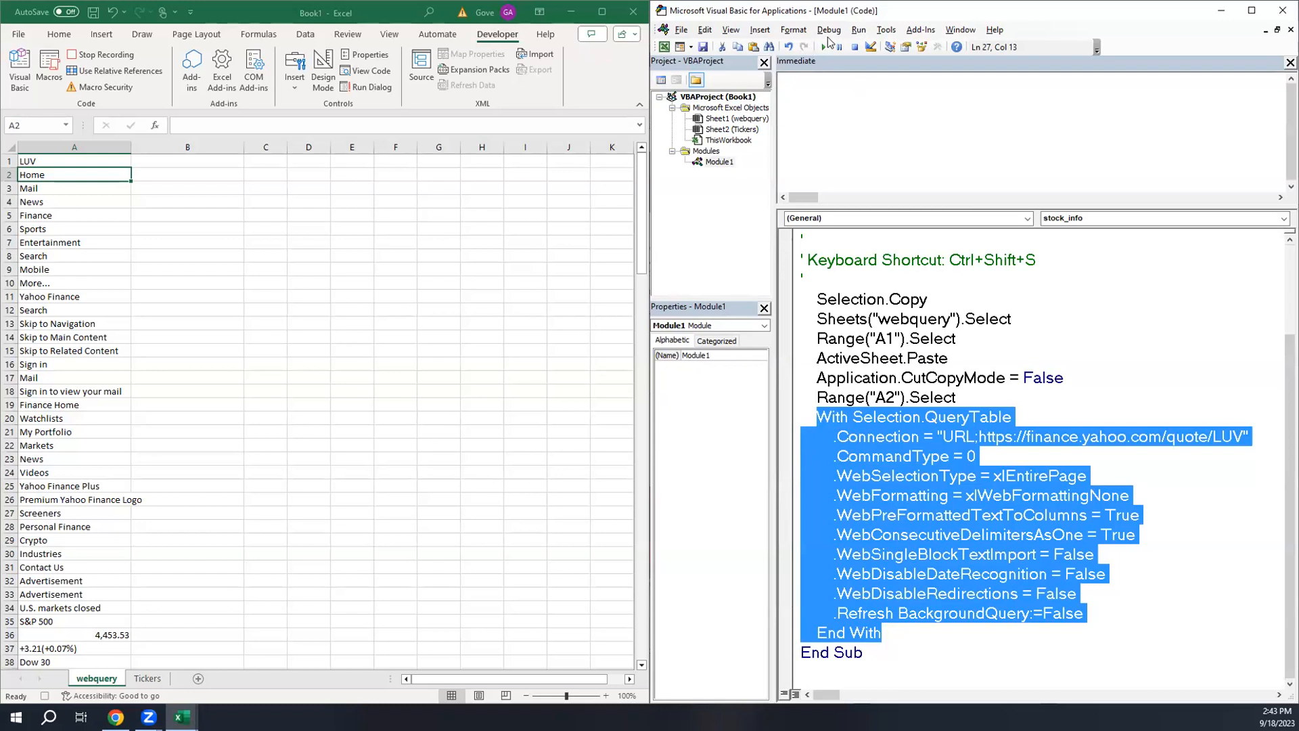
pyautogui.click(856, 49)
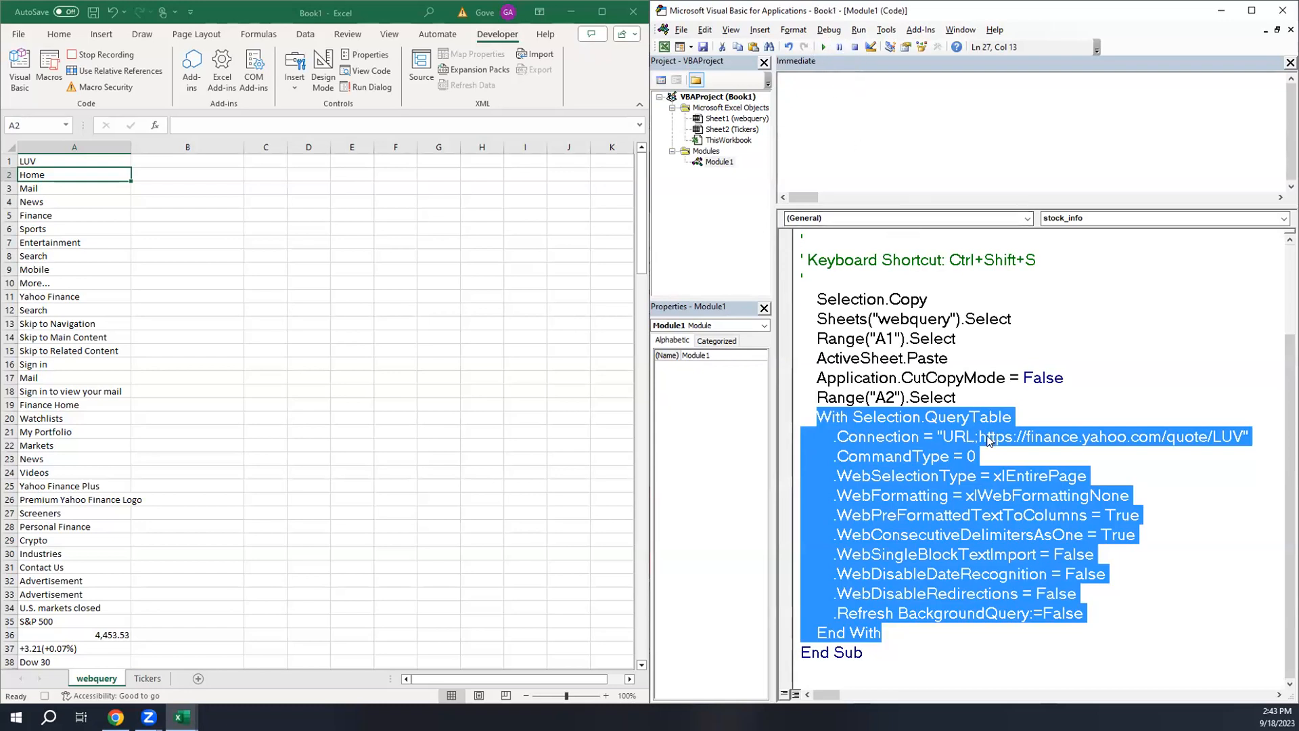
pyautogui.click(1022, 339)
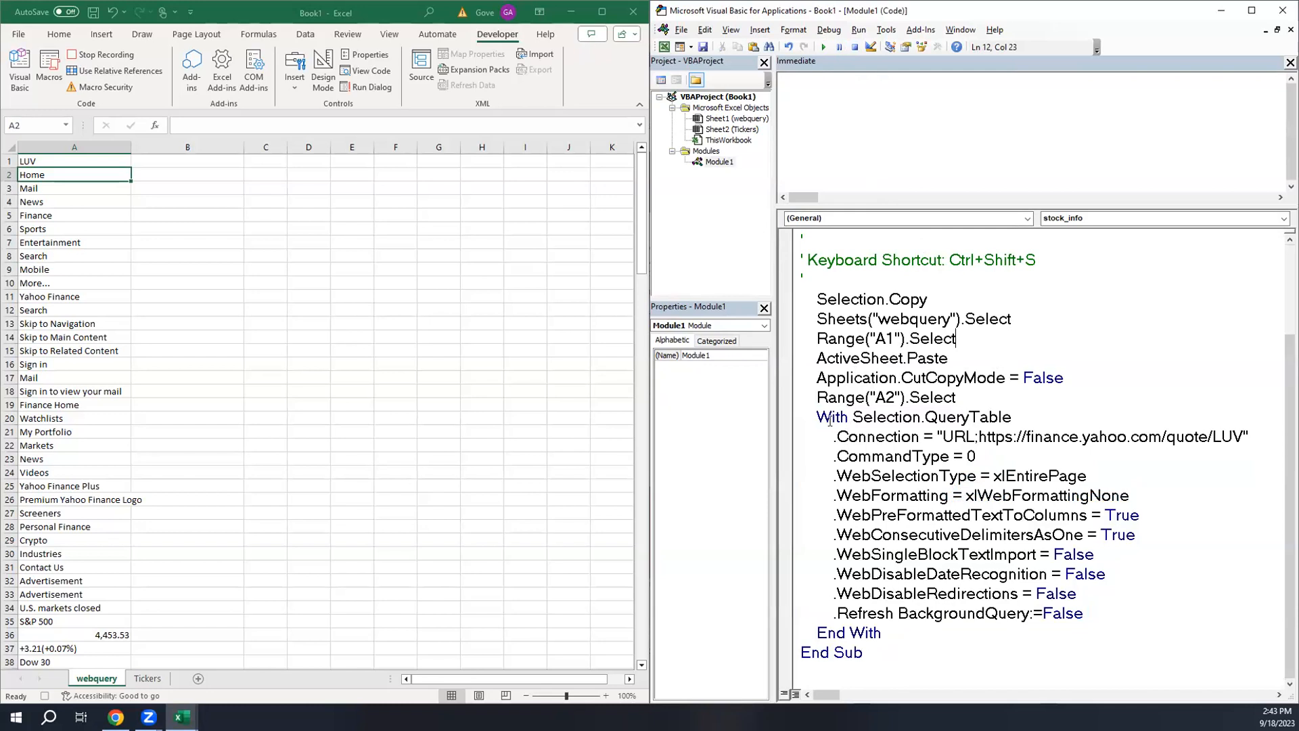
pyautogui.moveTo(818, 417); pyautogui.dragTo(946, 629)
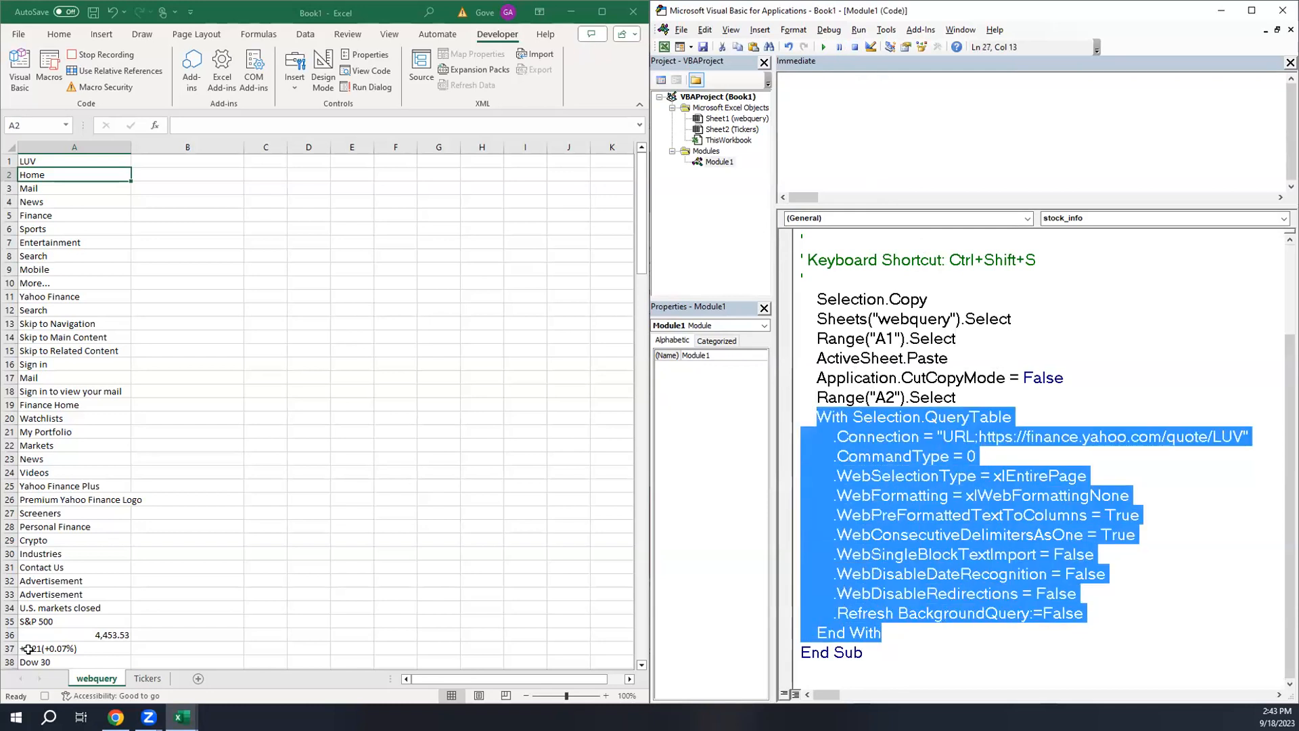
# - Return to the Tickers sheet, run the stock_info macro and debug it, highlighting Selection.QueryTable in the code
pyautogui.click(148, 679)
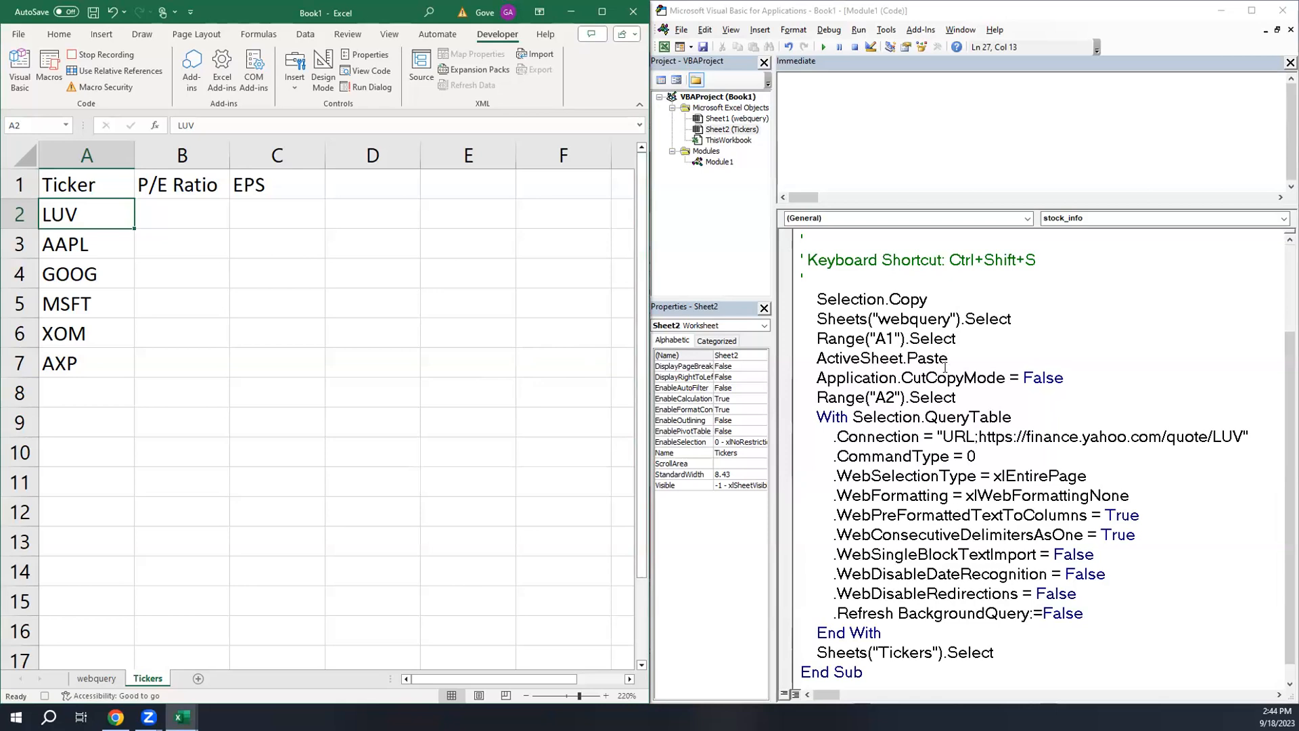
pyautogui.press('F5')
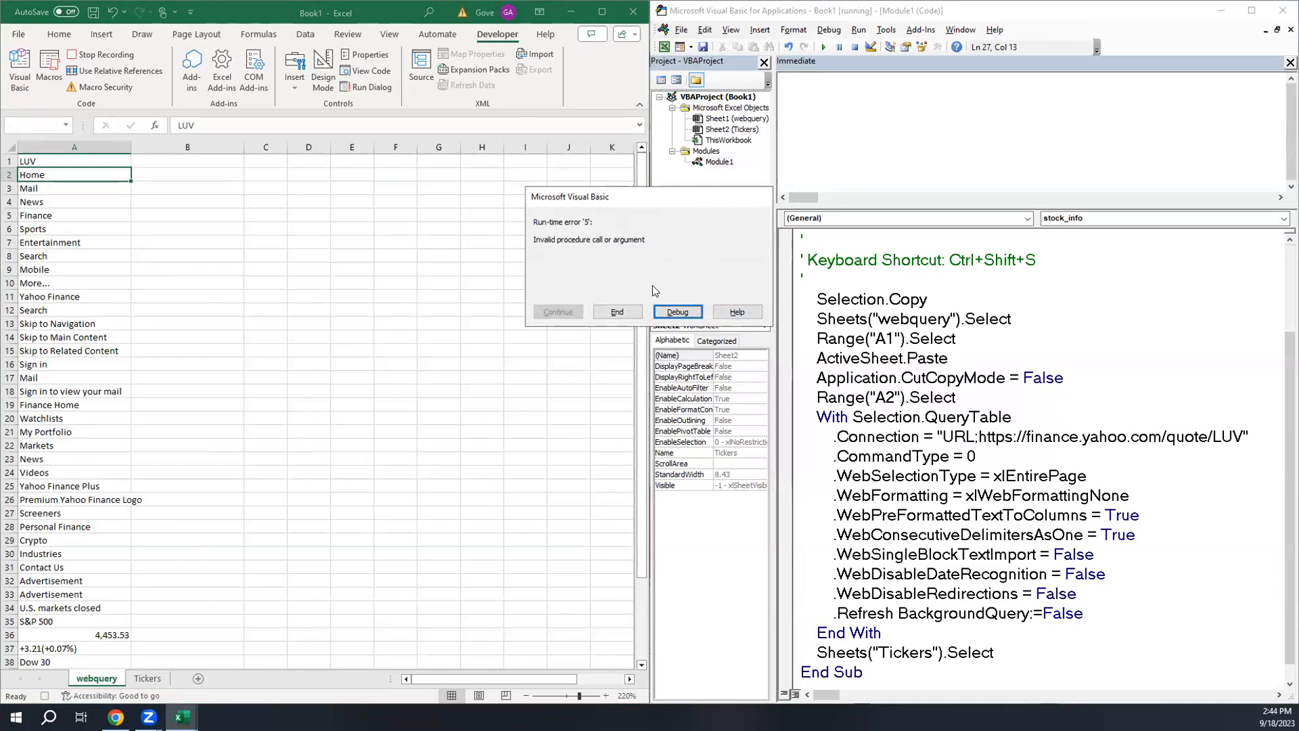
pyautogui.click(673, 316)
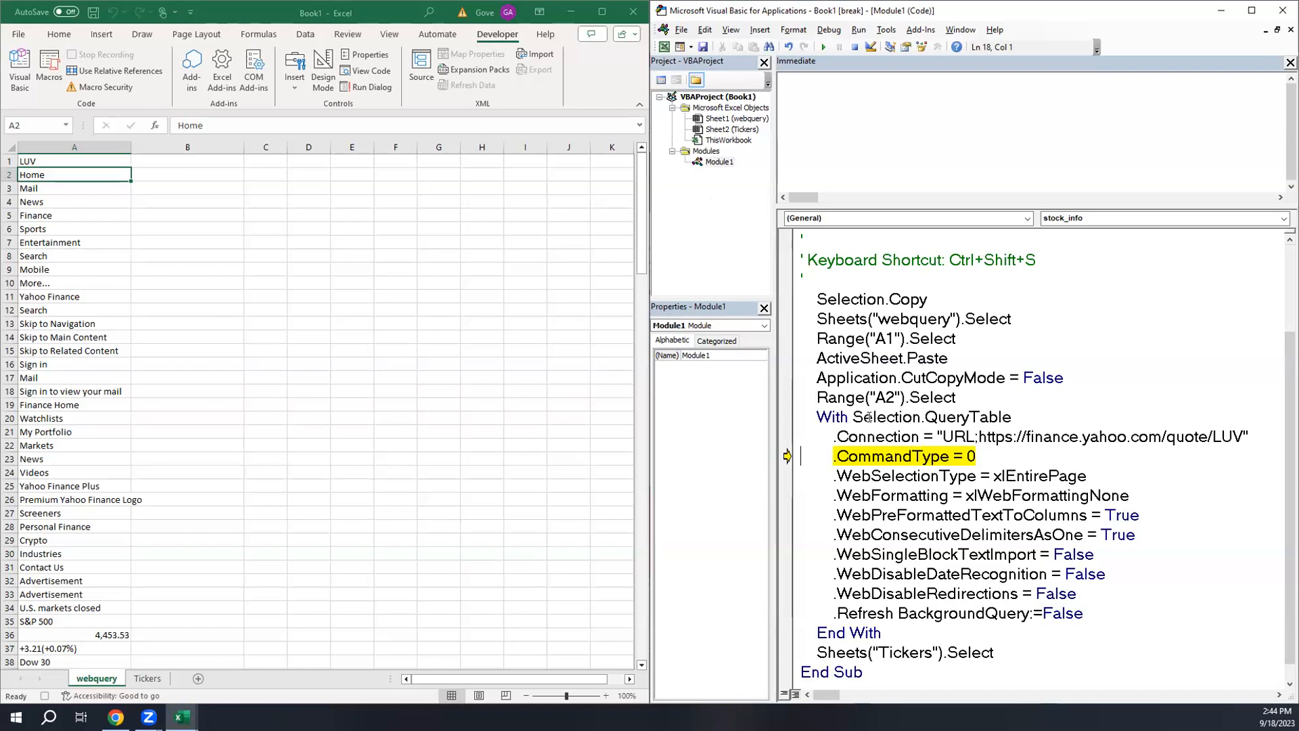
pyautogui.moveTo(852, 417); pyautogui.dragTo(1011, 417)
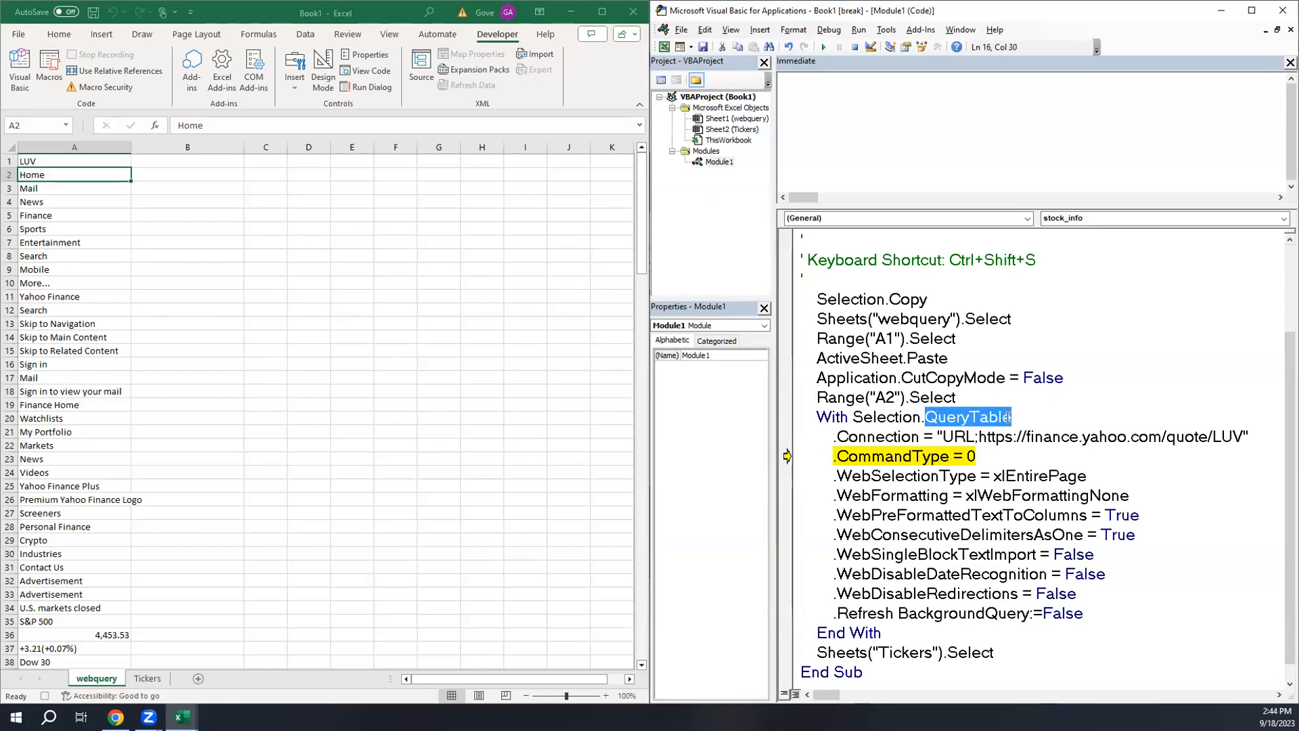
# - Highlight Selection, With, End With and the leading dot of .Connection in the query block of stock_info
pyautogui.doubleClick(889, 416)
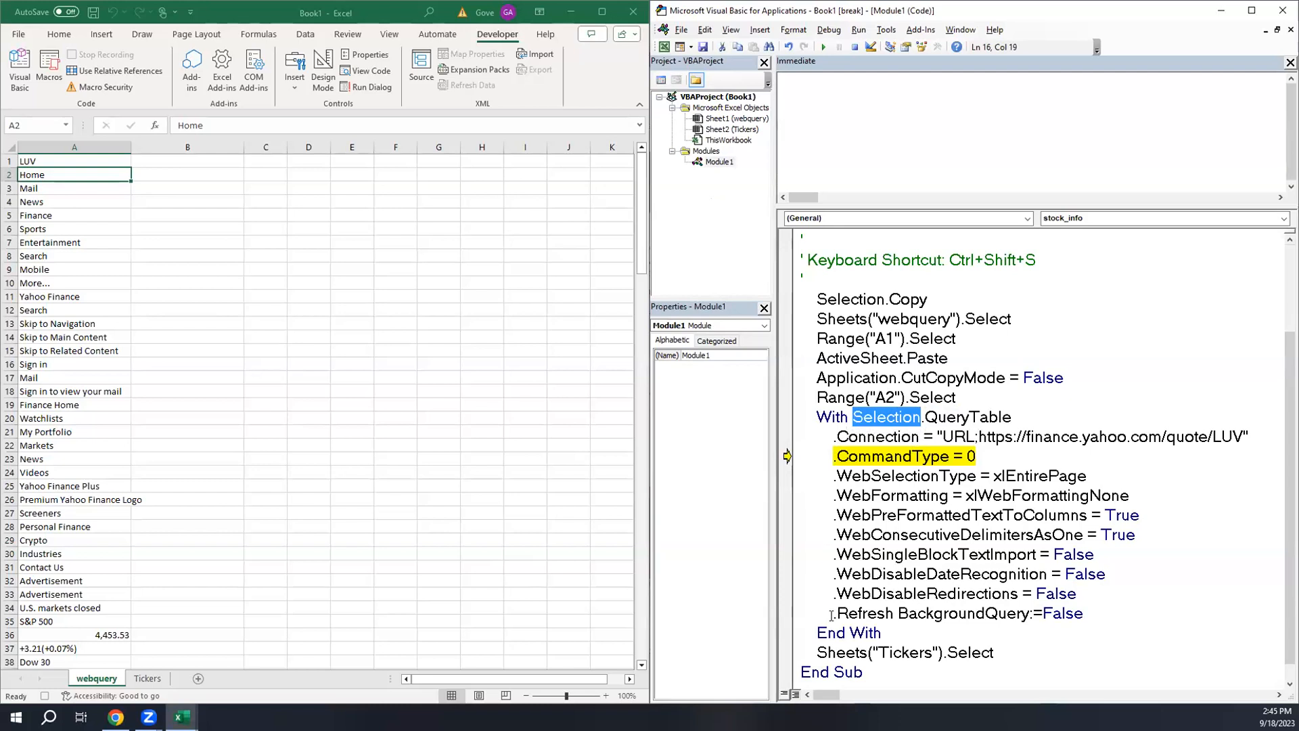
pyautogui.moveTo(816, 417); pyautogui.dragTo(850, 417)
pyautogui.moveTo(817, 633); pyautogui.dragTo(882, 632)
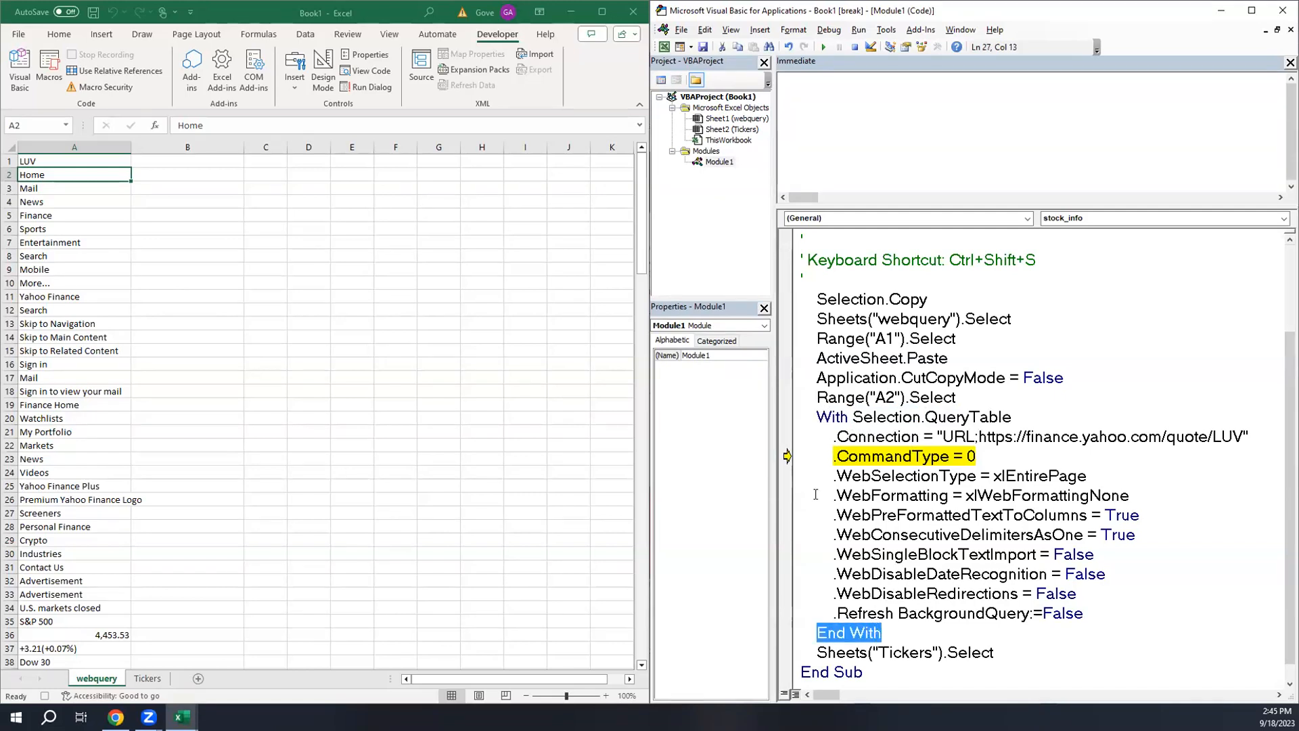
pyautogui.click(835, 436)
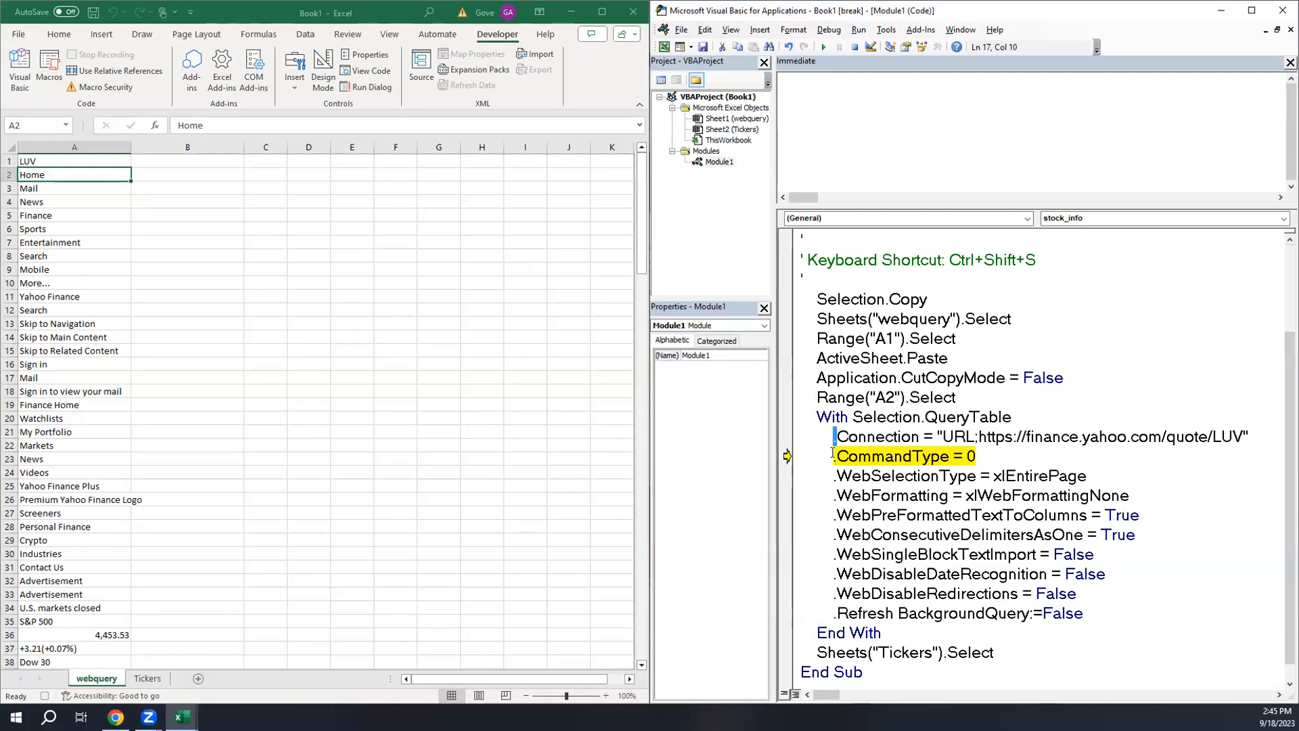
# - Try prefixing the .Connection line with a copy of Selection.QueryTable, highlight each part of the full statement, and undo the paste
pyautogui.click(852, 417)
pyautogui.moveTo(853, 417); pyautogui.dragTo(1008, 417)
pyautogui.hotkey('ctrl', 'c')
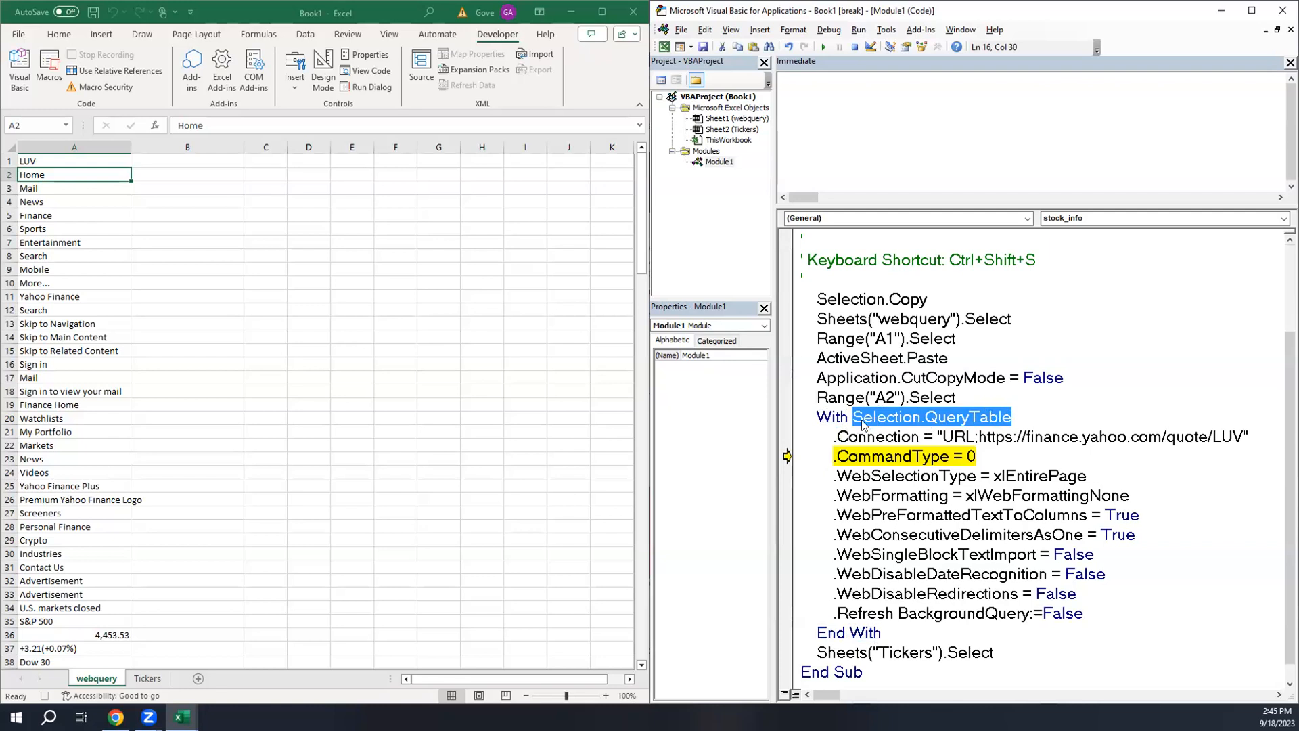
pyautogui.click(833, 440)
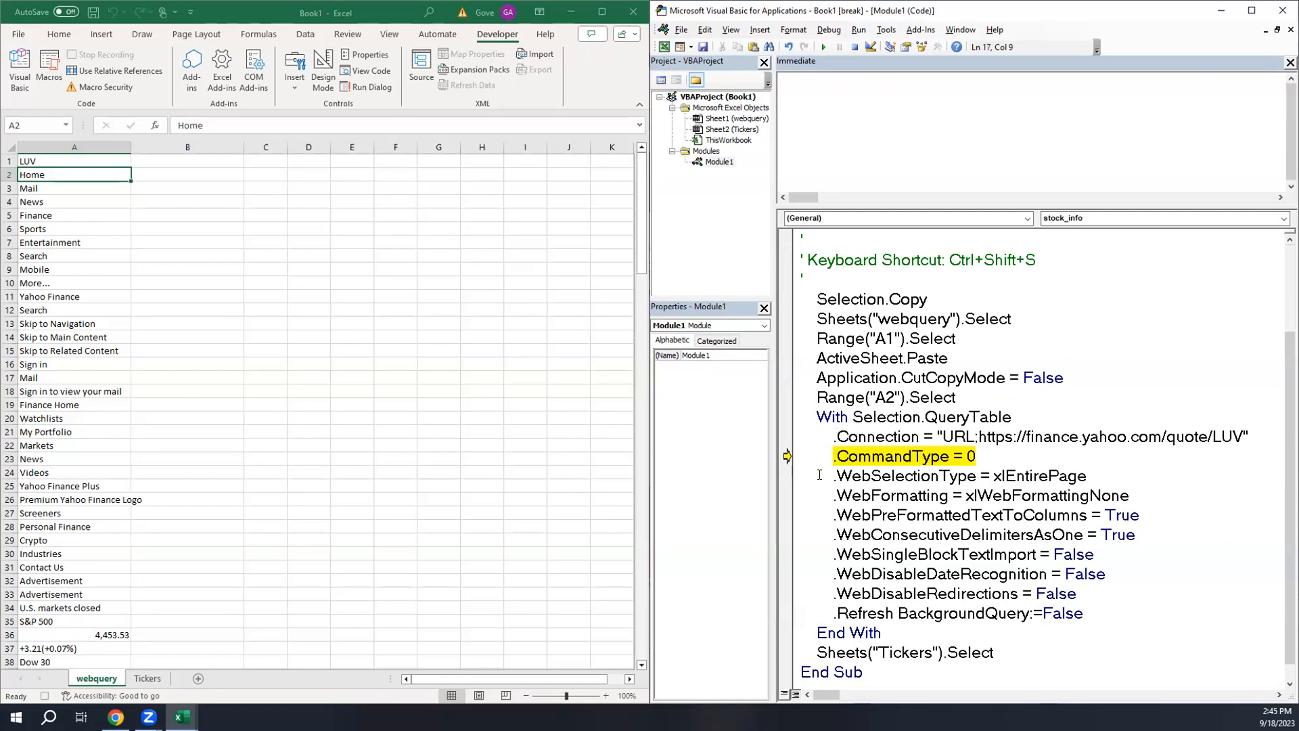
pyautogui.hotkey('ctrl', 'v')
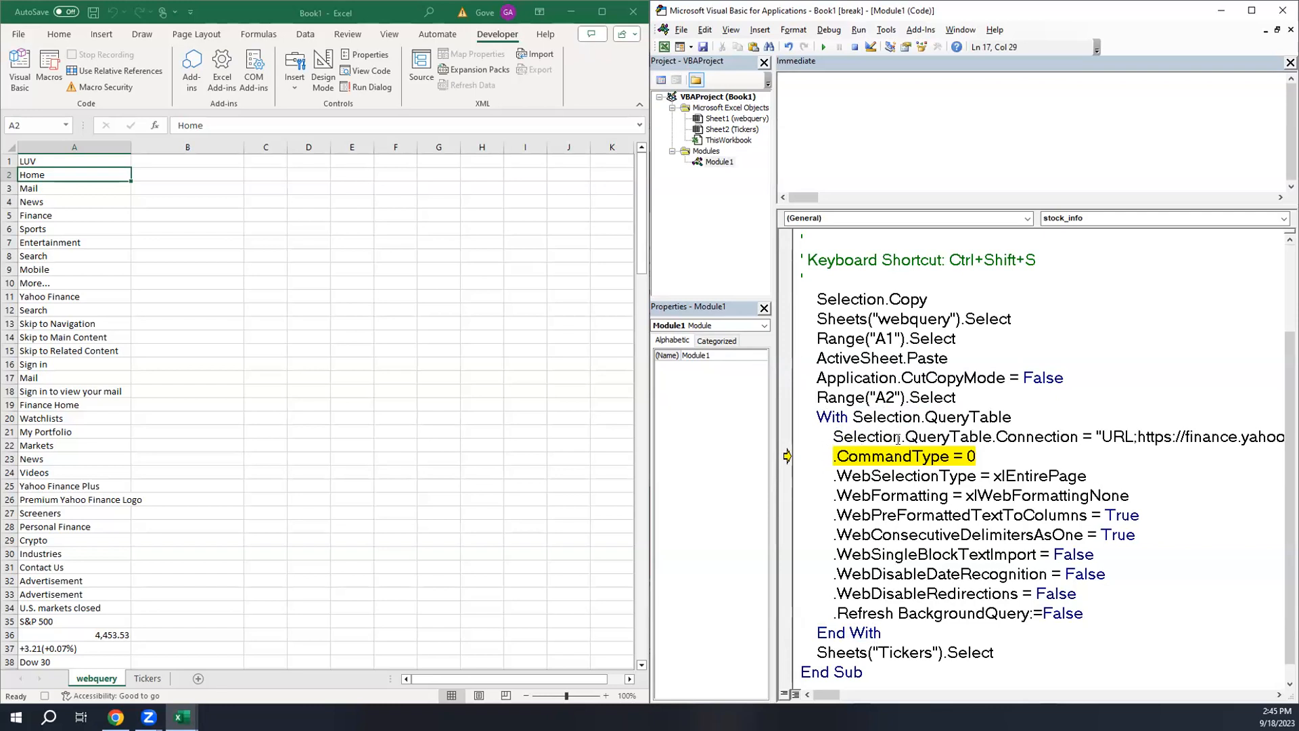
pyautogui.doubleClick(858, 436)
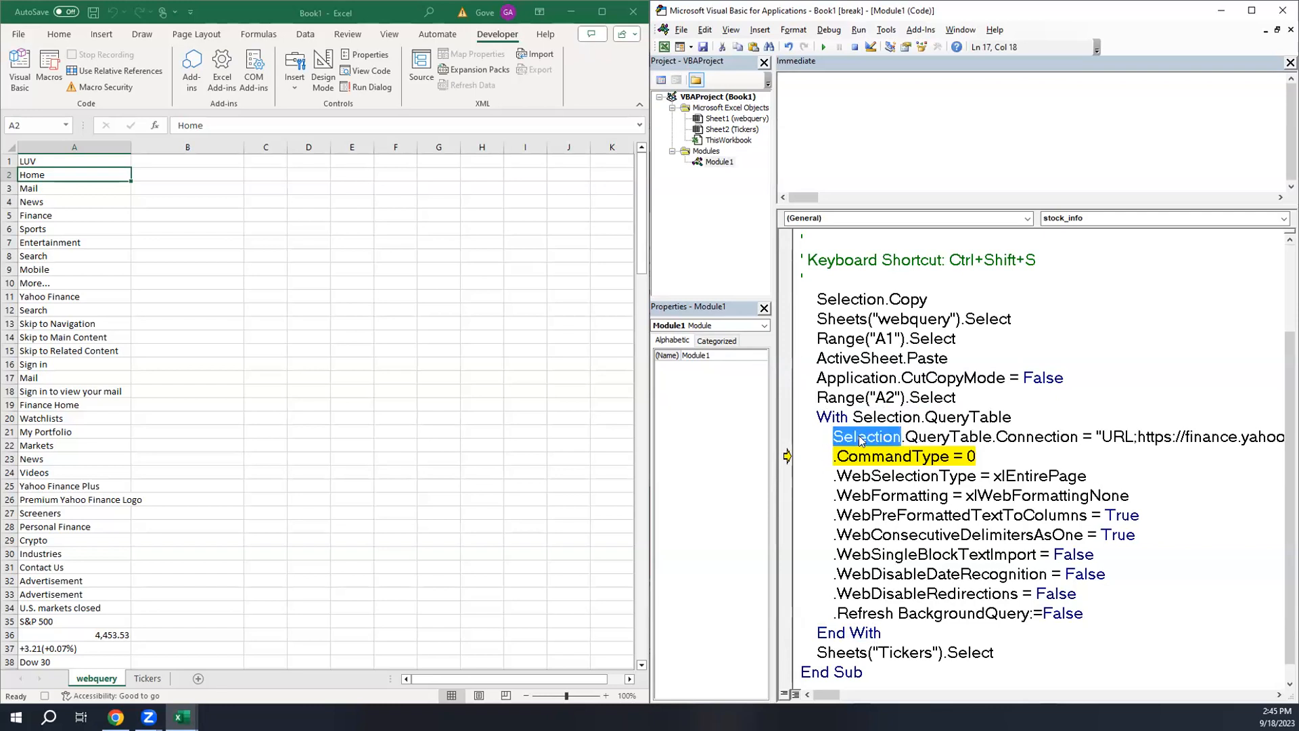
pyautogui.doubleClick(933, 436)
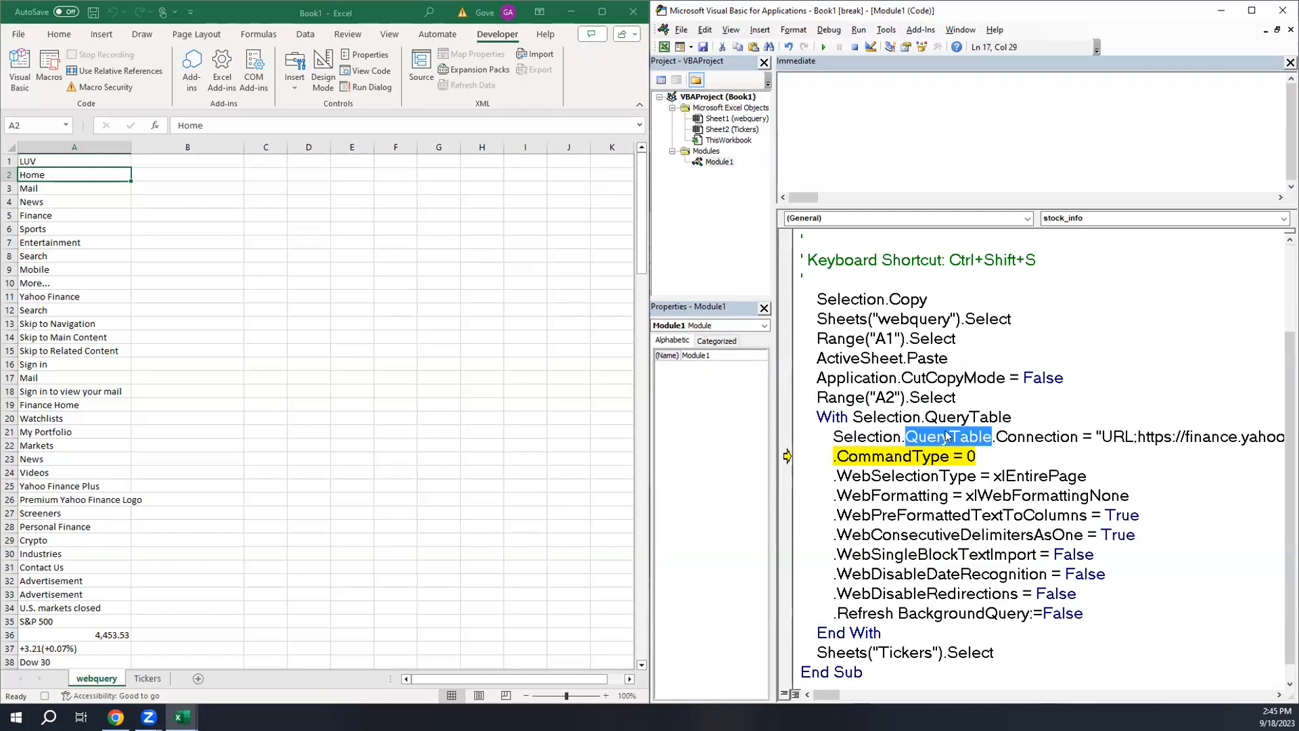
pyautogui.doubleClick(1009, 436)
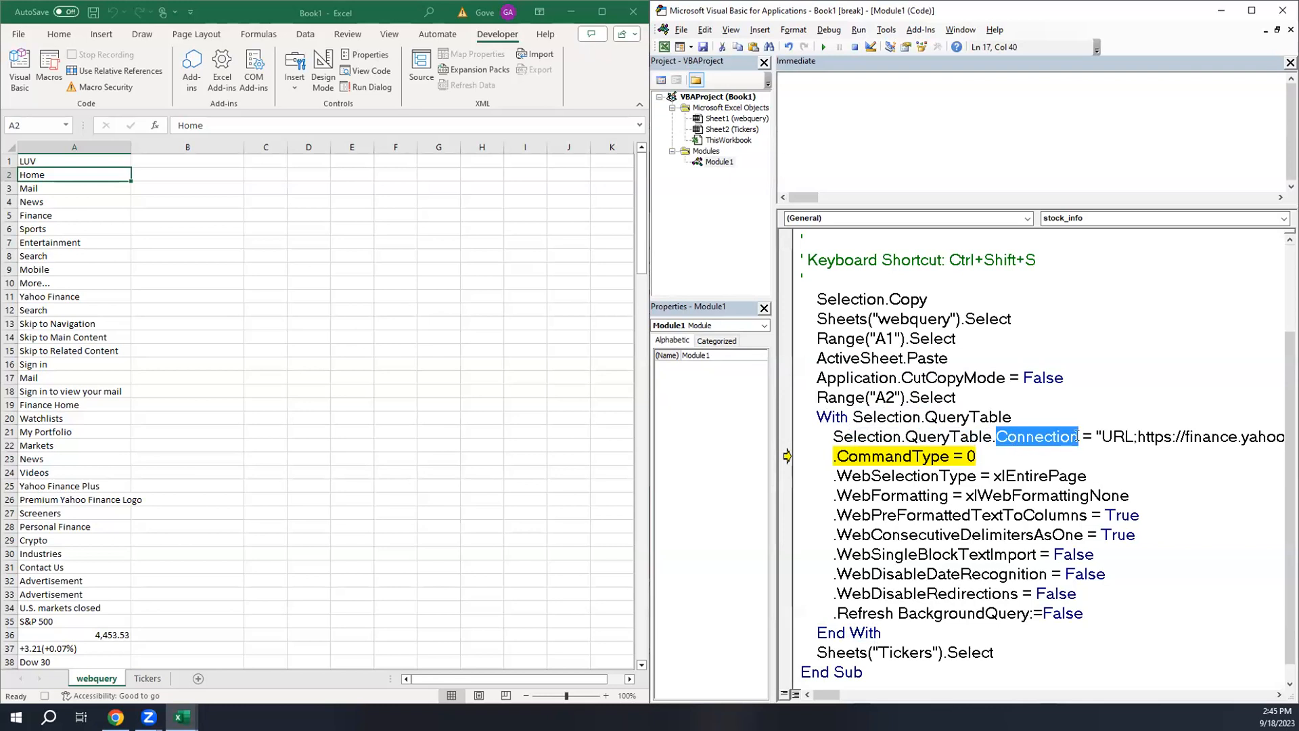
pyautogui.moveTo(1097, 437); pyautogui.dragTo(1165, 437)
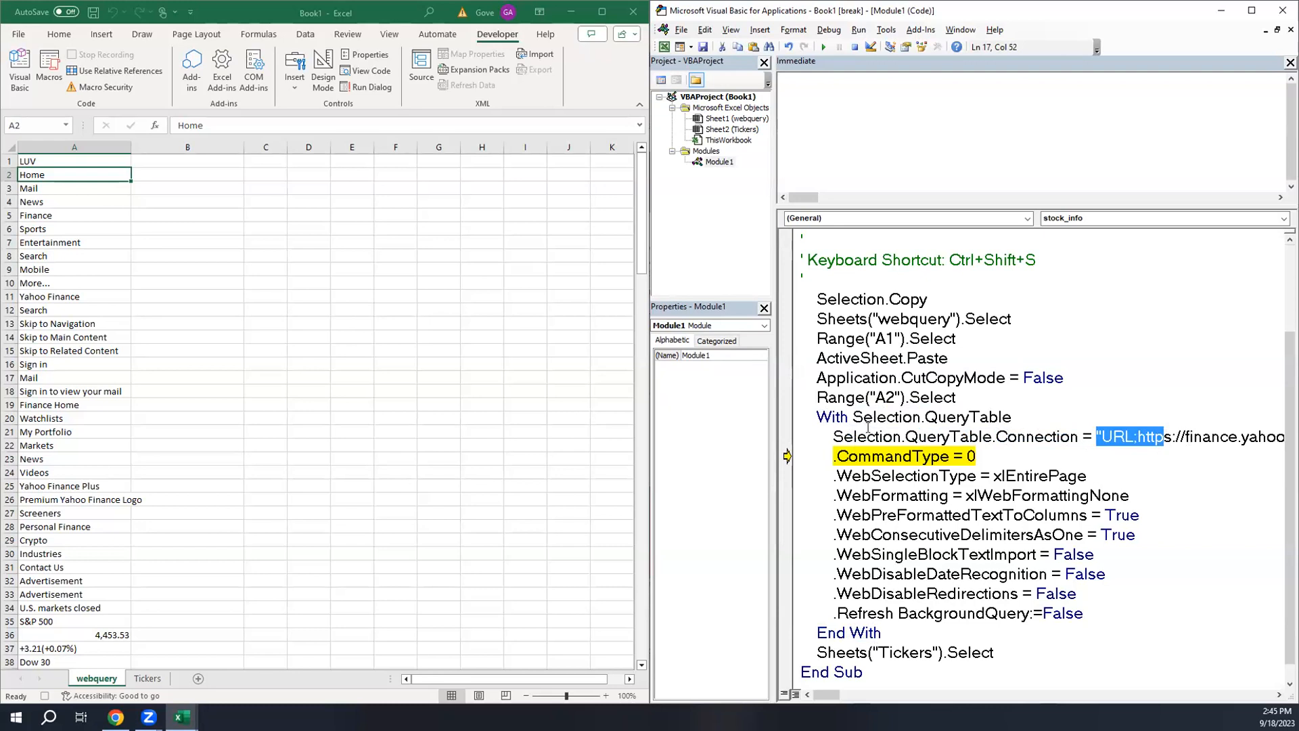
pyautogui.hotkey('ctrl', 'z')
# - Delete the .CommandType = 0 line from the With block and reset the halted macro run
pyautogui.moveTo(1018, 436); pyautogui.dragTo(1244, 436)
pyautogui.click(1215, 437)
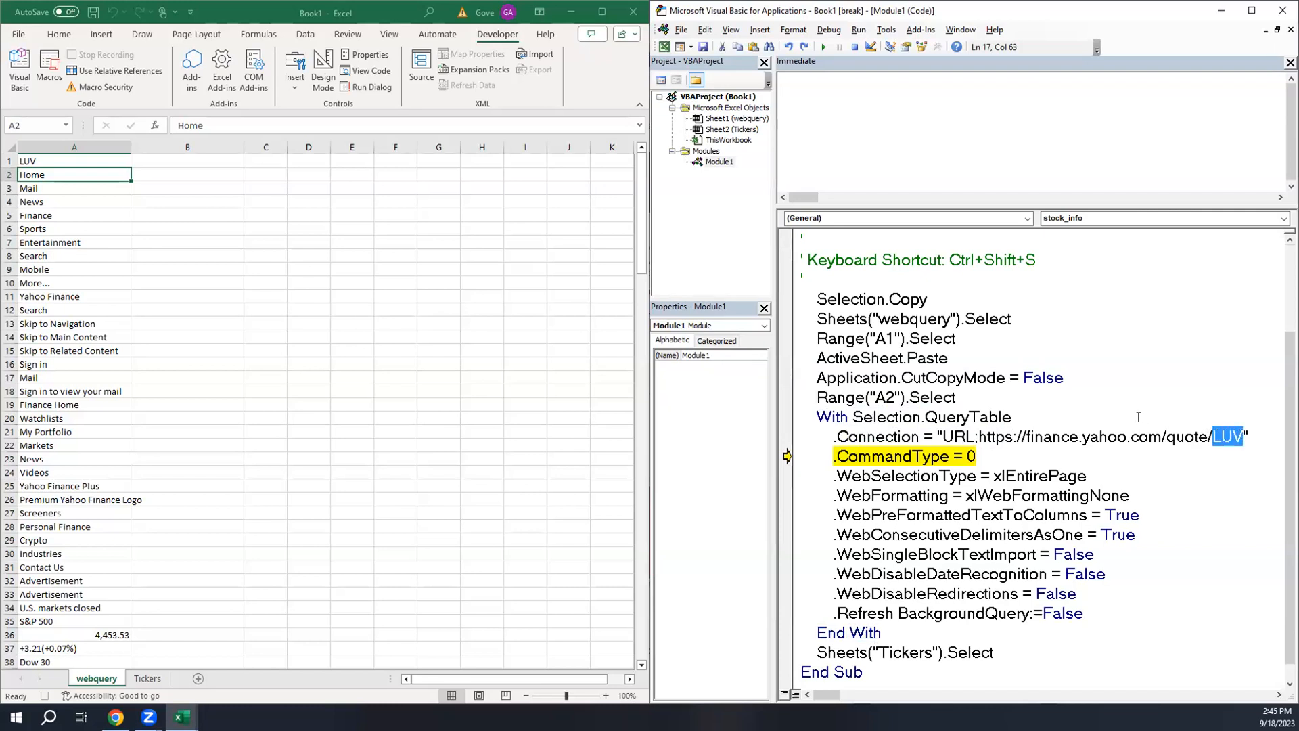
pyautogui.click(990, 457)
pyautogui.press('Home')
pyautogui.hotkey('shift', 'Down')
pyautogui.press('Delete')
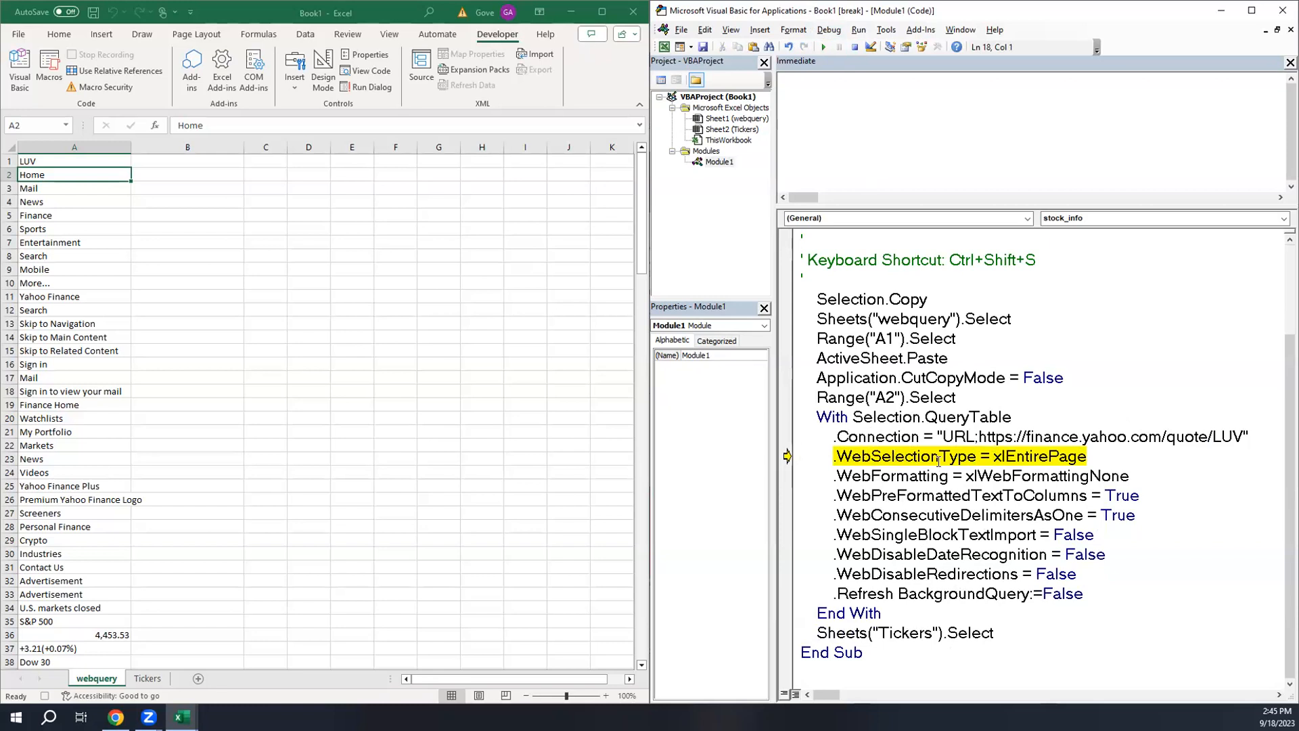
pyautogui.click(857, 49)
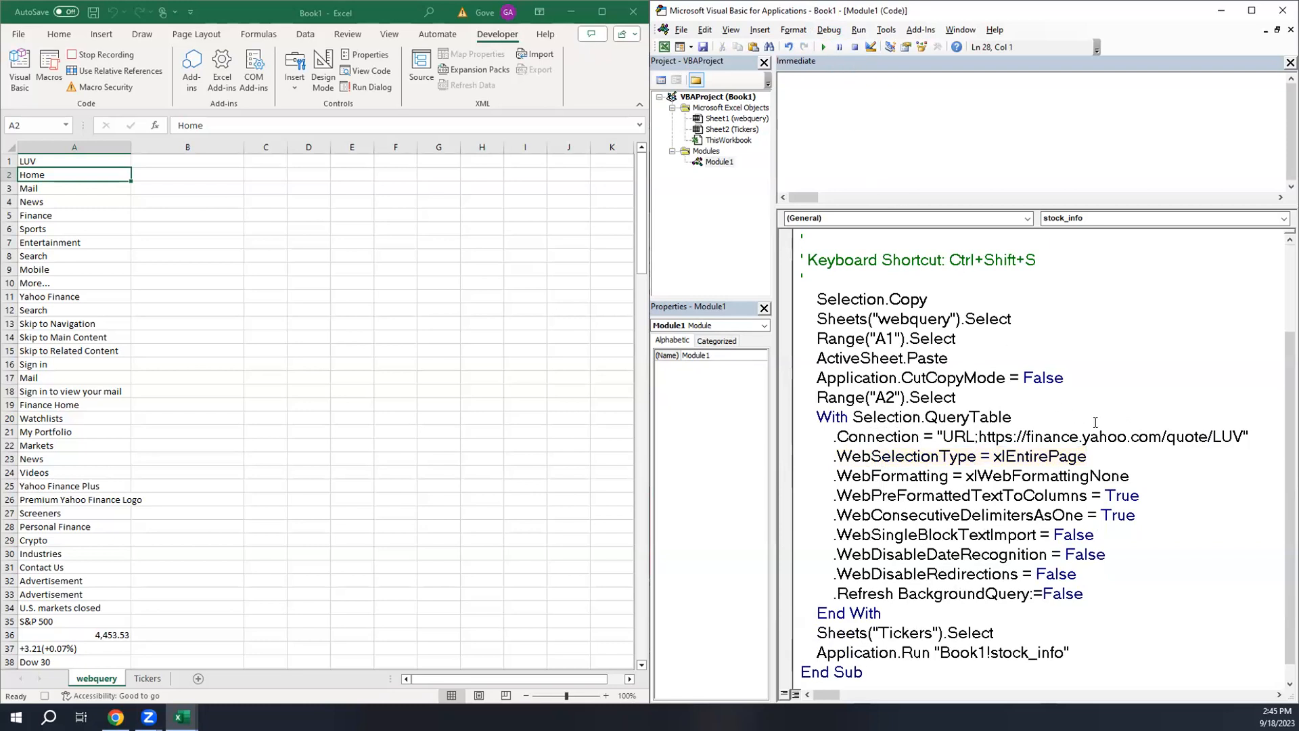
# - Delete the seven property lines from .WebSelectionType through .WebDisableRedirections in the With block
pyautogui.click(1101, 457)
pyautogui.press('Home')
pyautogui.hotkey('shift', 'Down')
pyautogui.hotkey('shift', 'Down')
pyautogui.hotkey('shift', 'Down')
pyautogui.hotkey('shift', 'Down')
pyautogui.hotkey('shift', 'Down')
pyautogui.hotkey('shift', 'Down')
pyautogui.hotkey('shift', 'Down')
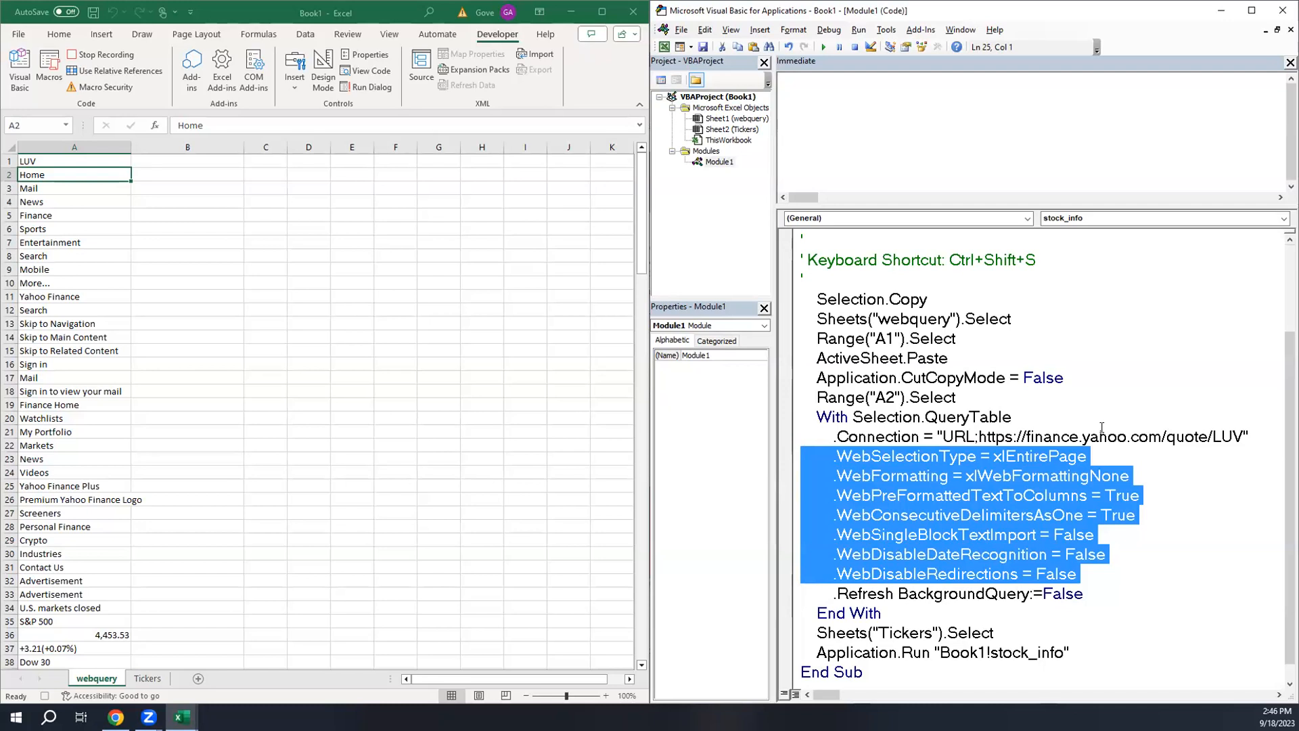
pyautogui.press('Delete')
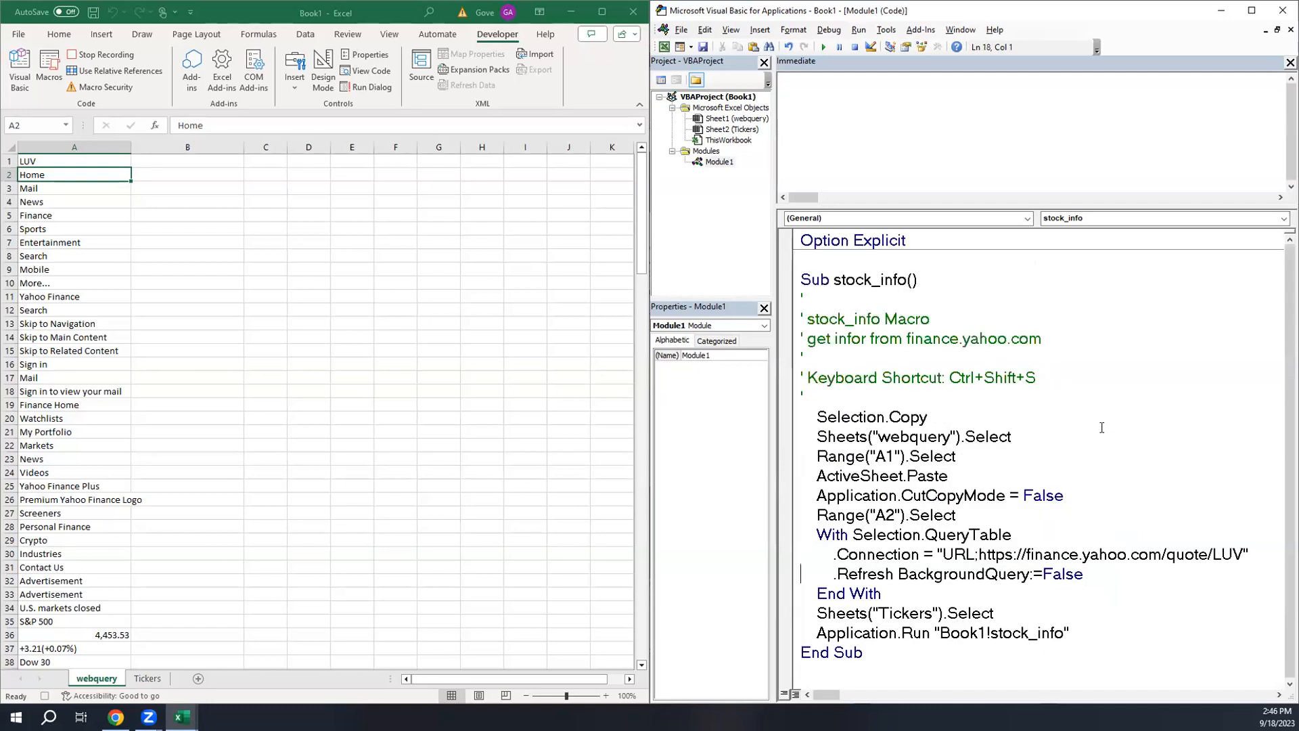
# - Highlight the Refresh method and the whole With Selection.QueryTable to End With block
pyautogui.press('Home')
pyautogui.doubleClick(863, 574)
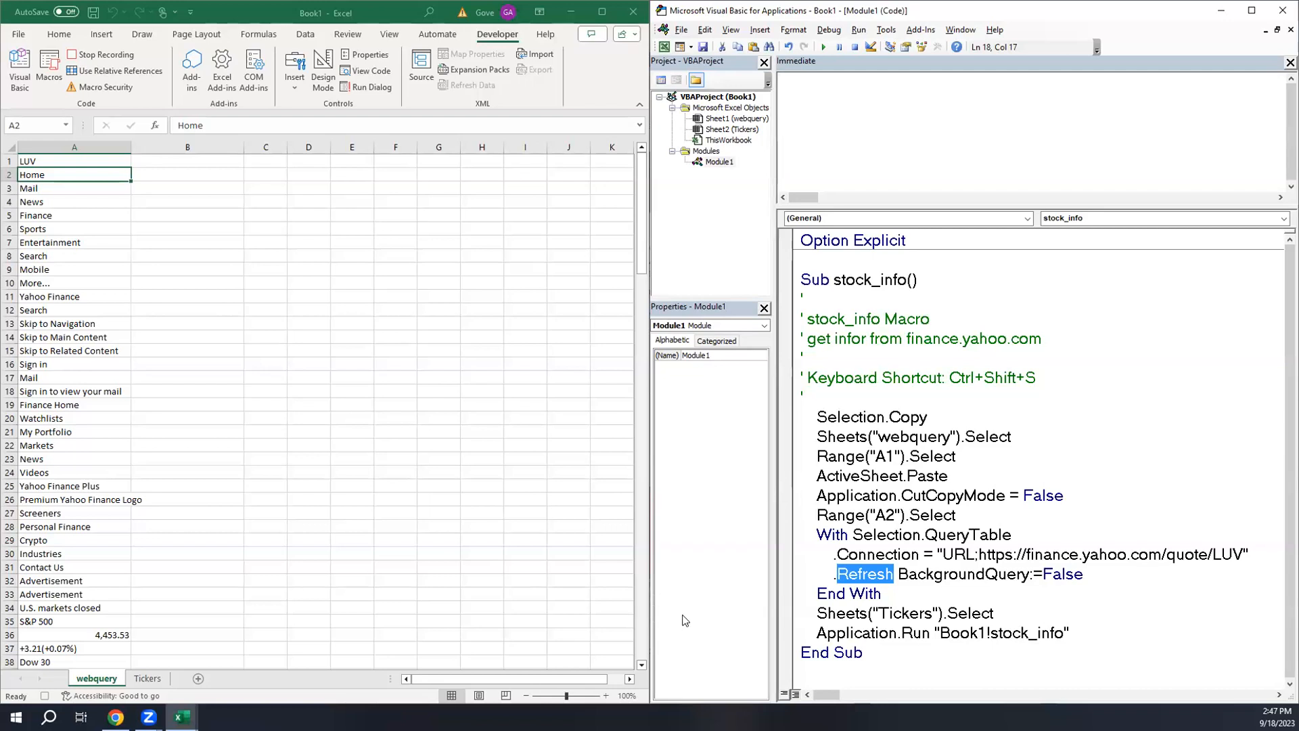
pyautogui.moveTo(904, 596); pyautogui.dragTo(770, 535)
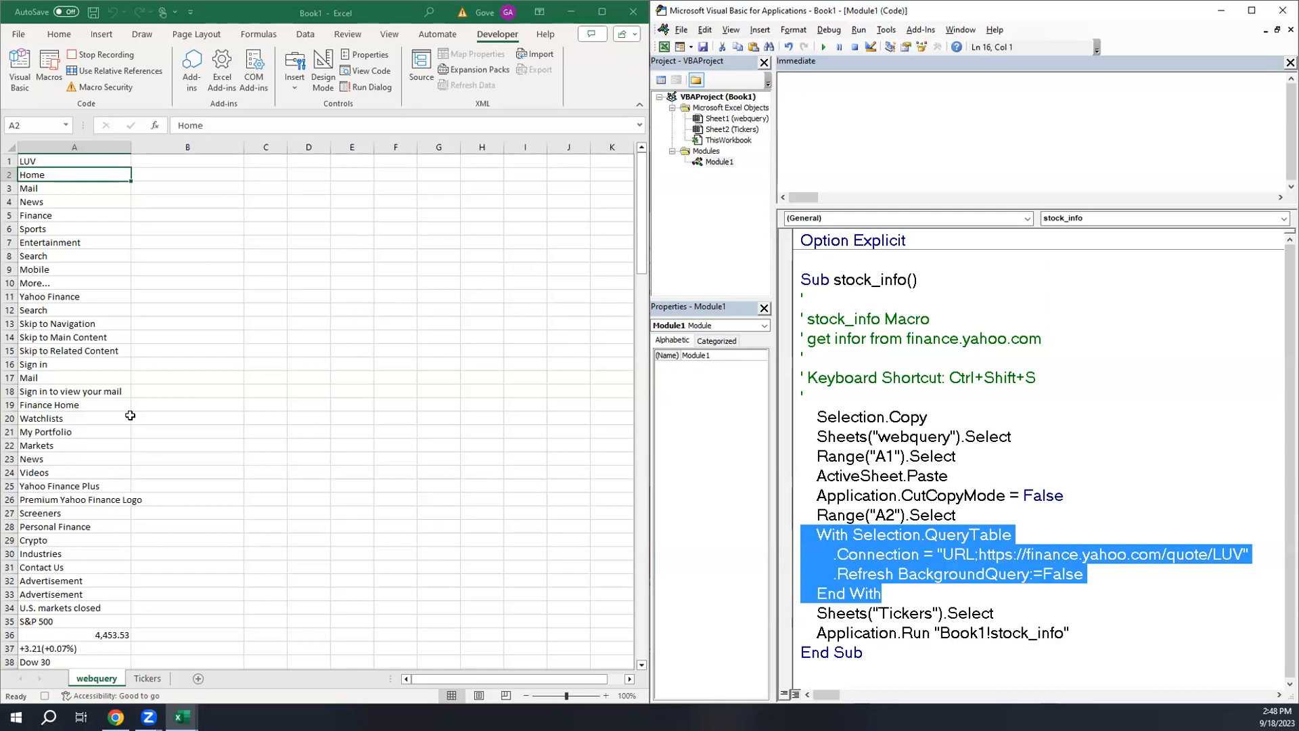
# - Locate the PE Ratio (TTM) and EPS (TTM) values on the webquery sheet and check the matching columns on the Tickers sheet
pyautogui.scroll(-15, 101, 385)
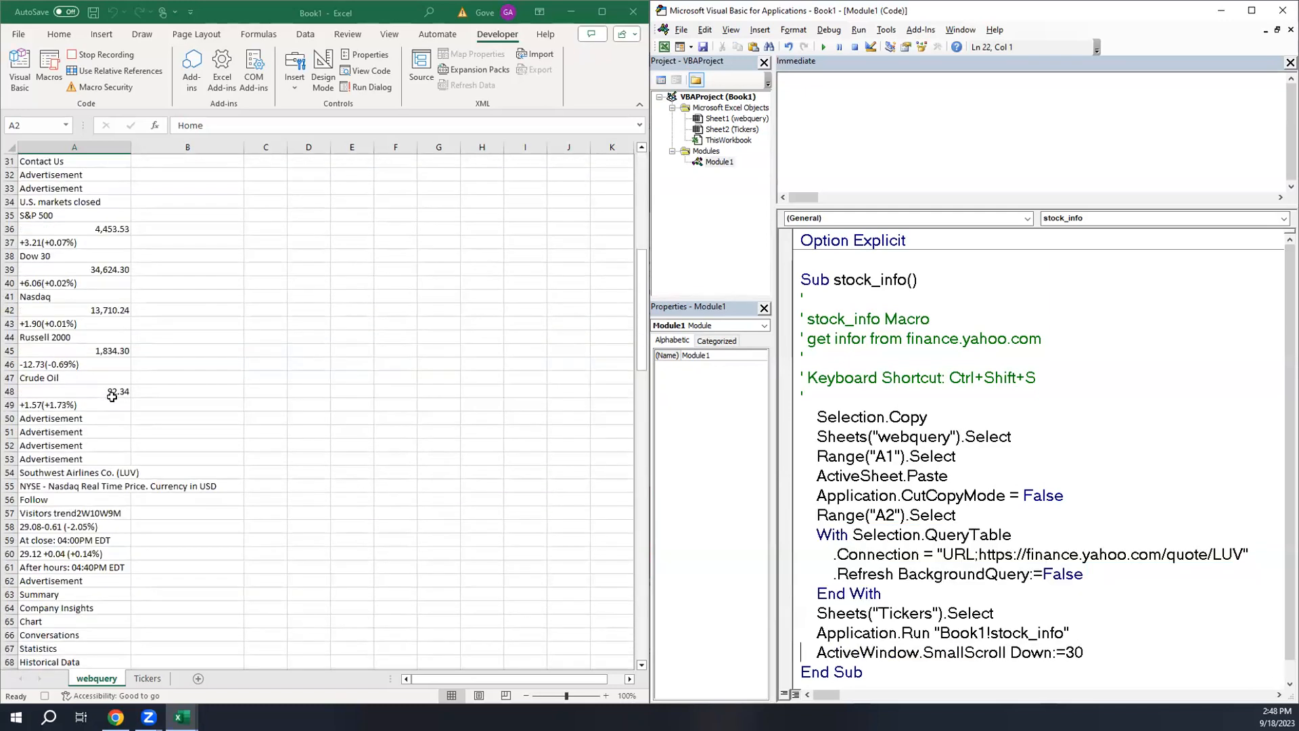
pyautogui.scroll(-14, 114, 400)
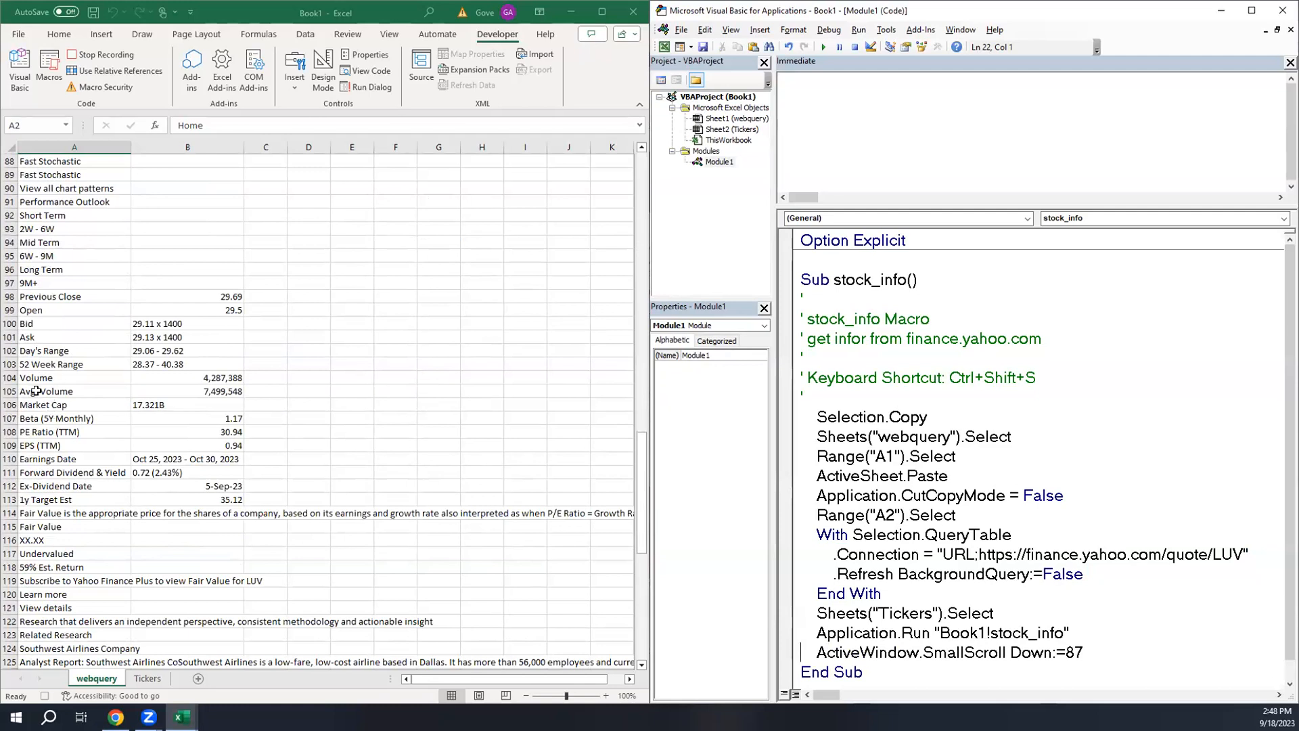
pyautogui.moveTo(49, 435); pyautogui.dragTo(53, 446)
pyautogui.moveTo(187, 432); pyautogui.dragTo(189, 441)
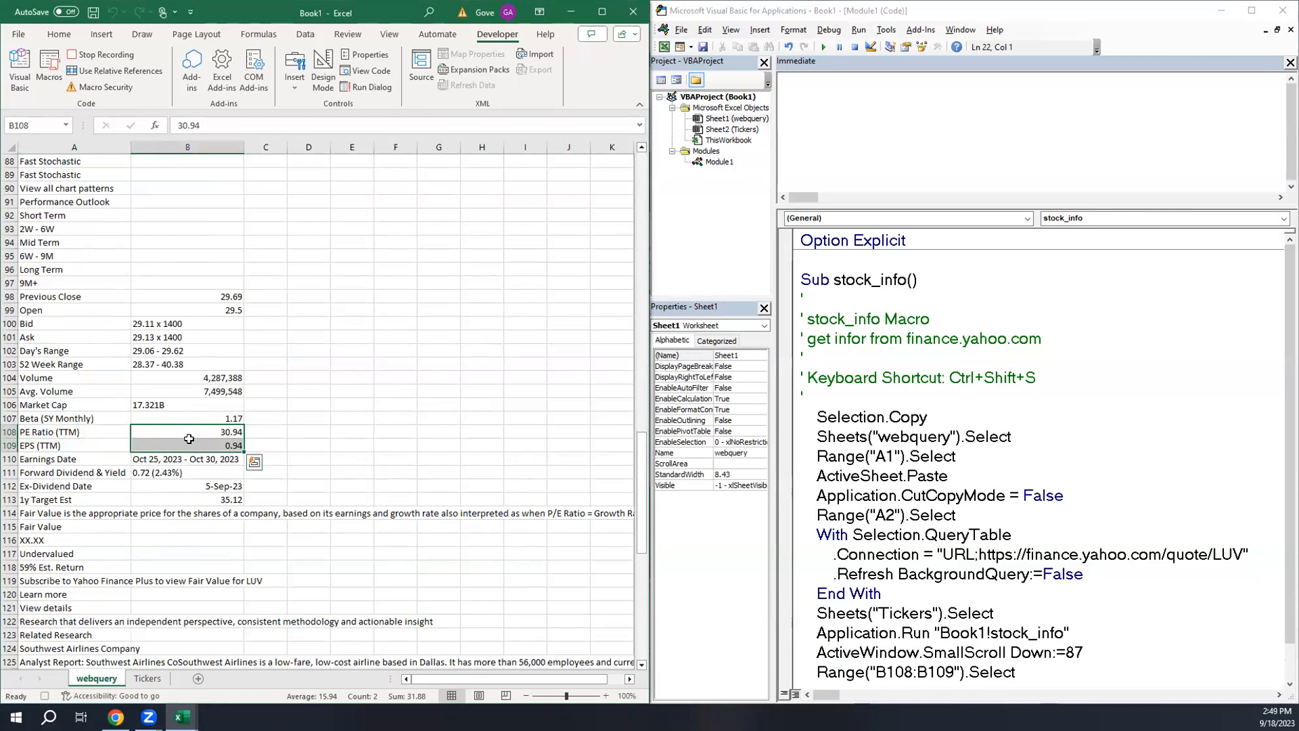
pyautogui.click(189, 434)
pyautogui.click(192, 444)
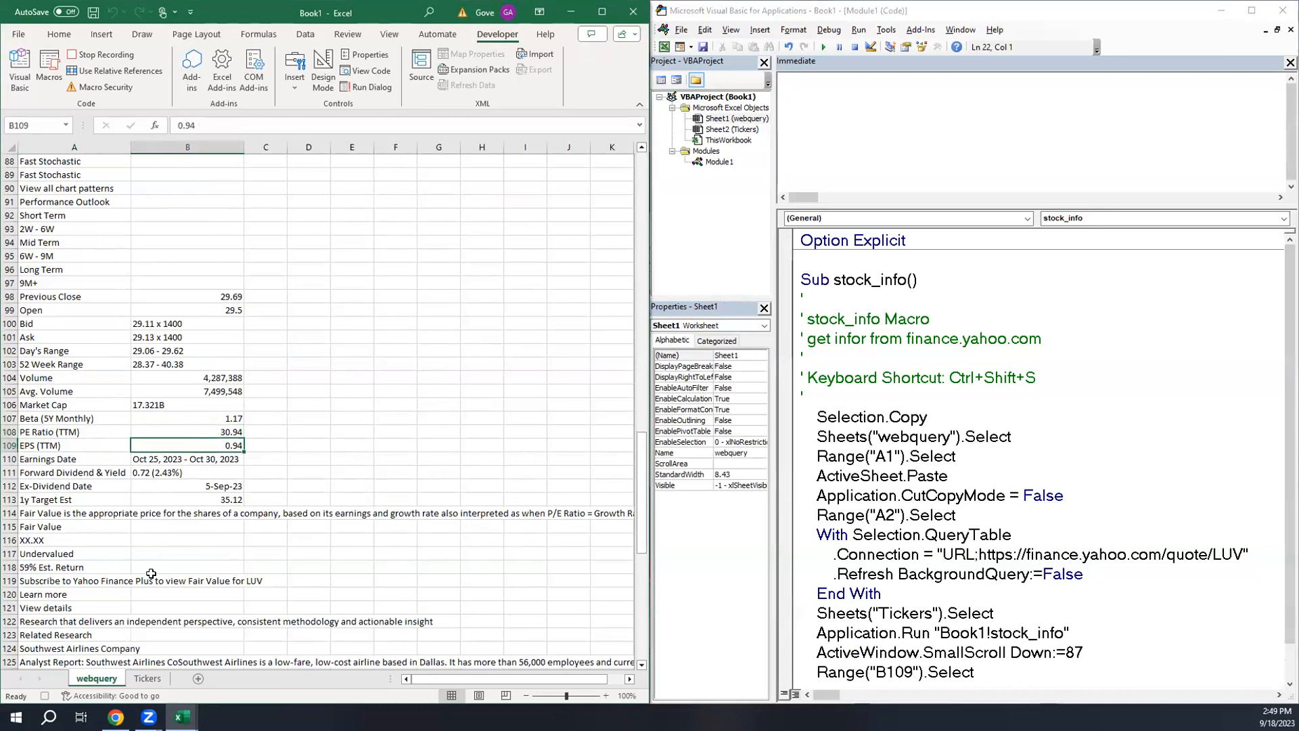
pyautogui.click(147, 678)
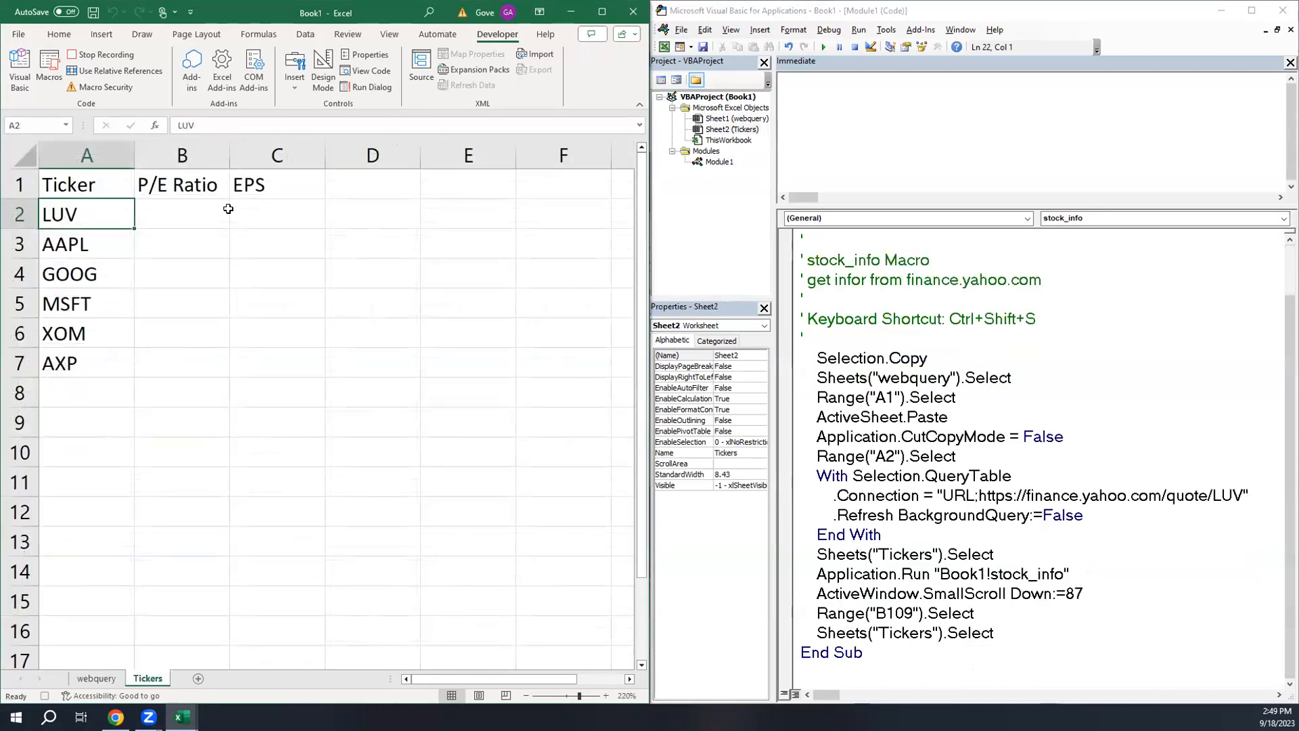
pyautogui.click(103, 679)
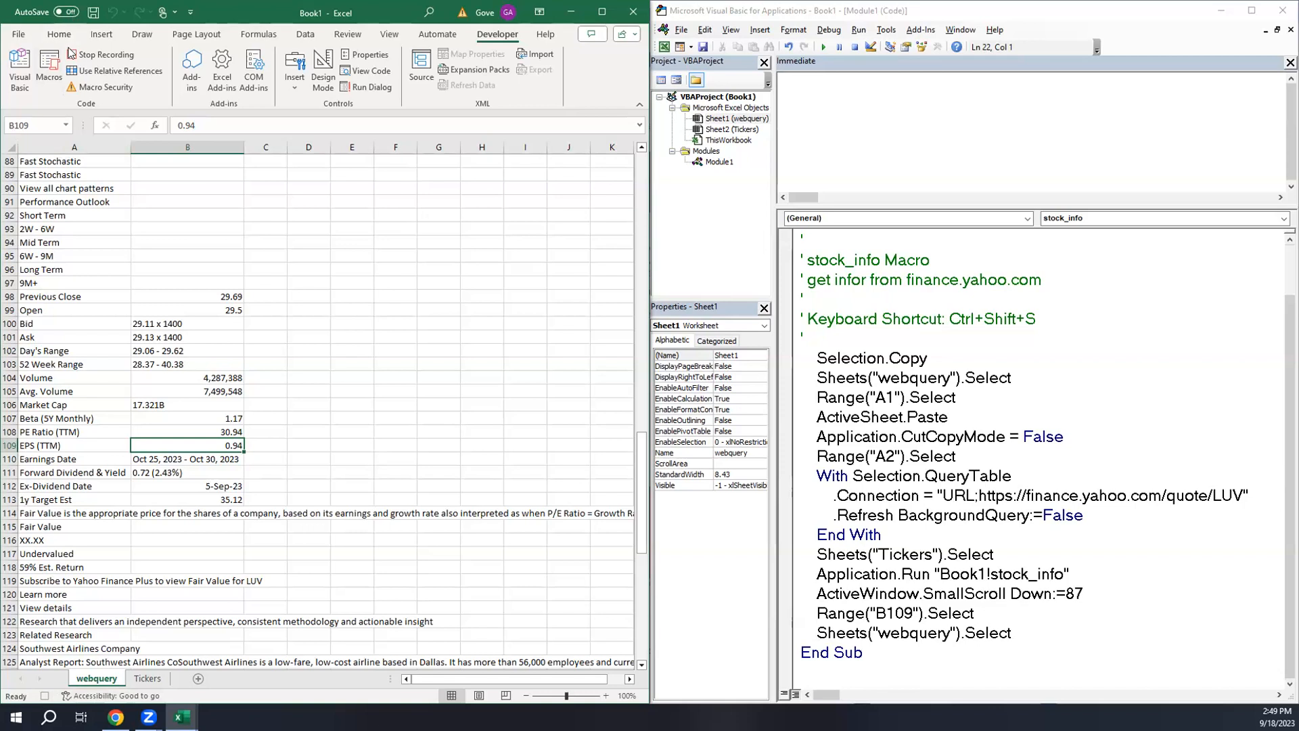
# - Stop the macro recording and delete the recorded lines between End With and End Sub in stock_info
pyautogui.click(104, 57)
pyautogui.moveTo(810, 549); pyautogui.dragTo(1083, 634)
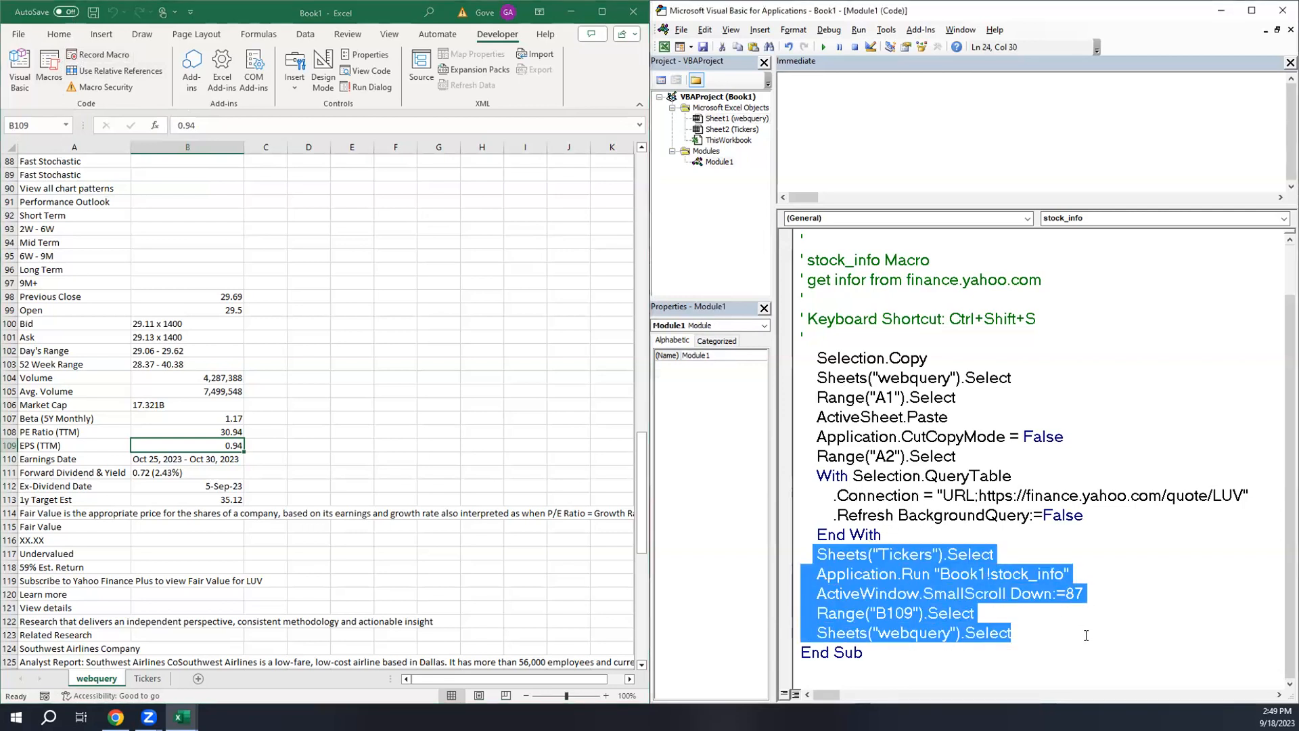
pyautogui.press('Delete')
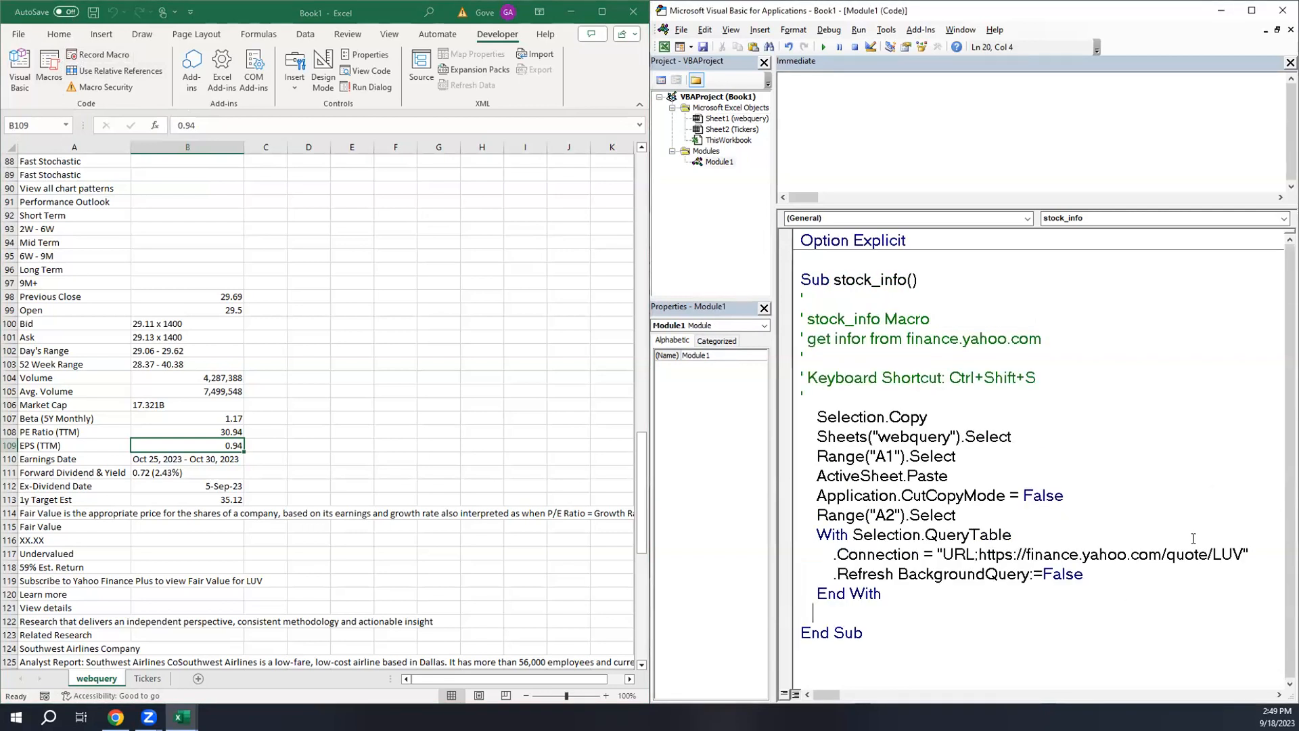
# - Remove the LUV ticker from the connection URL so it ends at quote/, and highlight the code that selects cell A1
pyautogui.moveTo(1213, 555); pyautogui.dragTo(1244, 557)
pyautogui.click(1243, 552)
pyautogui.press('BackSpace')
pyautogui.press('BackSpace')
pyautogui.press('BackSpace')
pyautogui.click(1224, 550)
pyautogui.moveTo(889, 418); pyautogui.dragTo(955, 457)
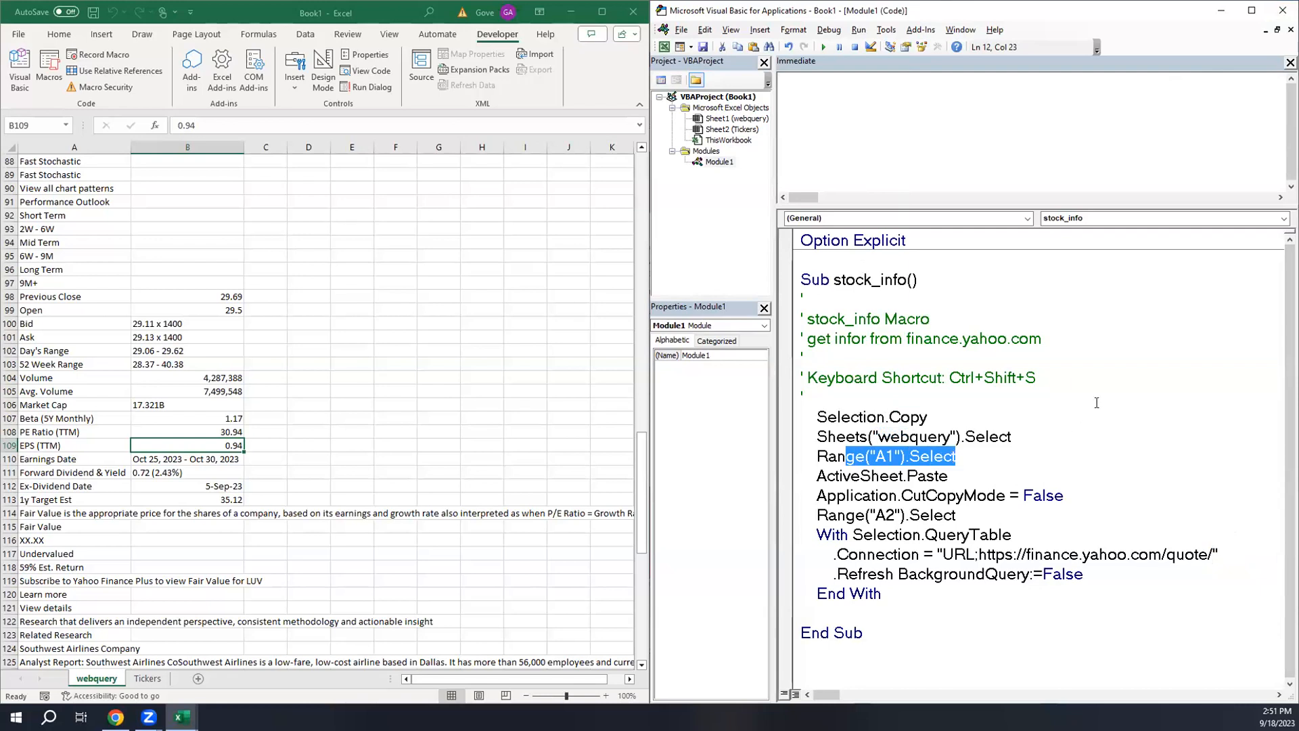
pyautogui.click(1243, 564)
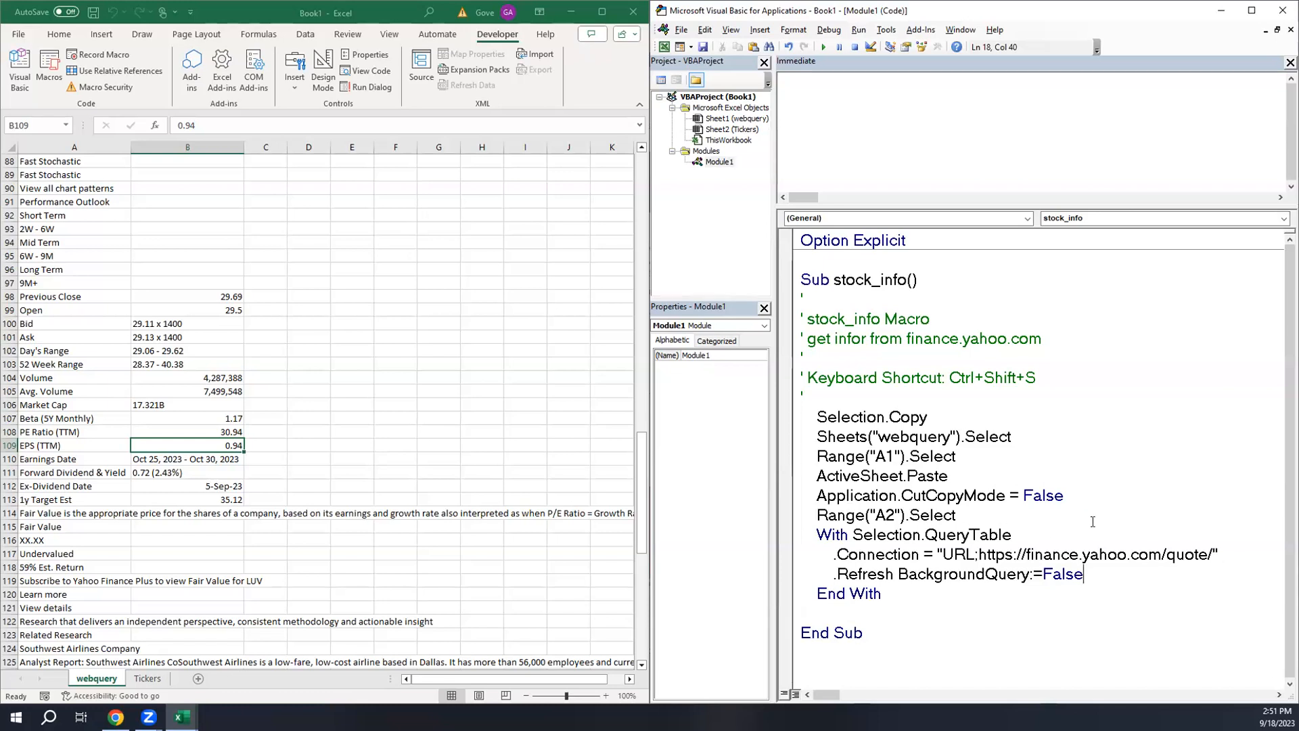
# - Append & Range("A1").Value to the connection URL string, widening the code editor window to fit the line
pyautogui.click(1239, 555)
pyautogui.write('&')
pyautogui.moveTo(907, 456); pyautogui.dragTo(816, 459)
pyautogui.hotkey('ctrl', 'c')
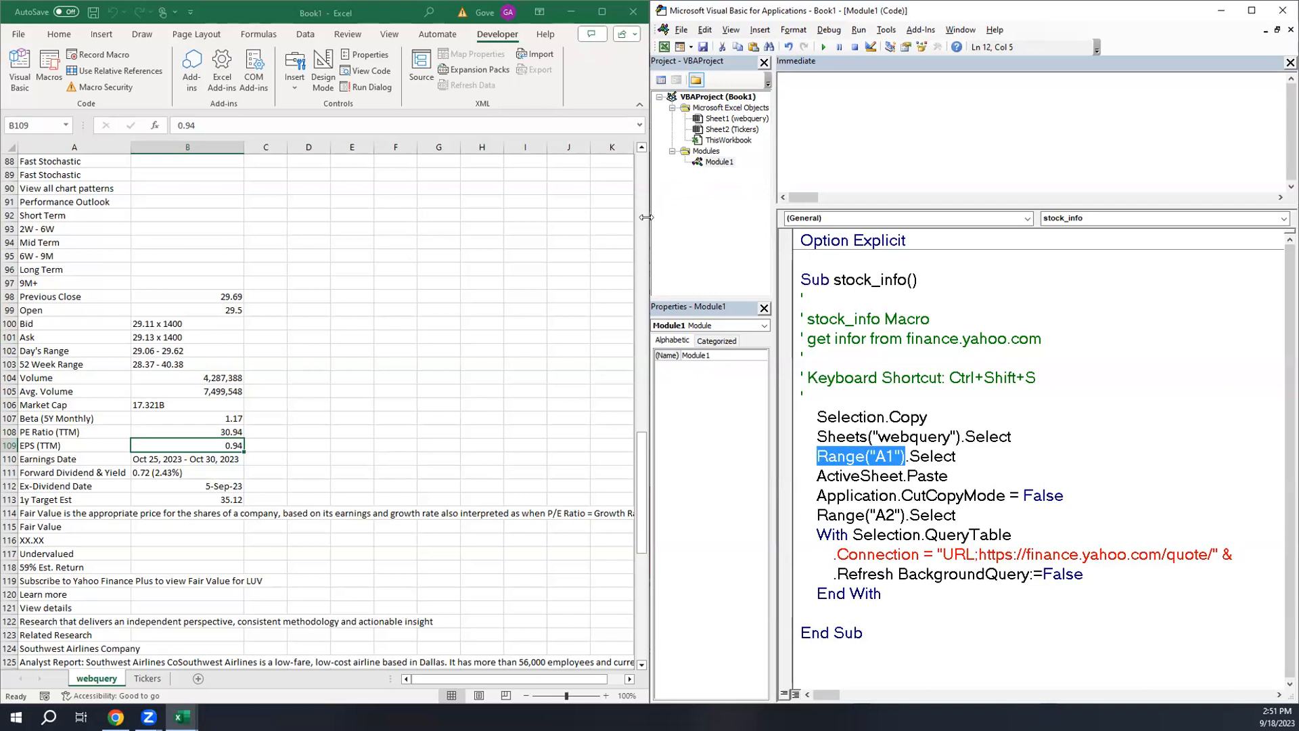
pyautogui.moveTo(646, 217); pyautogui.dragTo(573, 224)
pyautogui.click(1206, 548)
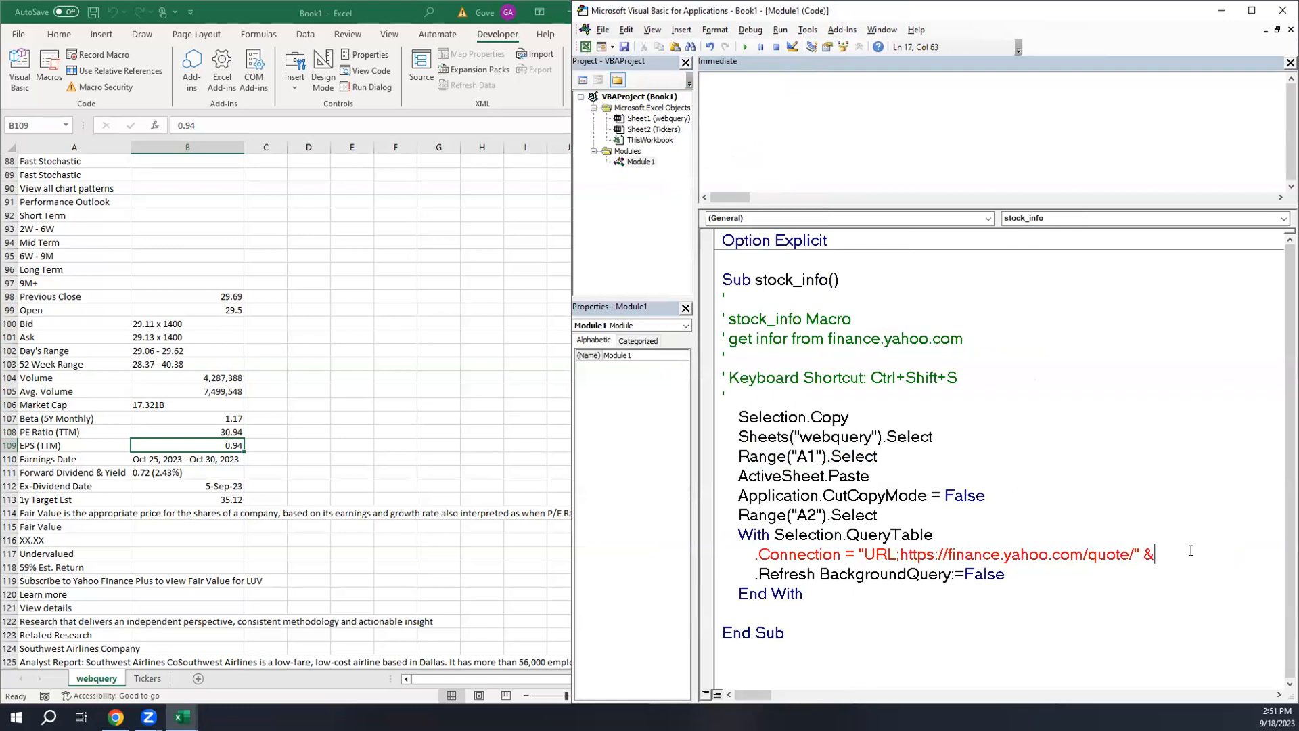
pyautogui.hotkey('ctrl', 'v')
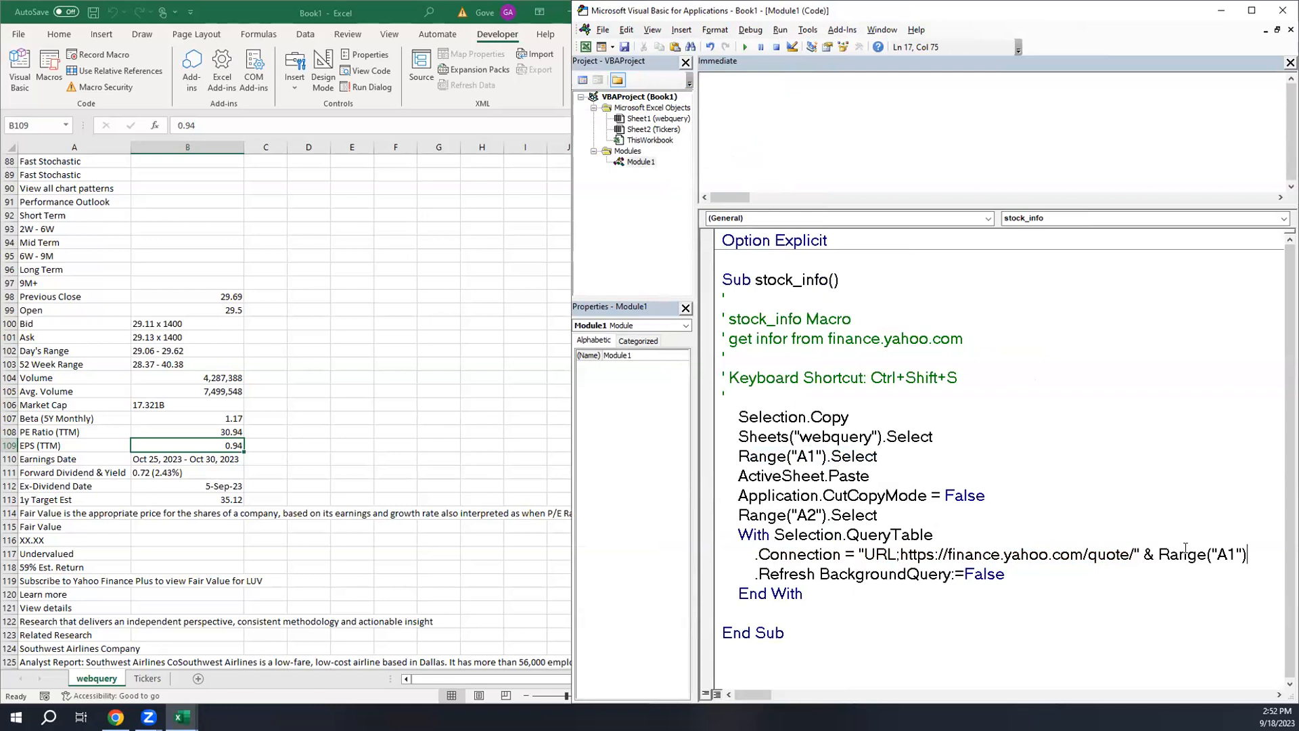
pyautogui.write('.')
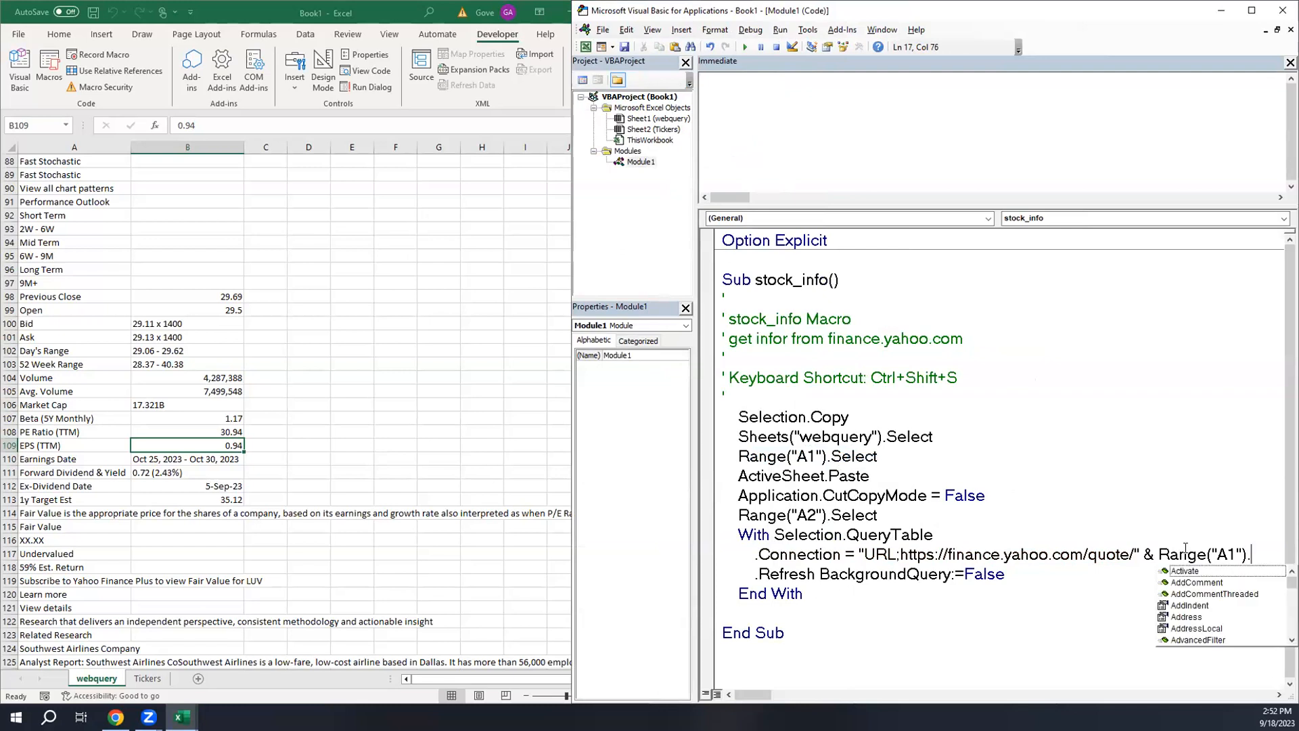
pyautogui.write('value')
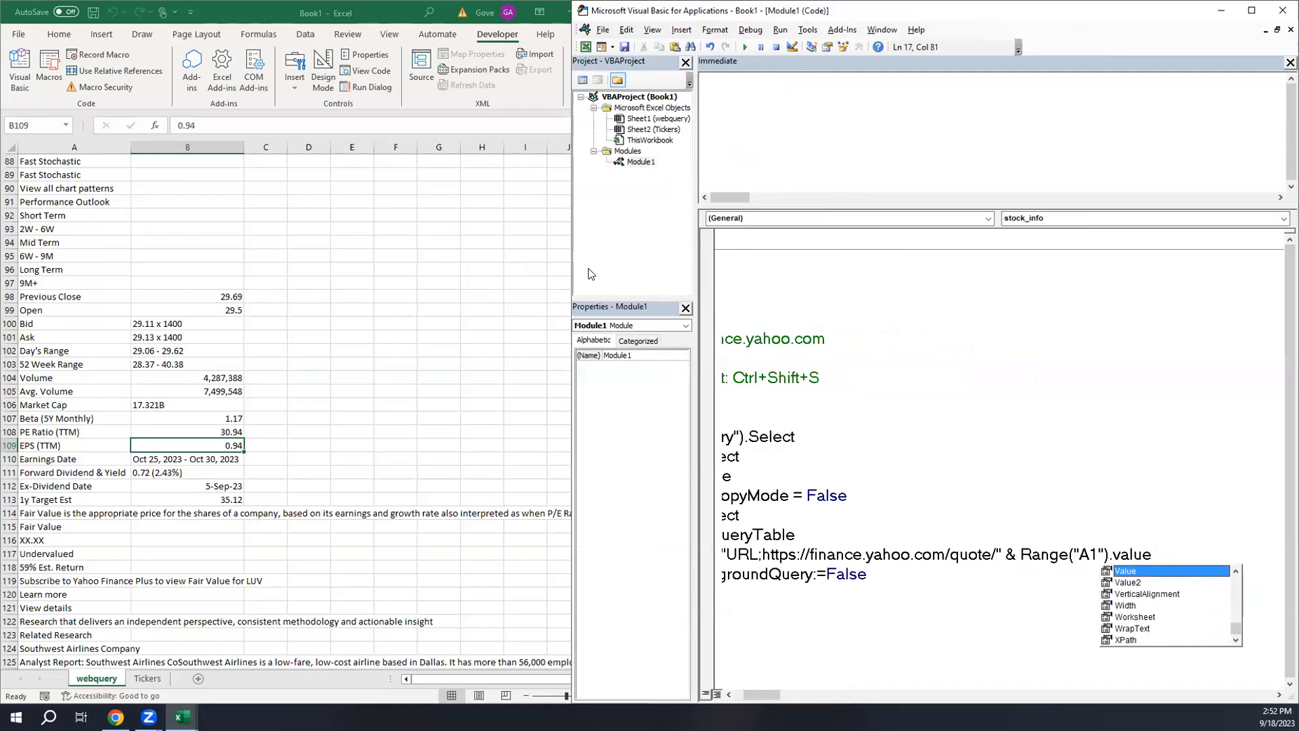
pyautogui.moveTo(568, 268); pyautogui.dragTo(522, 268)
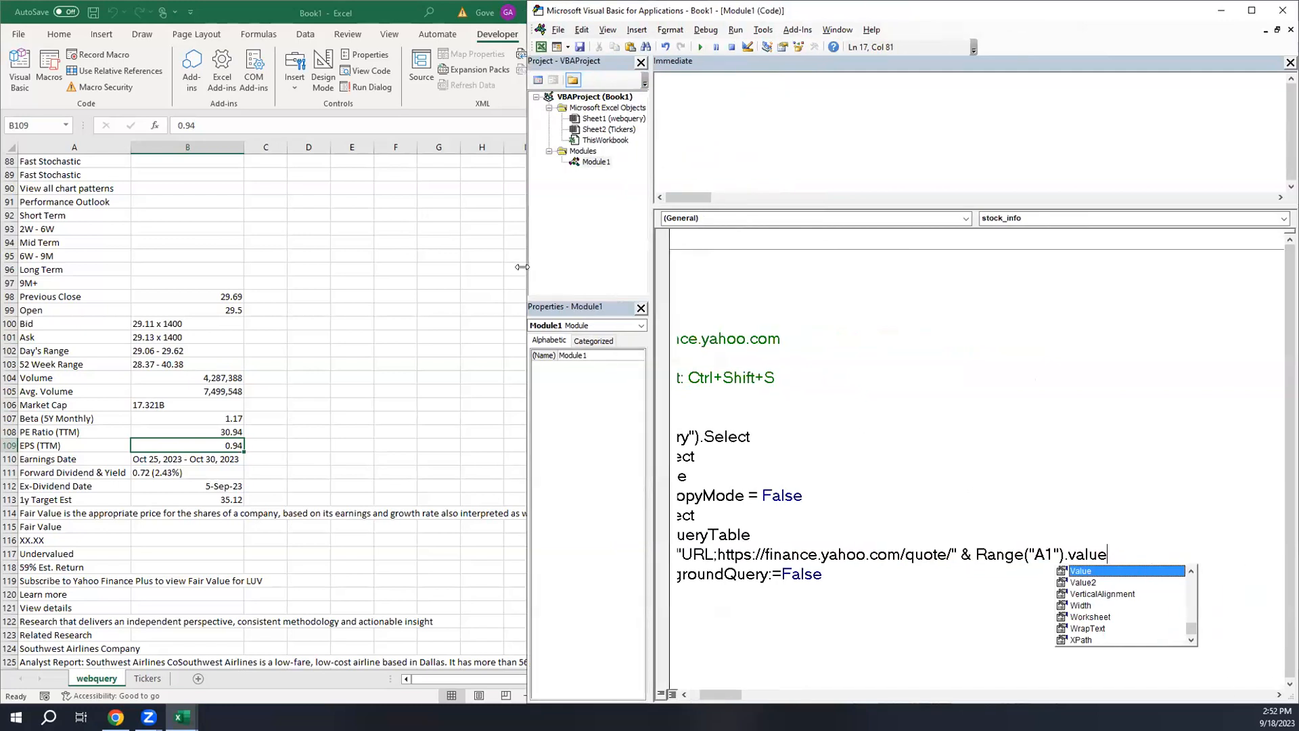
pyautogui.press('Home')
pyautogui.click(969, 588)
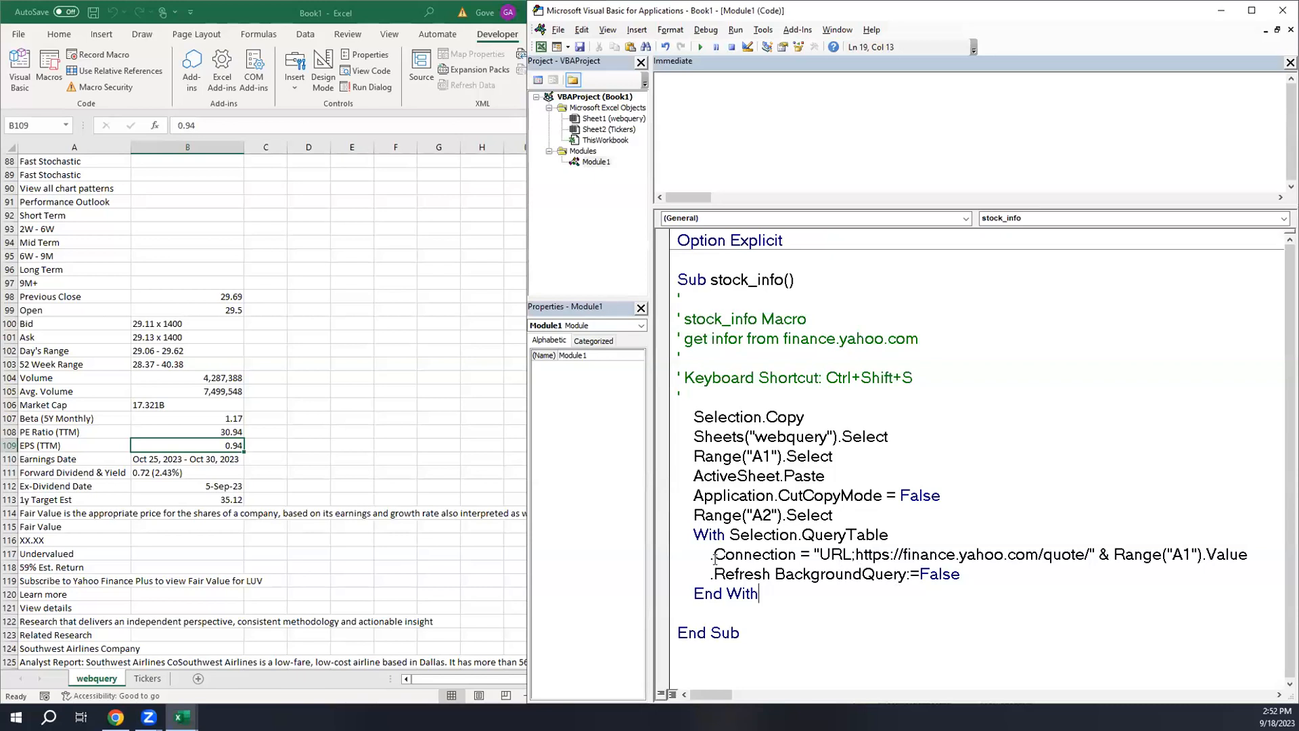
pyautogui.moveTo(816, 555); pyautogui.dragTo(871, 539)
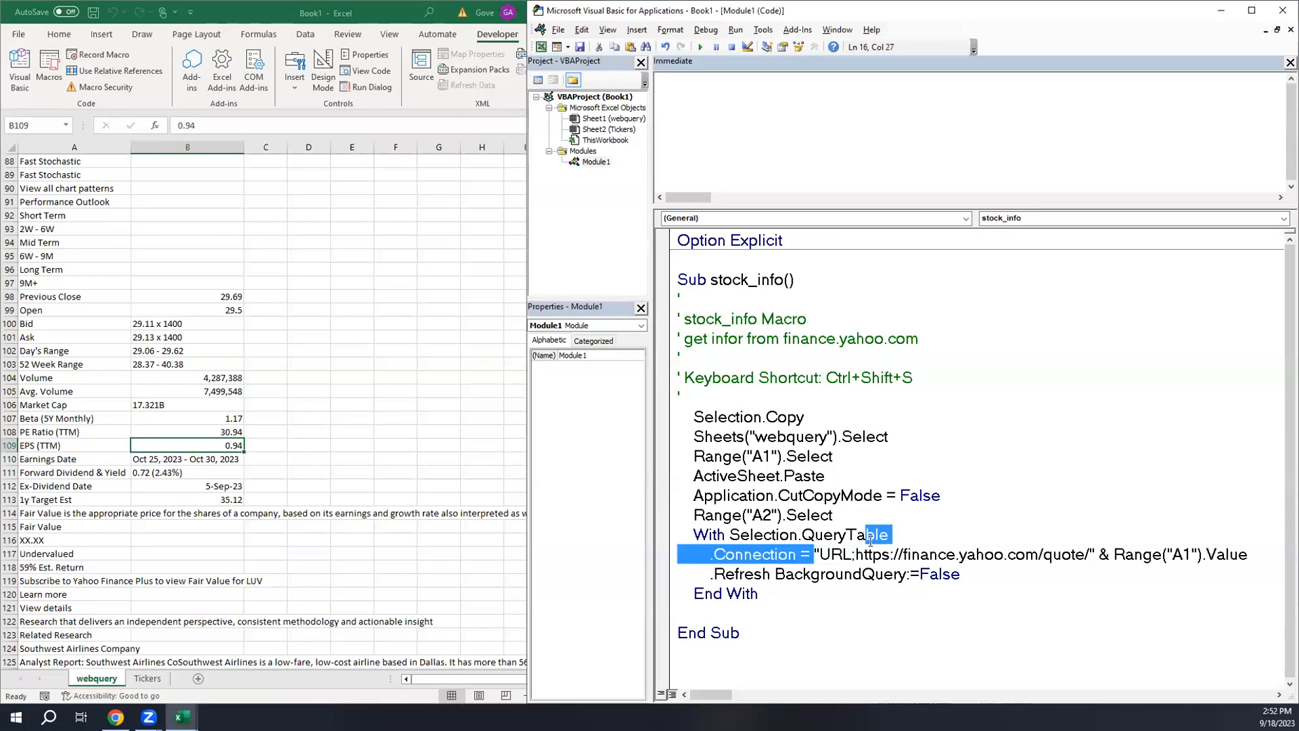
# - Review the With block in stock_info, highlighting the Connection property, the Selection object, the Range("A2").Select line and the quoted URL text
pyautogui.click(764, 555)
pyautogui.doubleClick(749, 555)
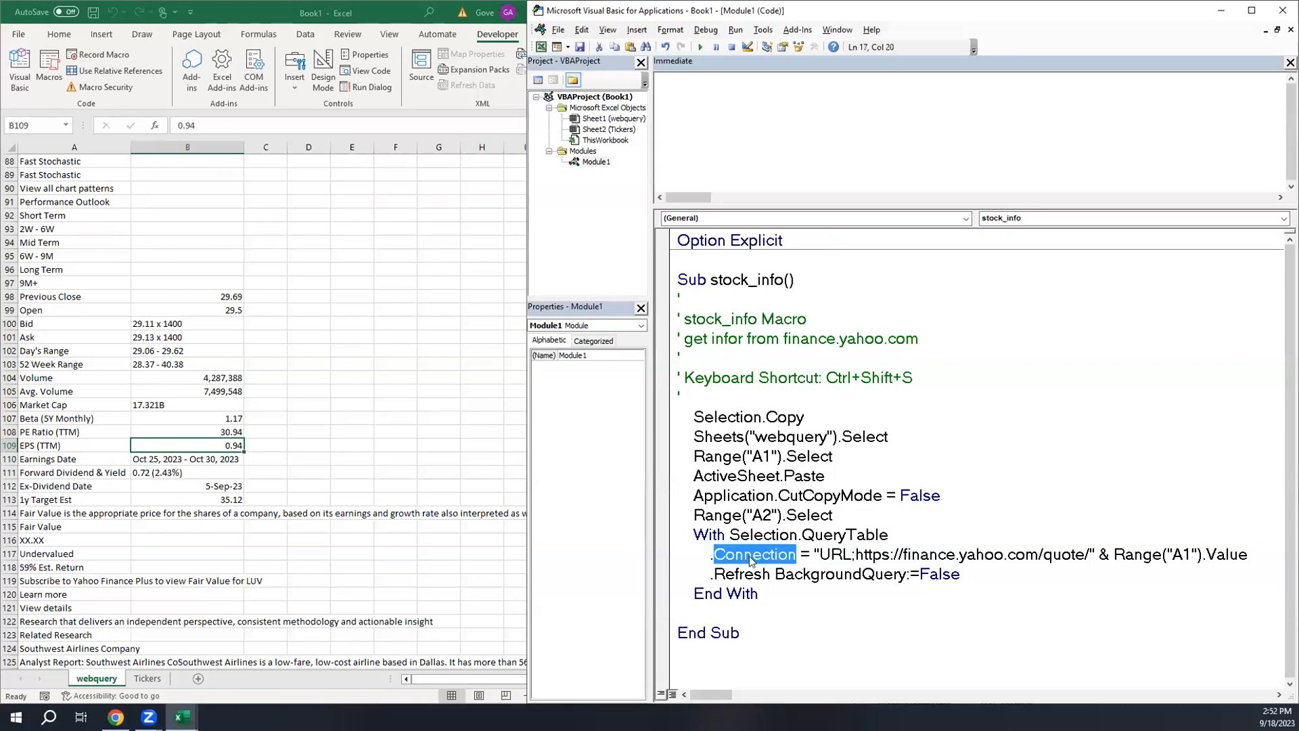
pyautogui.doubleClick(816, 538)
pyautogui.doubleClick(761, 536)
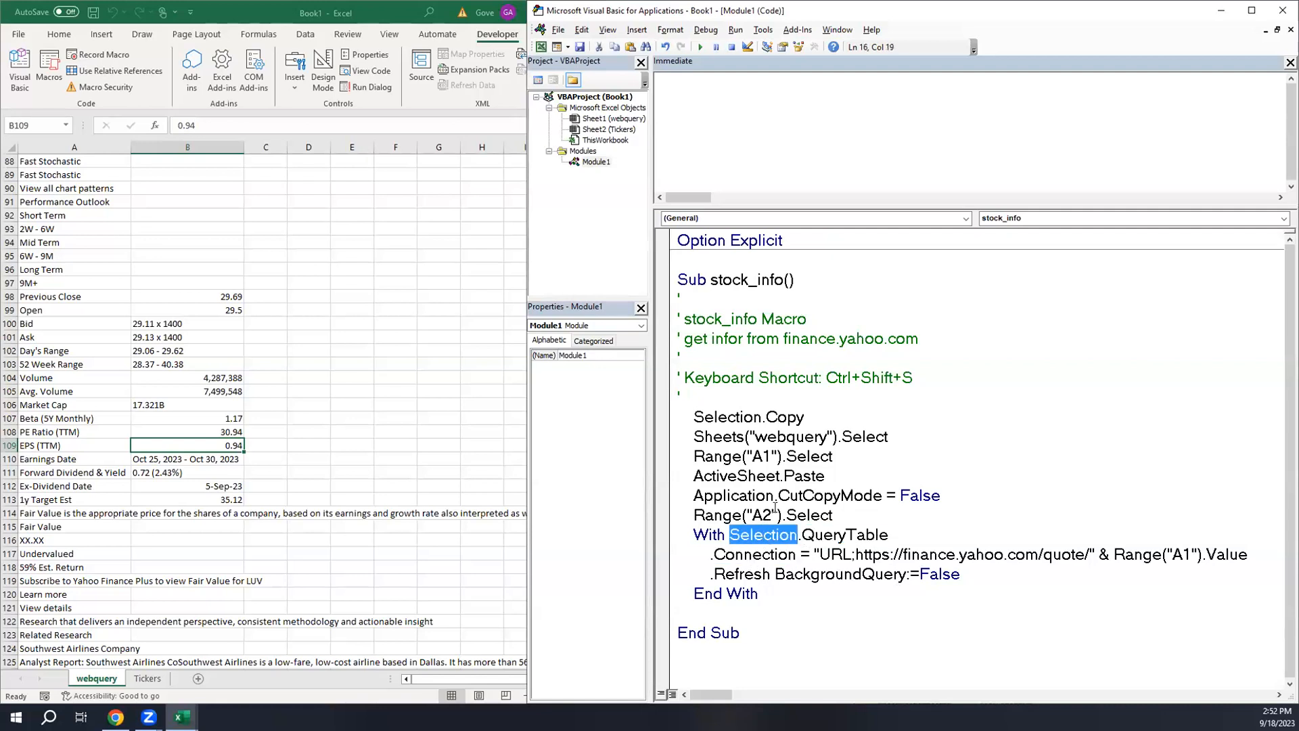
pyautogui.moveTo(833, 514); pyautogui.dragTo(689, 512)
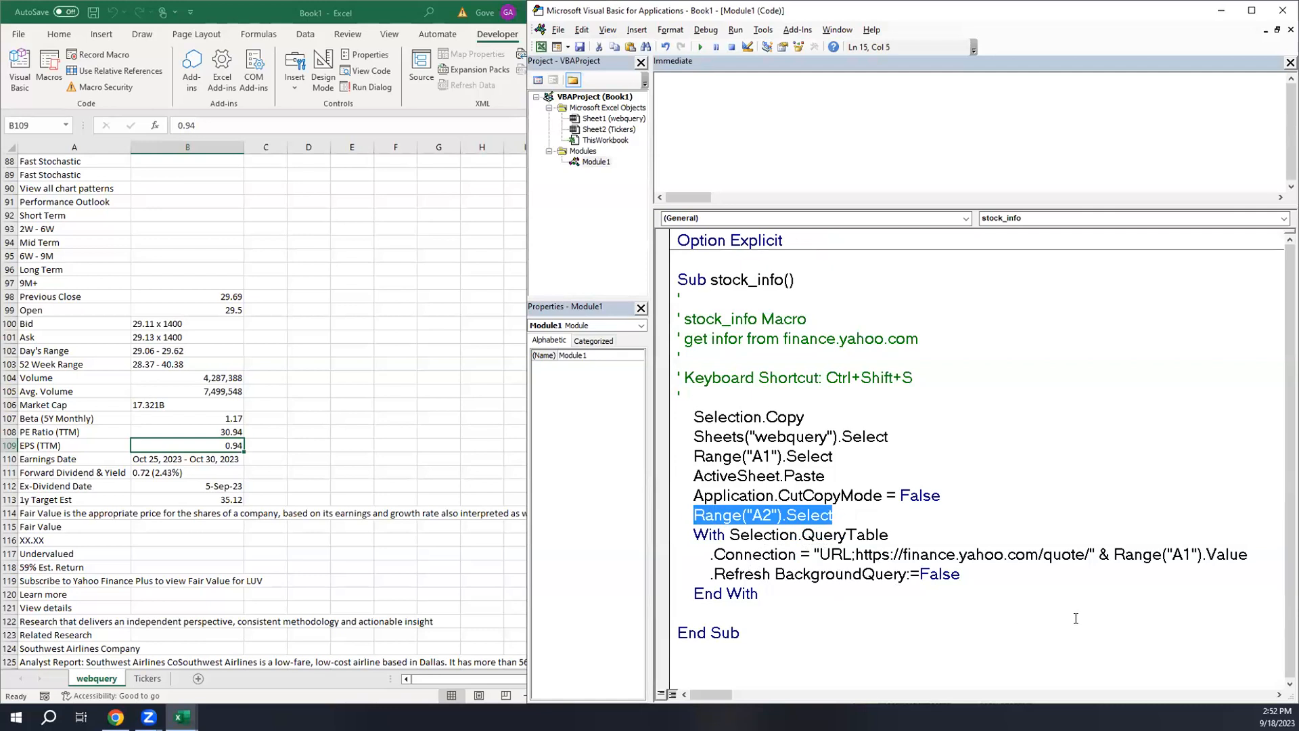
pyautogui.moveTo(1090, 555)
pyautogui.mouseDown()
pyautogui.moveTo(858, 574)
pyautogui.moveTo(820, 554)
pyautogui.moveTo(1087, 554)
pyautogui.mouseUp()
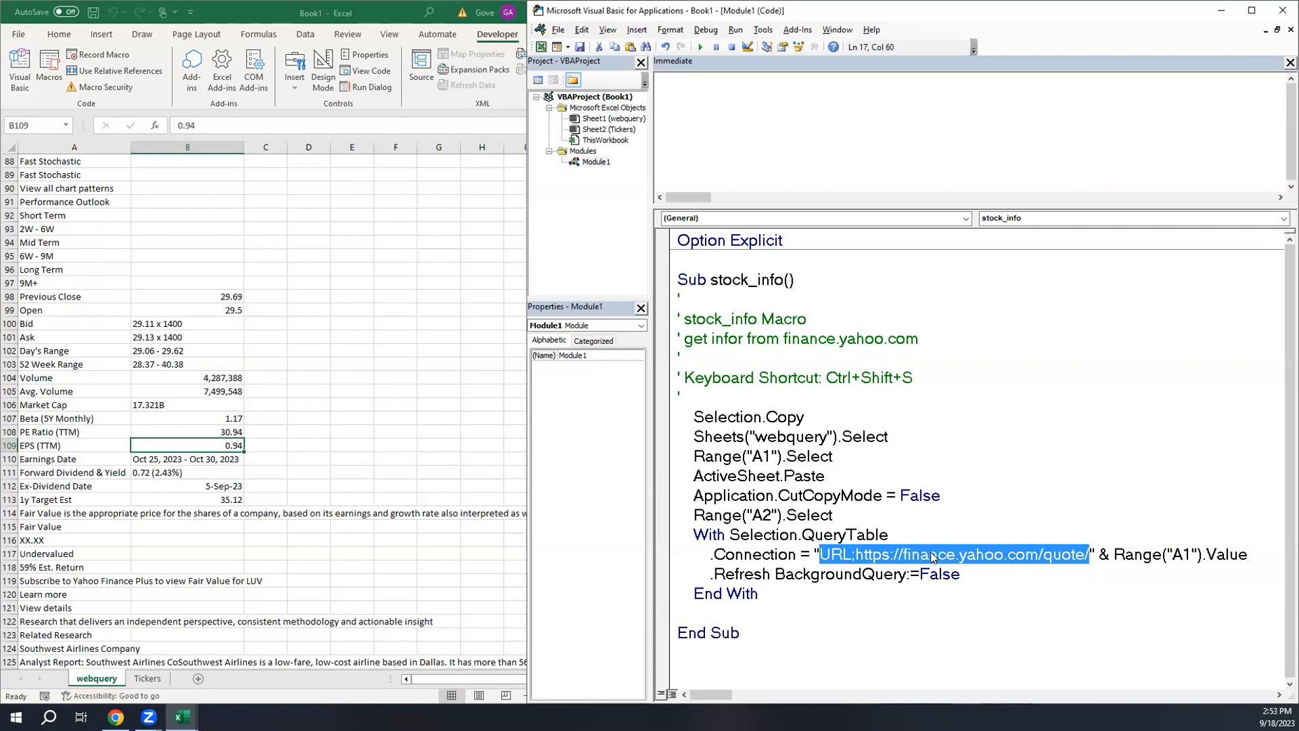
# - Print Range("A1").Value in the Immediate window with debug.Print, and review the appended cell reference and the .Refresh BackgroundQuery line
pyautogui.moveTo(1114, 555); pyautogui.dragTo(1249, 543)
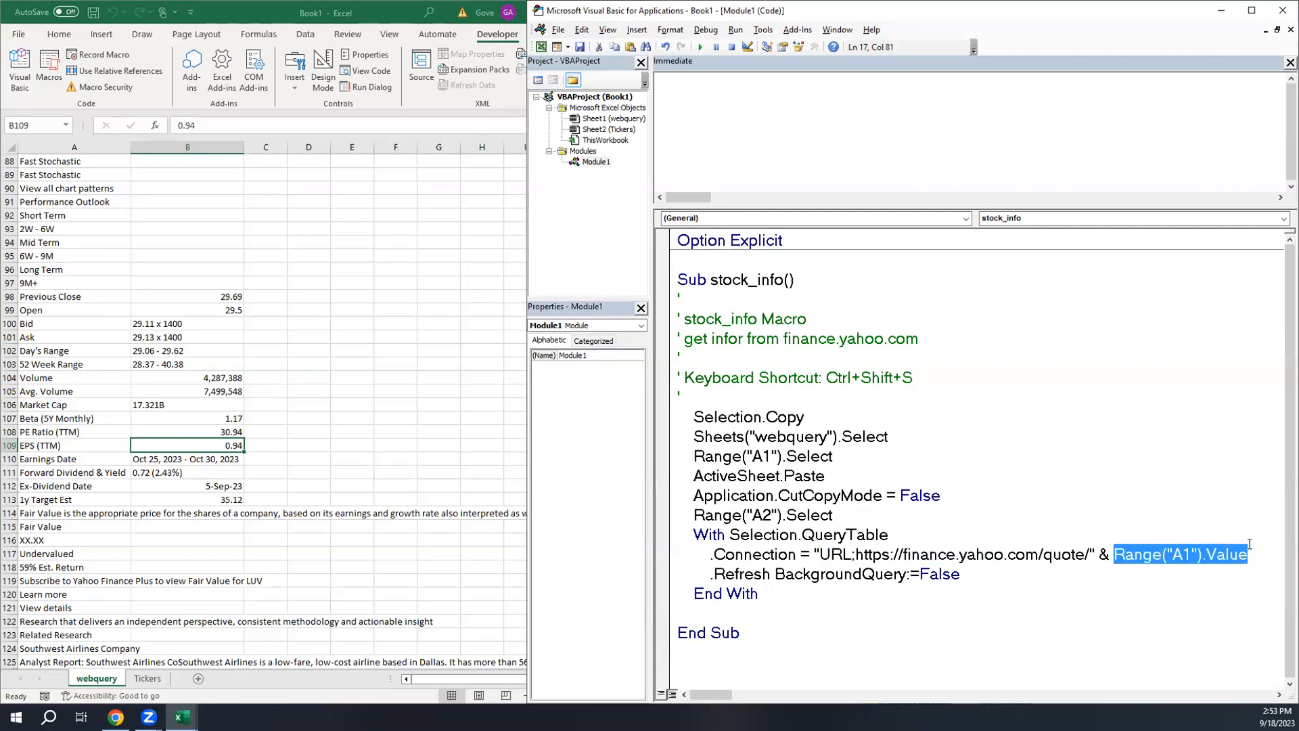
pyautogui.click(700, 107)
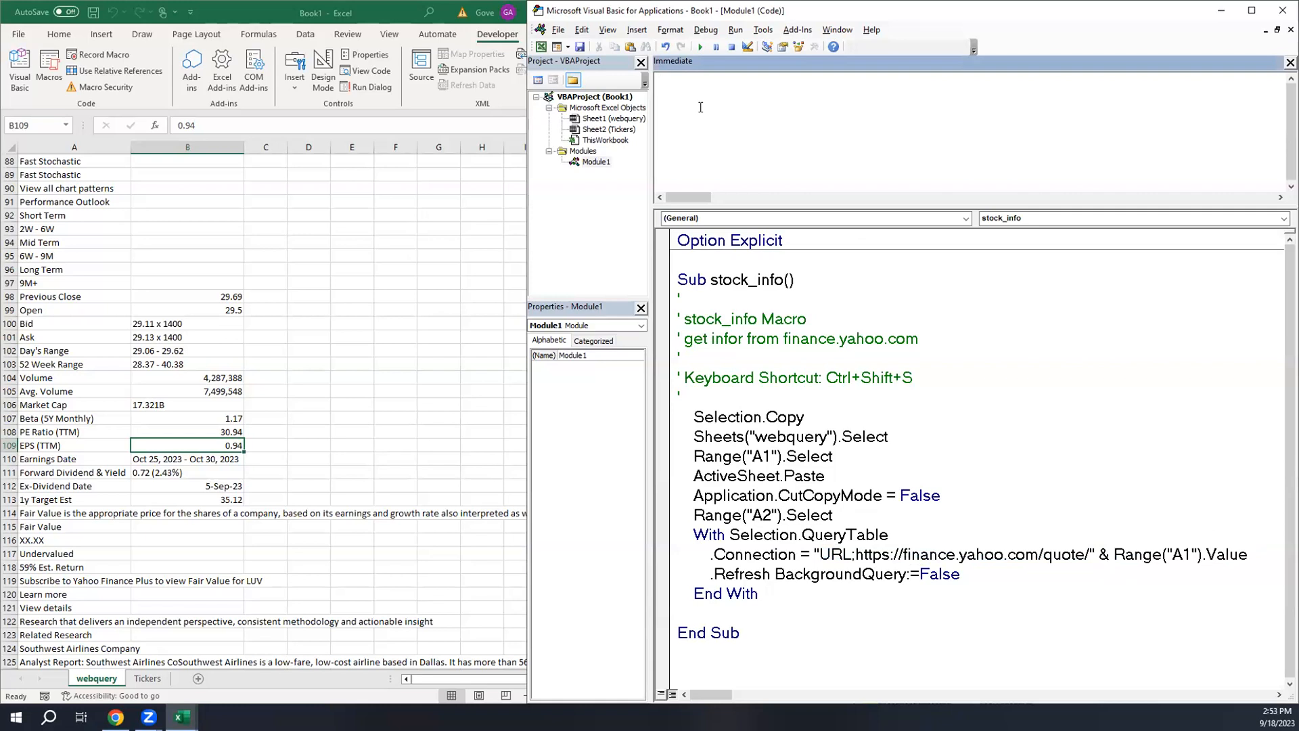
pyautogui.write('debug.Print Range("A1").Value')
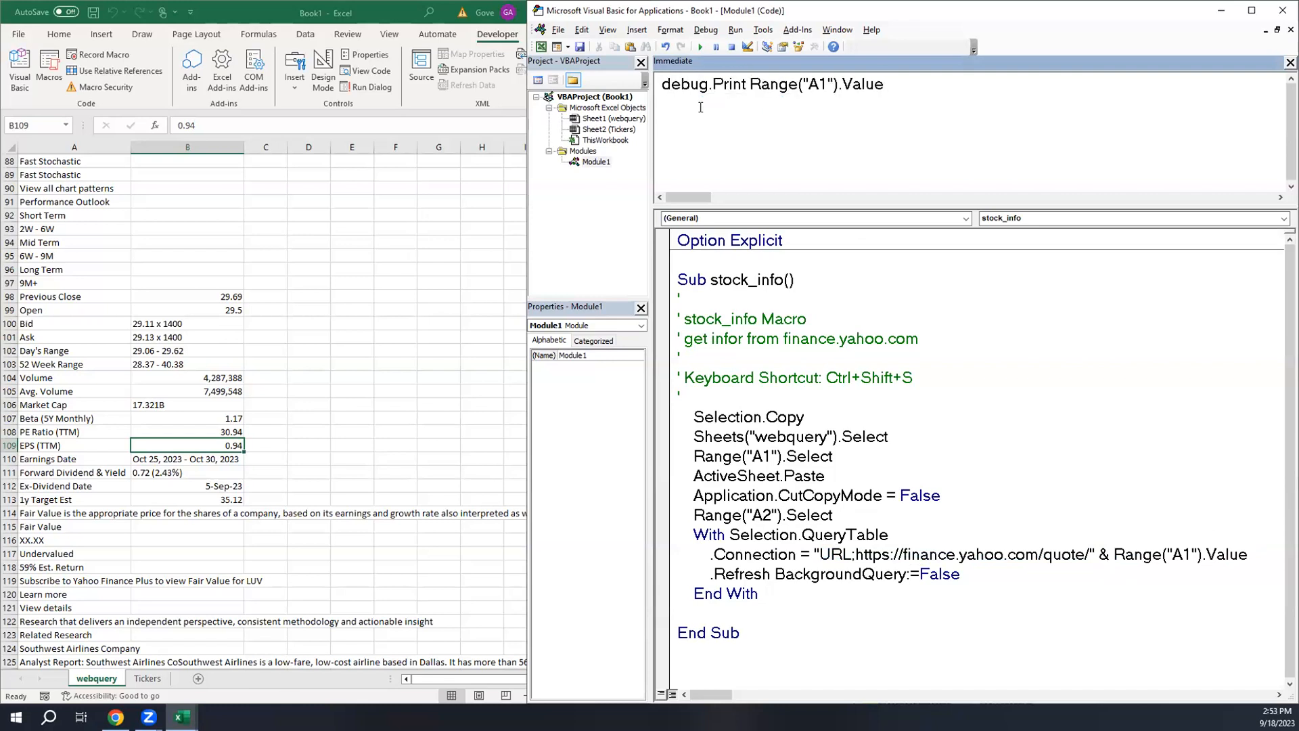
pyautogui.press('Return')
pyautogui.moveTo(1251, 555); pyautogui.dragTo(1090, 564)
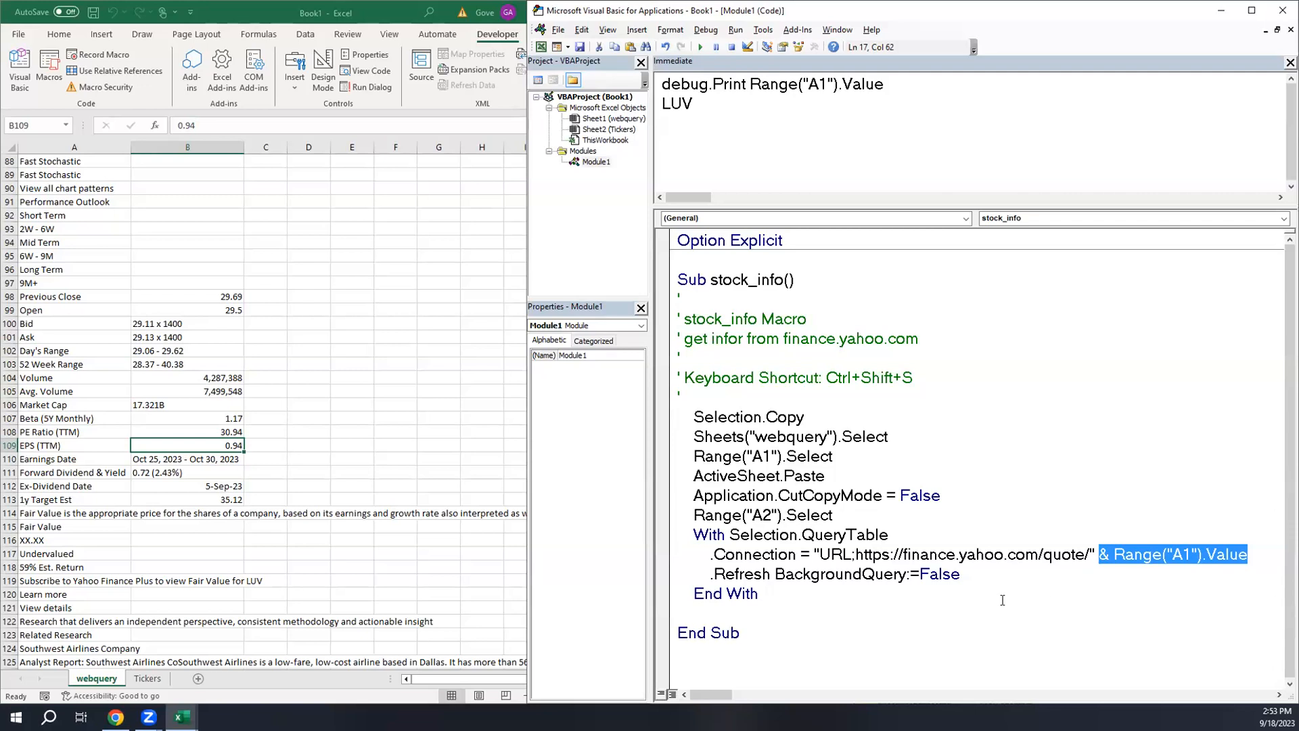
pyautogui.moveTo(968, 574); pyautogui.dragTo(689, 577)
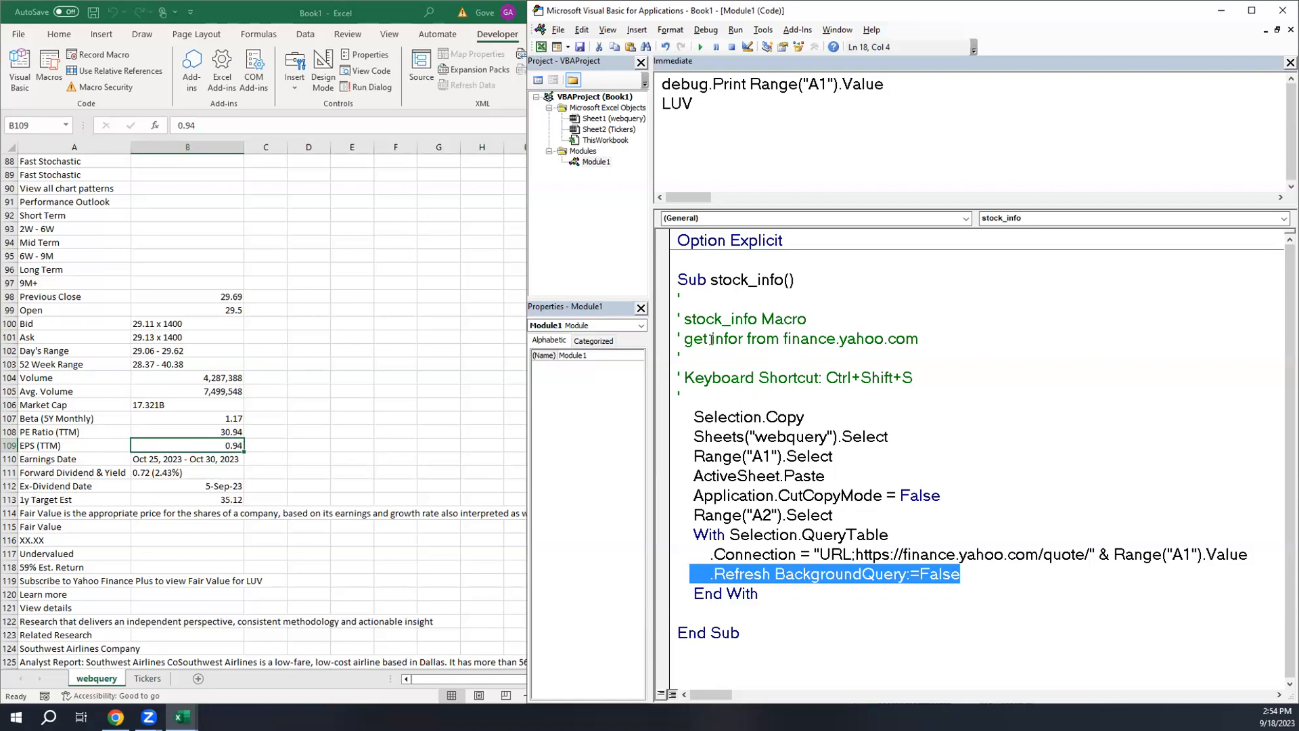
# - Run the stock_info macro on the GOOG ticker in cell A4 of the Tickers sheet
pyautogui.click(144, 680)
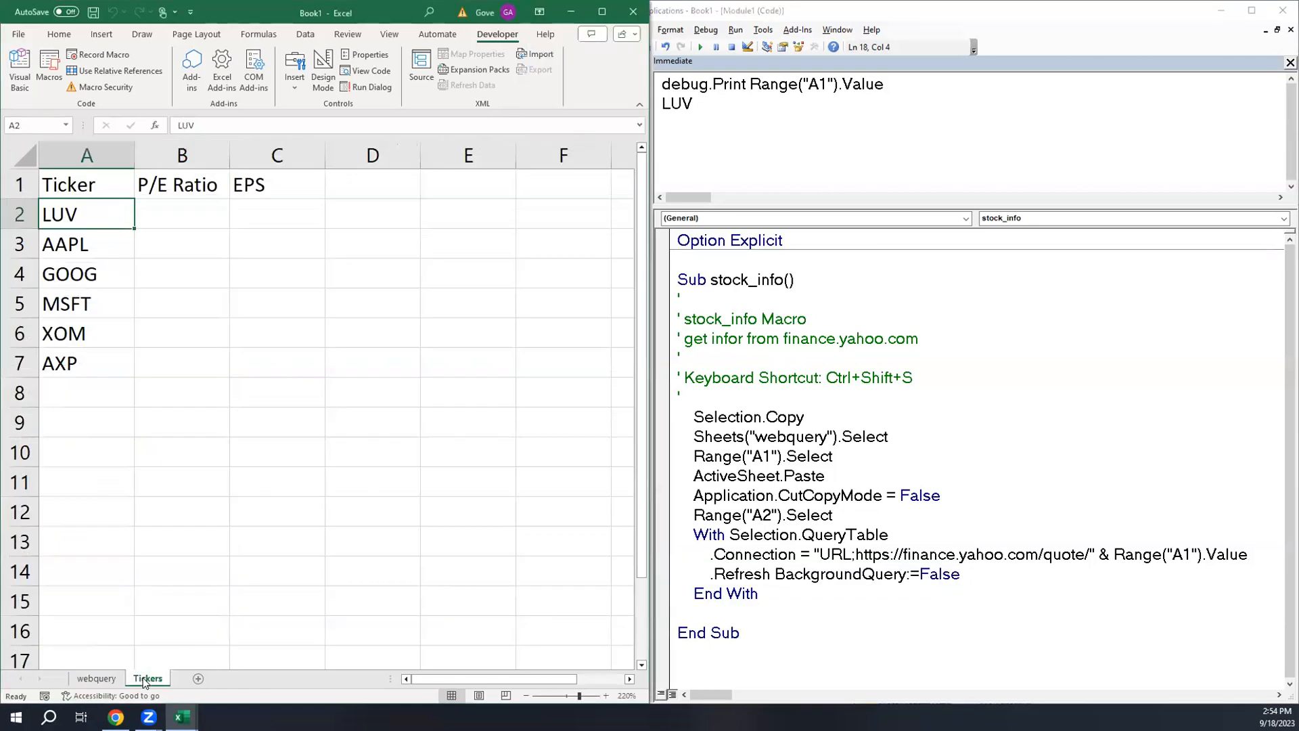
pyautogui.click(93, 278)
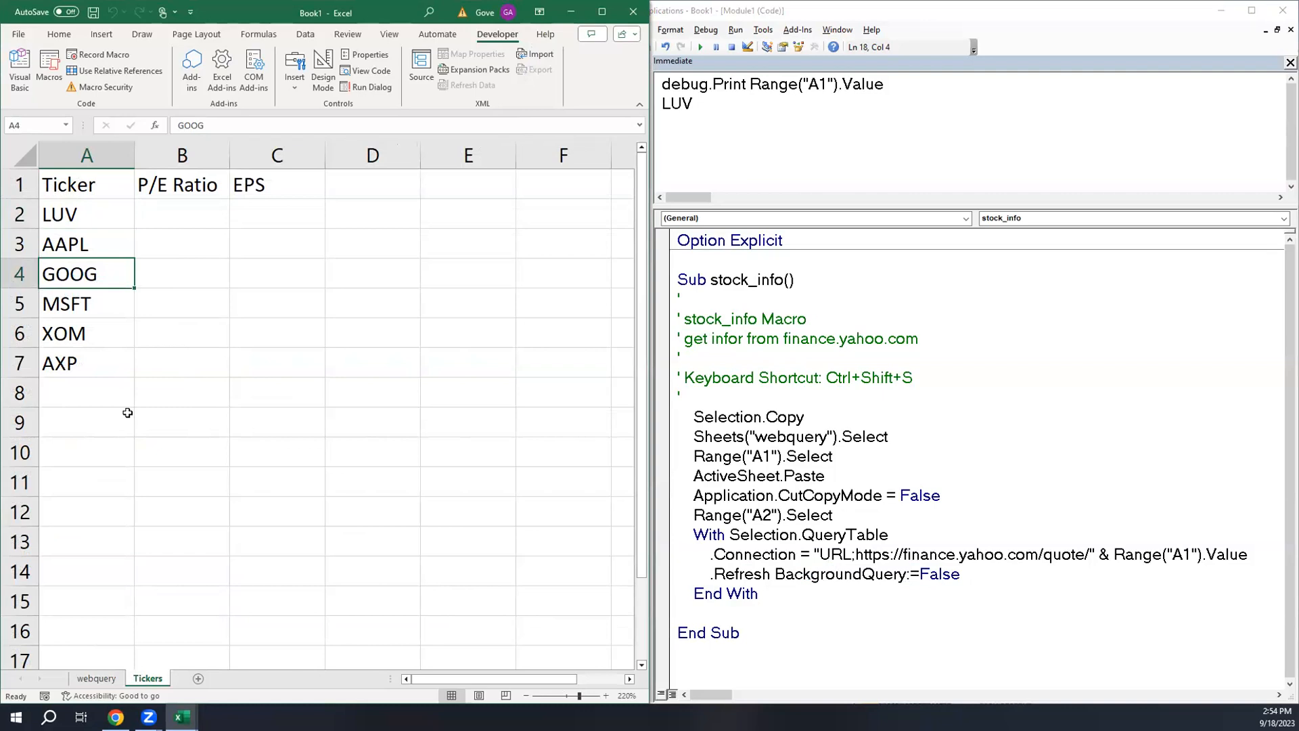
pyautogui.hotkey('ctrl', 'shift', 's')
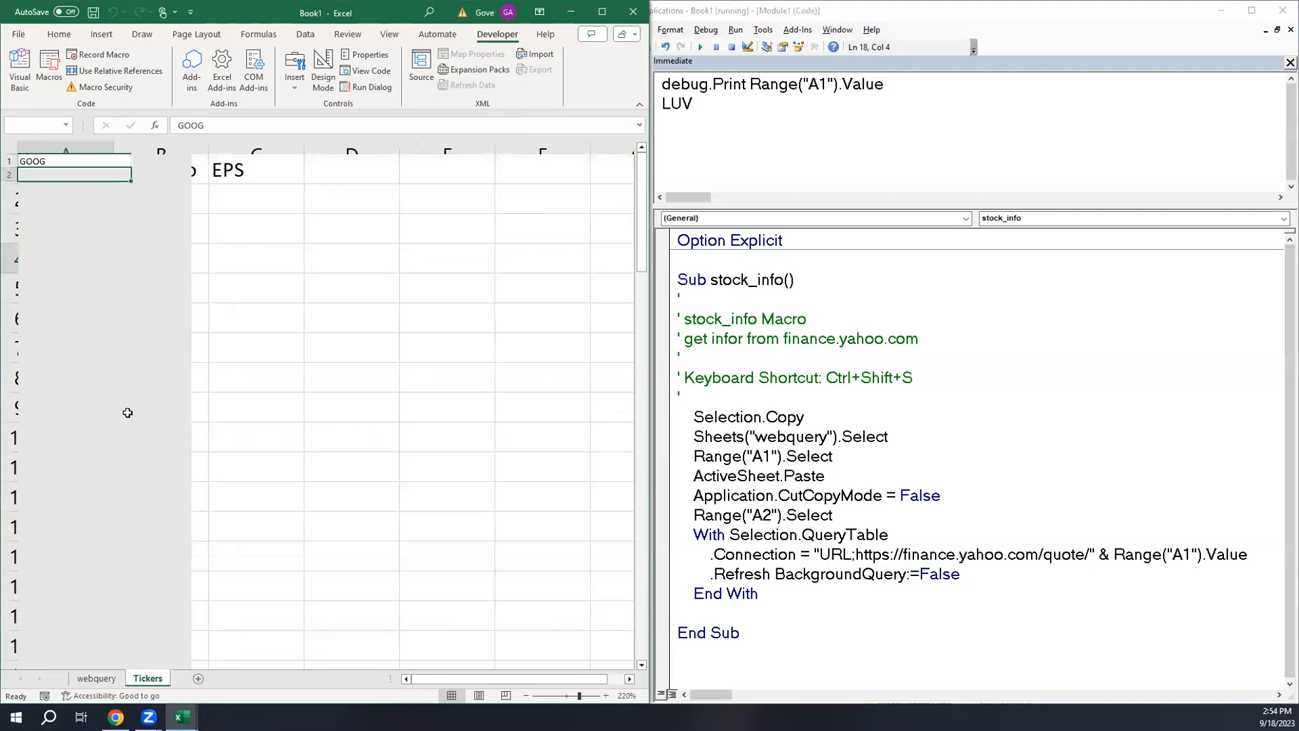
# - Examine the imported GOOG data on the webquery sheet, inspecting the EPS (TTM) and PE Ratio (TTM) values in column B
pyautogui.scroll(-8, 115, 596)
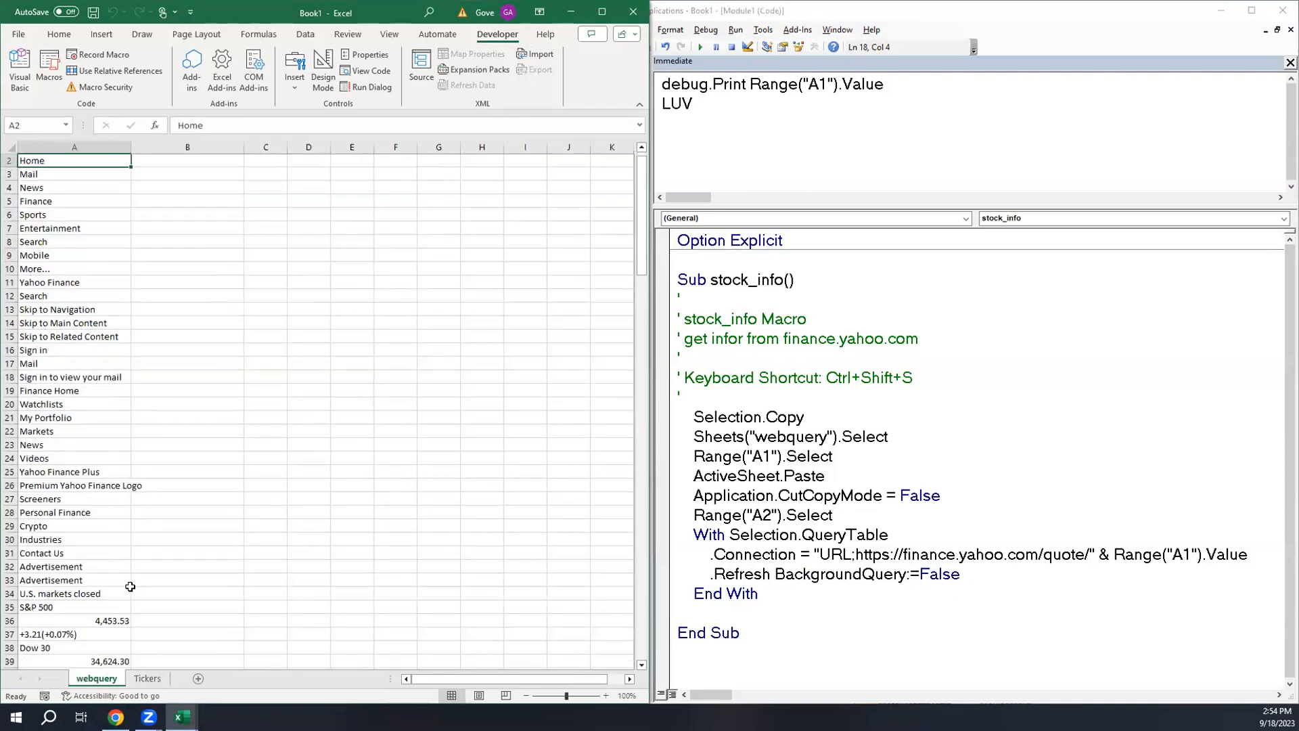
pyautogui.scroll(-4, 128, 580)
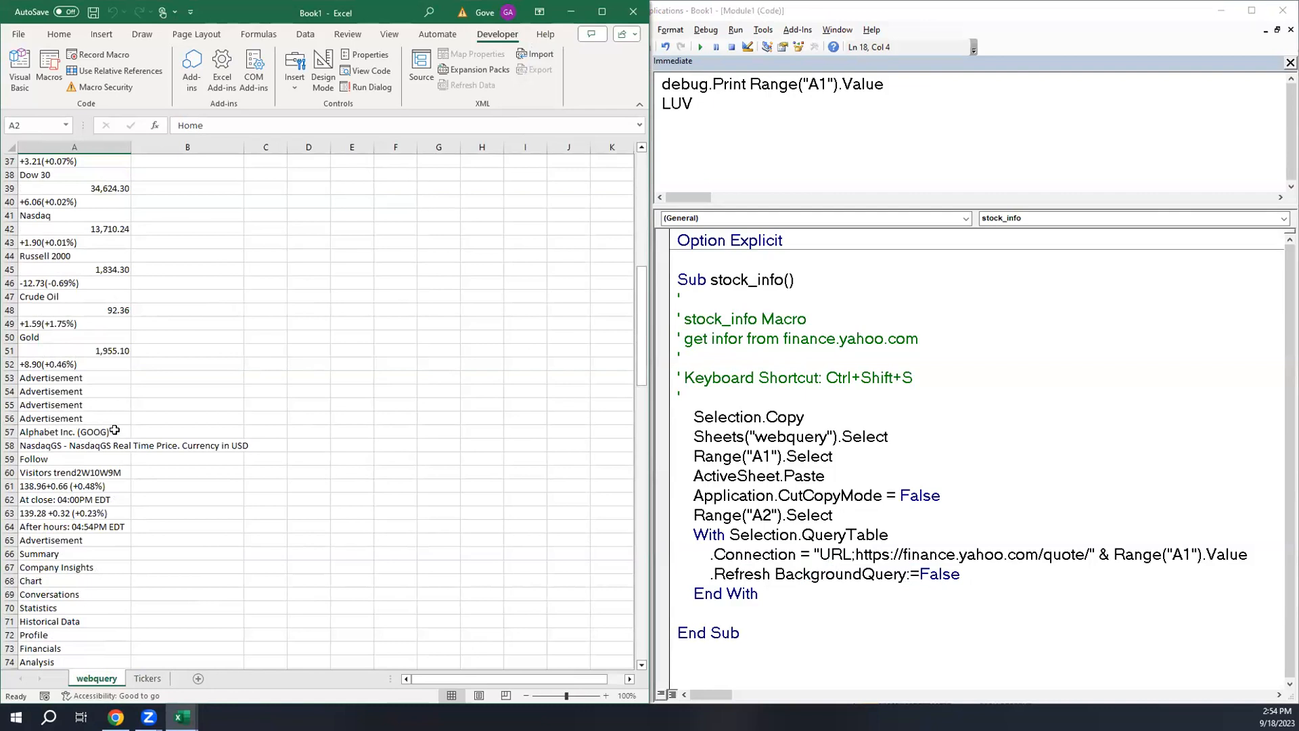
pyautogui.scroll(-3, 126, 466)
pyautogui.scroll(-15, 125, 466)
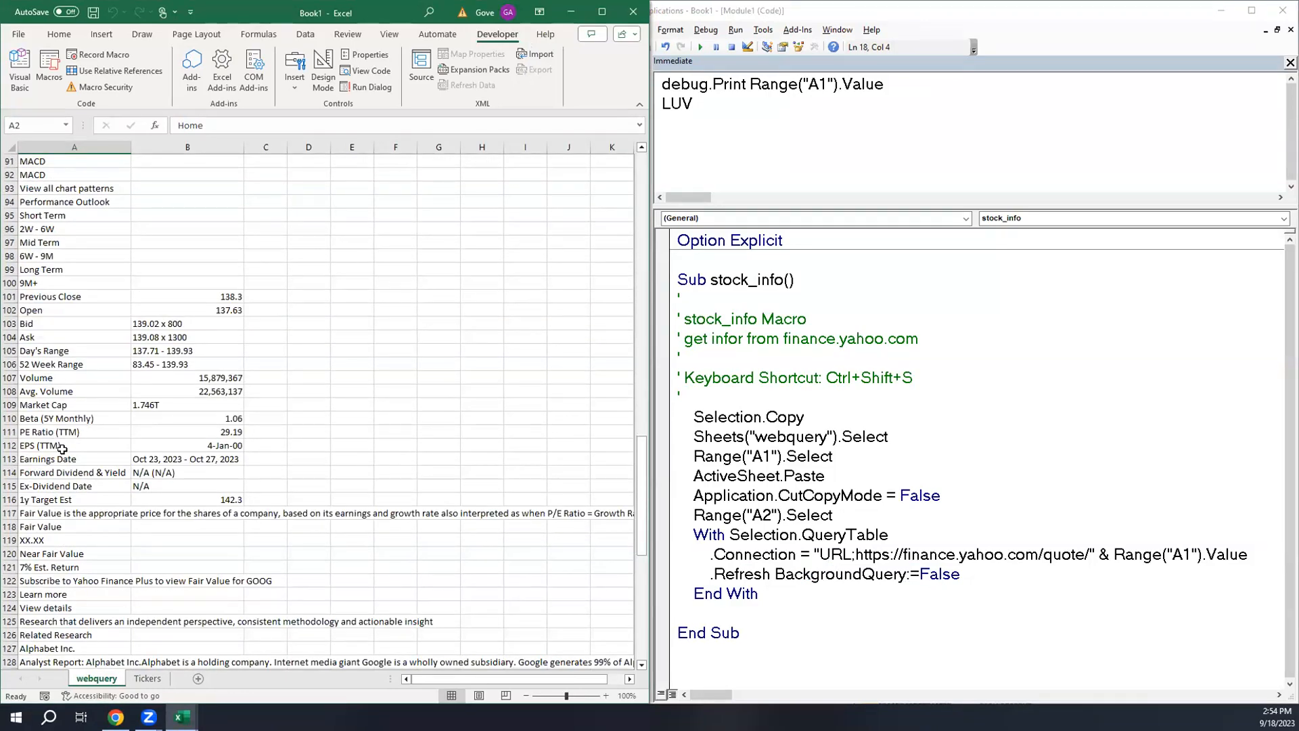
pyautogui.click(186, 448)
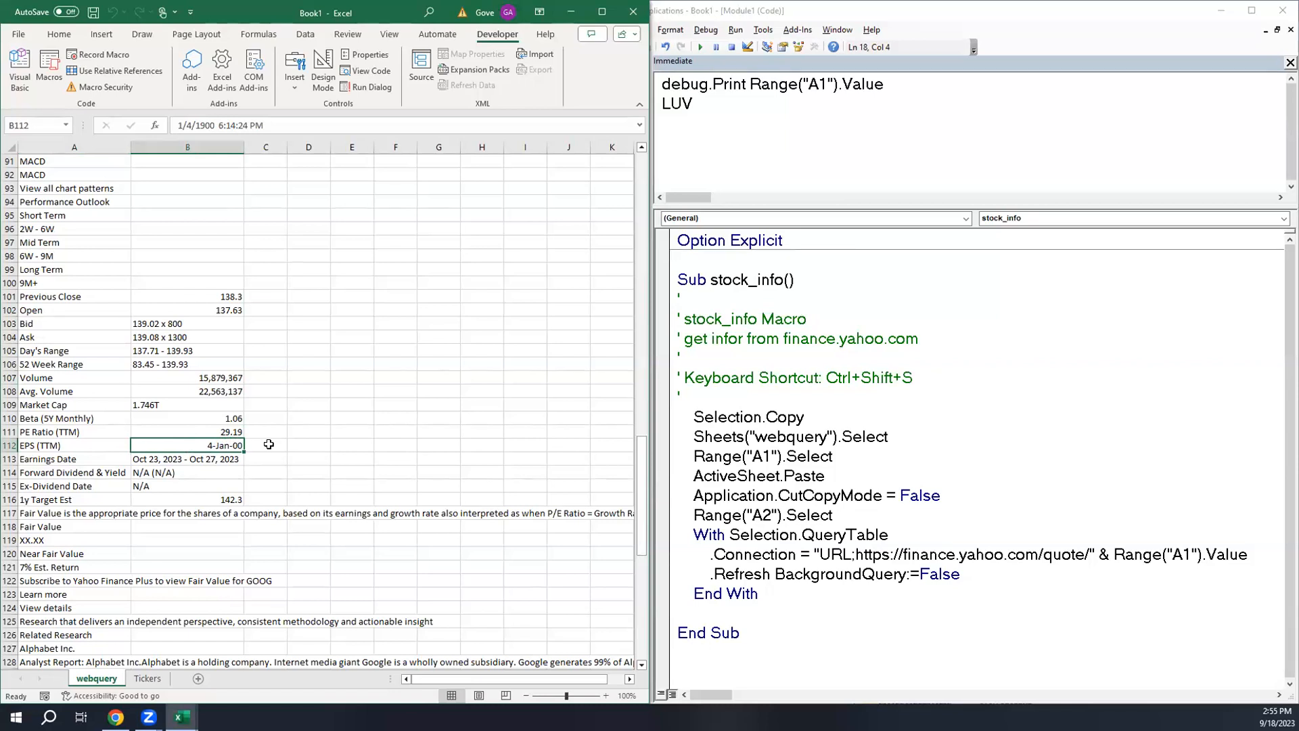
pyautogui.click(221, 432)
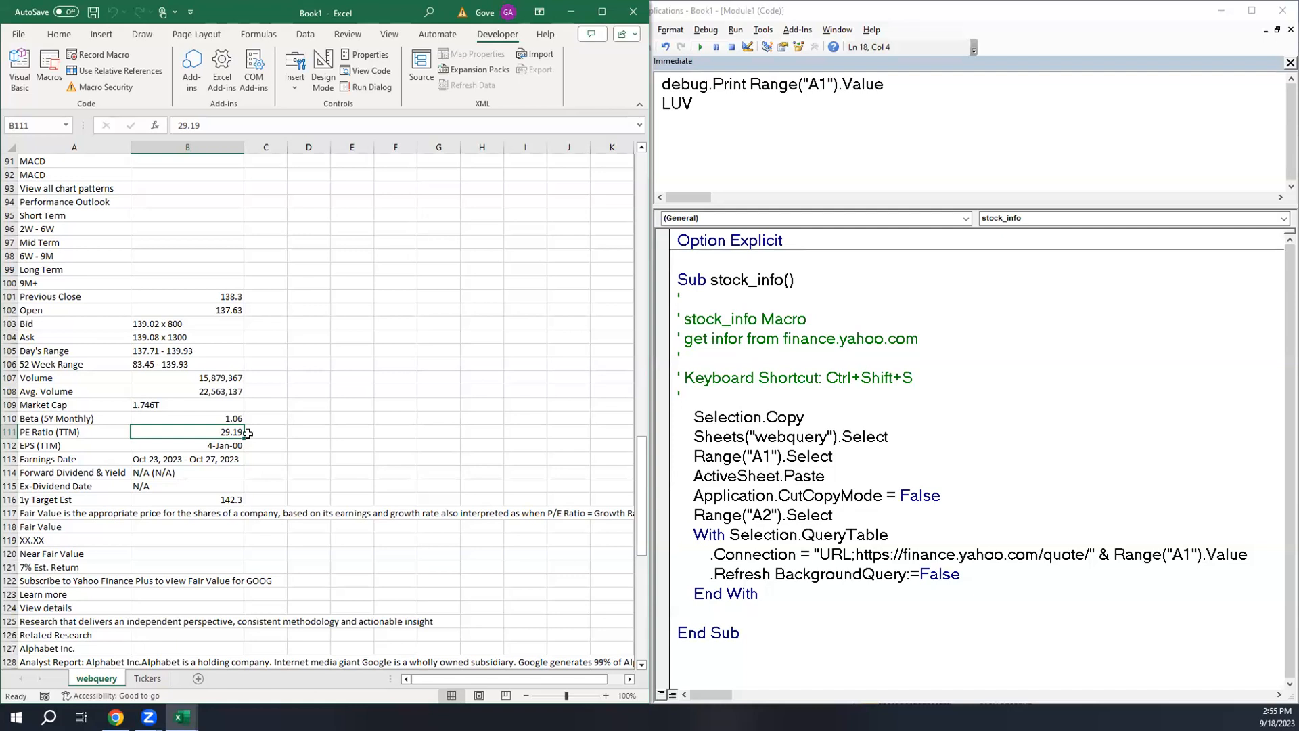
# - Trace the imported data from cell A2 down to the PE Ratio (TTM) label, and check the Yahoo Finance quote page in Chrome
pyautogui.scroll(20, 357, 289)
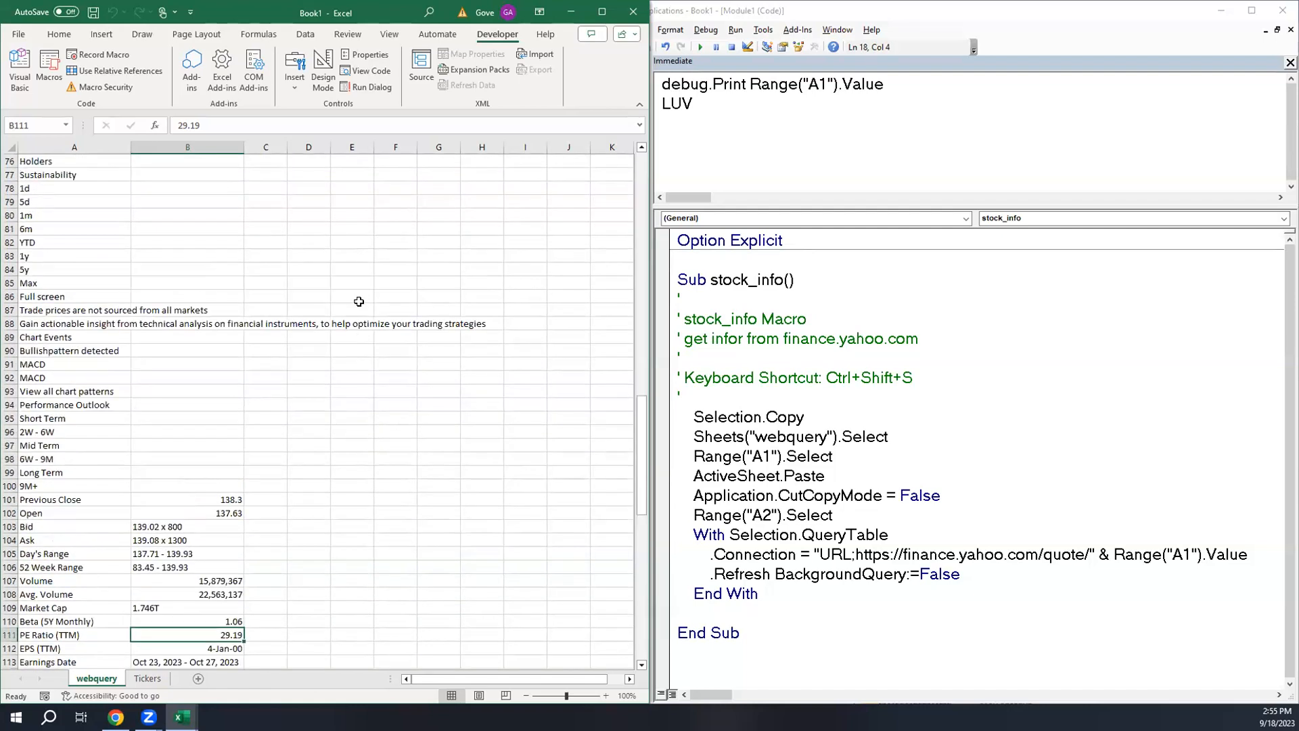
pyautogui.scroll(2, 351, 322)
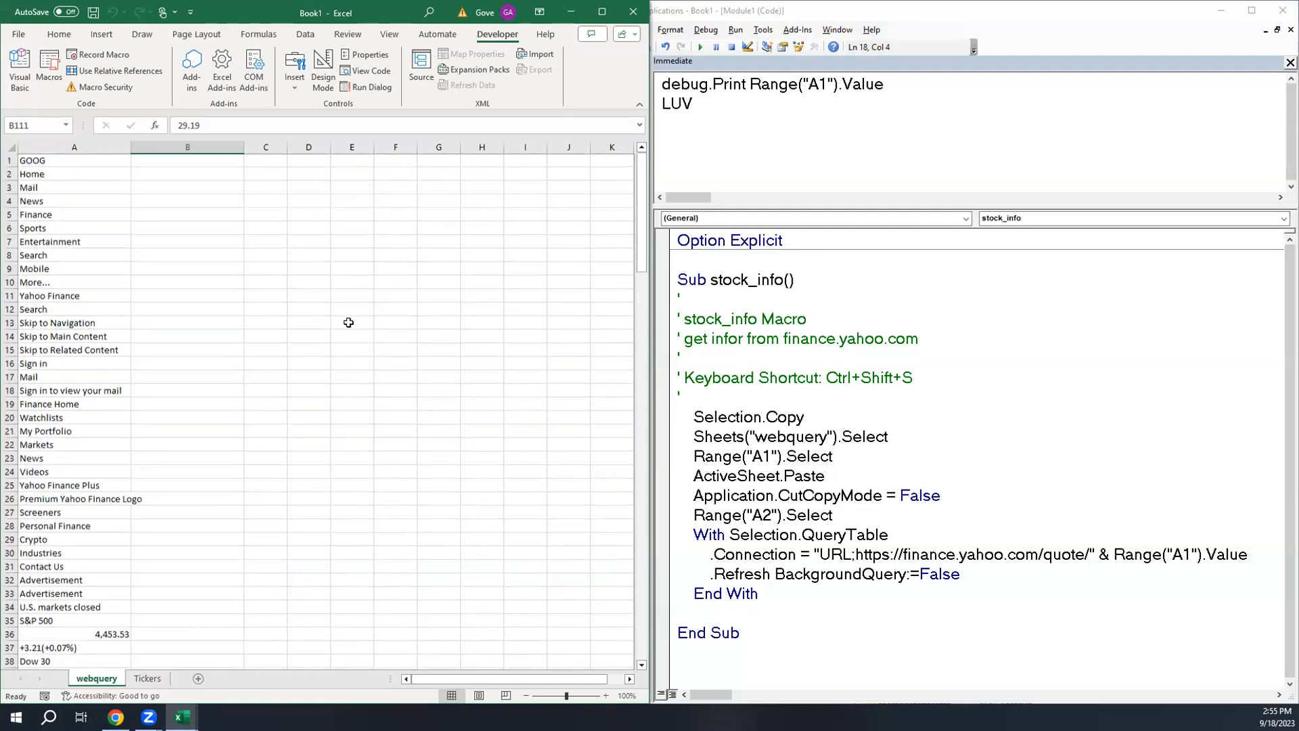
pyautogui.click(80, 172)
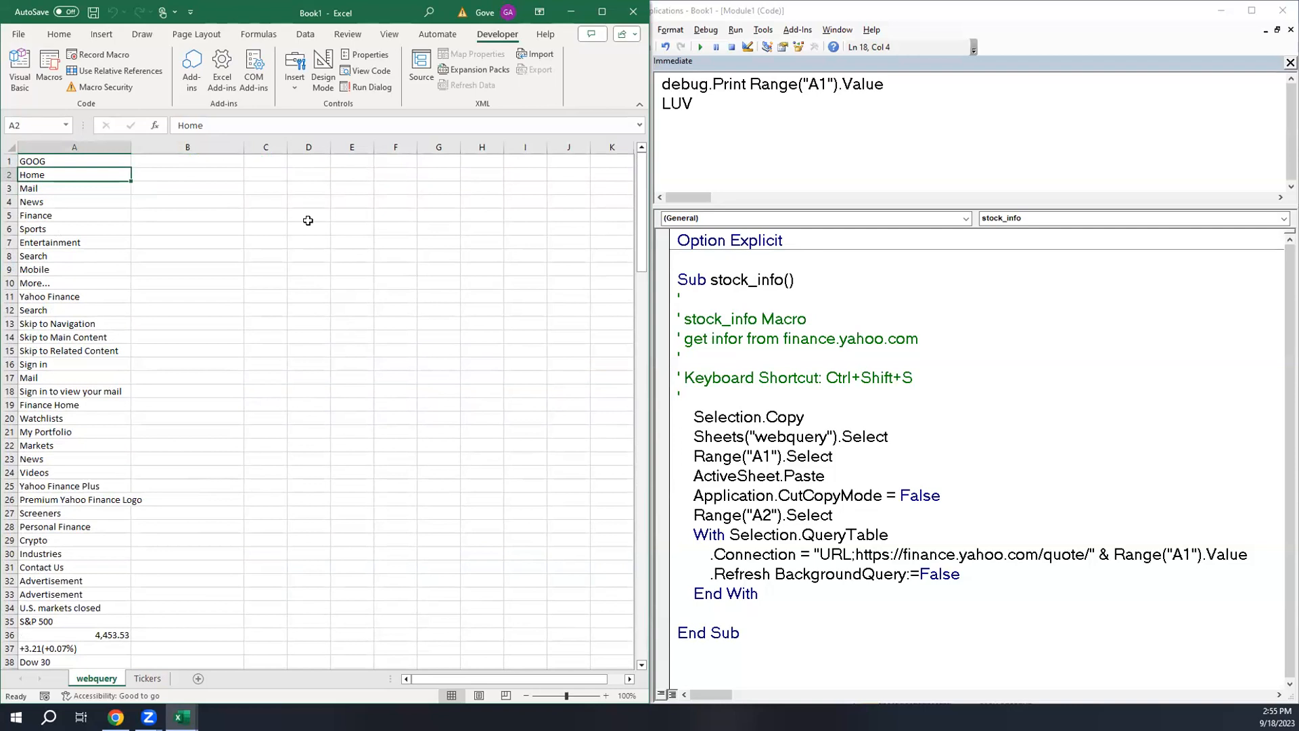
pyautogui.scroll(-11, 196, 379)
pyautogui.scroll(-15, 202, 376)
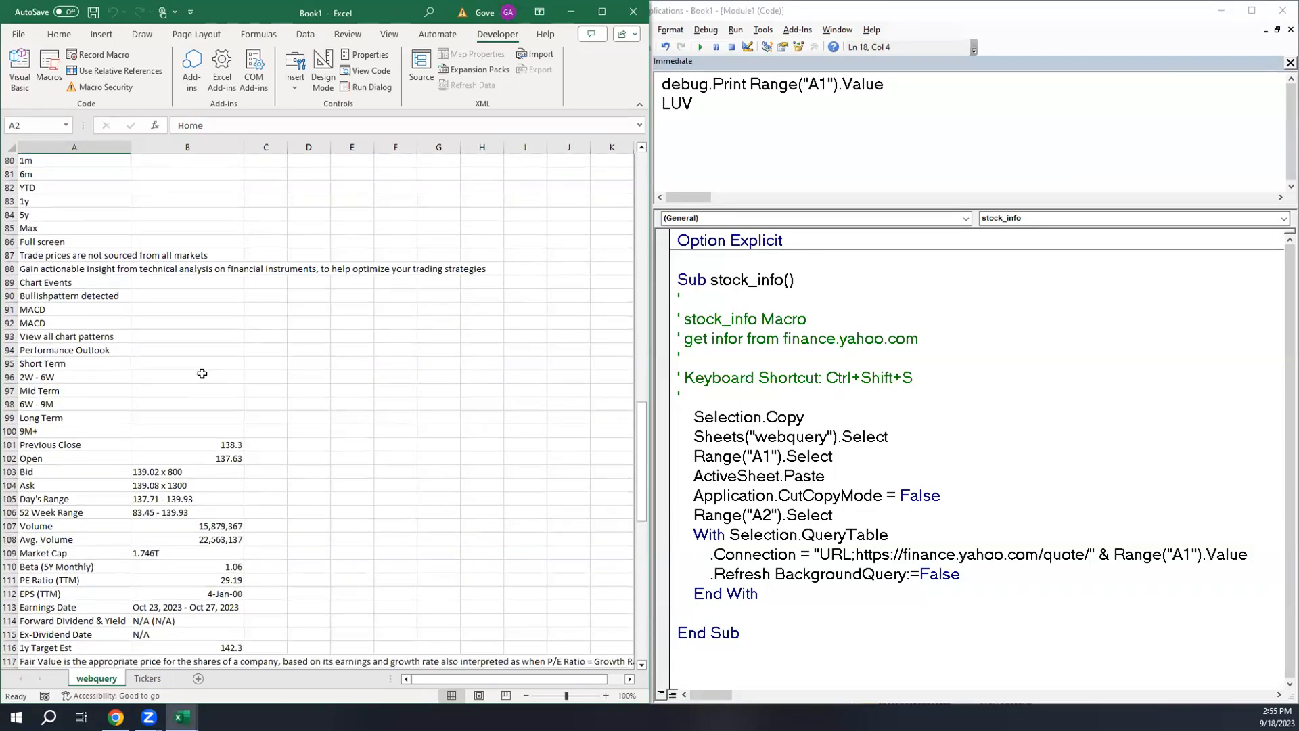
pyautogui.scroll(-5, 202, 373)
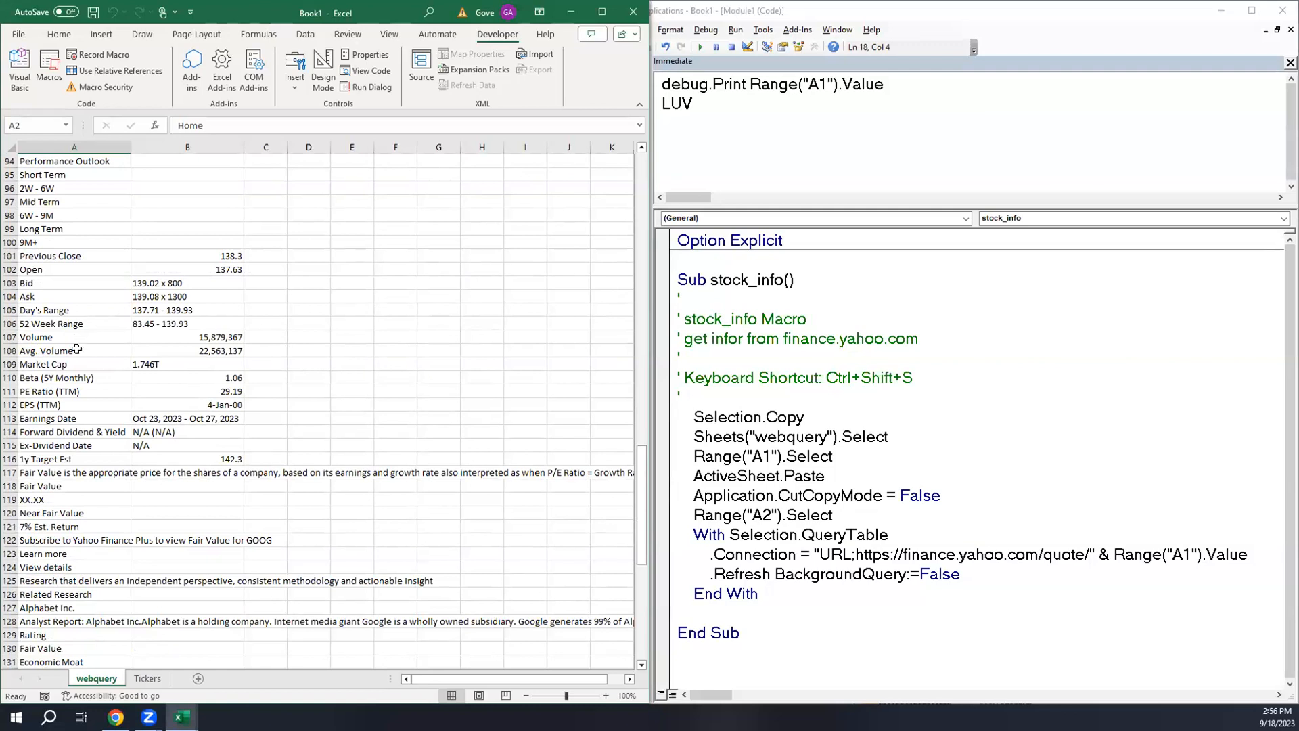
pyautogui.click(51, 394)
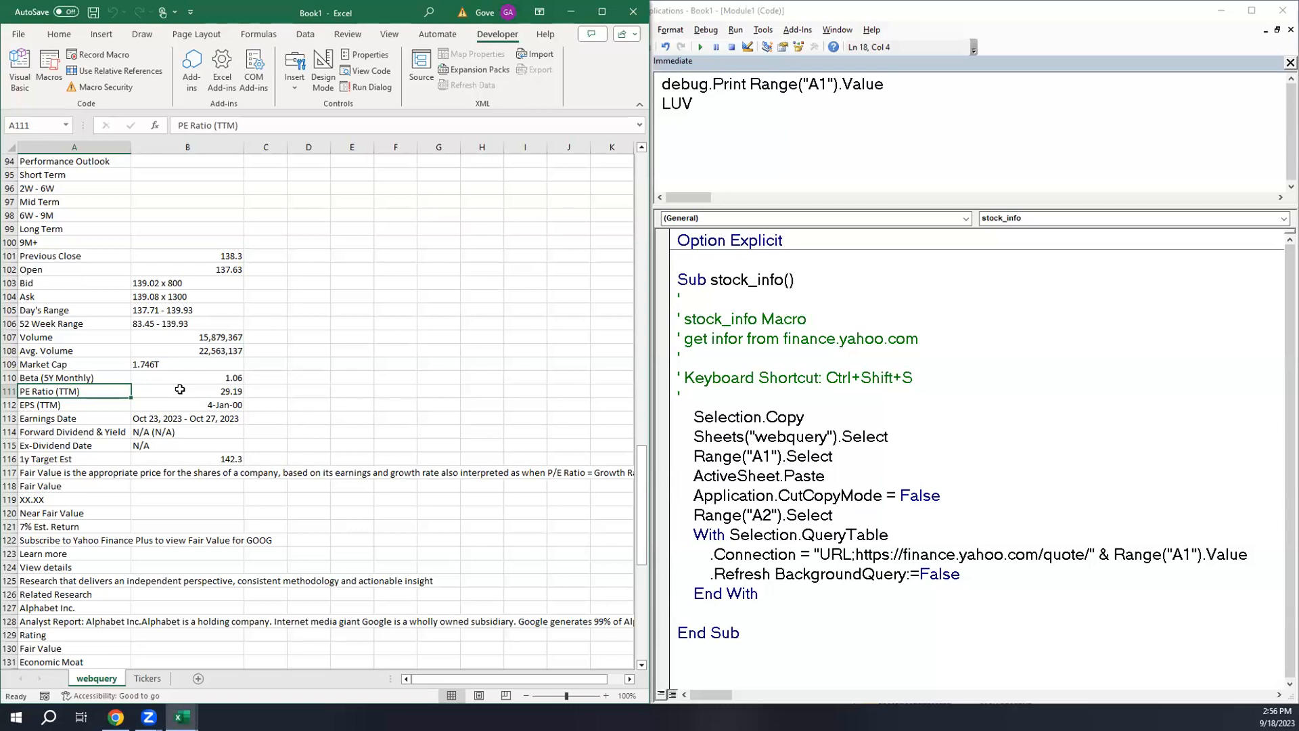
pyautogui.hotkey('alt', 'Tab')
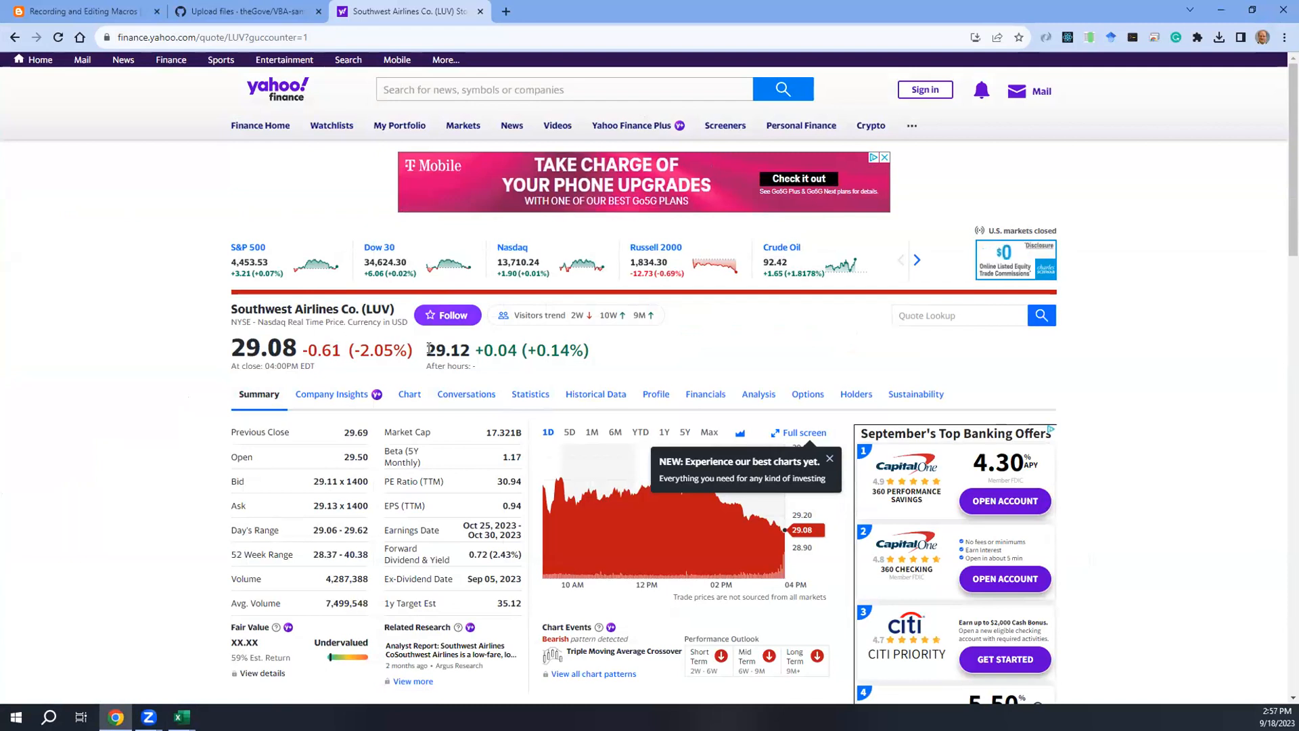
pyautogui.hotkey('alt', 'Tab')
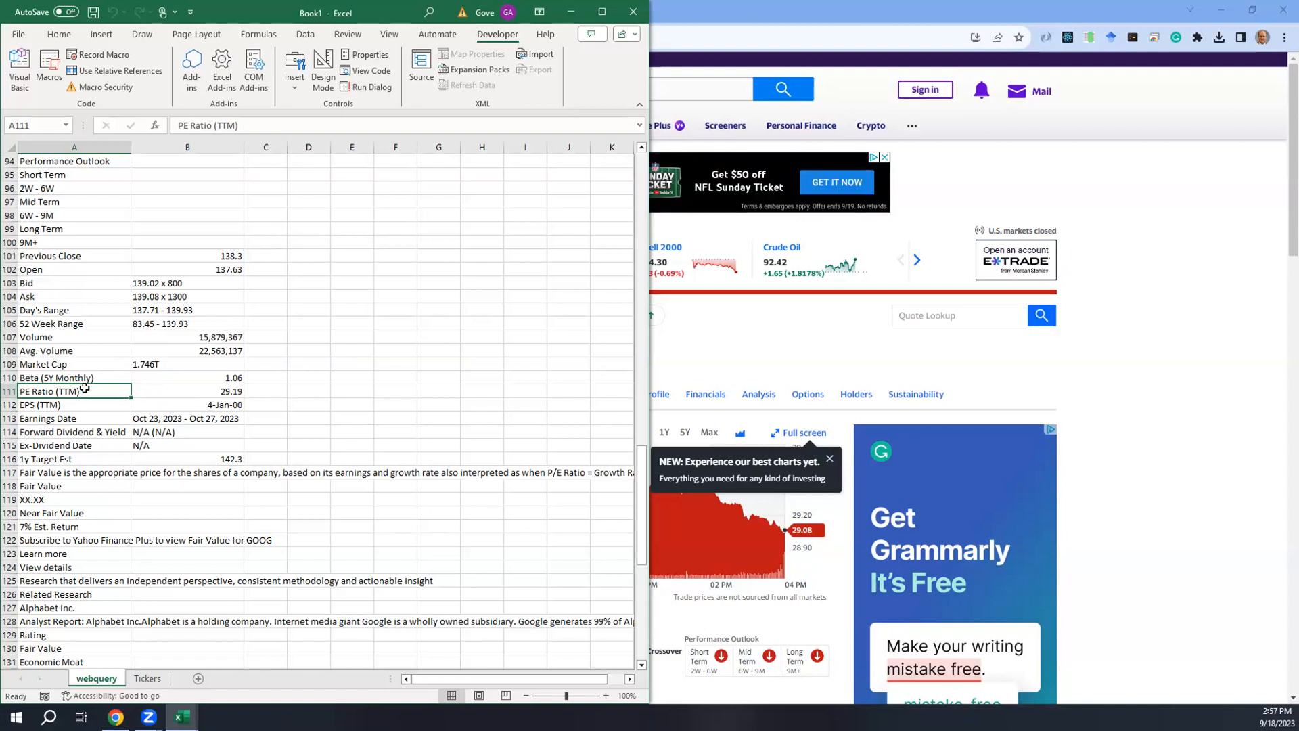
# - Copy the label text PE Ratio (TTM) from cell A111 of the webquery sheet and leave the cell unedited
pyautogui.moveTo(118, 390); pyautogui.dragTo(138, 389)
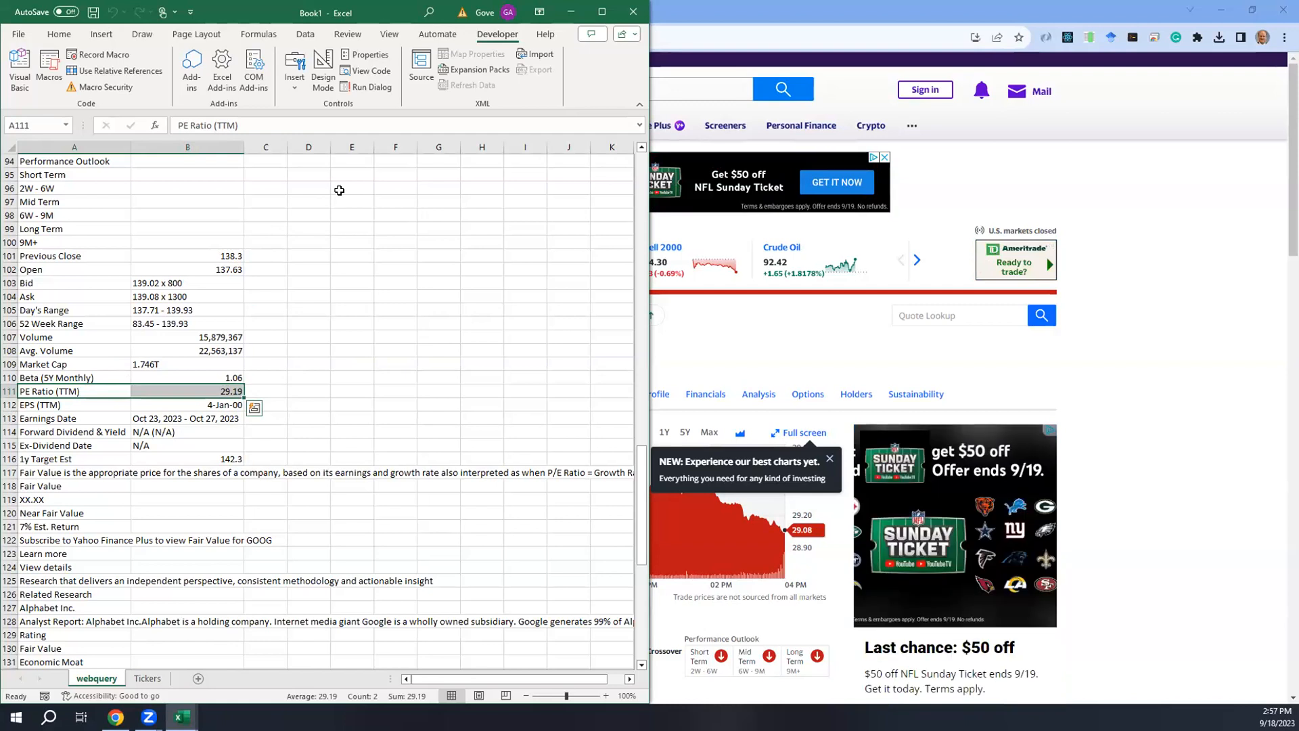
pyautogui.click(54, 386)
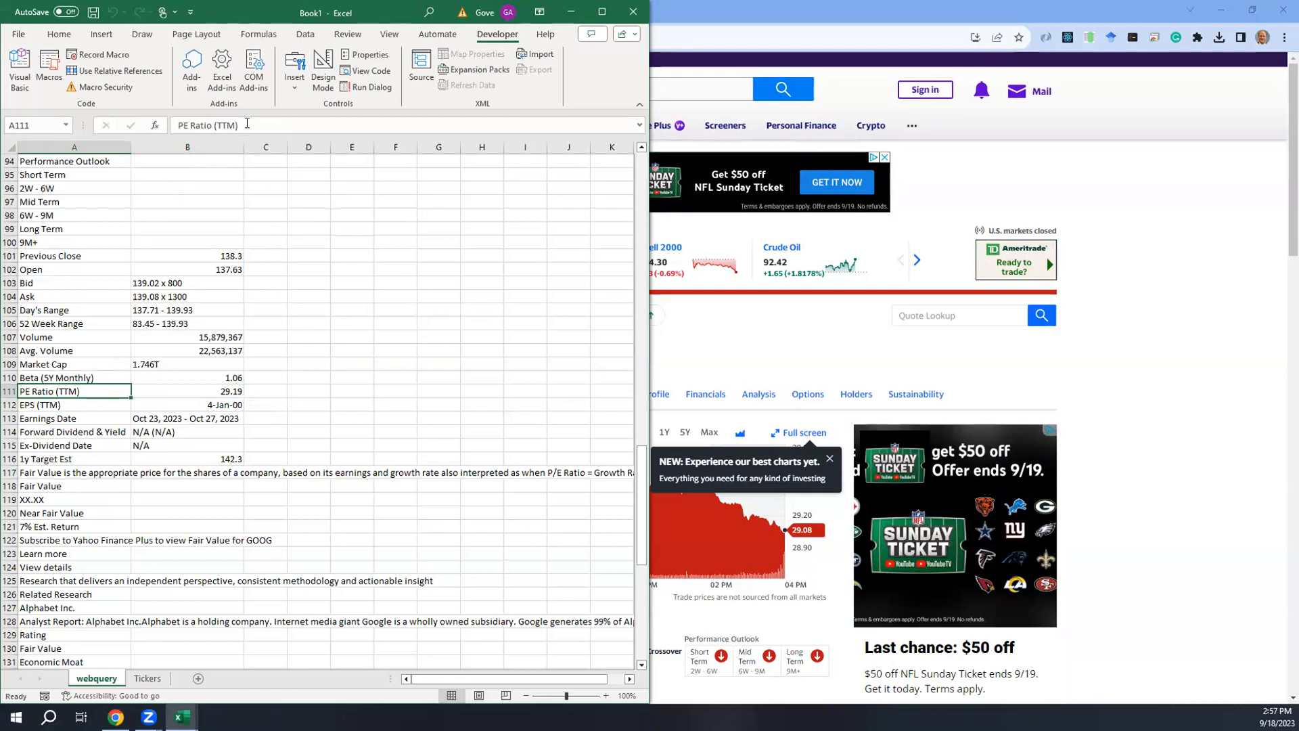
pyautogui.moveTo(247, 123); pyautogui.dragTo(155, 129)
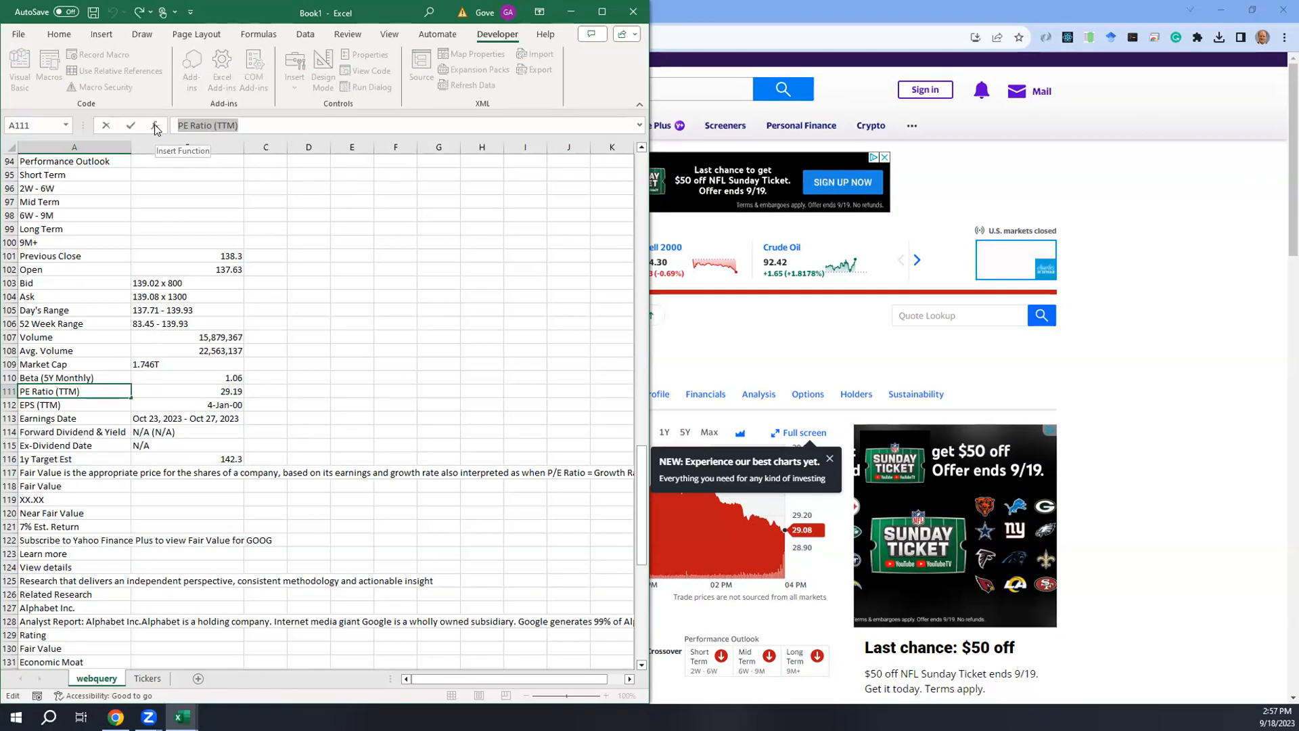
pyautogui.rightClick(215, 123)
pyautogui.click(250, 154)
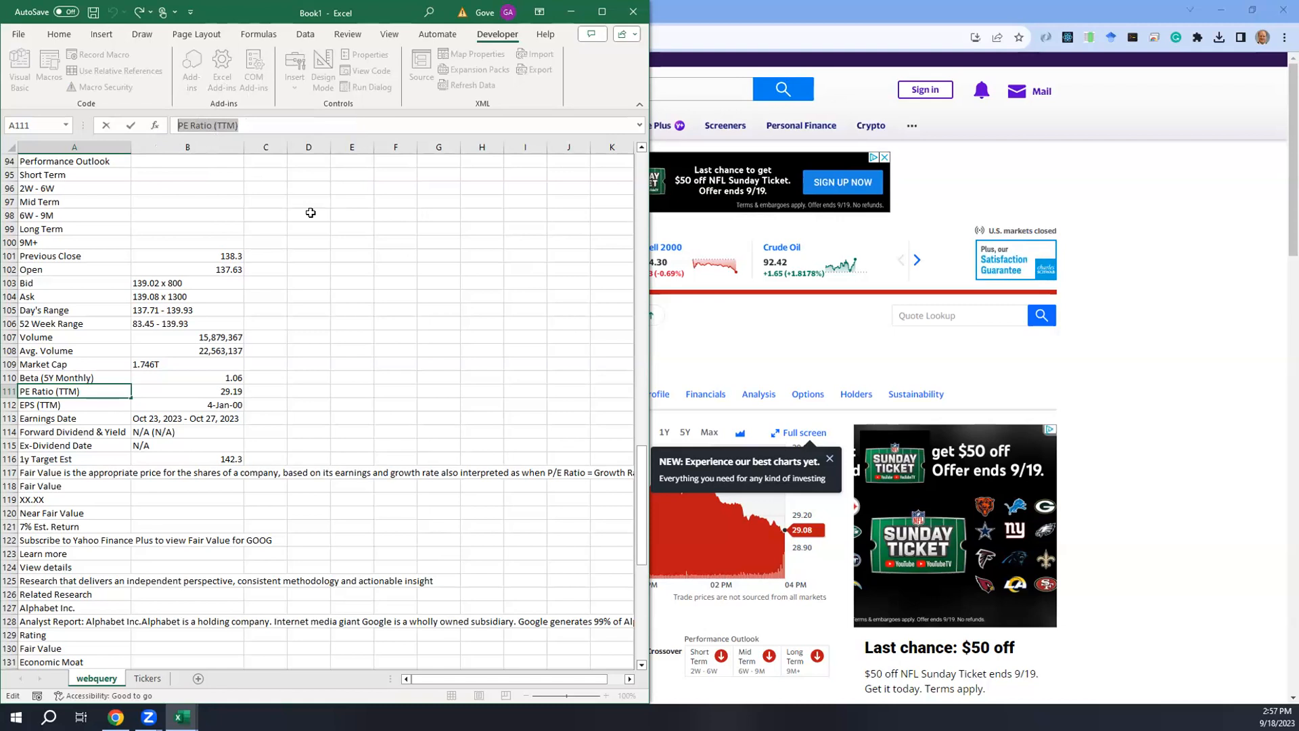
pyautogui.click(292, 224)
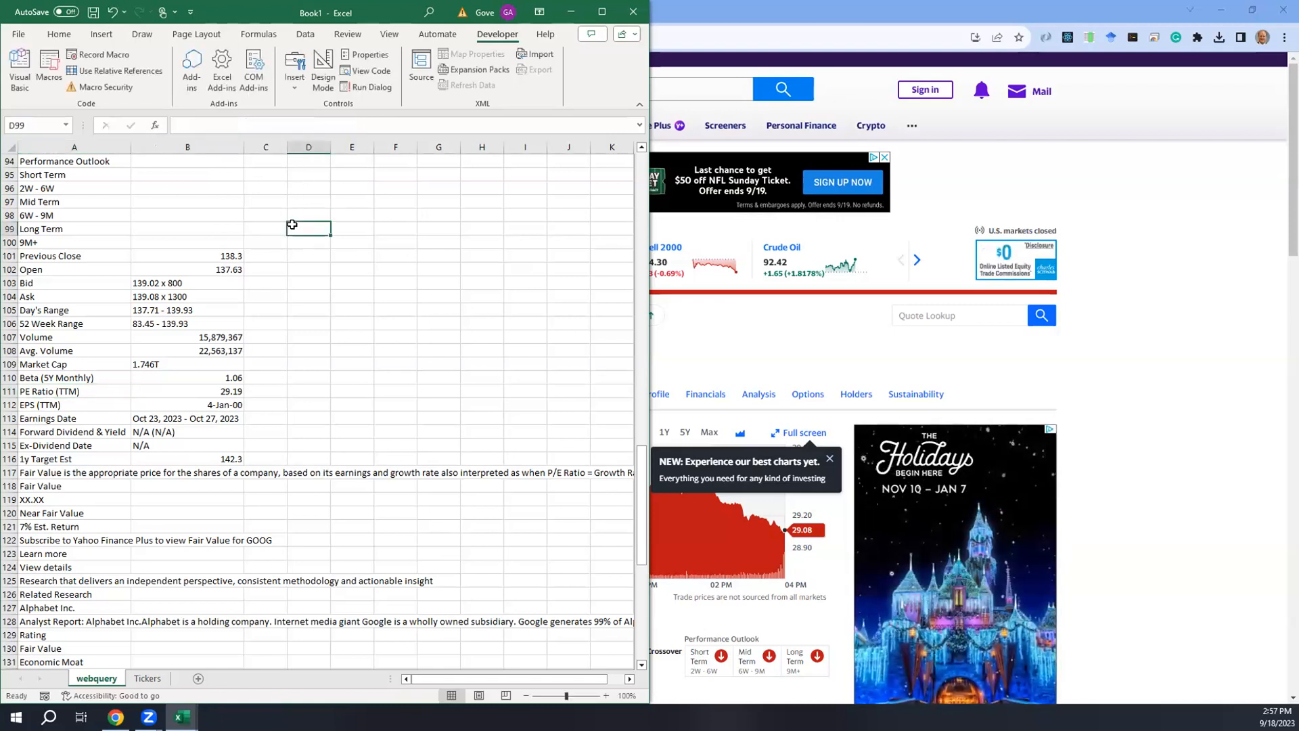
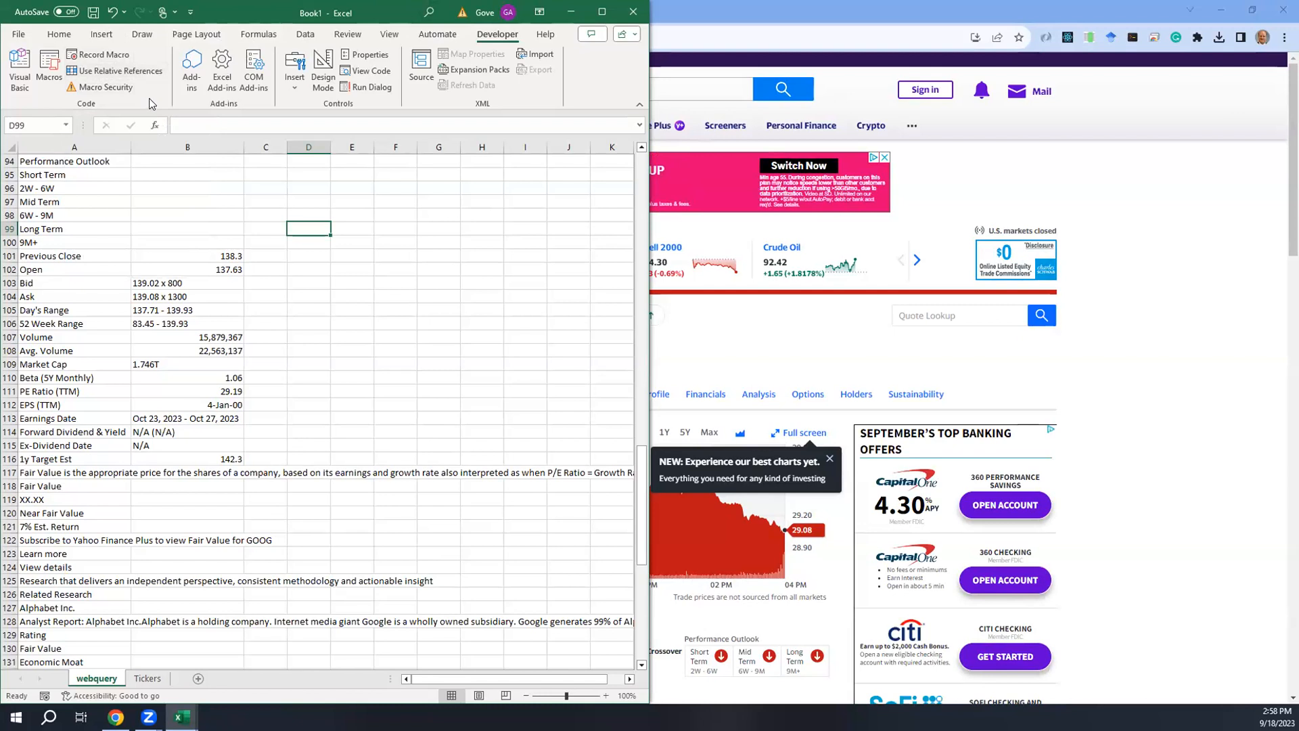
# - Turn on relative references for macro recording while on the webquery sheet
pyautogui.click(143, 72)
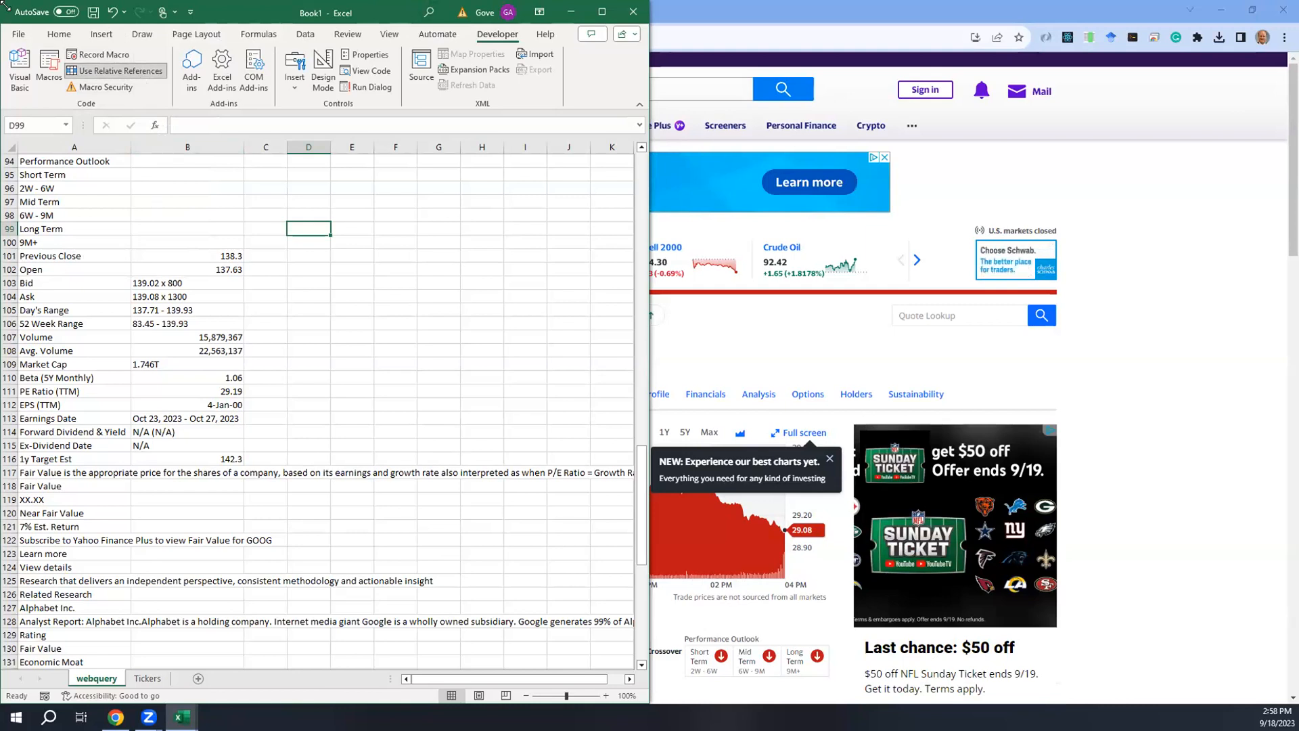
pyautogui.click(131, 71)
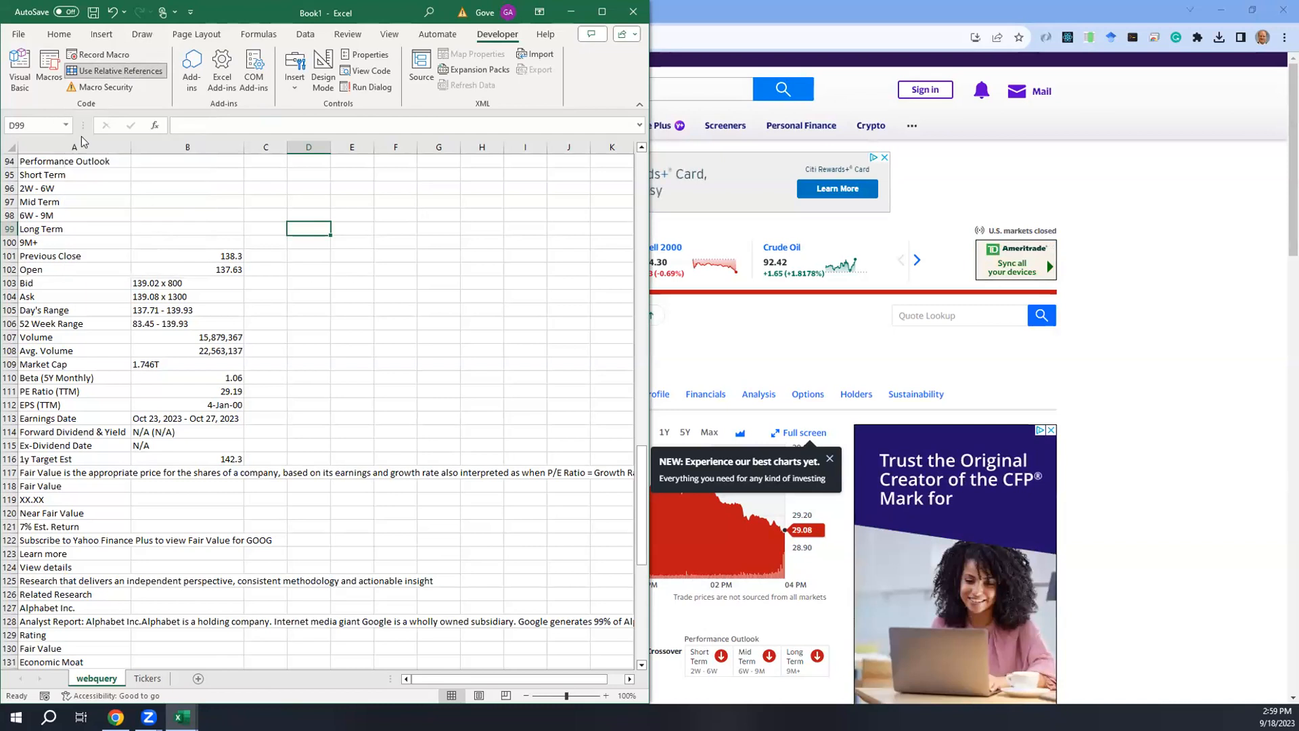
pyautogui.scroll(20, 219, 242)
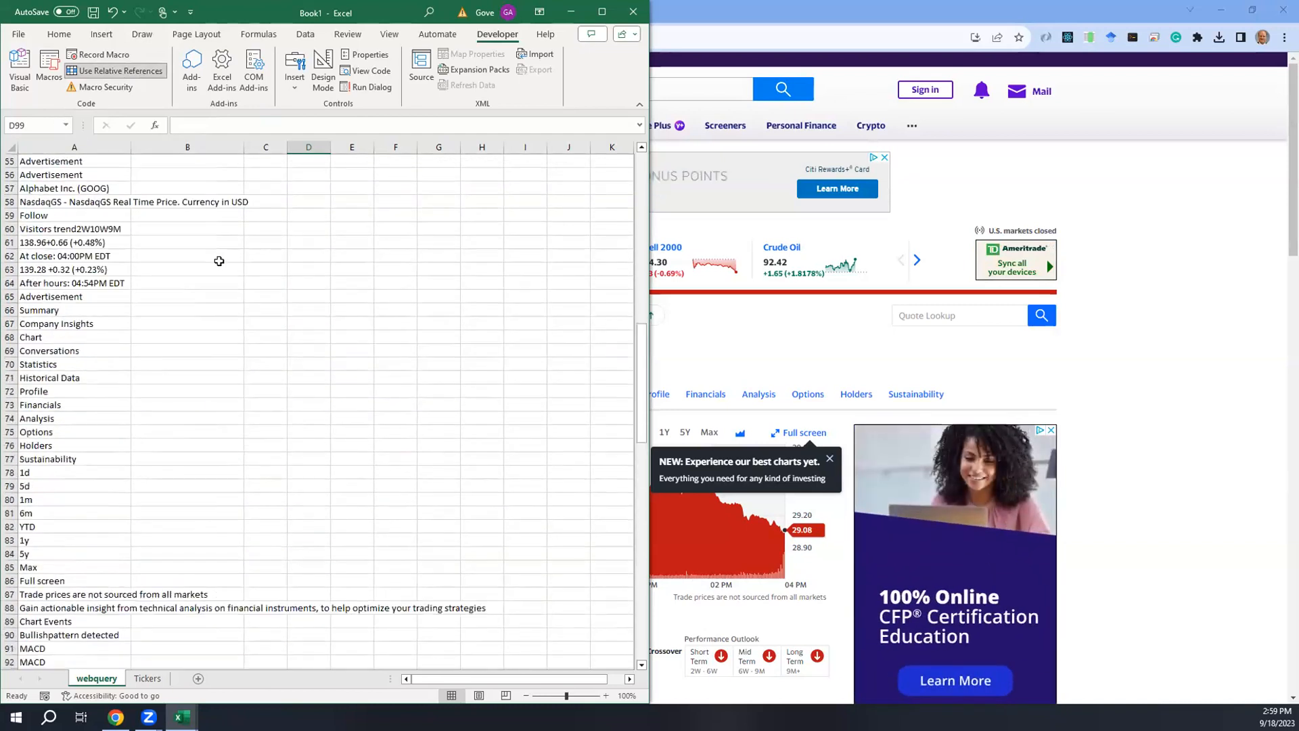
pyautogui.scroll(1, 221, 266)
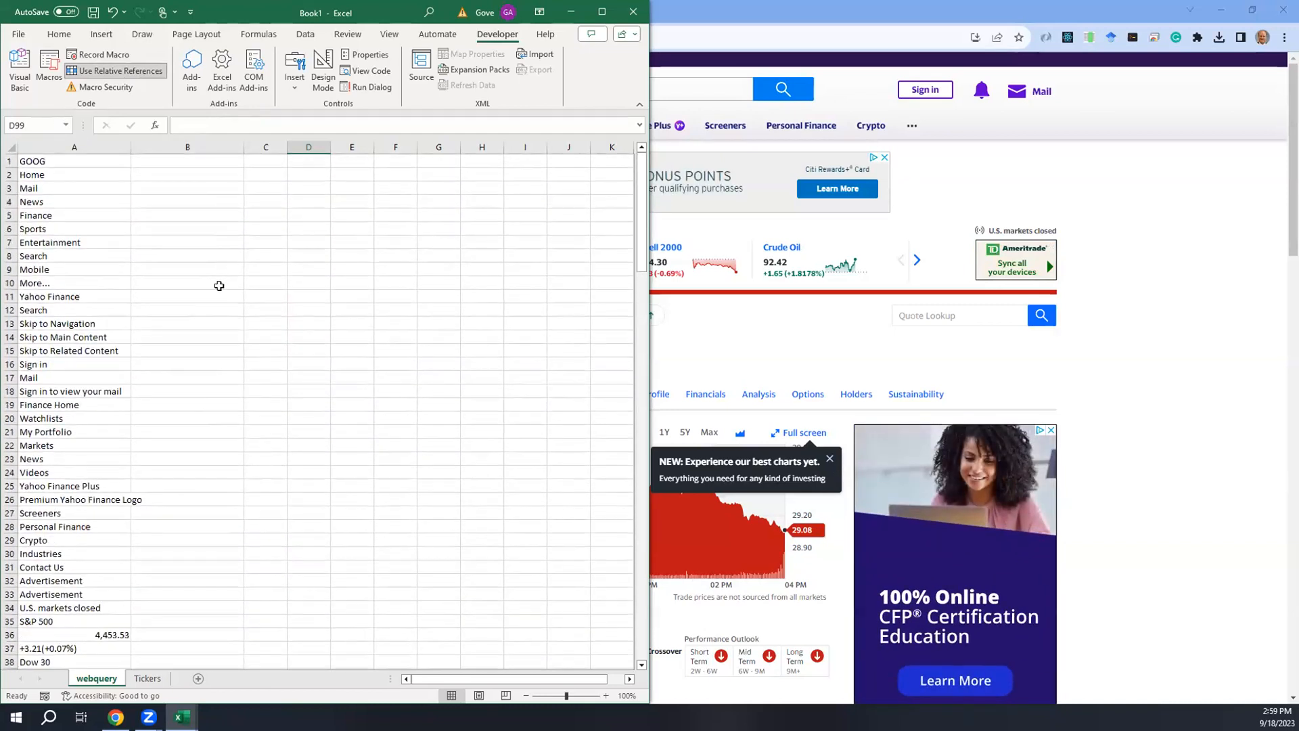
# - Select cell A2 of the webquery sheet, show the module code, and start recording Macro2 in this workbook
pyautogui.click(73, 174)
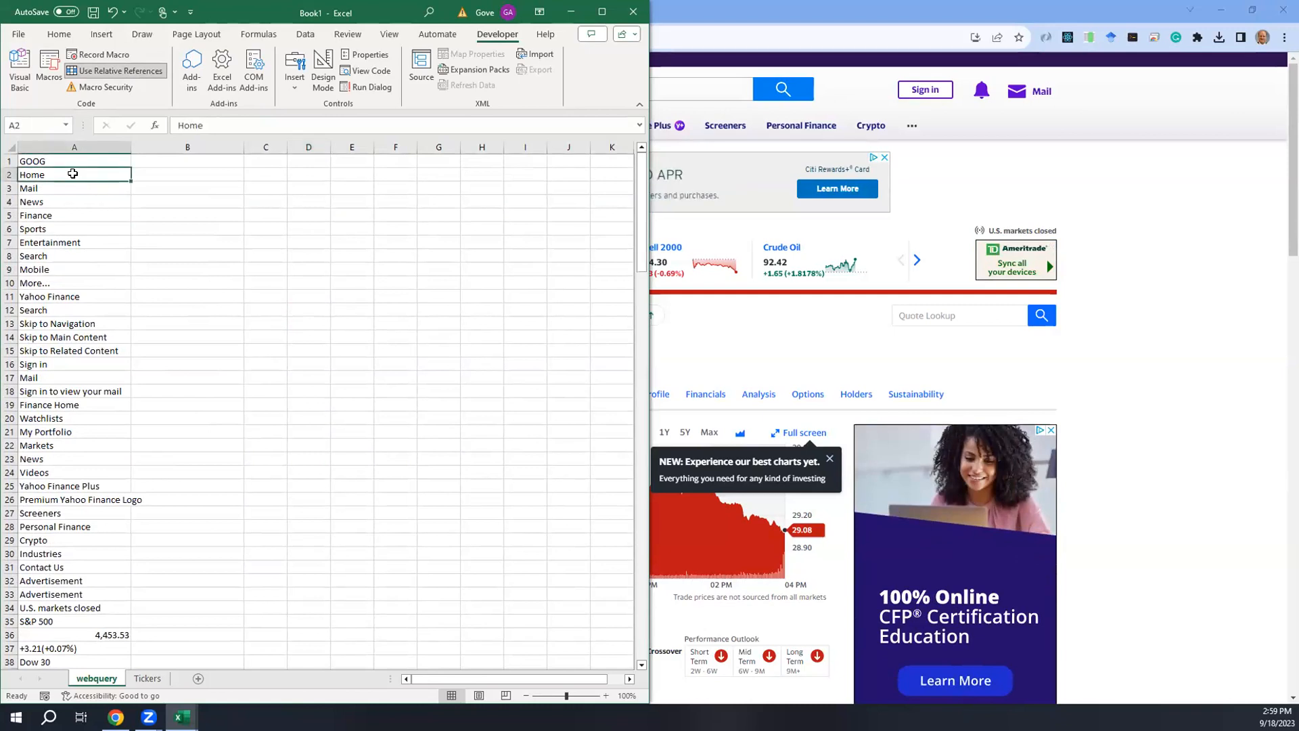
pyautogui.hotkey('alt', 'F11')
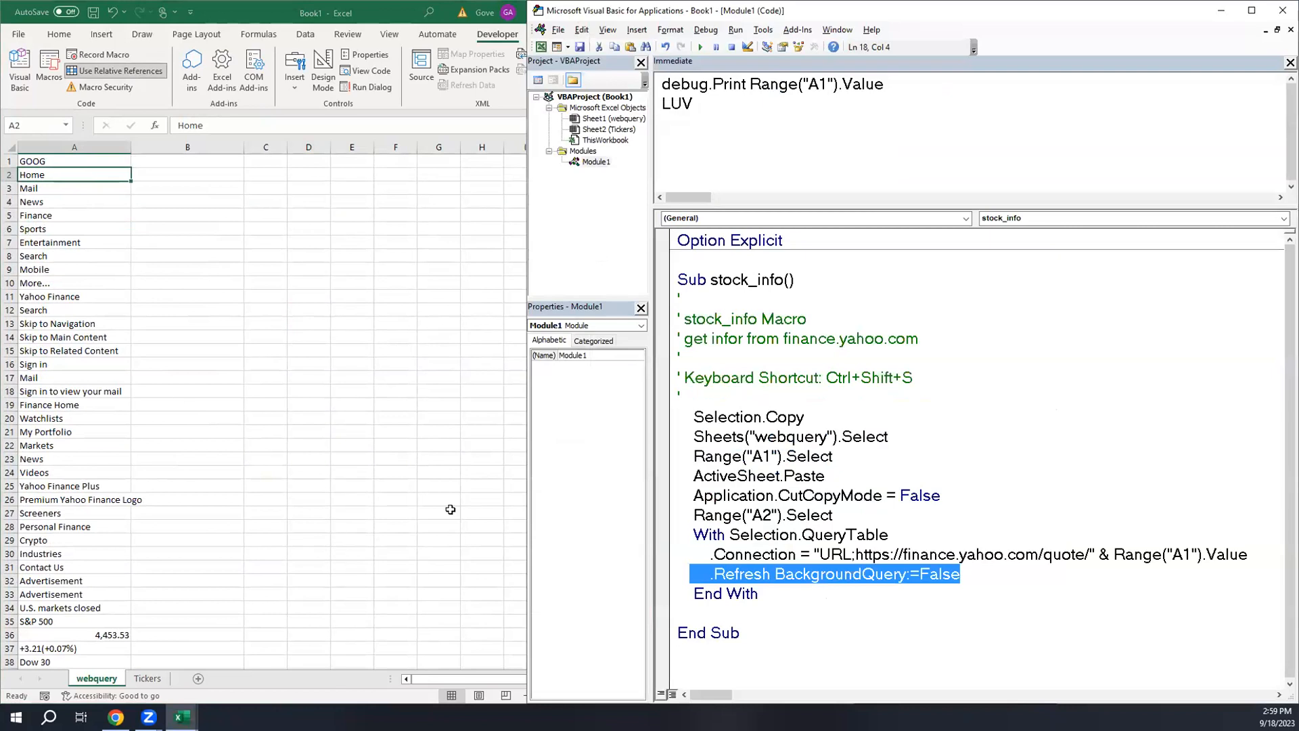
pyautogui.click(740, 678)
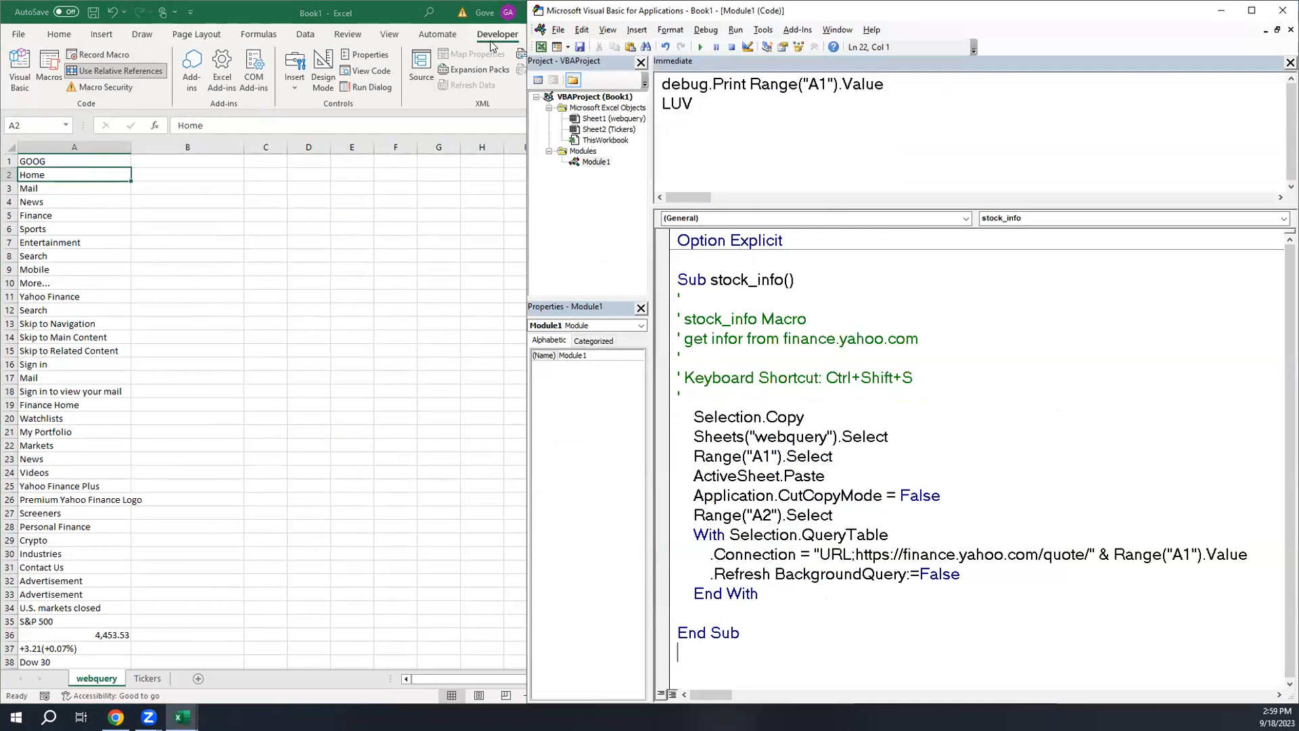
pyautogui.click(94, 54)
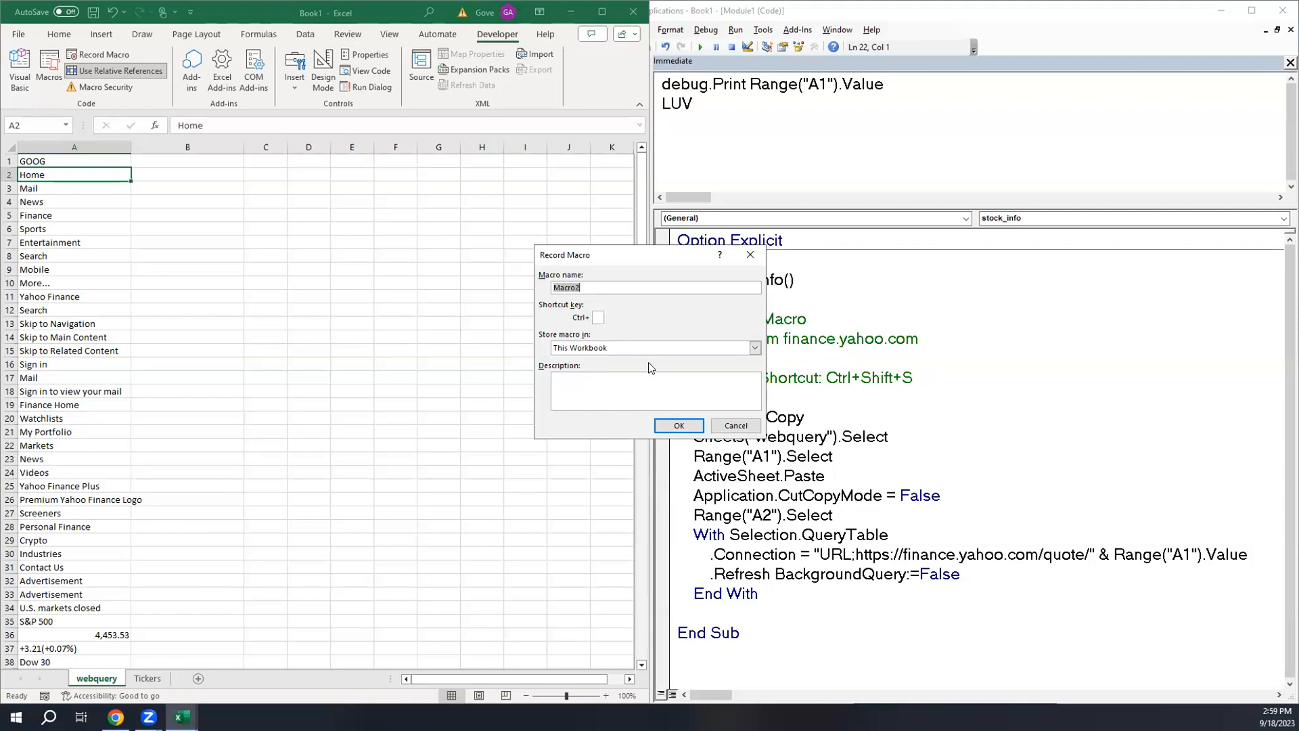
pyautogui.click(679, 426)
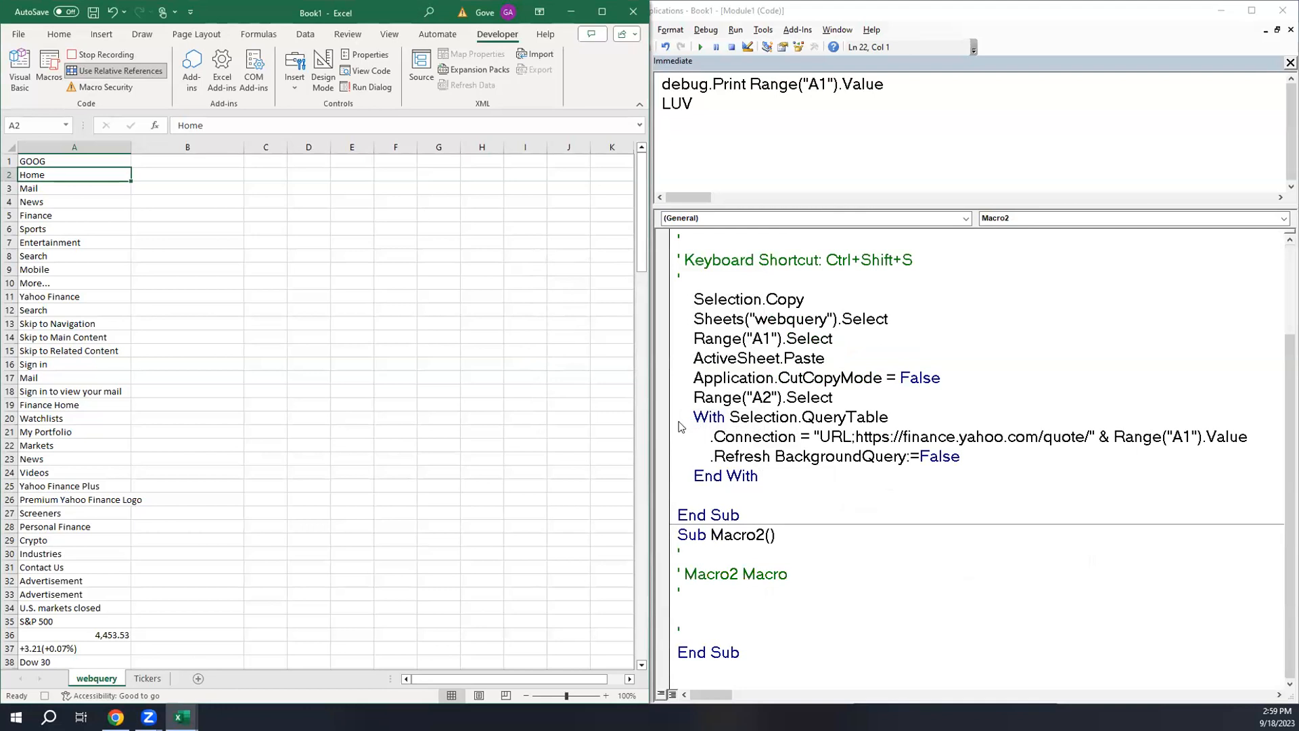
# - Find the cell containing PE Ratio (TTM) on the webquery sheet, matching case and entire cell contents
pyautogui.hotkey('ctrl', 'f')
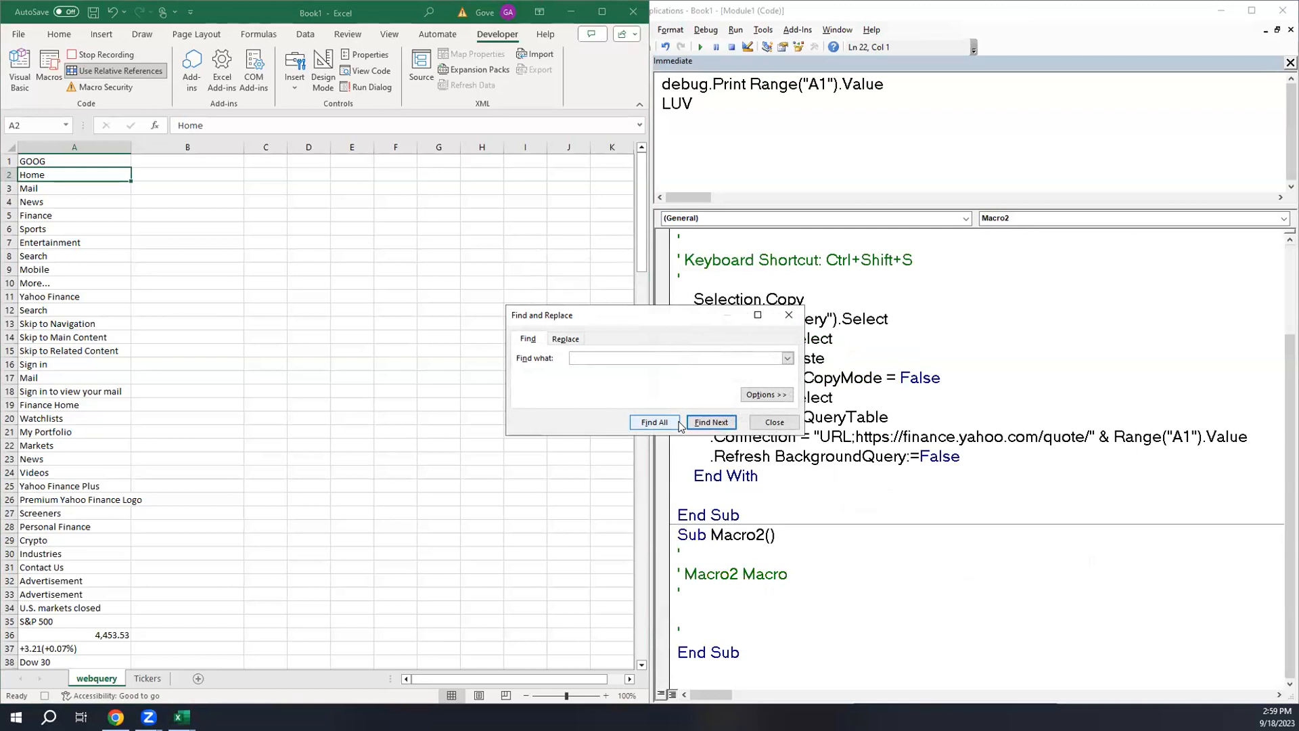
pyautogui.write('PE Ratio (TTM)')
pyautogui.click(760, 395)
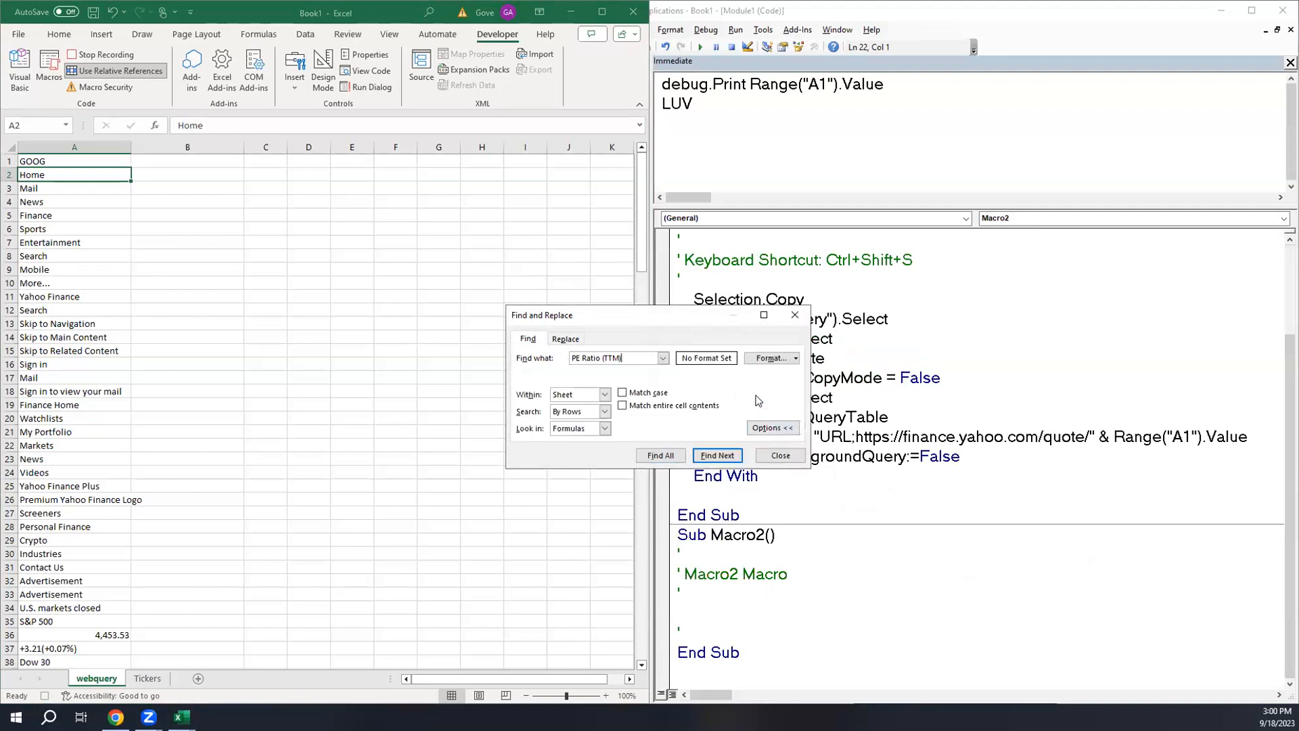
pyautogui.click(623, 393)
pyautogui.click(626, 407)
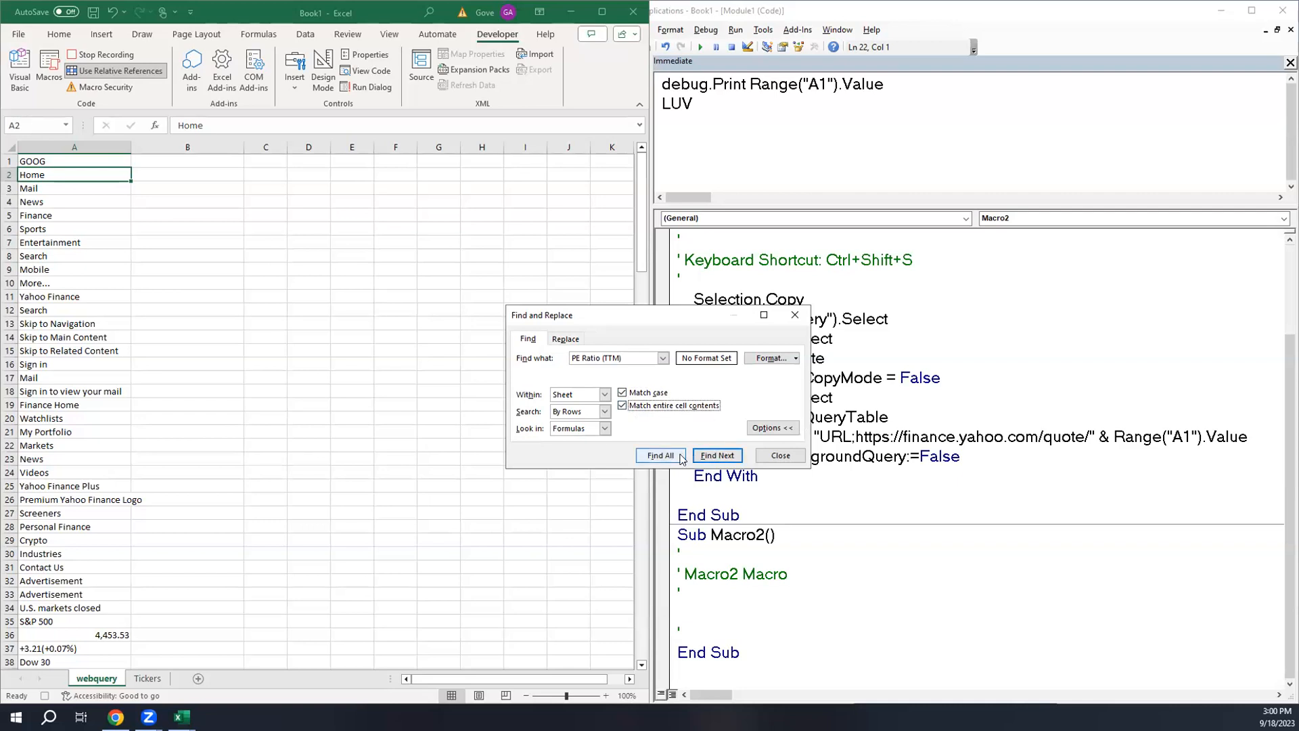
pyautogui.click(711, 463)
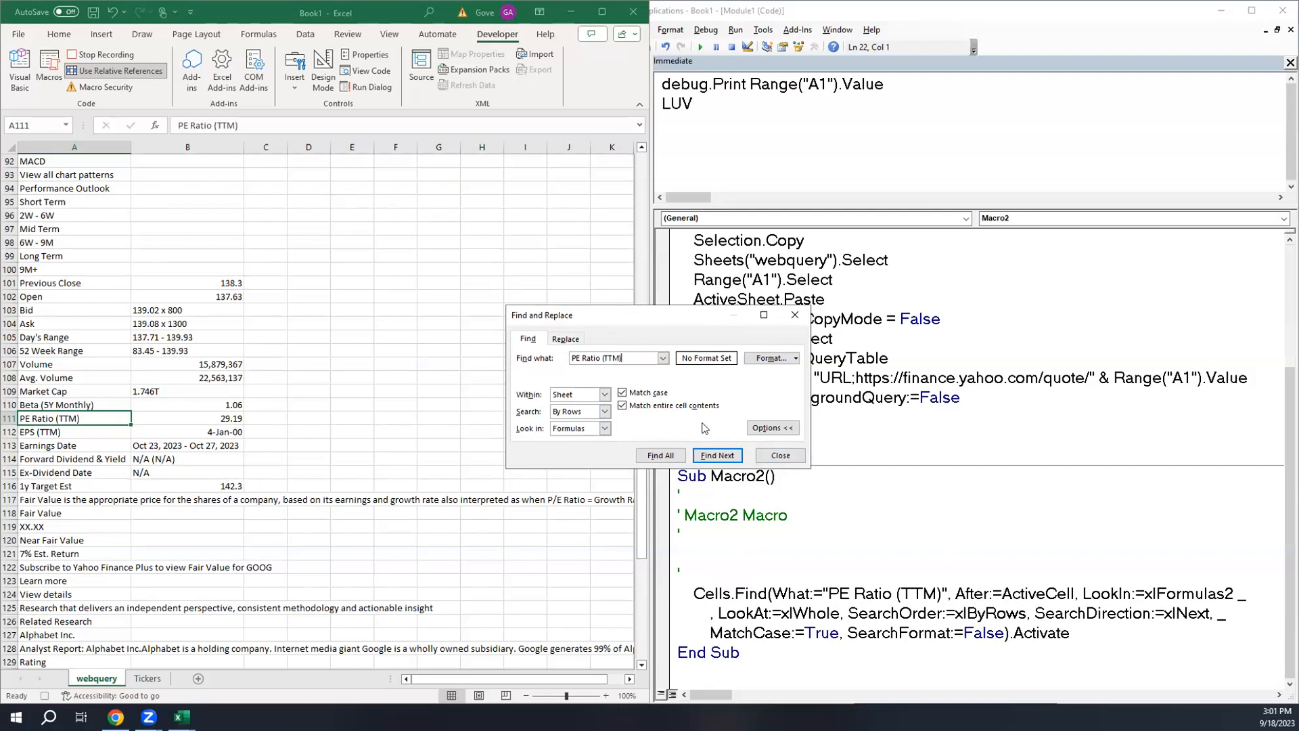
pyautogui.click(780, 456)
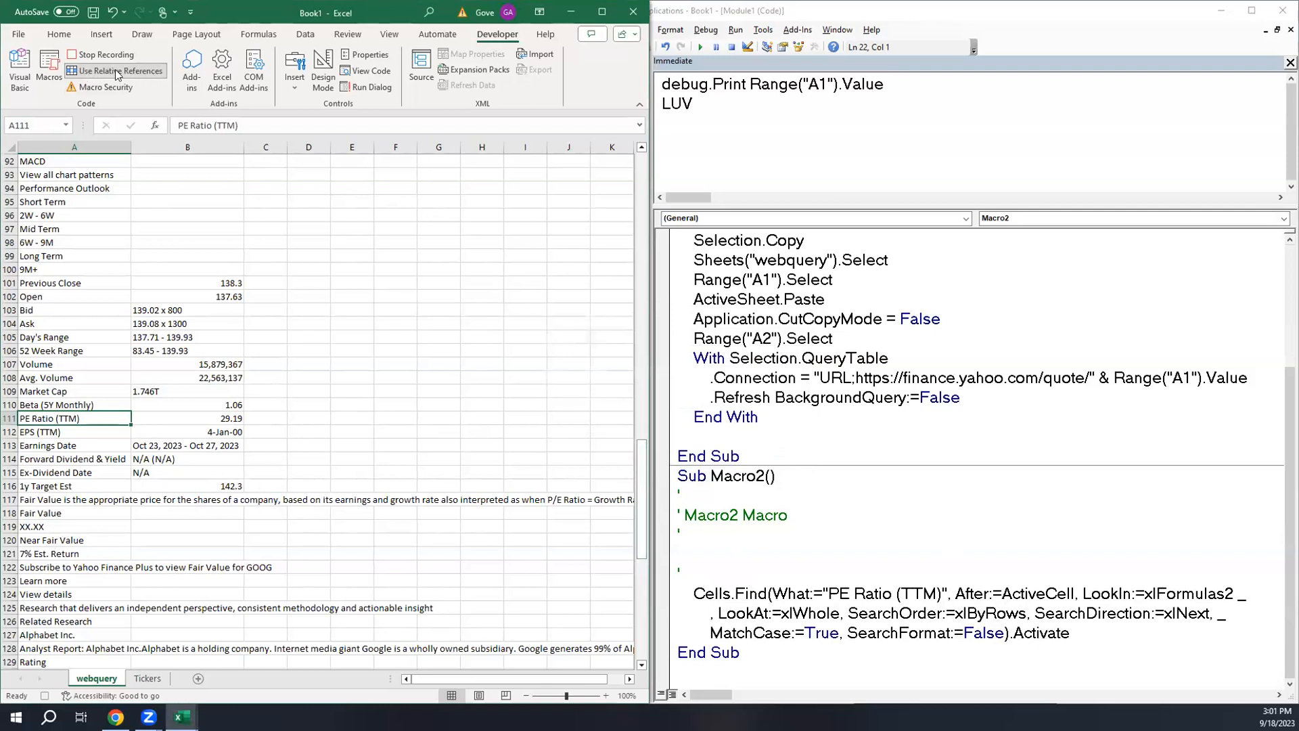
# - Copy the PE Ratio value from B111 of the webquery sheet into GOOG's P/E Ratio cell B4 on Tickers, using relative references
pyautogui.click(150, 72)
pyautogui.click(189, 420)
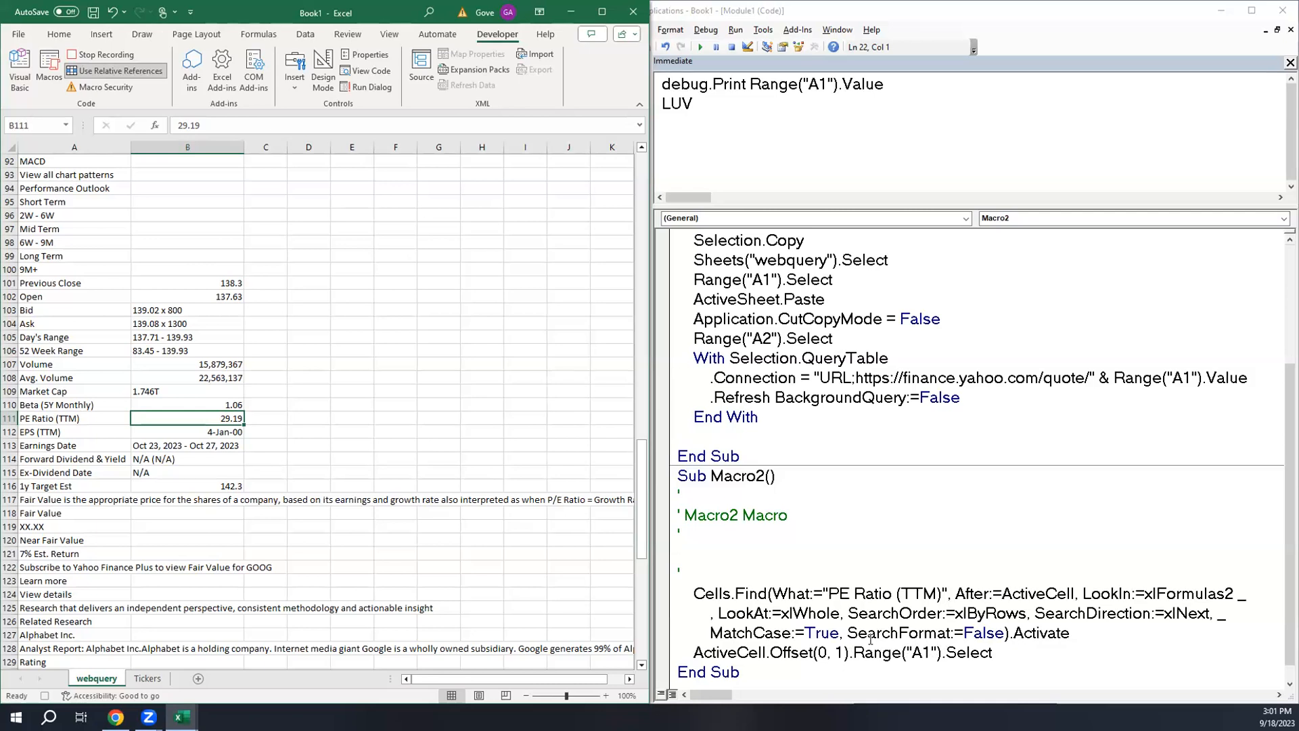
pyautogui.hotkey('ctrl', 'c')
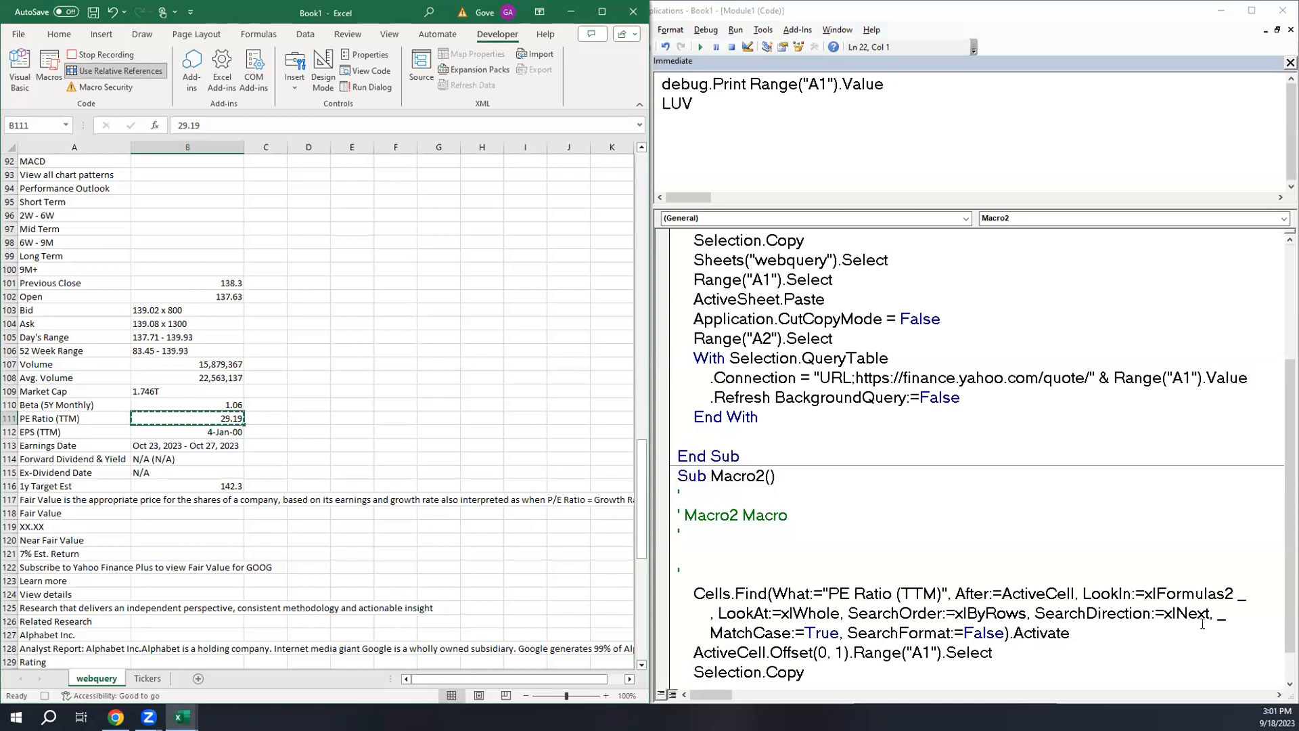
pyautogui.click(148, 679)
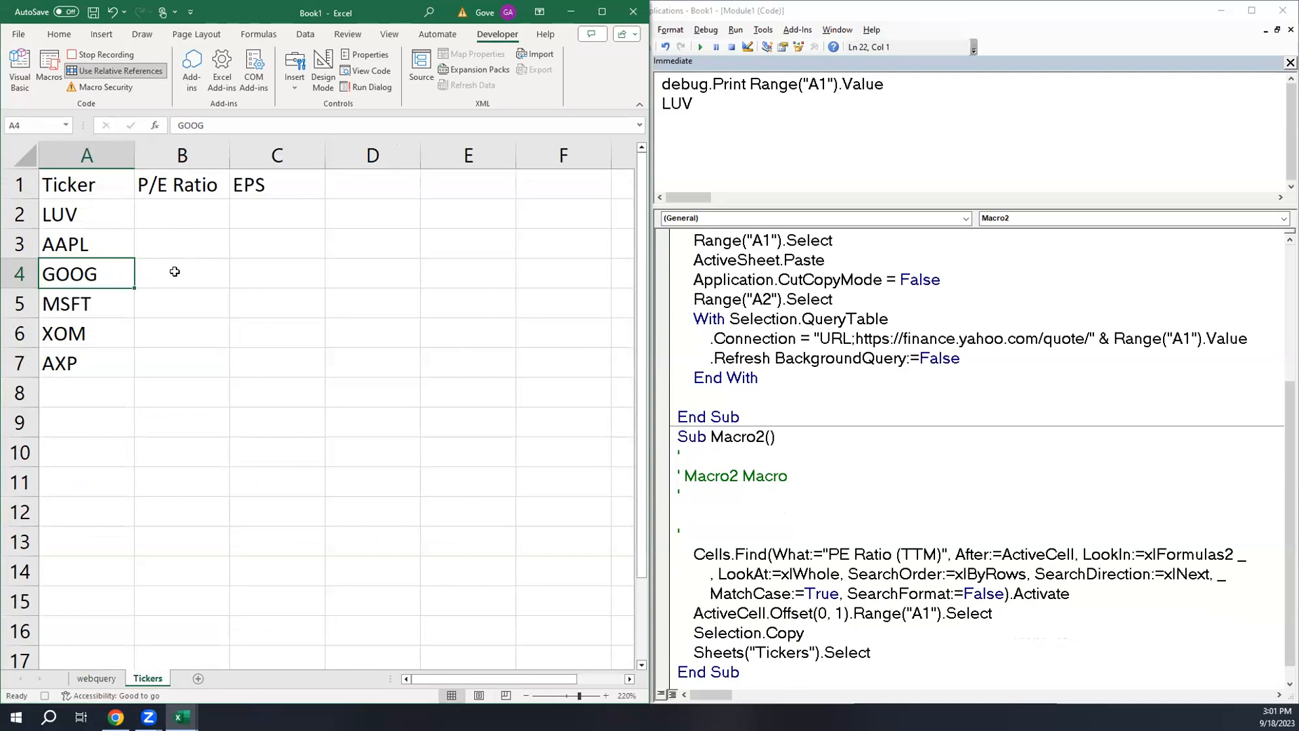
pyautogui.click(174, 271)
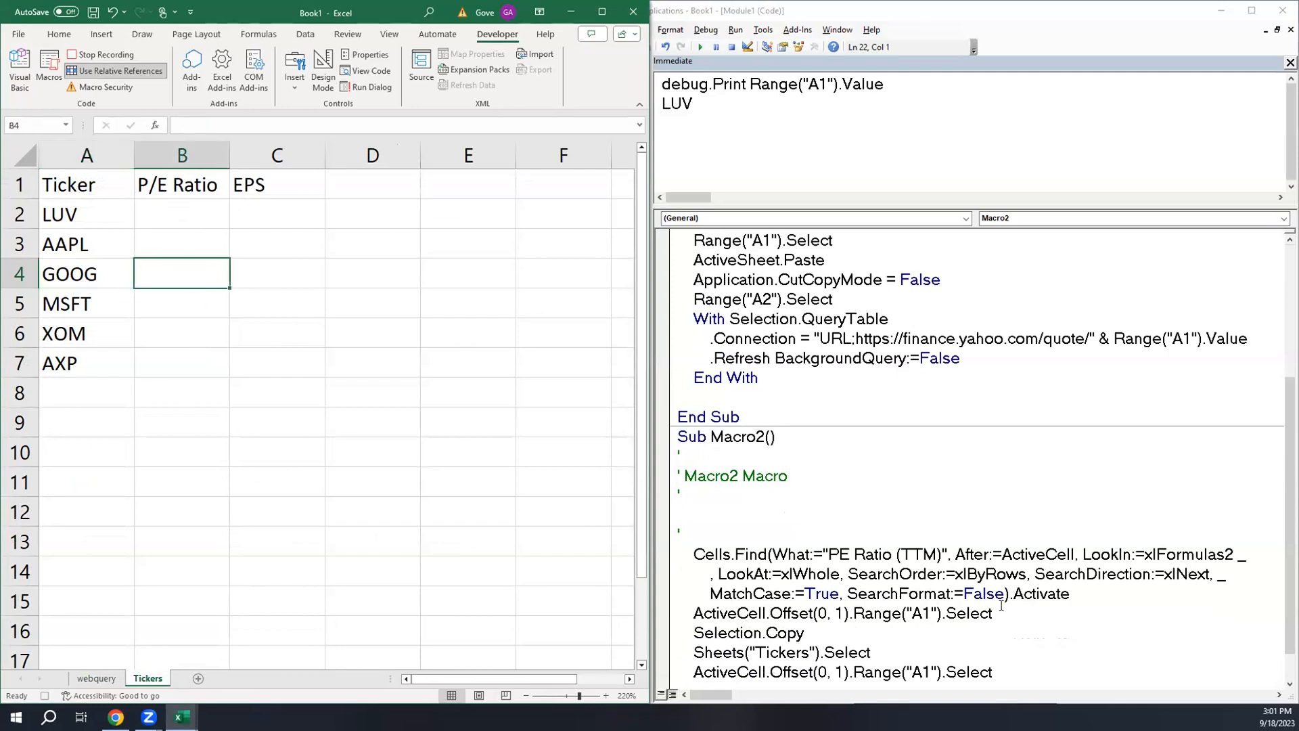
pyautogui.scroll(-1, 1001, 605)
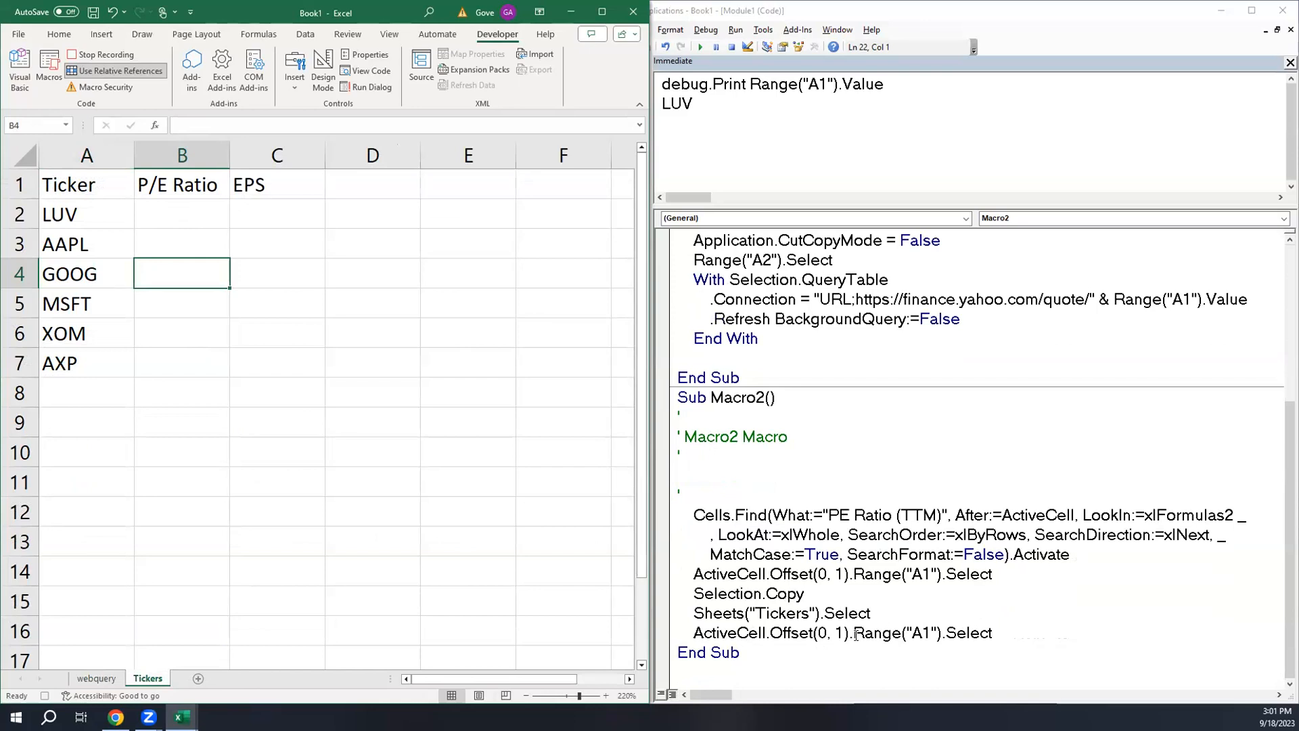
pyautogui.hotkey('ctrl', 'v')
pyautogui.press('ctrl')
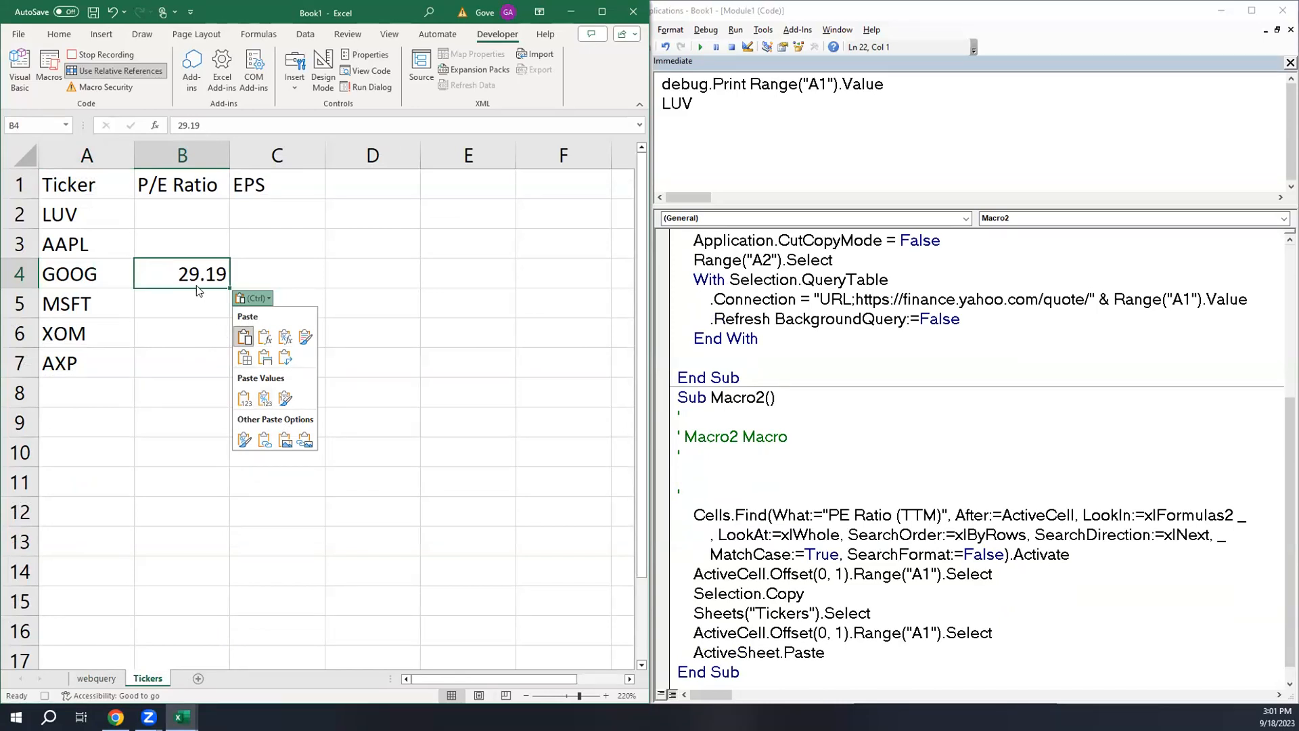
pyautogui.press('Escape')
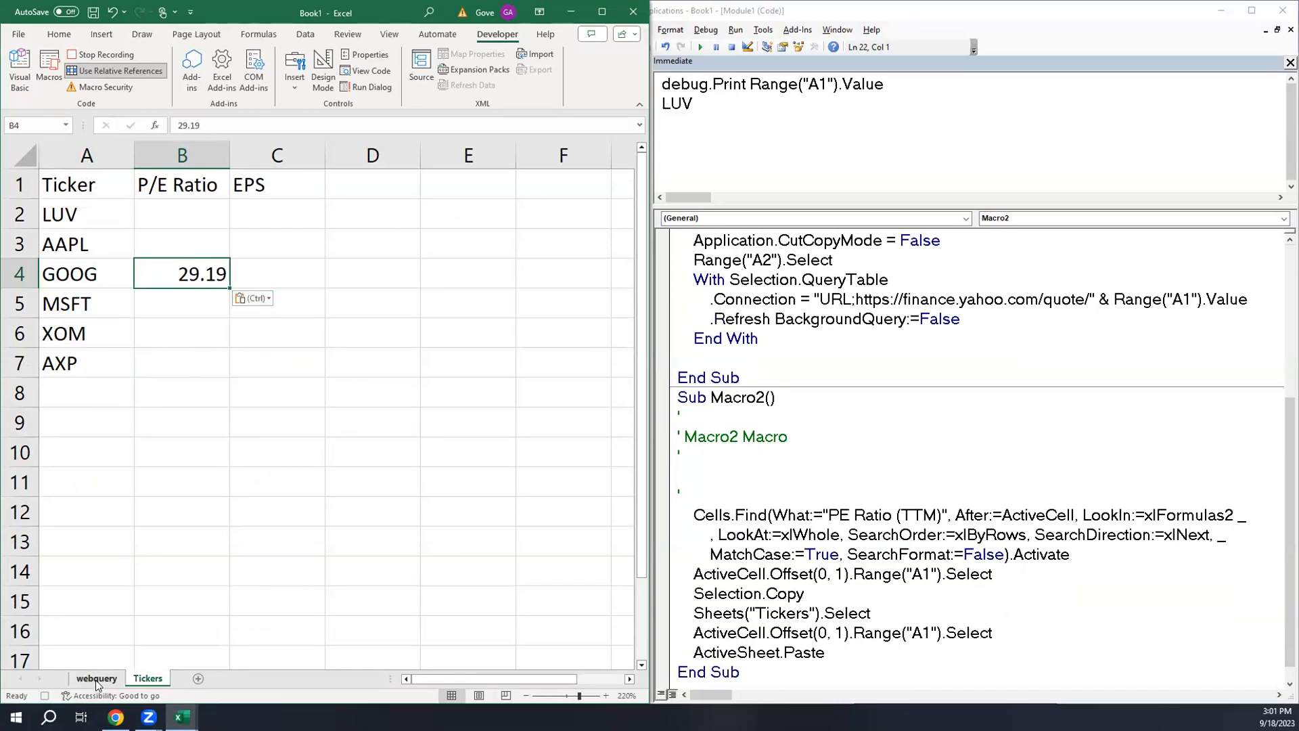
# - Copy the EPS (TTM) value from B112 of the webquery sheet into GOOG's EPS cell C4 on Tickers
pyautogui.click(96, 679)
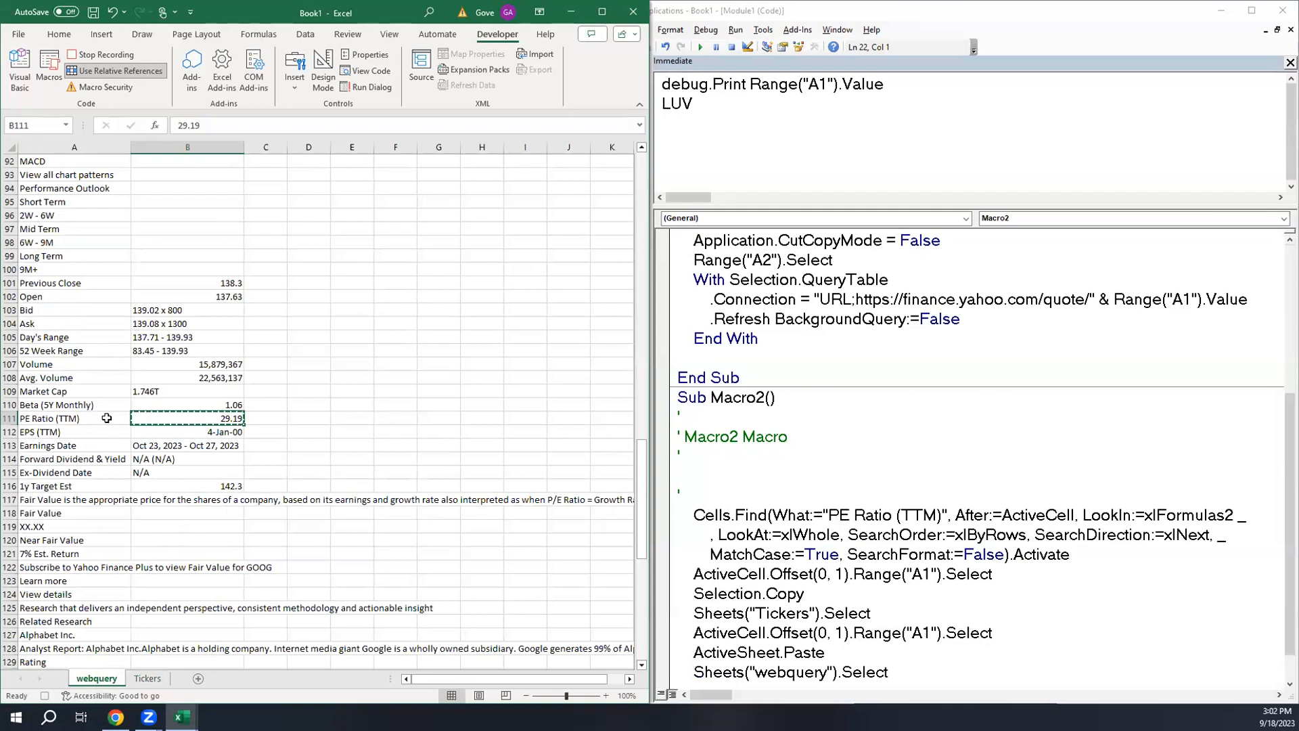
pyautogui.click(161, 433)
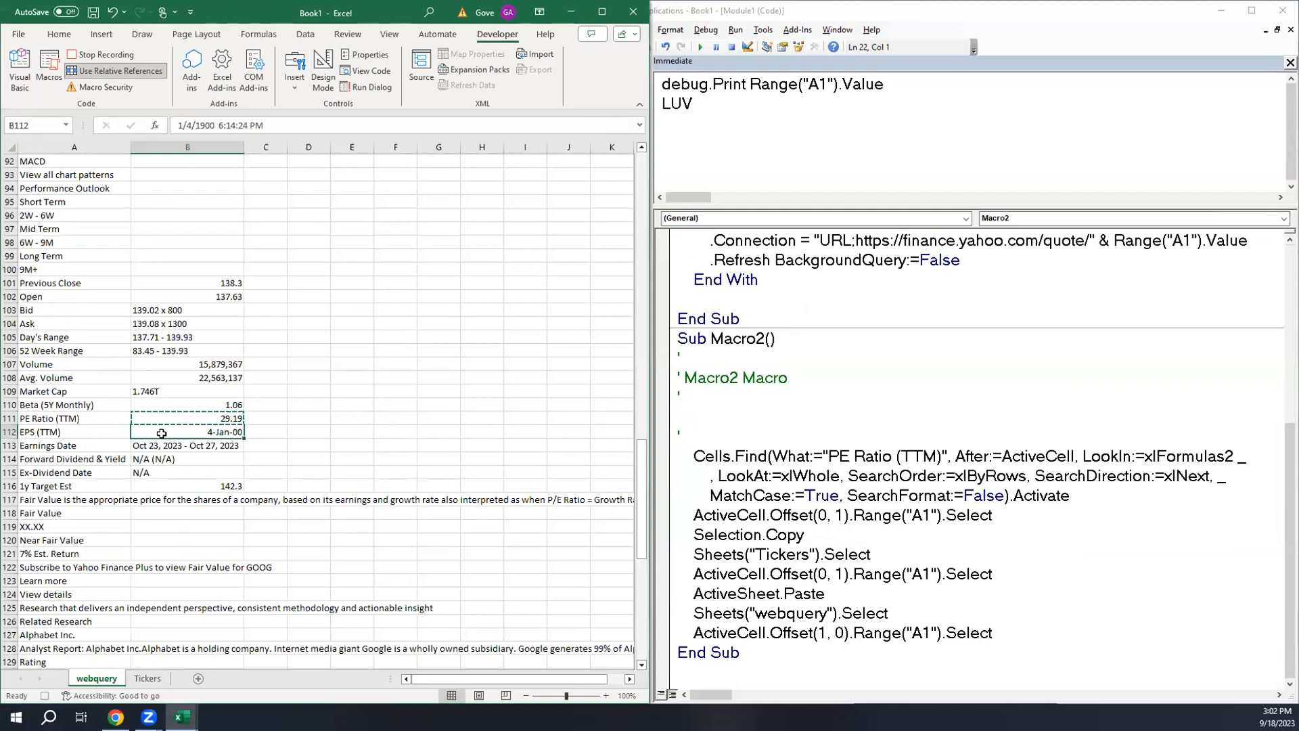
pyautogui.hotkey('ctrl', 'c')
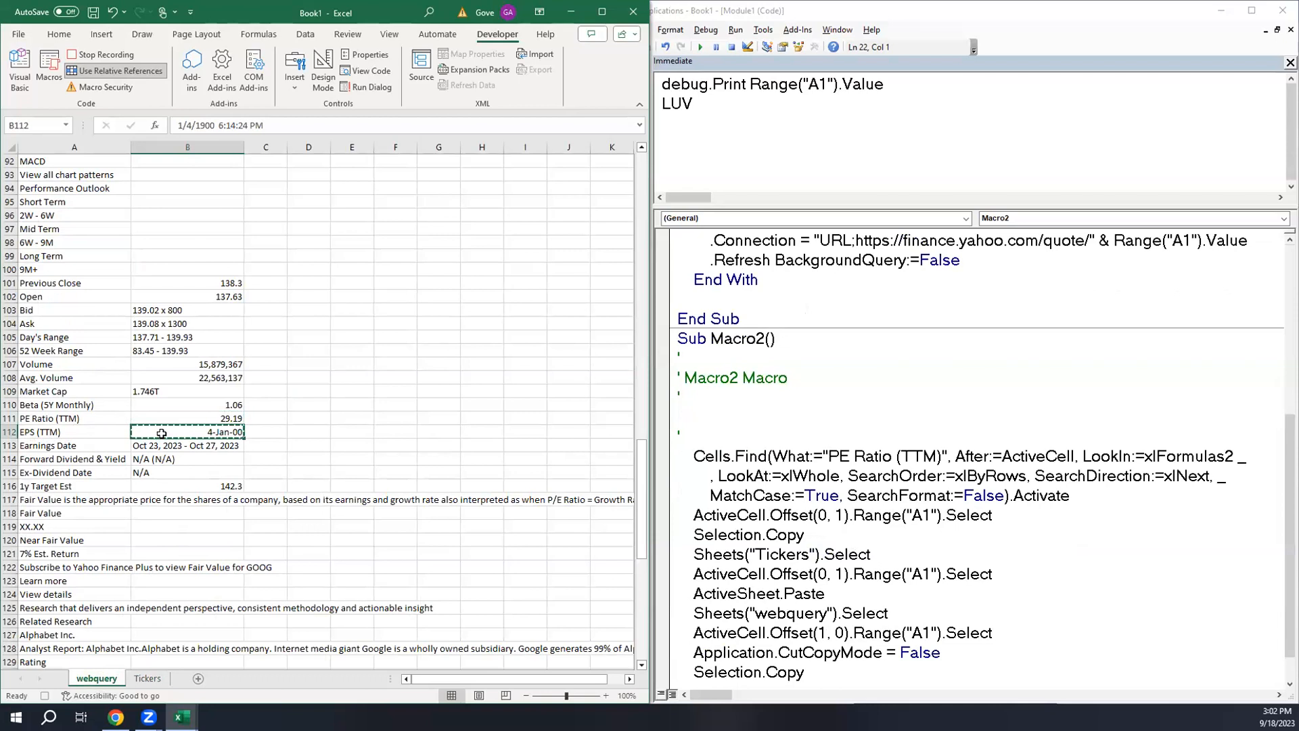
pyautogui.click(148, 678)
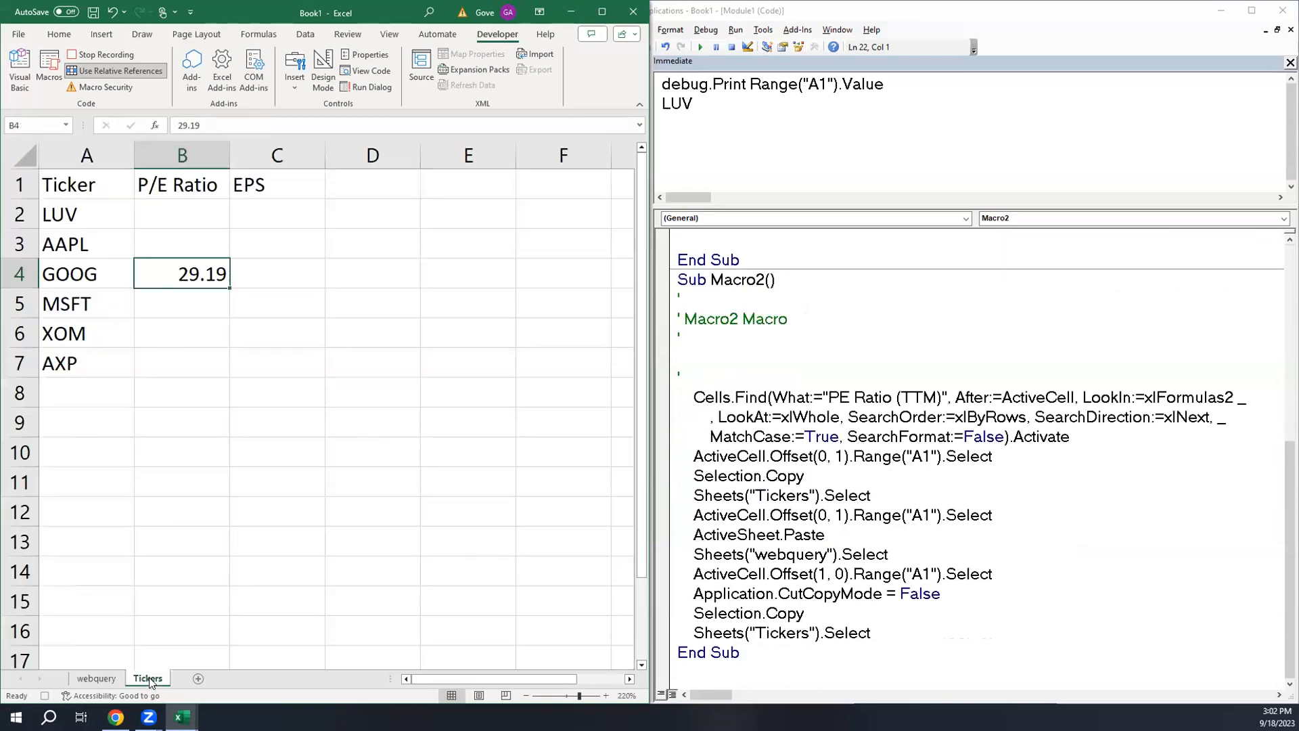
pyautogui.click(265, 278)
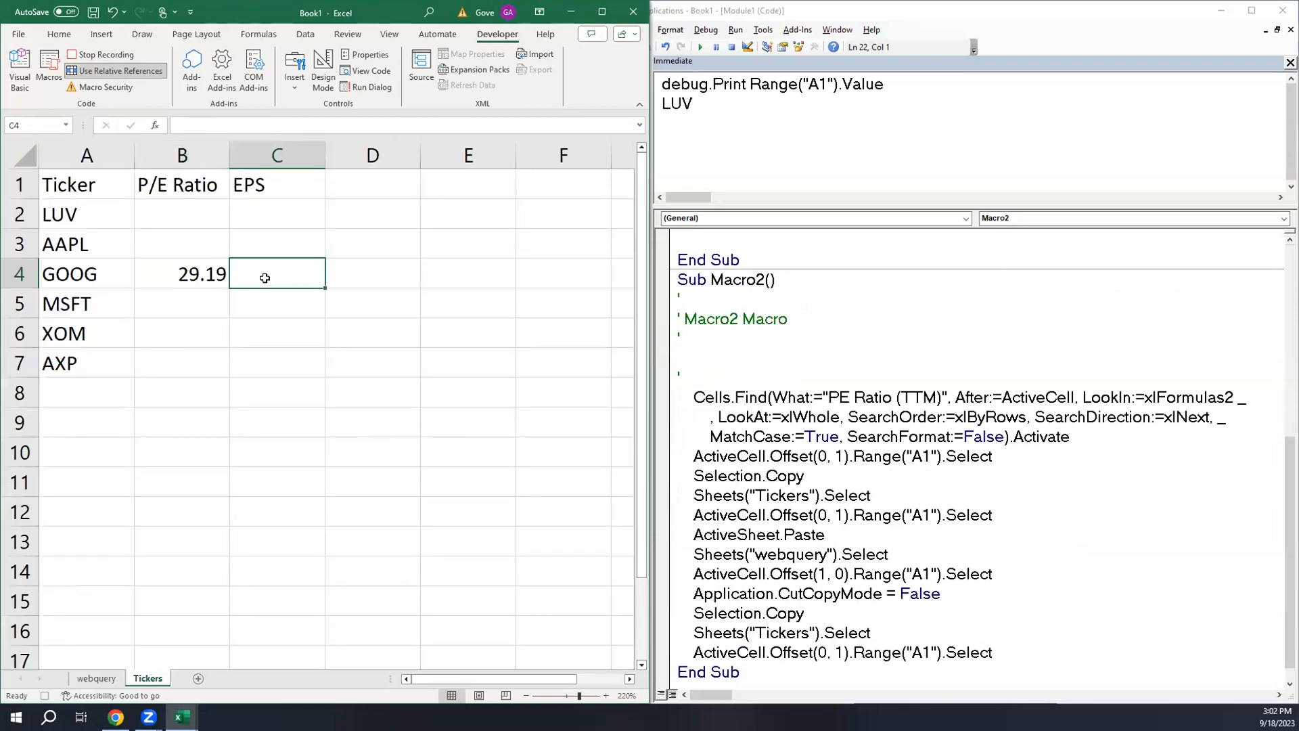
pyautogui.hotkey('ctrl', 'v')
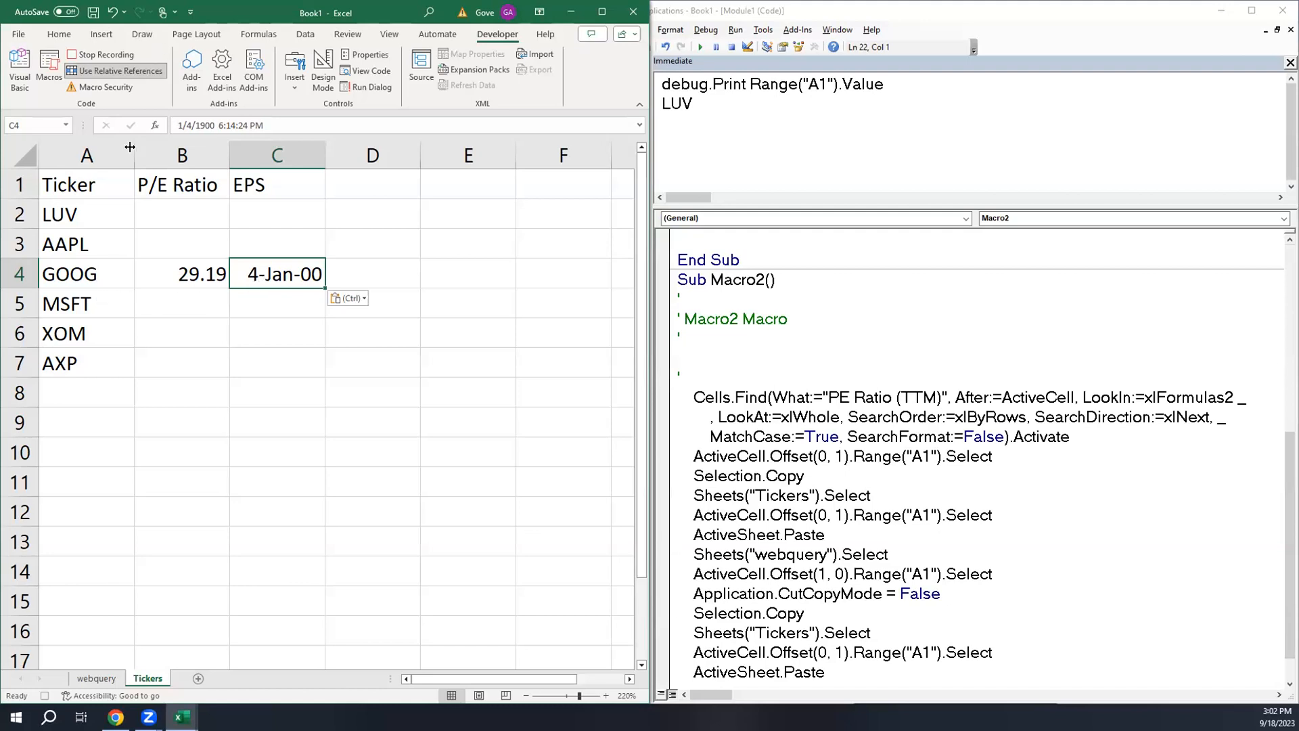
# - Select the MSFT ticker in cell A5 and stop recording the macro
pyautogui.click(108, 305)
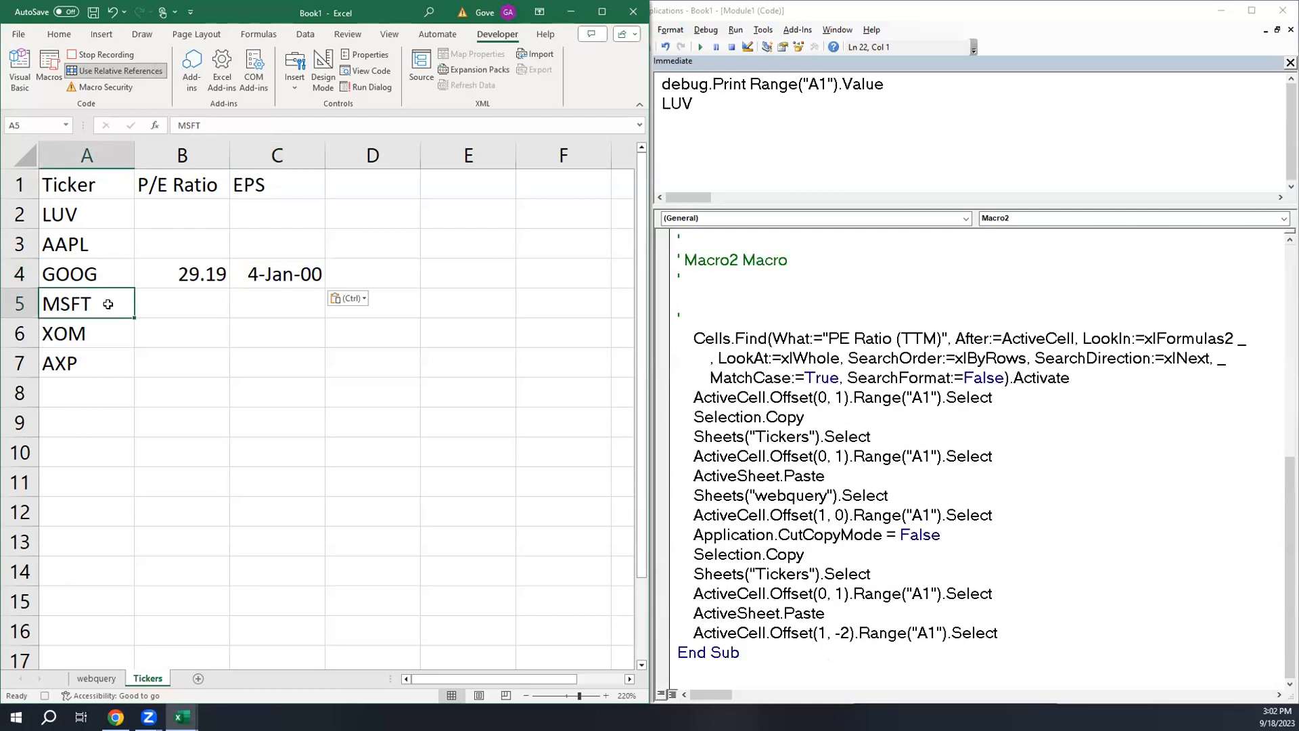
pyautogui.click(116, 57)
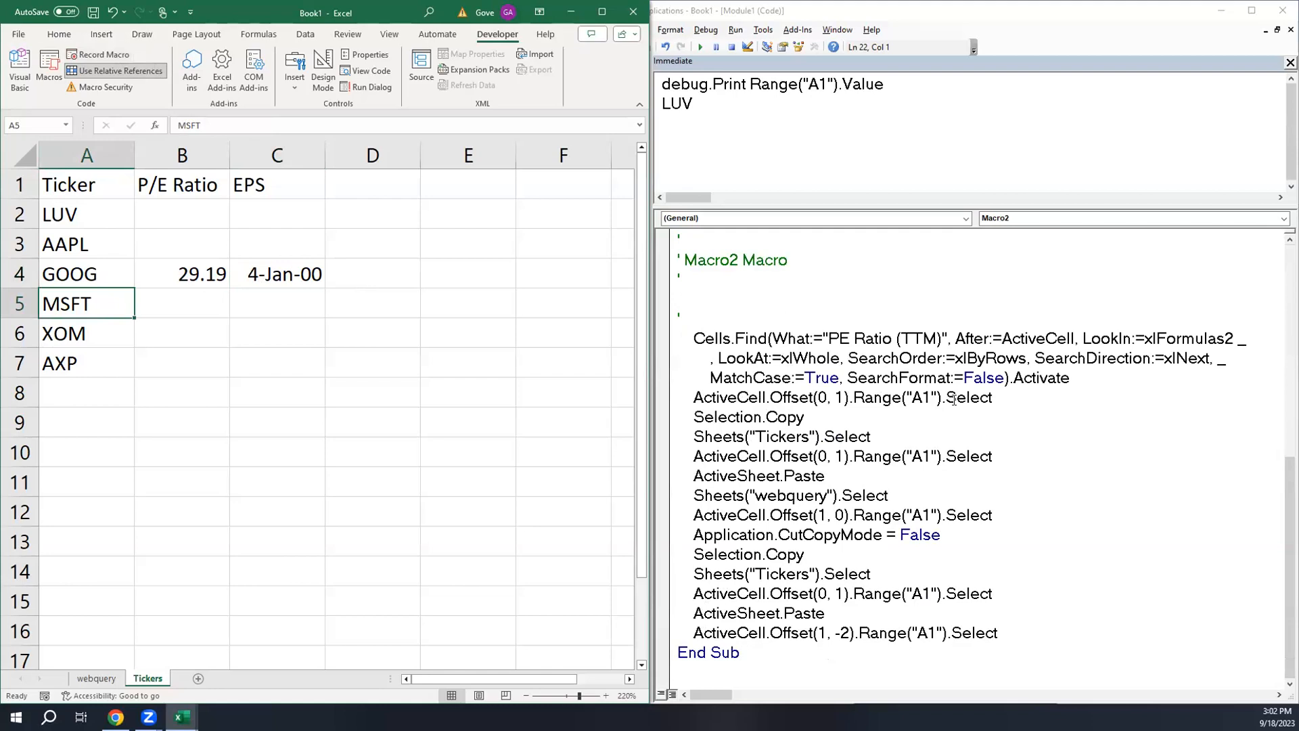
# - Review the stock_info macro code line by line, from its Sub line down to its End Sub
pyautogui.scroll(2, 926, 437)
pyautogui.scroll(5, 926, 436)
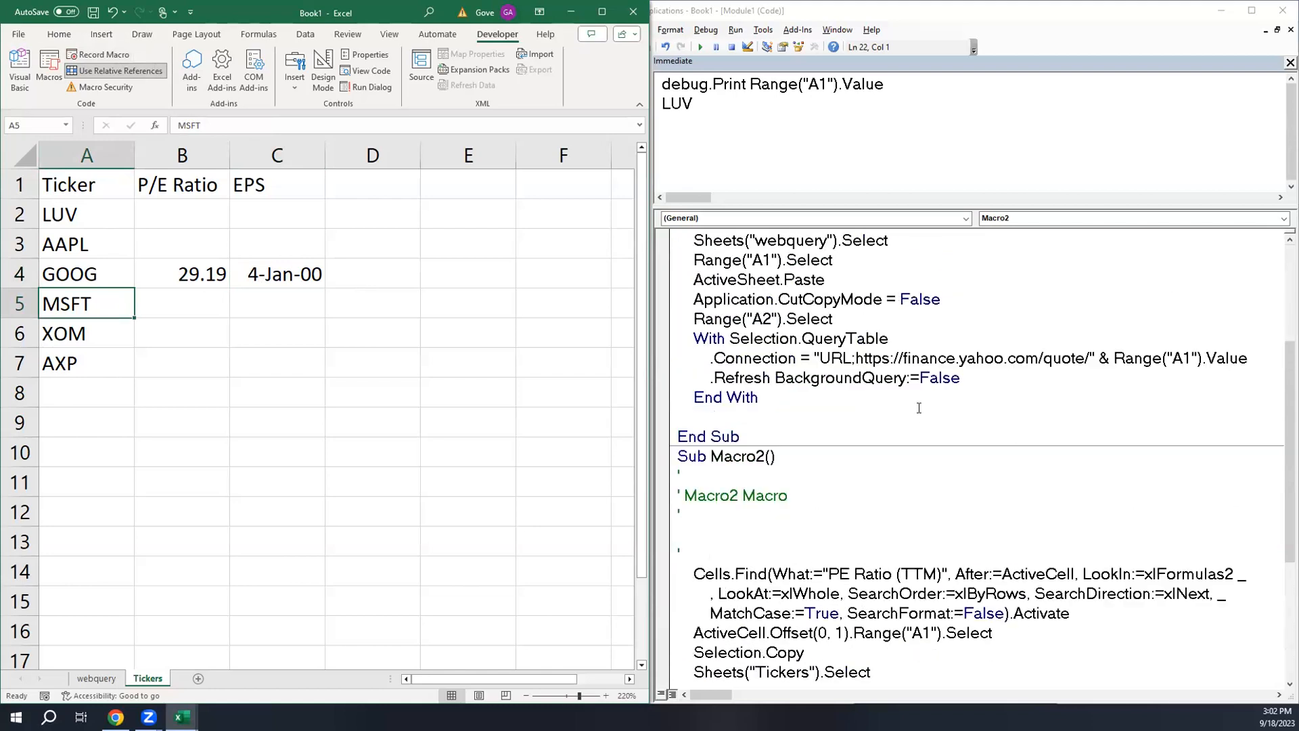
pyautogui.scroll(1, 809, 302)
pyautogui.moveTo(688, 279); pyautogui.dragTo(807, 277)
pyautogui.moveTo(694, 417); pyautogui.dragTo(726, 417)
pyautogui.moveTo(692, 436); pyautogui.dragTo(742, 456)
pyautogui.click(705, 476)
pyautogui.moveTo(694, 535); pyautogui.dragTo(708, 516)
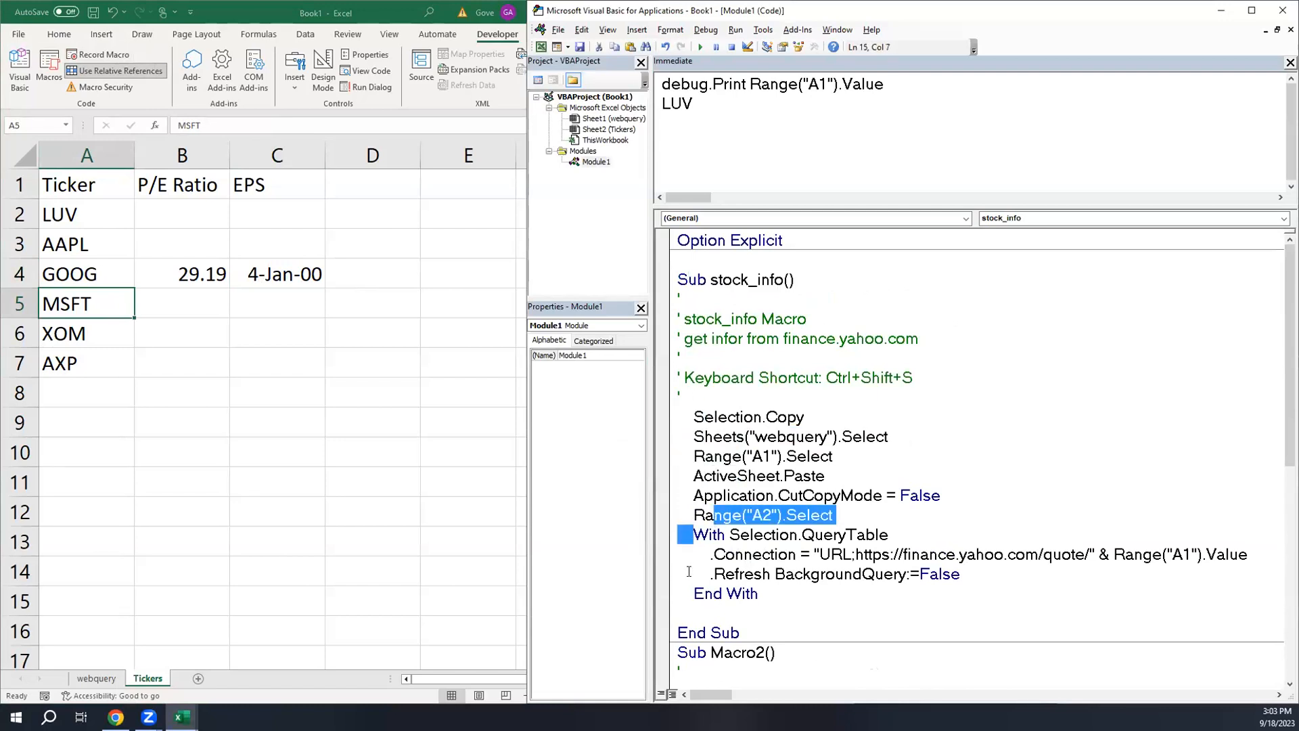
pyautogui.moveTo(742, 631); pyautogui.dragTo(674, 635)
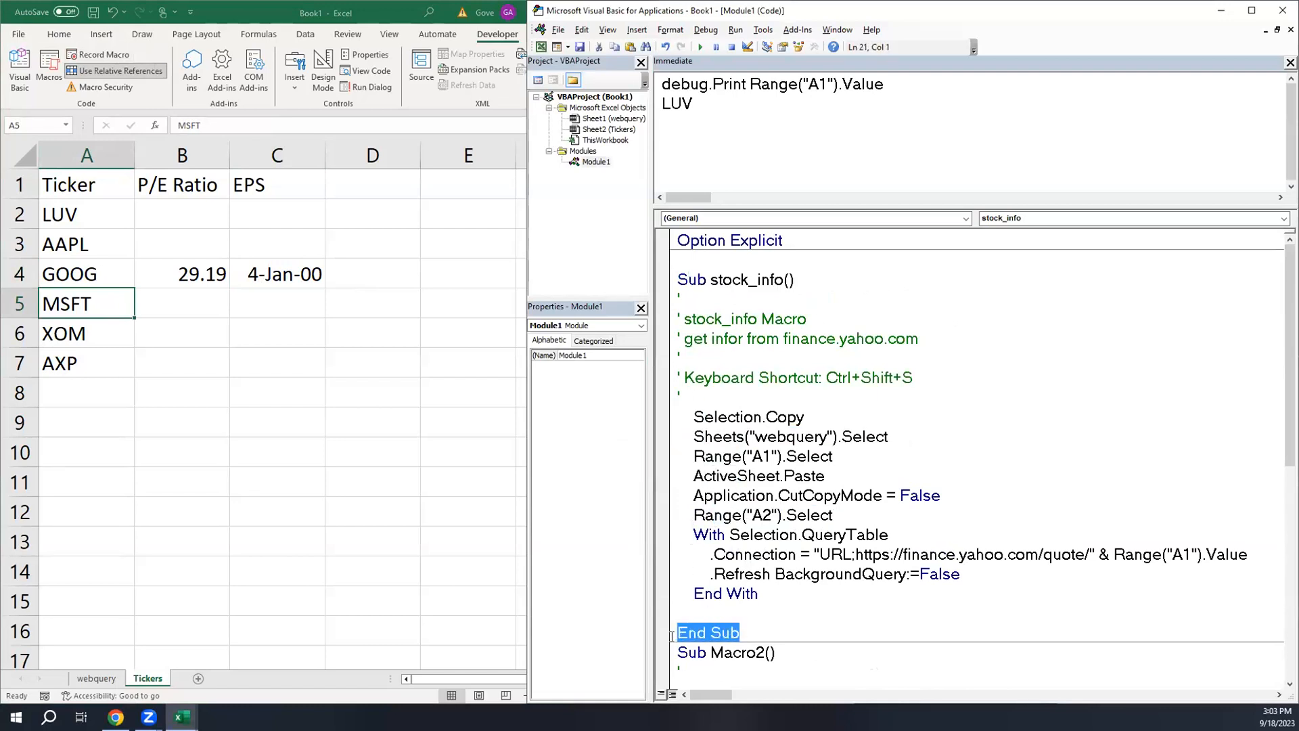
# - Merge Macro2 into stock_info by deleting the End Sub, Sub Macro2() and comment lines between the two procedures
pyautogui.scroll(-3, 695, 637)
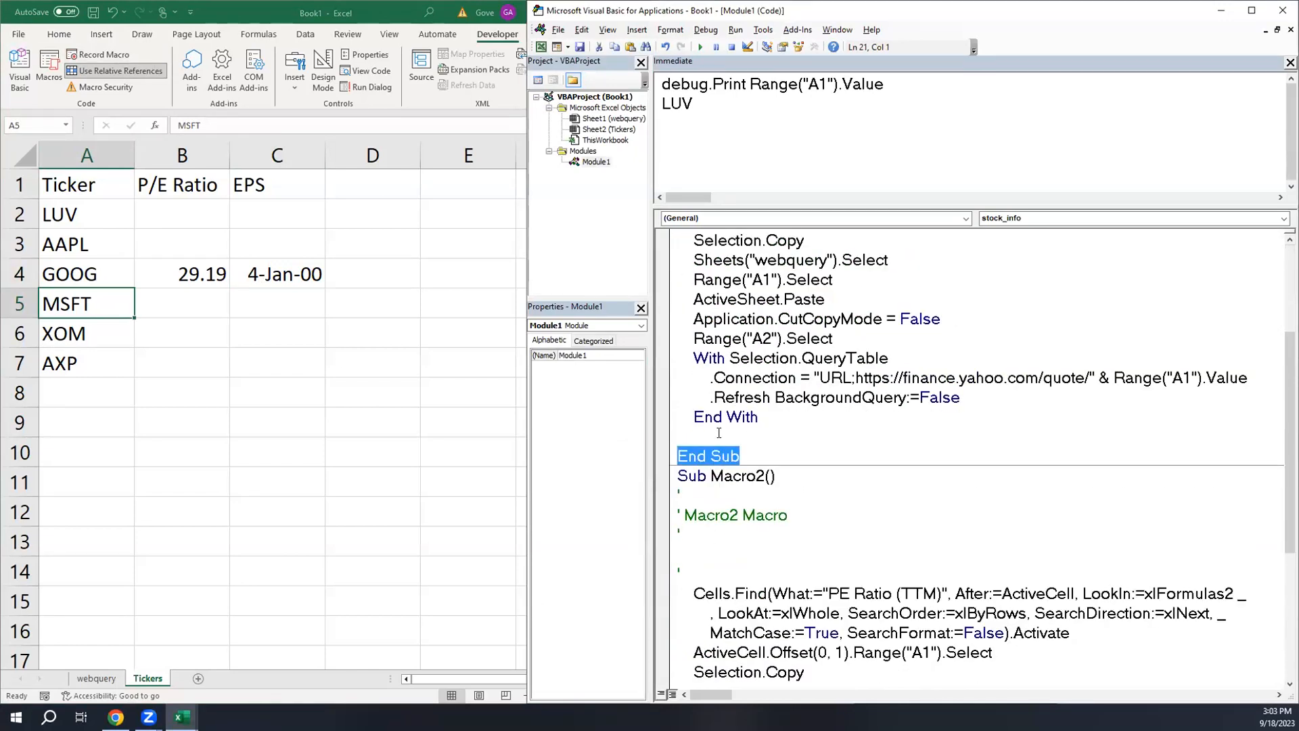
pyautogui.moveTo(712, 571); pyautogui.dragTo(617, 456)
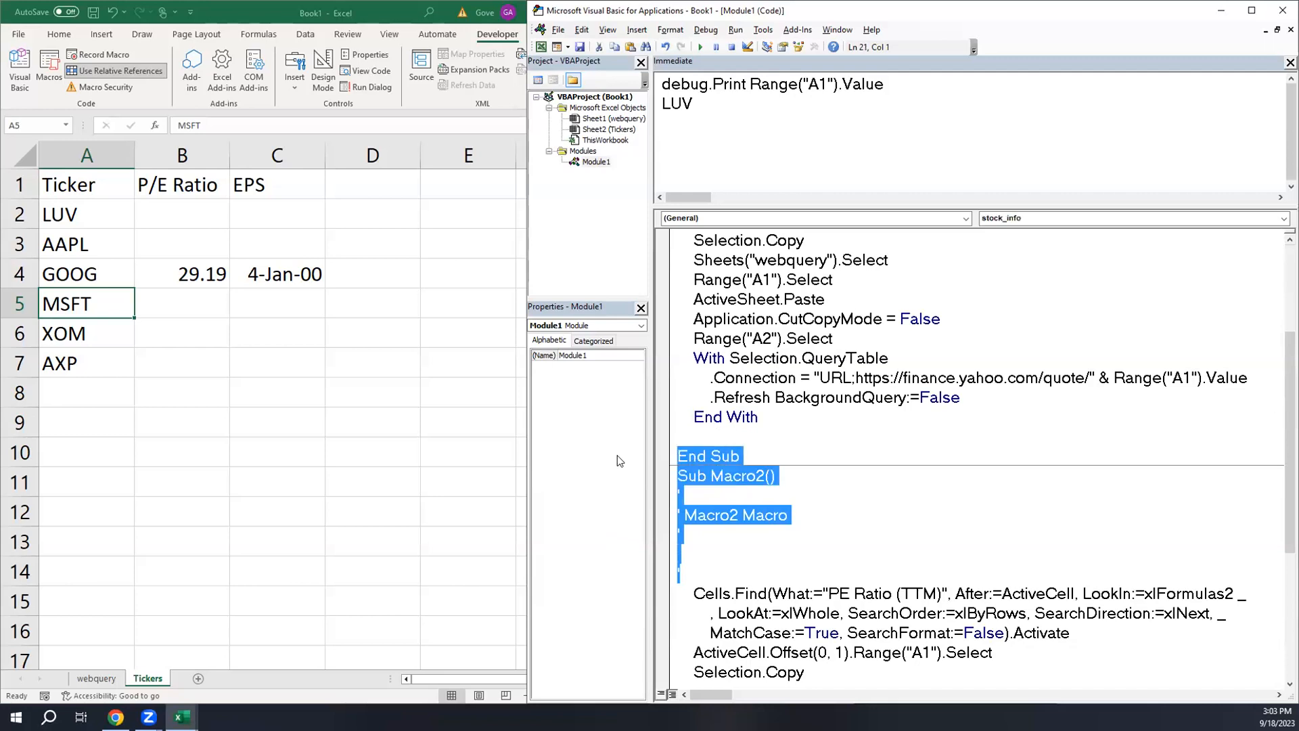
pyautogui.press('Delete')
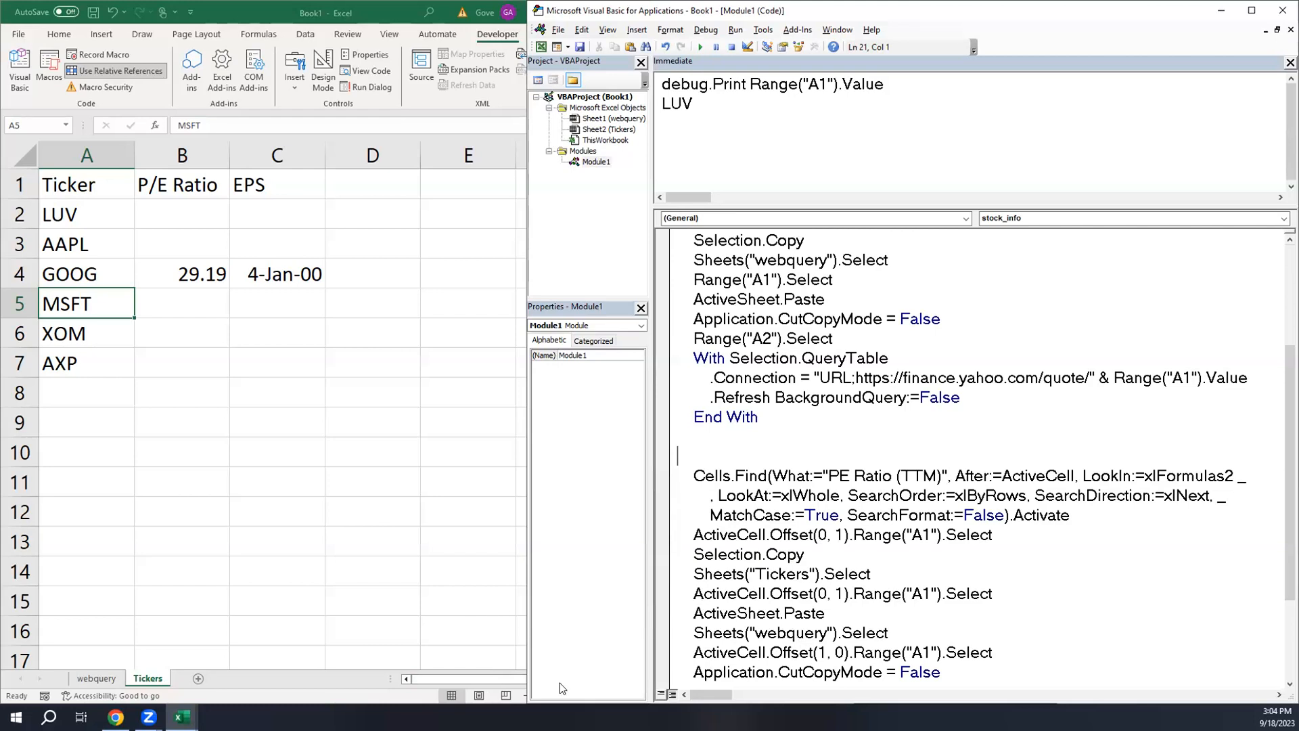
# - Look over the beginning of the merged stock_info macro and the debugging commands, and return to the MSFT ticker in A5 of Tickers
pyautogui.scroll(3, 789, 361)
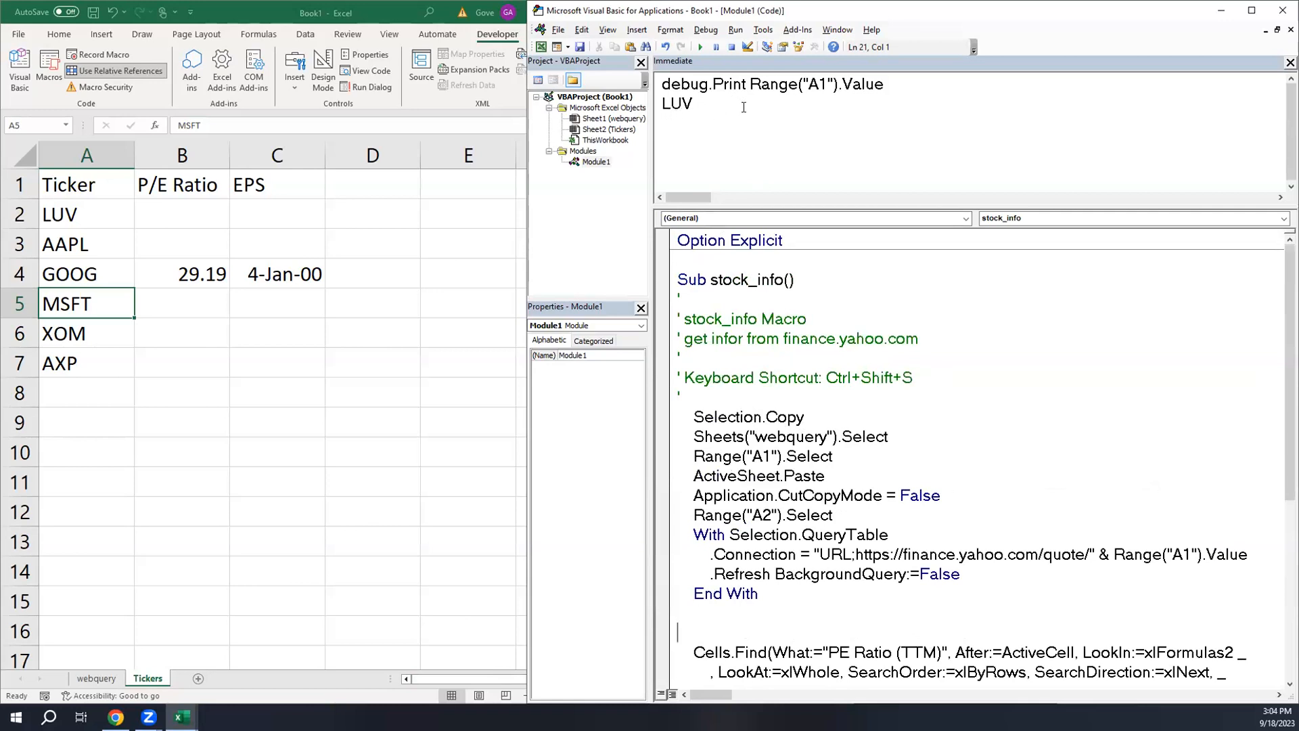
pyautogui.moveTo(684, 319); pyautogui.dragTo(806, 321)
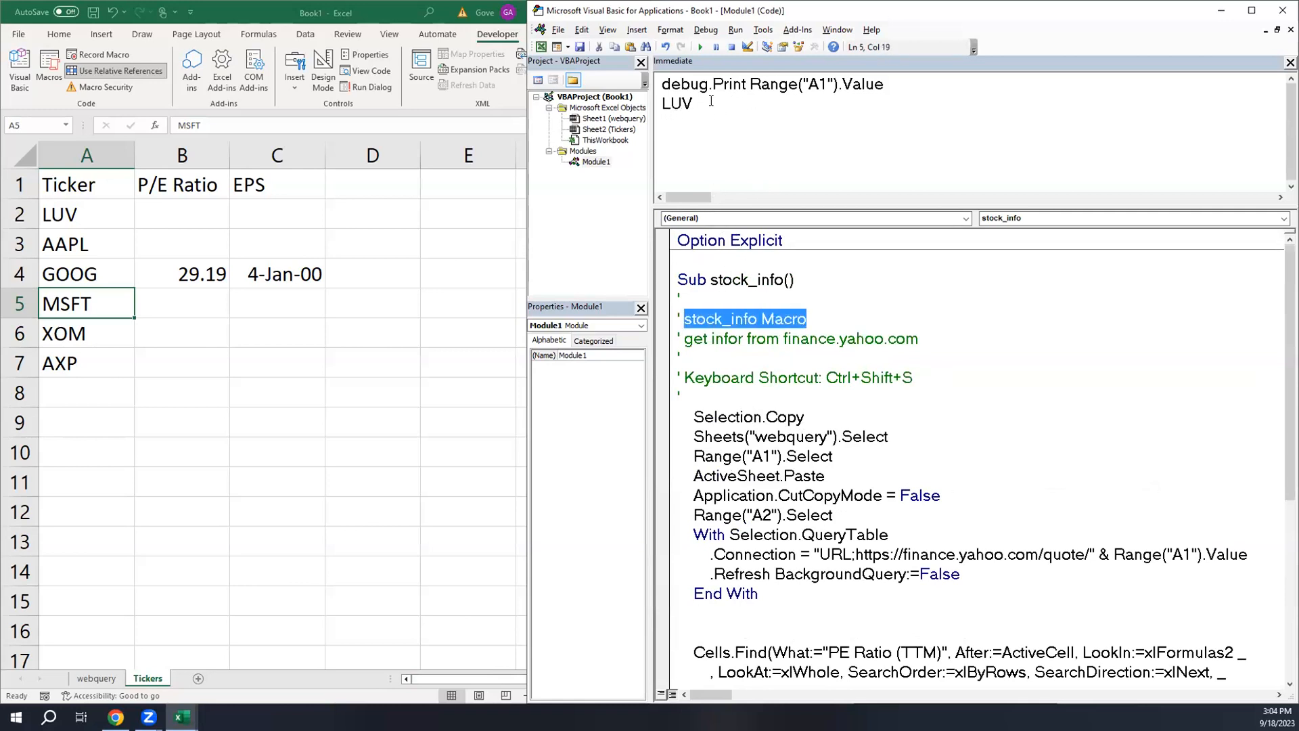
pyautogui.moveTo(663, 84); pyautogui.dragTo(704, 86)
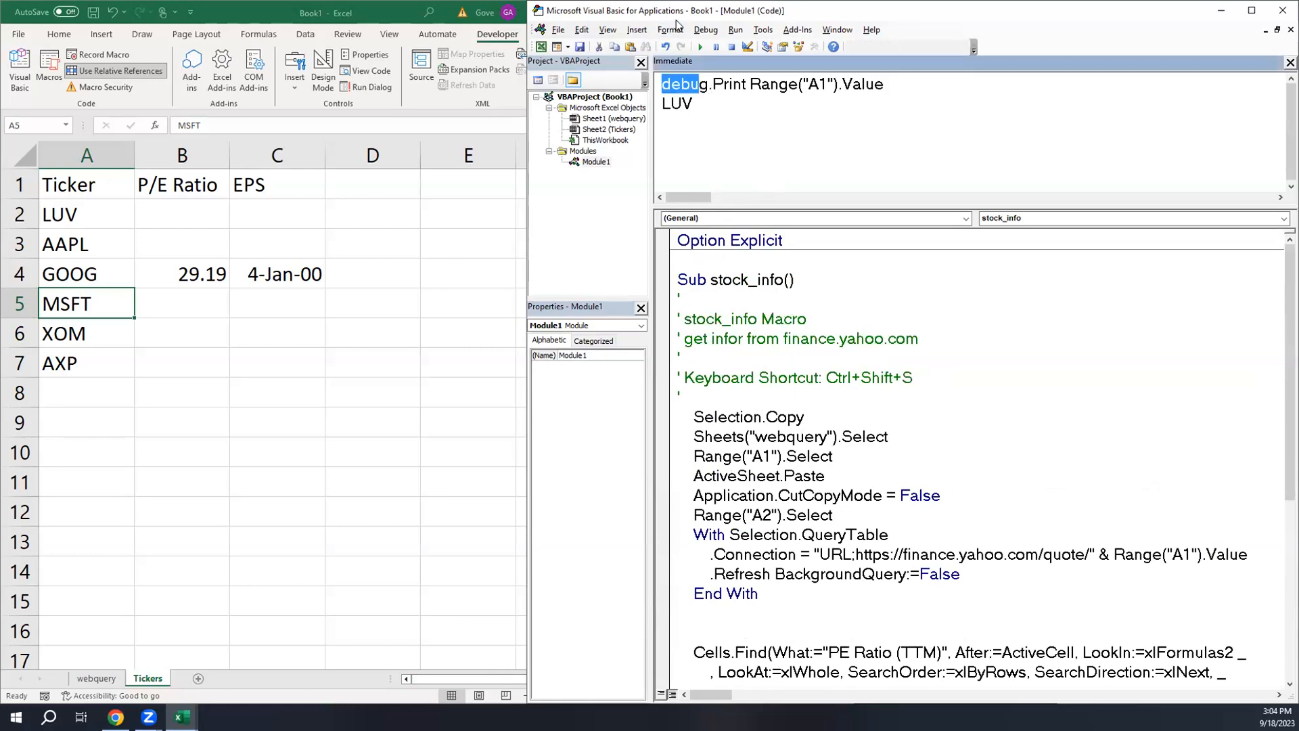
pyautogui.click(705, 30)
pyautogui.click(704, 30)
pyautogui.click(113, 308)
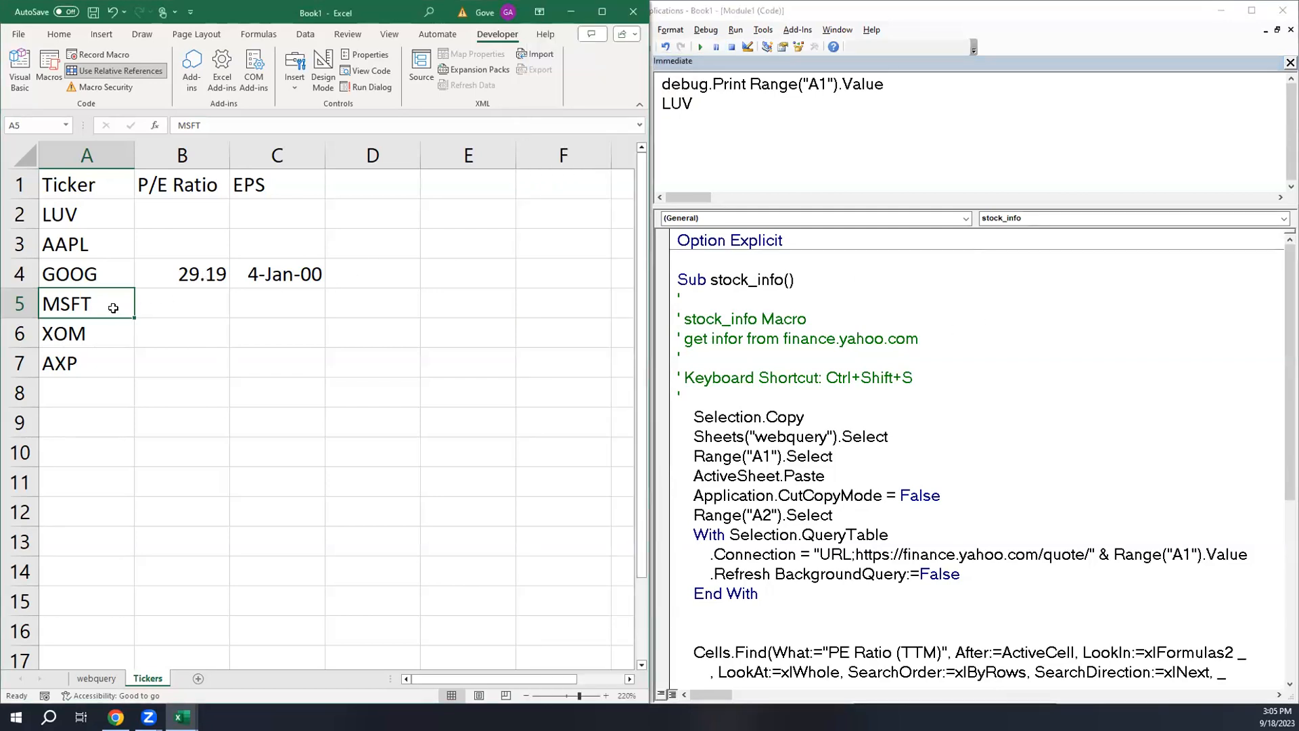
# - Run the stock_info macro for the MSFT ticker and again for the XOM ticker
pyautogui.hotkey('ctrl', 'shift', 's')
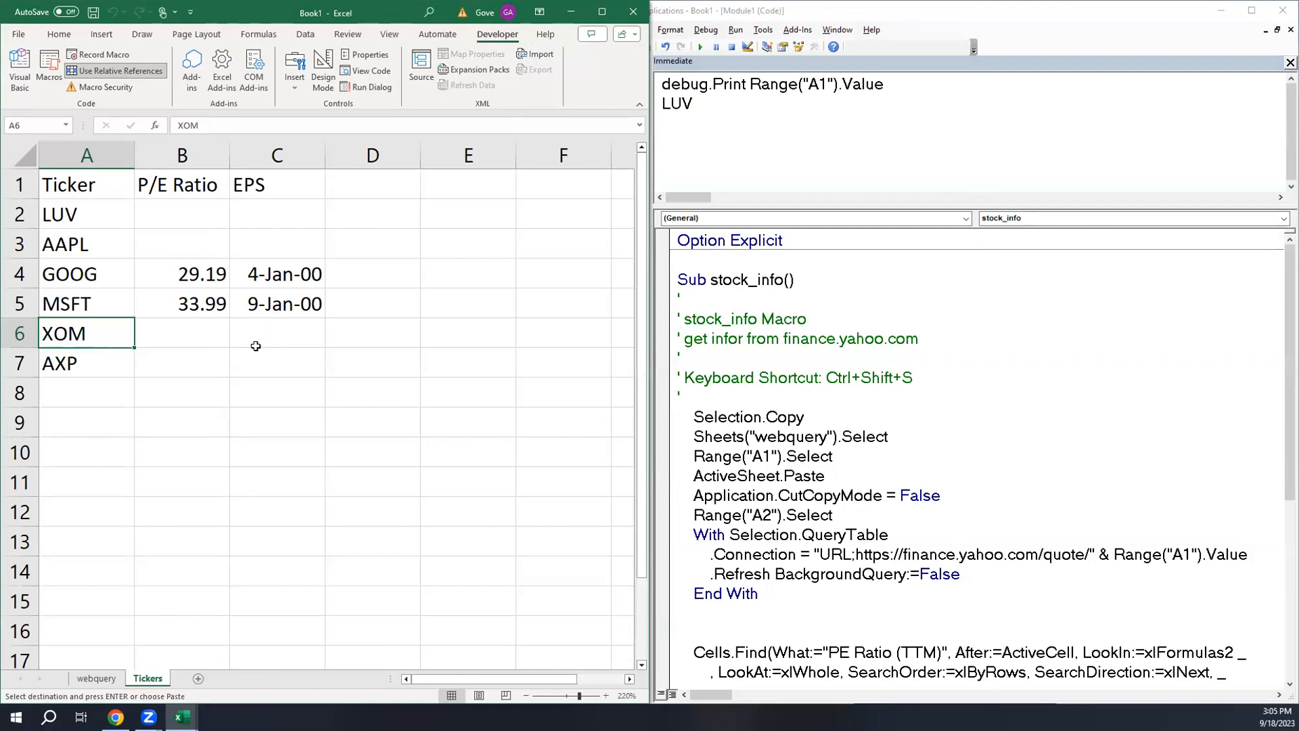
pyautogui.hotkey('ctrl', 'shift', 's')
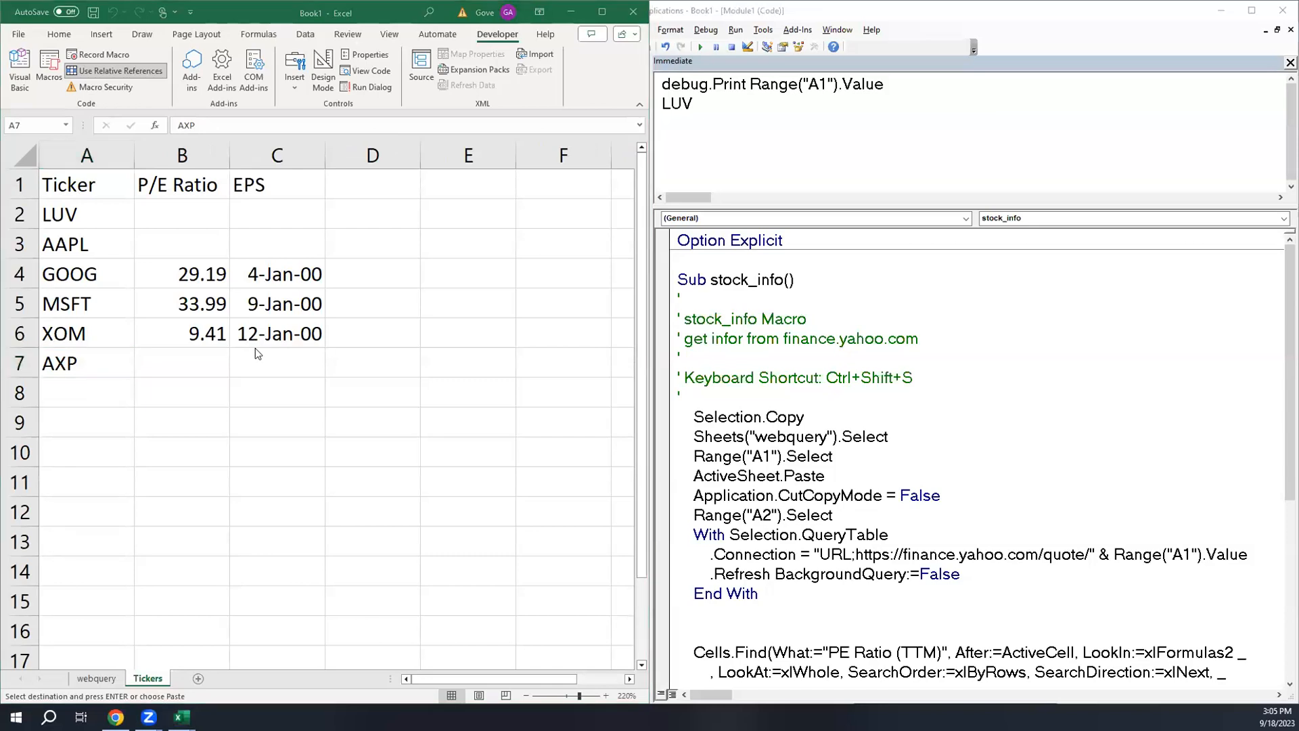
# - Format cells B109:B114 of the webquery sheet as Text
pyautogui.click(112, 680)
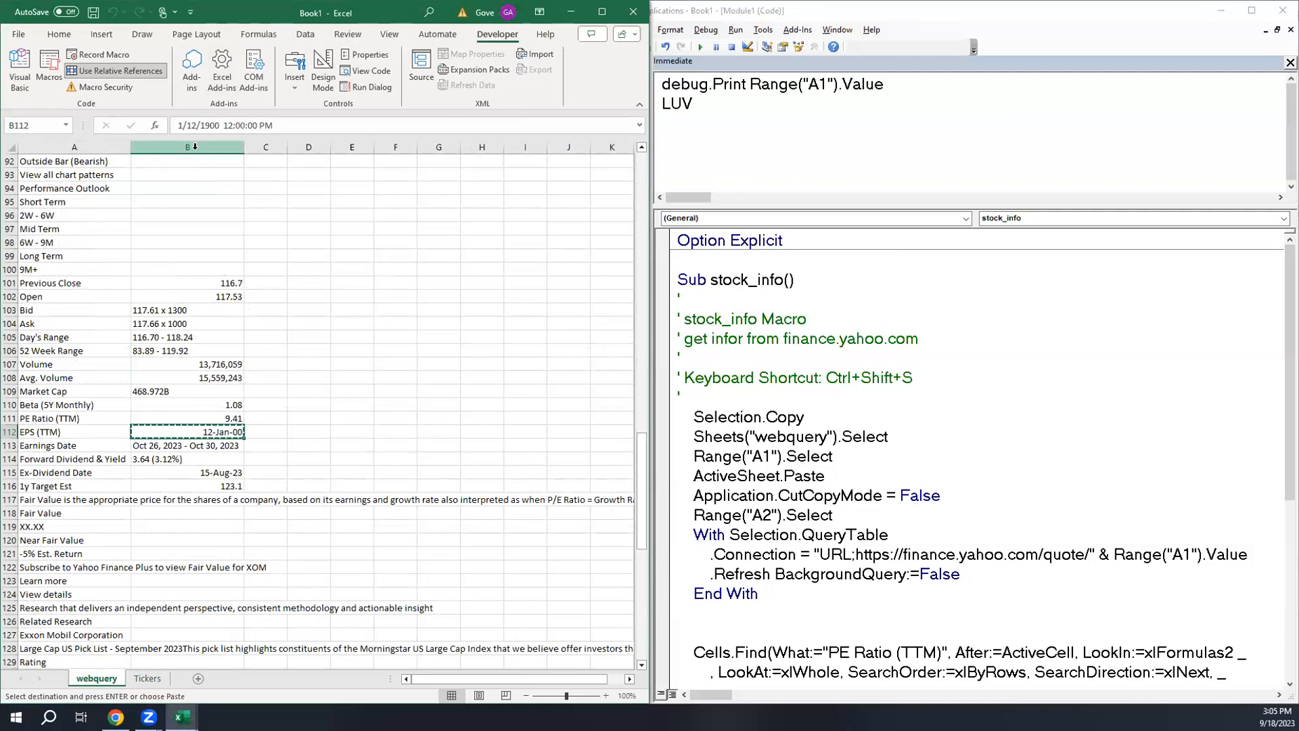
pyautogui.moveTo(162, 391); pyautogui.dragTo(190, 460)
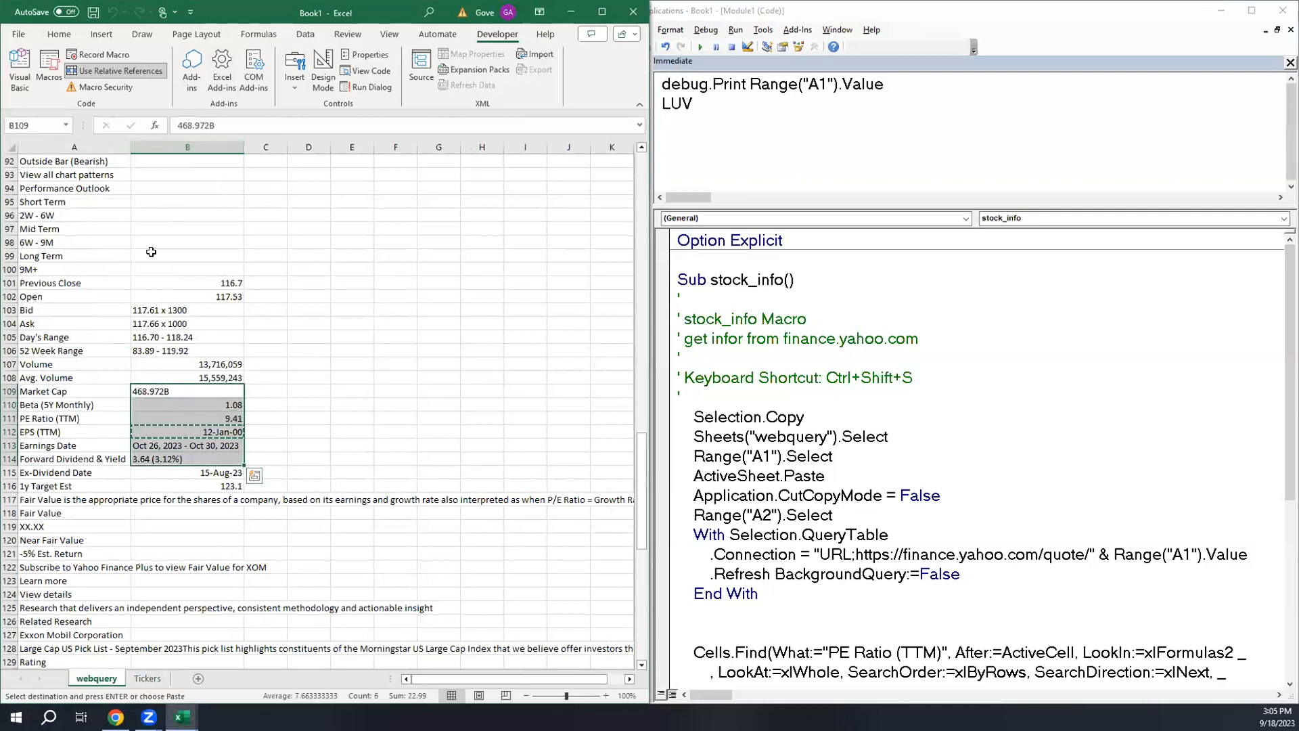
pyautogui.hotkey('ctrl', '1')
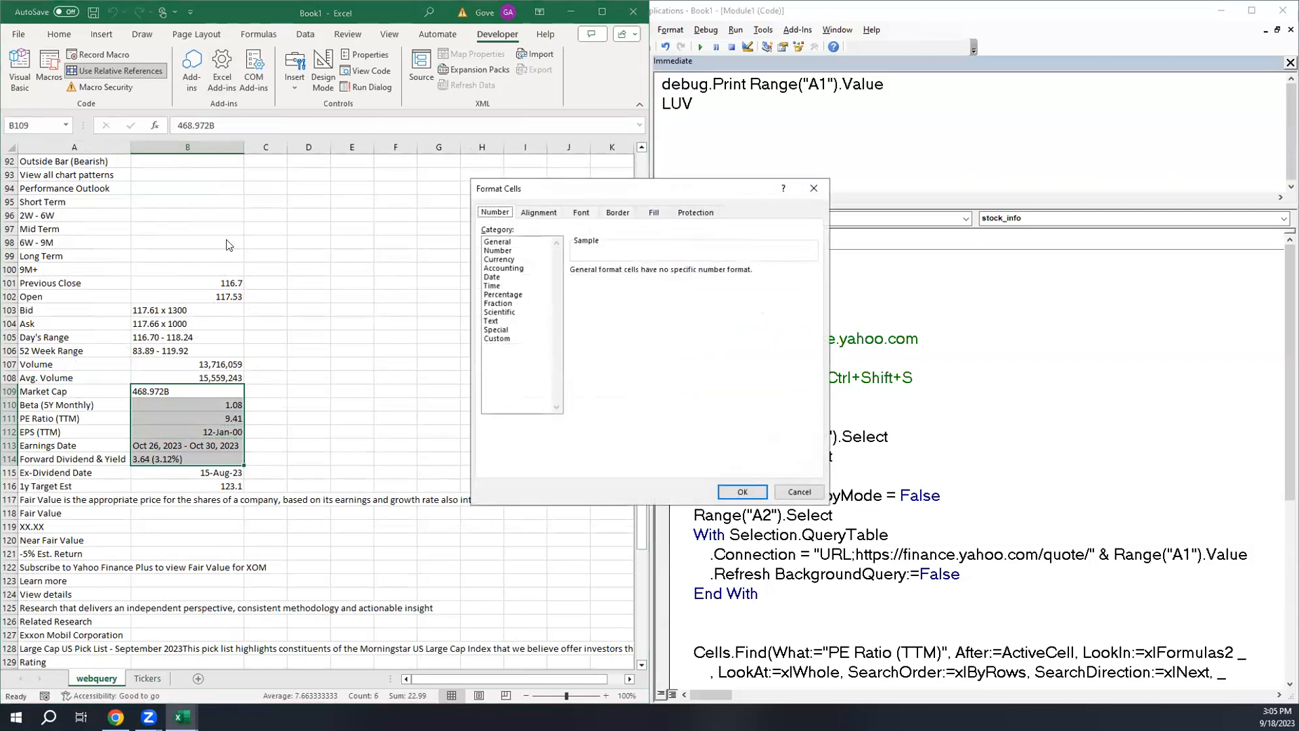
pyautogui.click(488, 321)
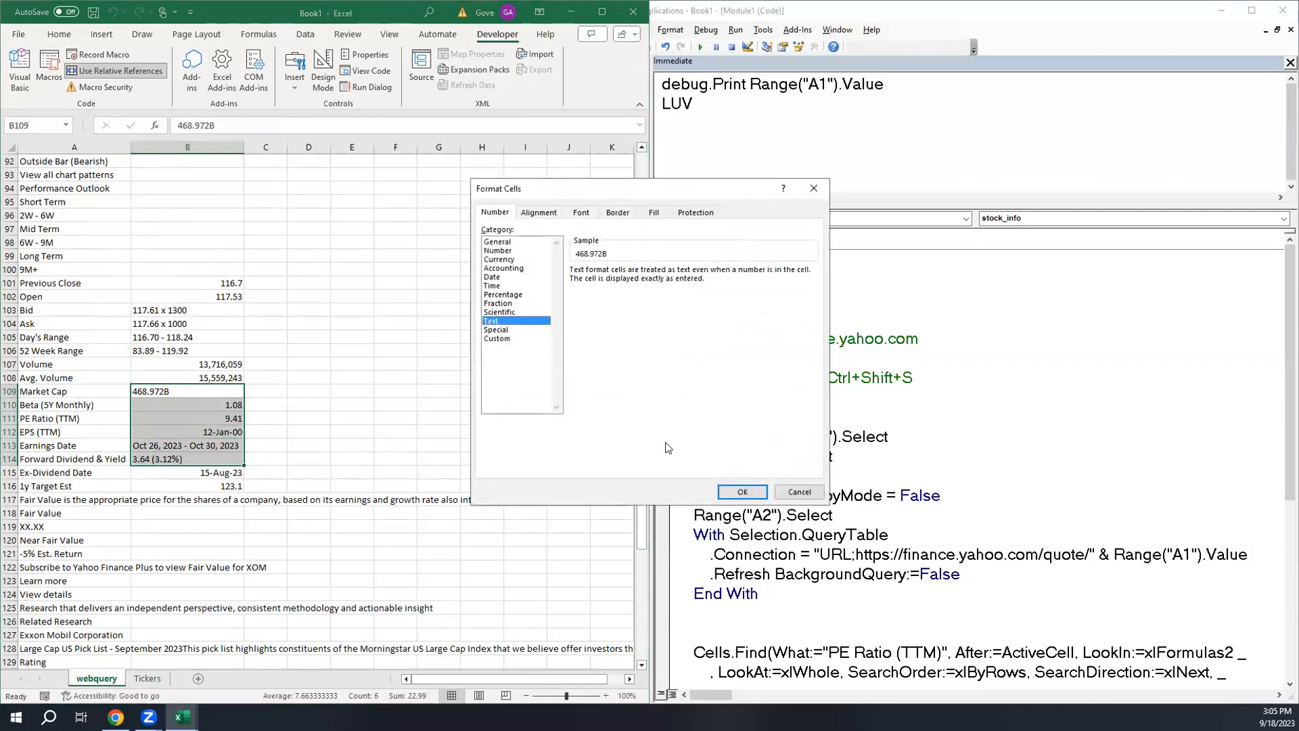
pyautogui.click(742, 492)
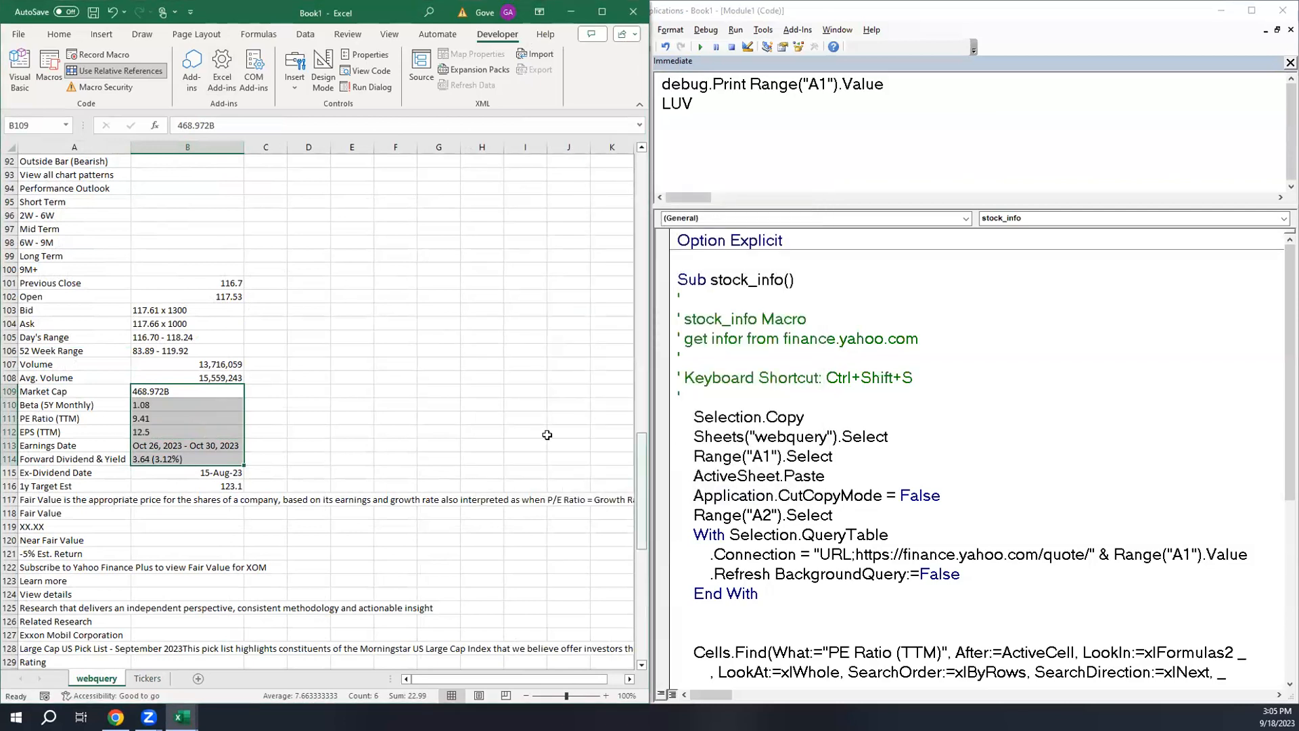
pyautogui.click(405, 390)
pyautogui.hotkey('alt', 'F11')
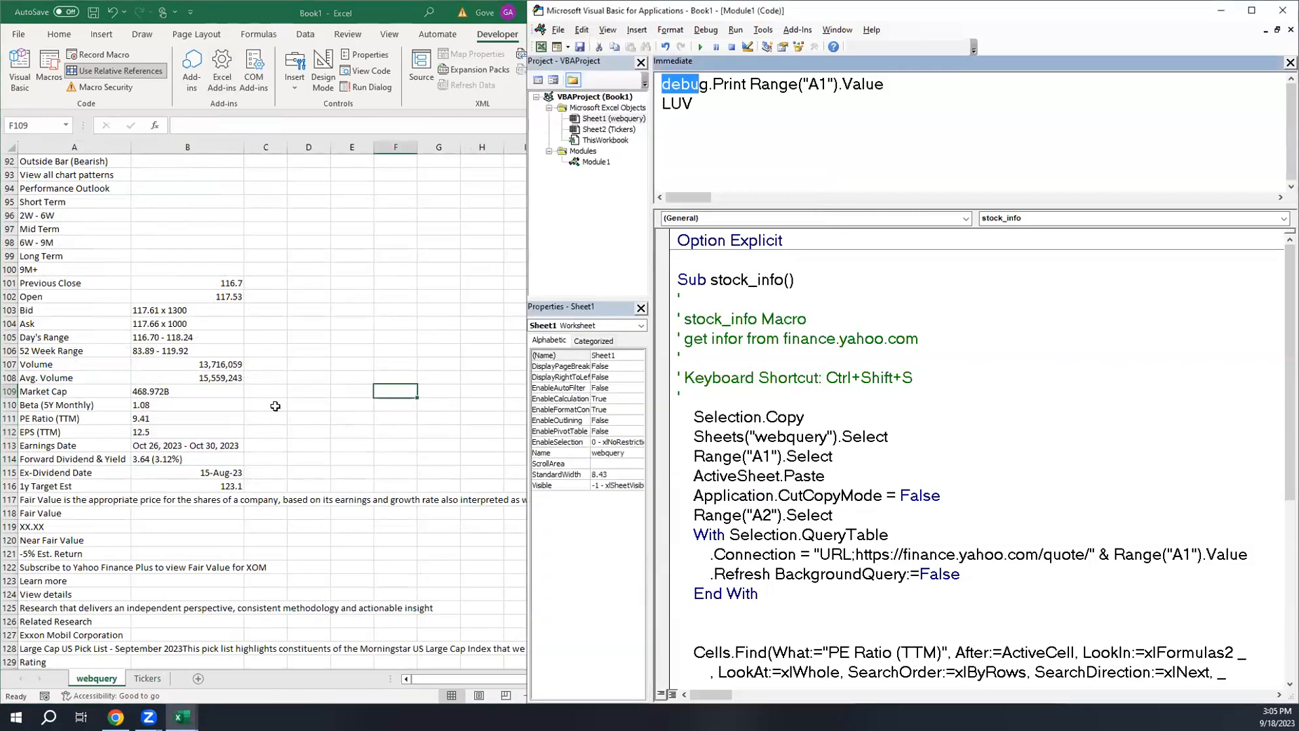
pyautogui.hotkey('alt', 'Tab')
pyautogui.hotkey('alt', 'Tab')
pyautogui.hotkey('alt', 'Tab')
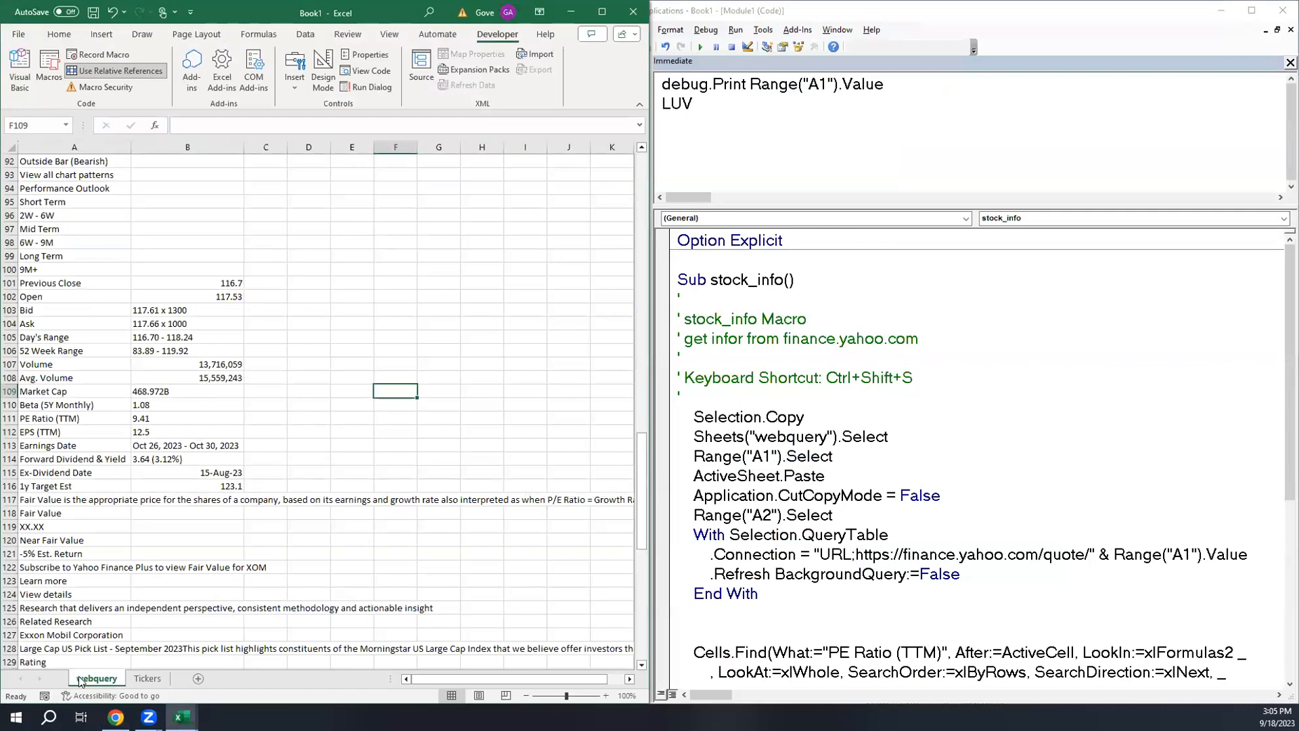
# - Run the stock_info macro for the AXP ticker in A7 of Tickers and check its EPS cell
pyautogui.click(139, 679)
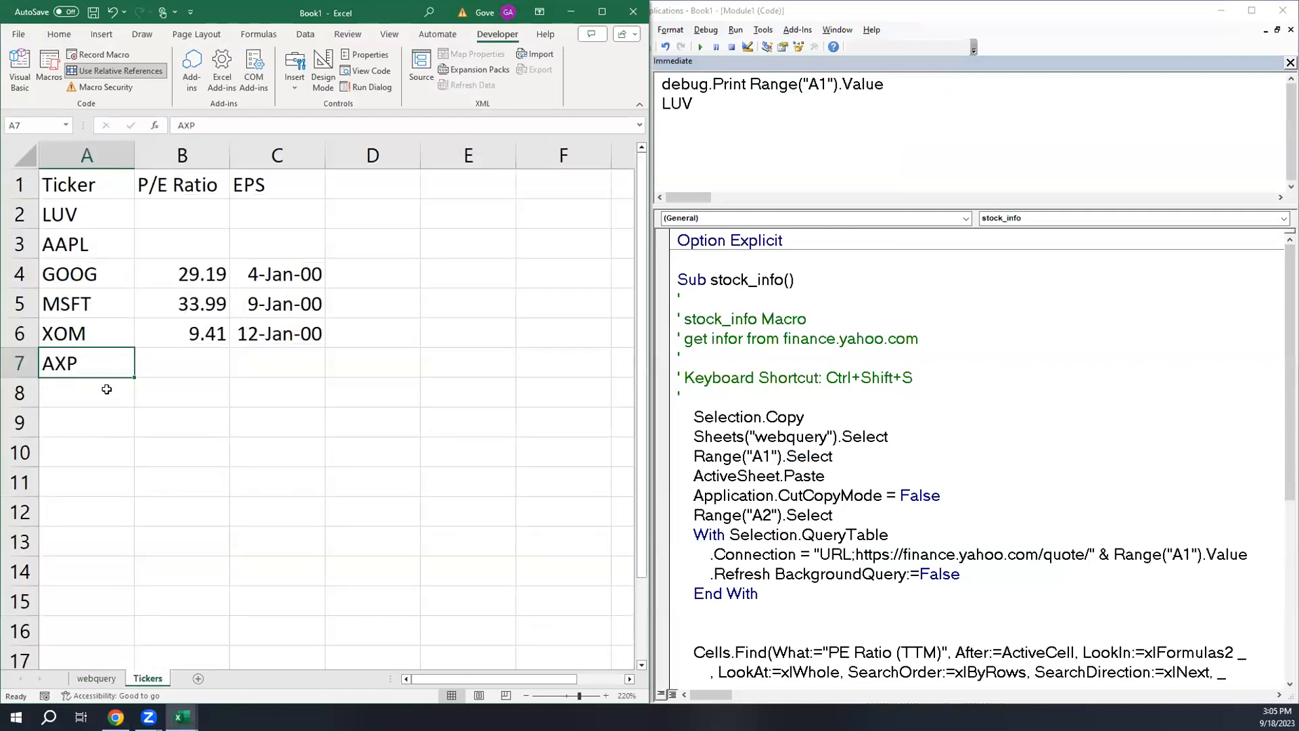
pyautogui.click(80, 337)
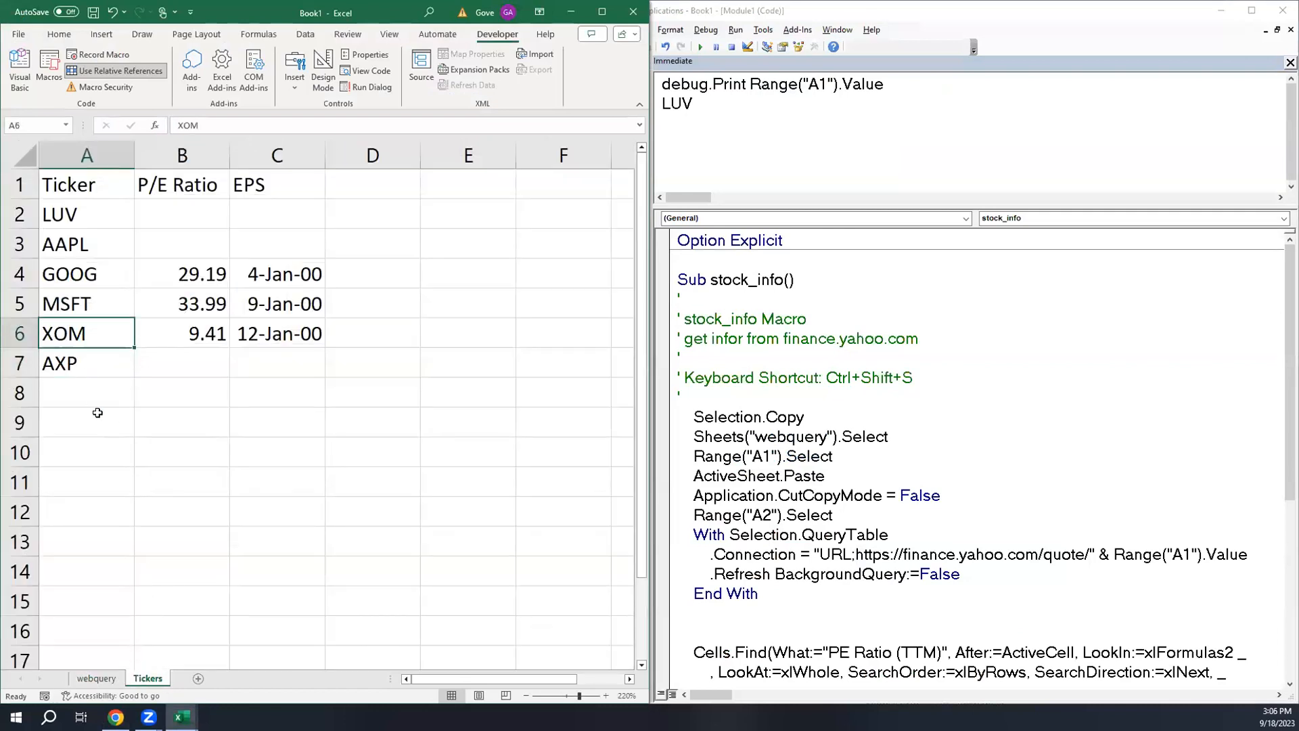
pyautogui.click(88, 368)
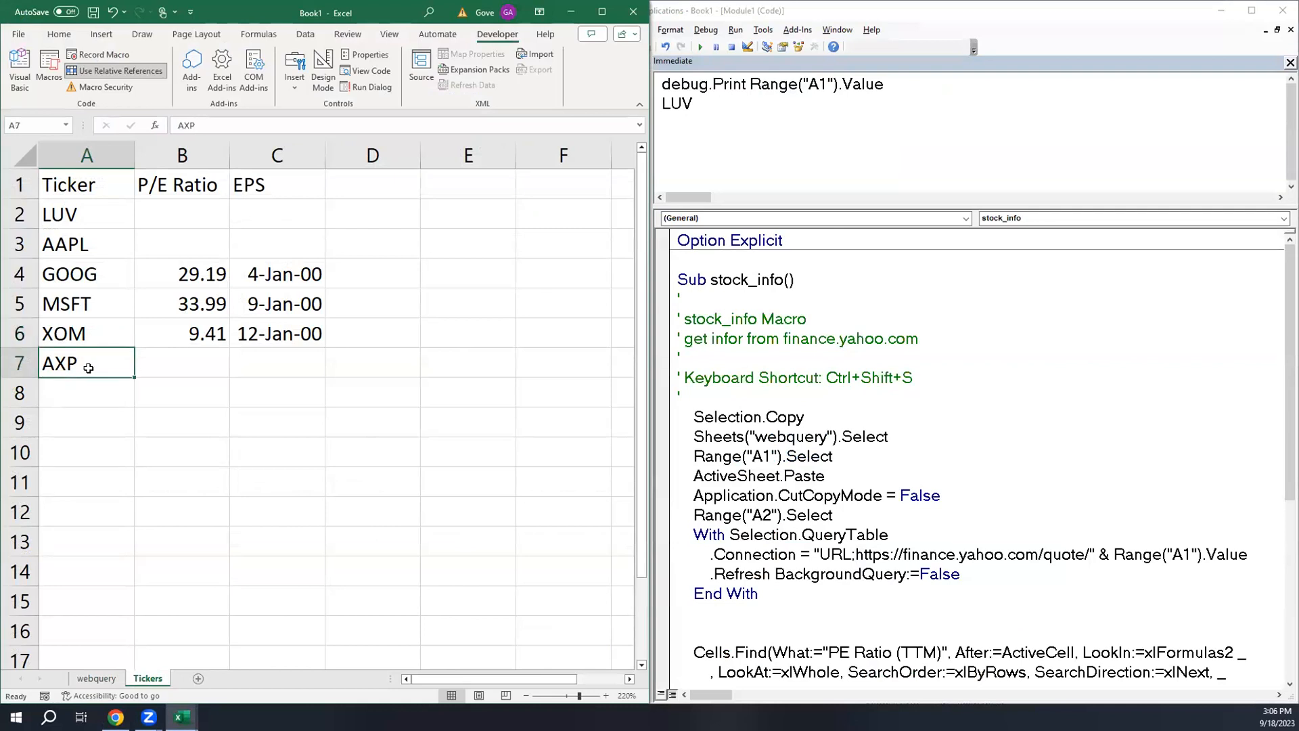
pyautogui.hotkey('ctrl', 'shift', 's')
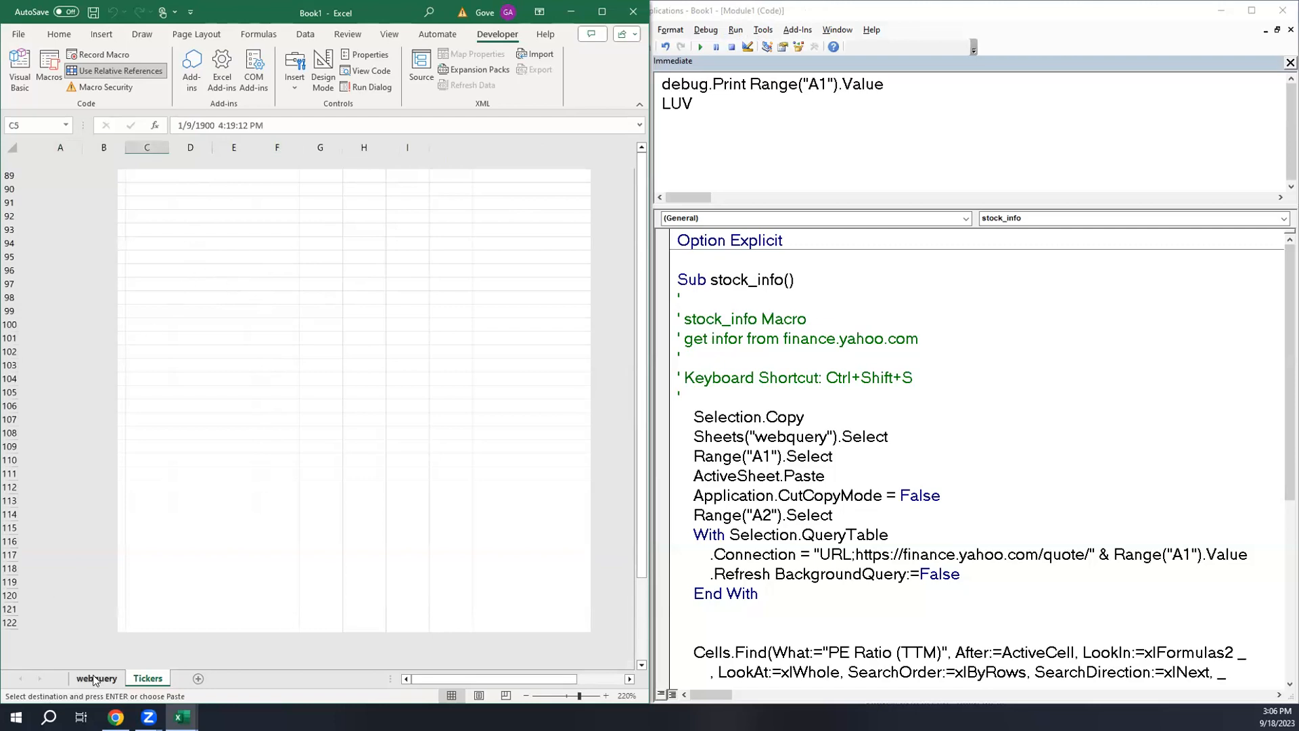
pyautogui.click(157, 680)
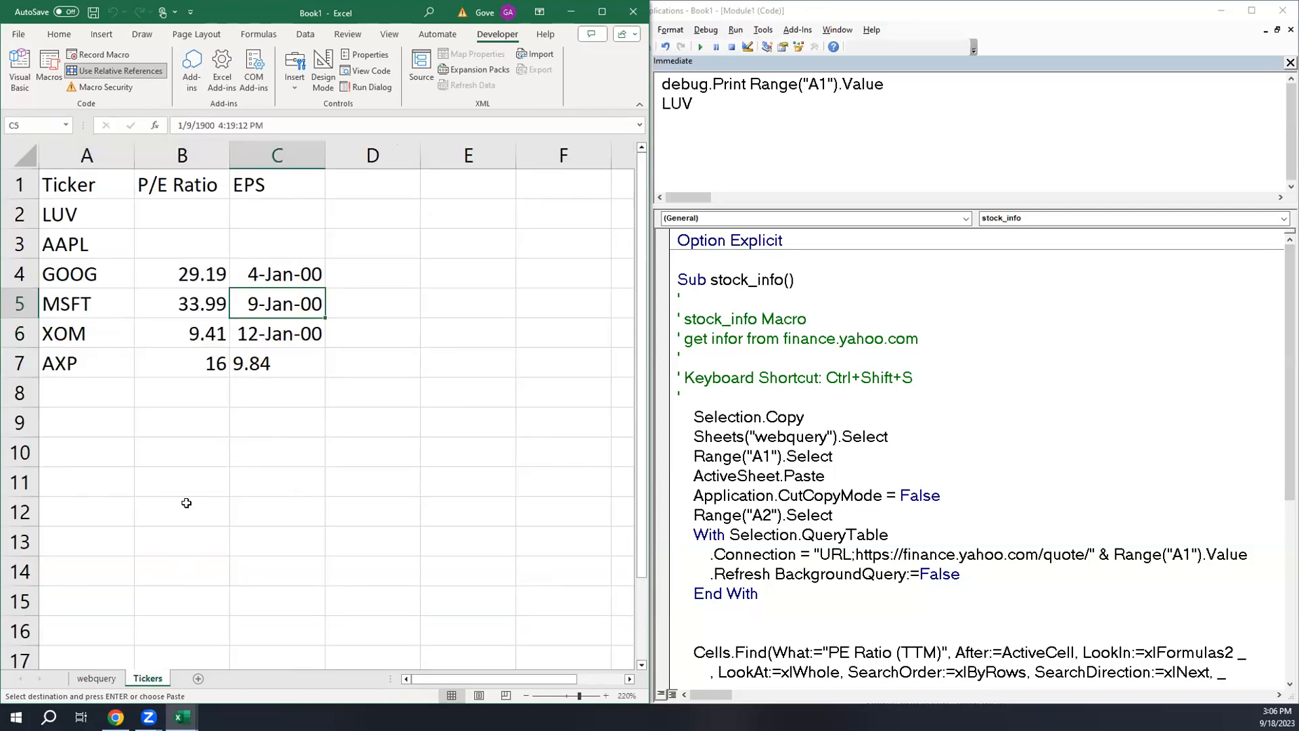
pyautogui.click(269, 364)
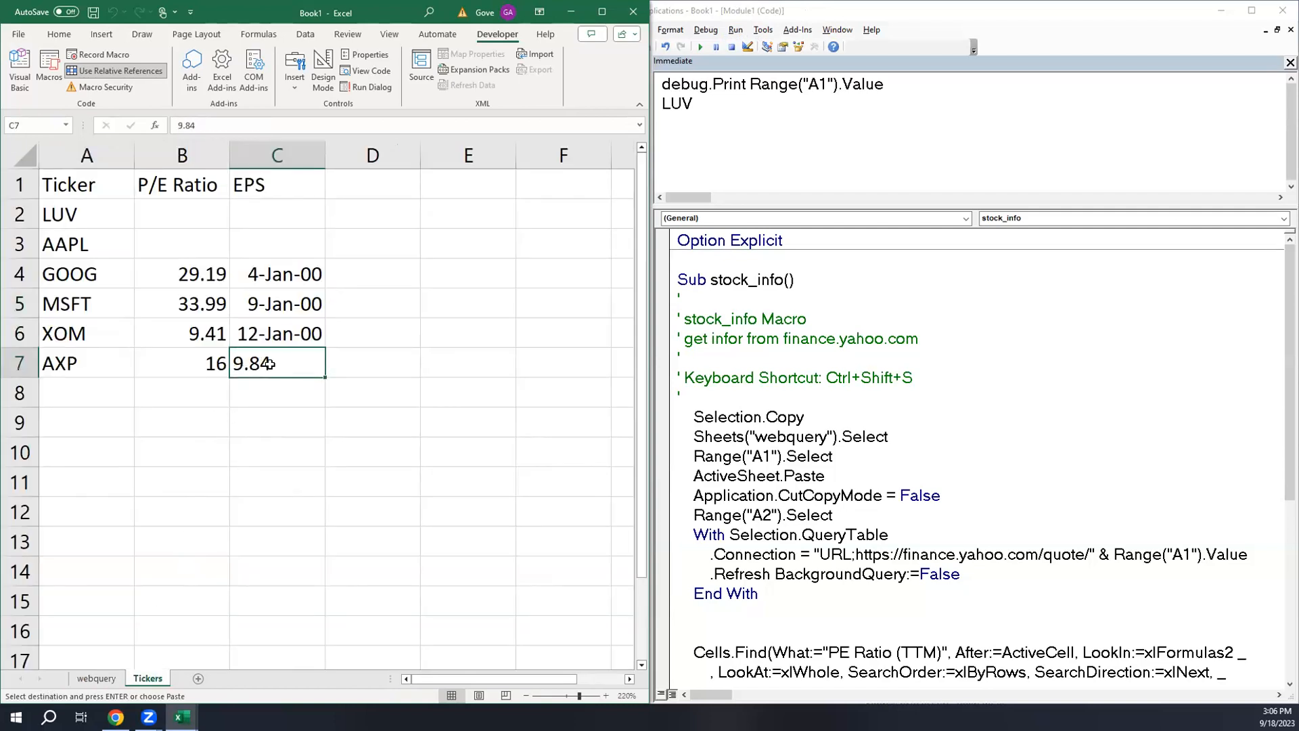
# - Apply the Number format to cells B104:B111 of the webquery sheet
pyautogui.click(95, 680)
pyautogui.moveTo(185, 366); pyautogui.dragTo(184, 461)
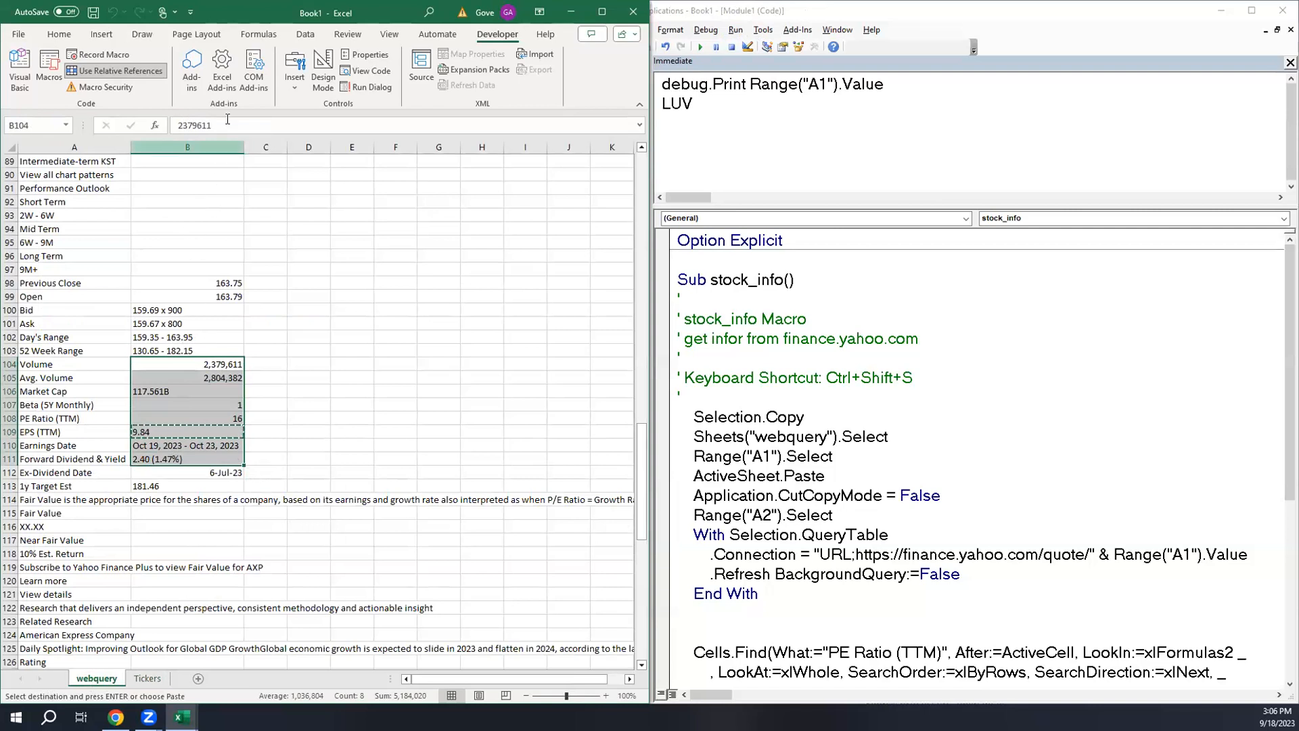
pyautogui.click(59, 34)
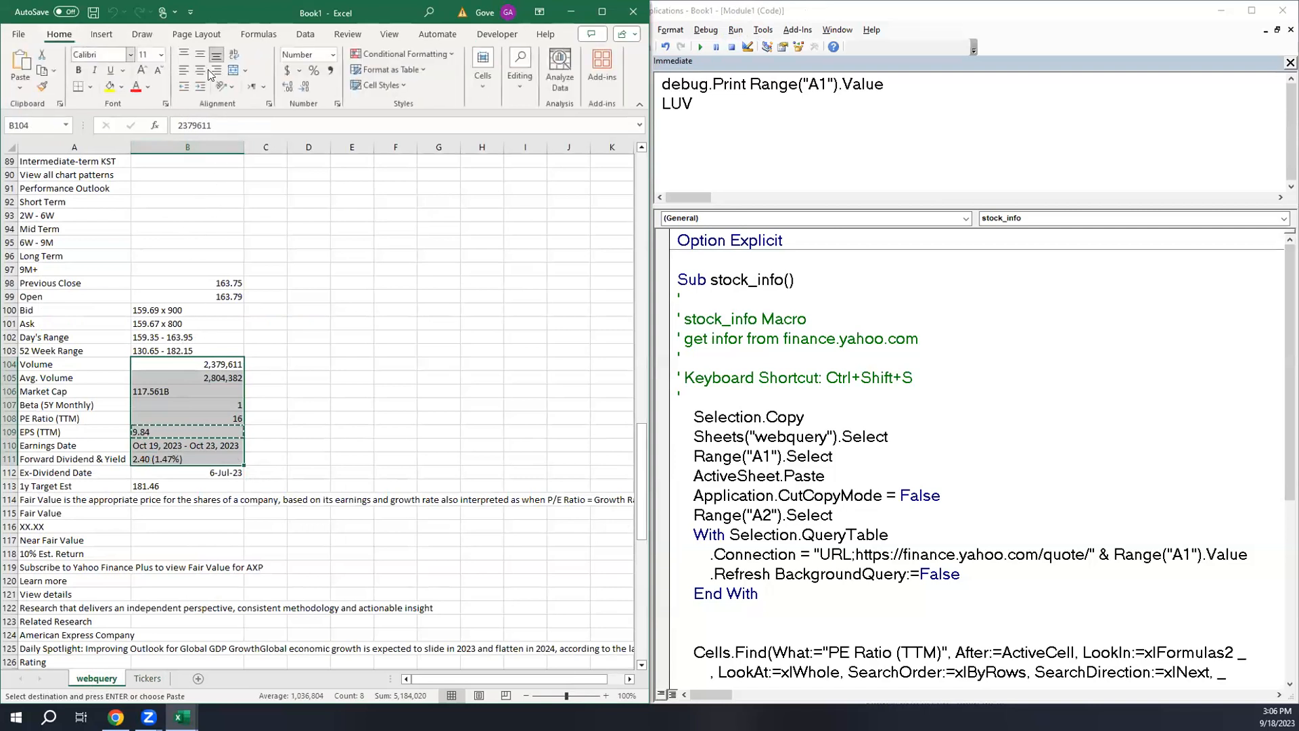
pyautogui.click(333, 54)
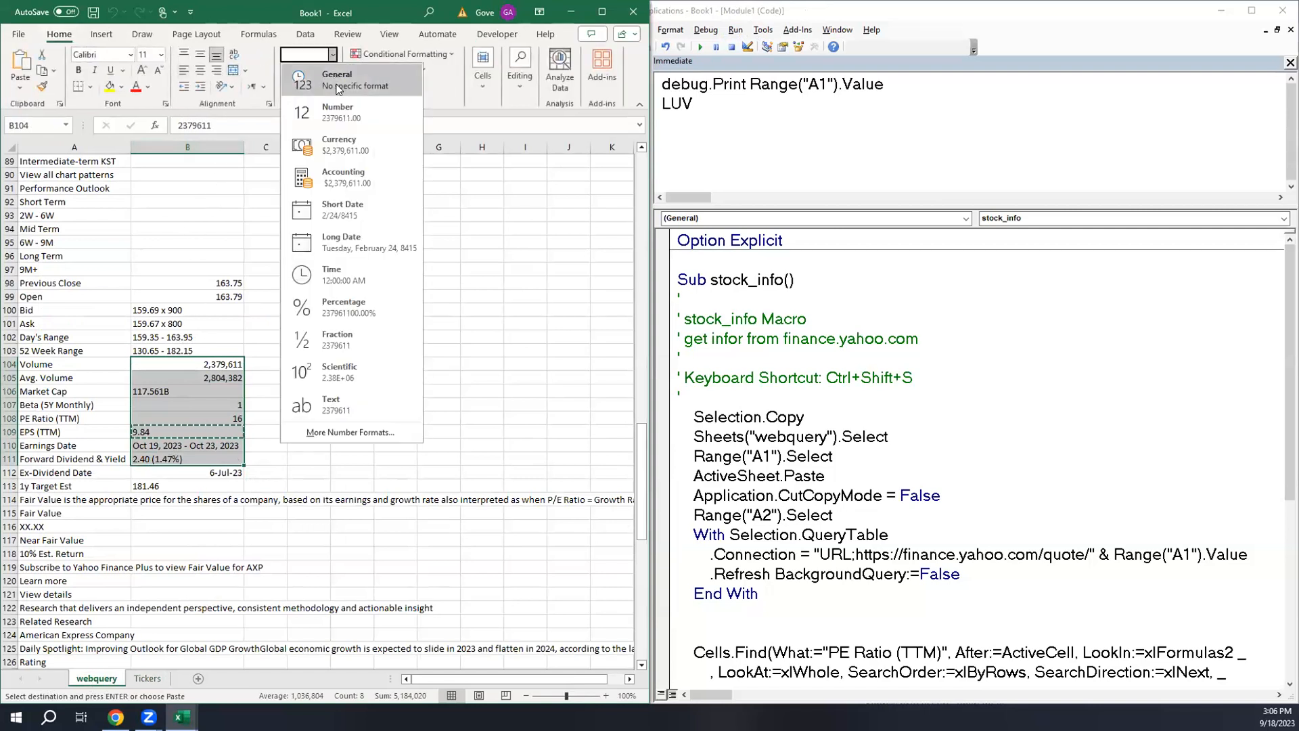
pyautogui.click(347, 112)
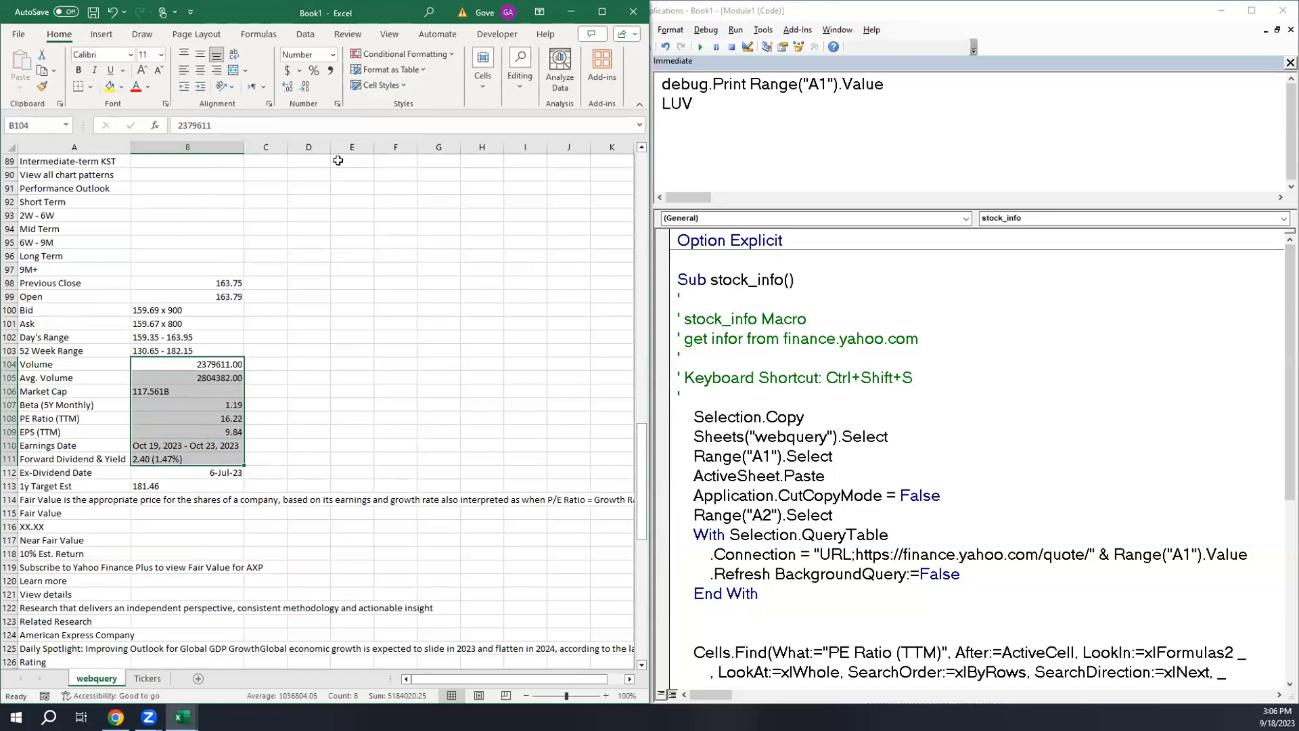
pyautogui.click(360, 292)
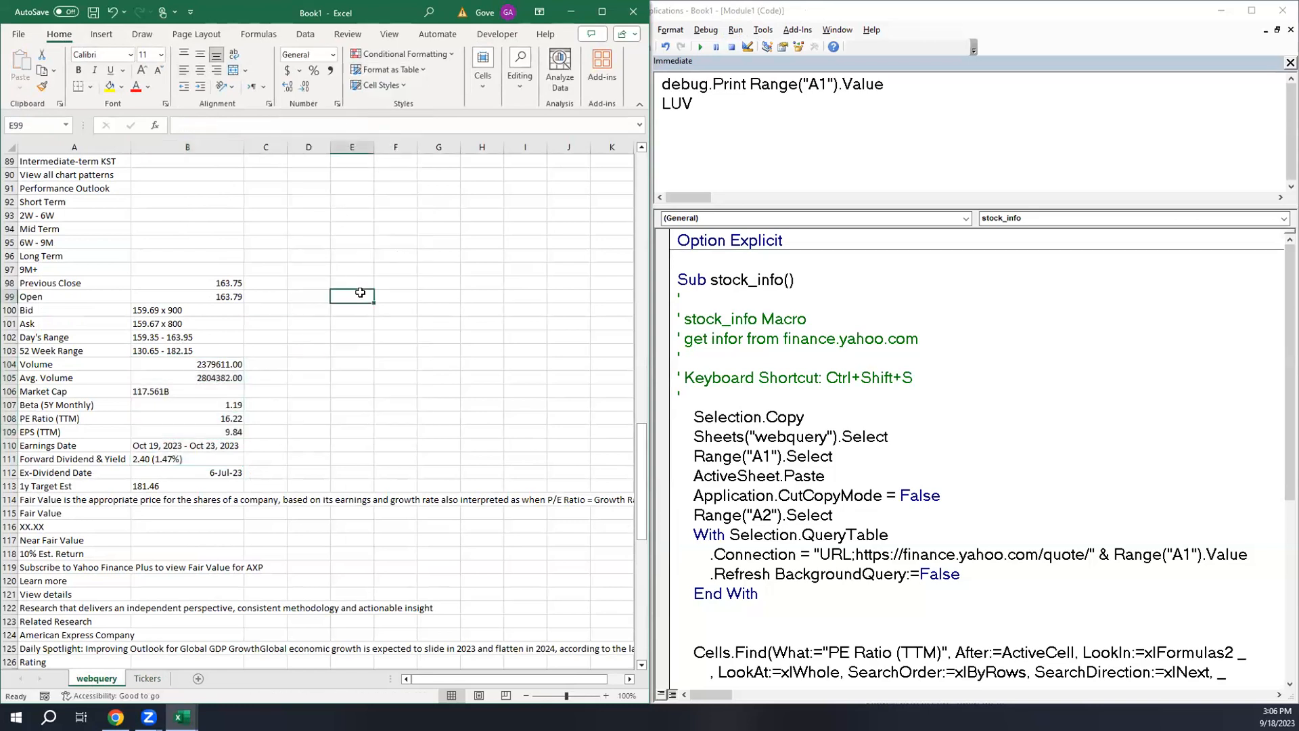
pyautogui.hotkey('alt', 'F11')
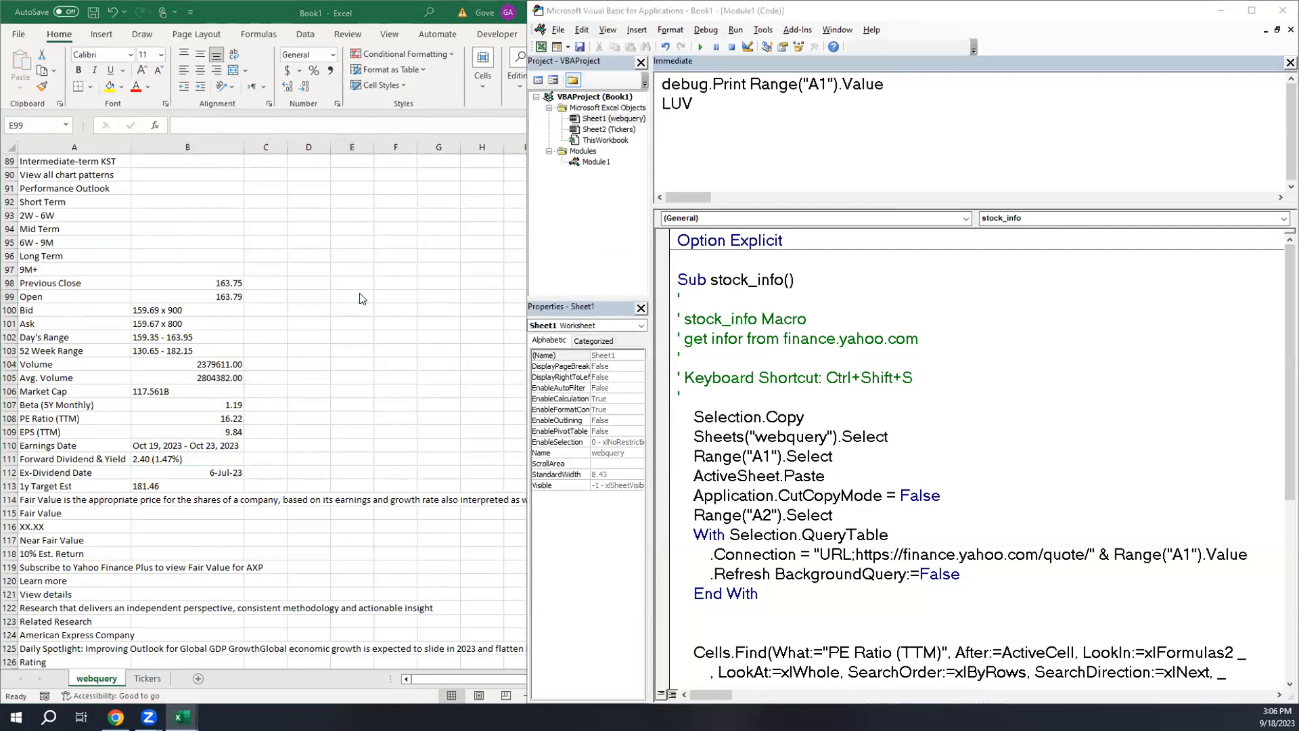
pyautogui.click(360, 297)
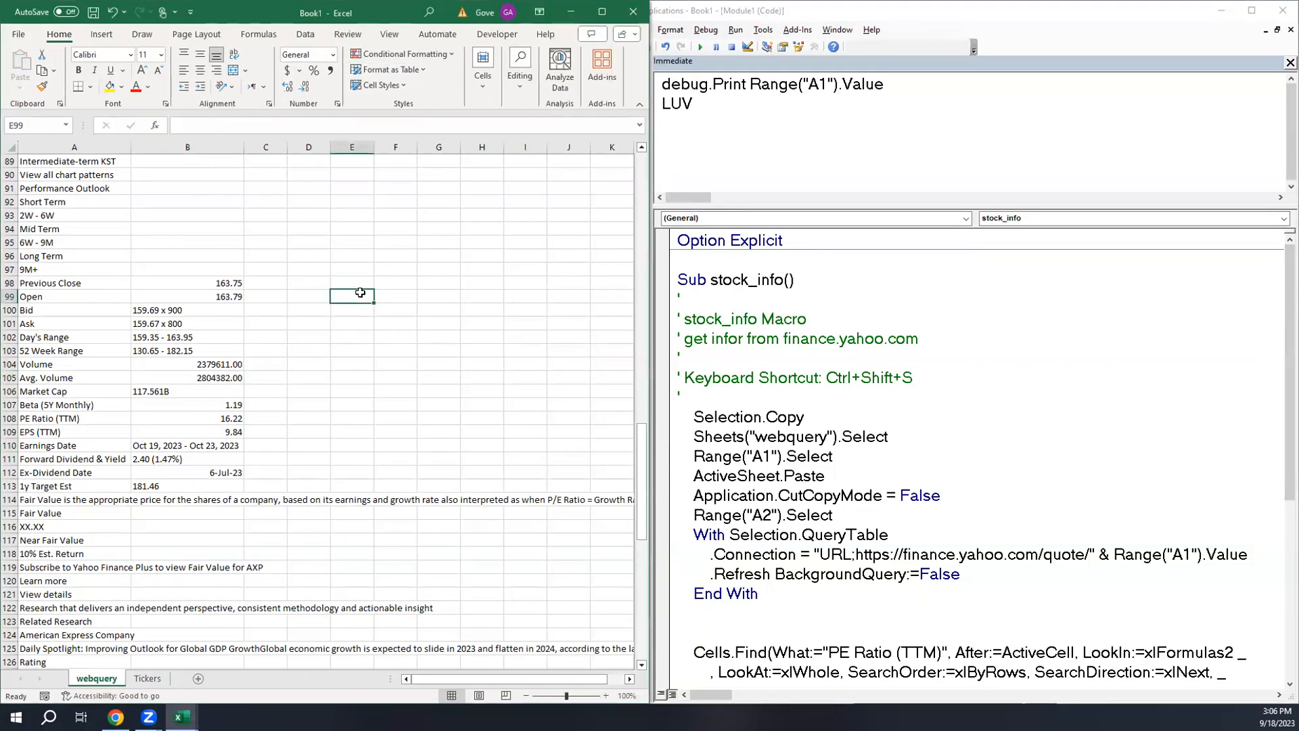
# - Clear the EPS values in C4:C7 and the P/E Ratio values in B4:B7 of the Tickers sheet
pyautogui.click(145, 680)
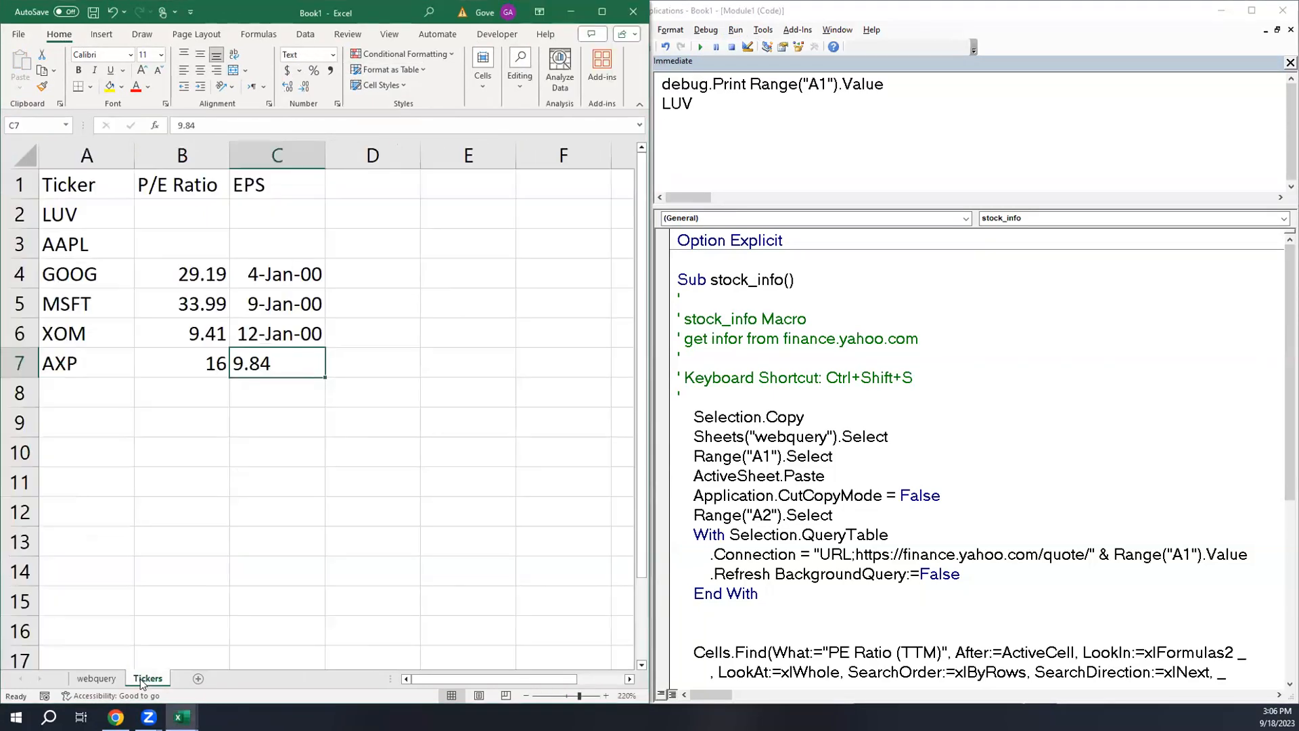
pyautogui.moveTo(254, 274); pyautogui.dragTo(244, 365)
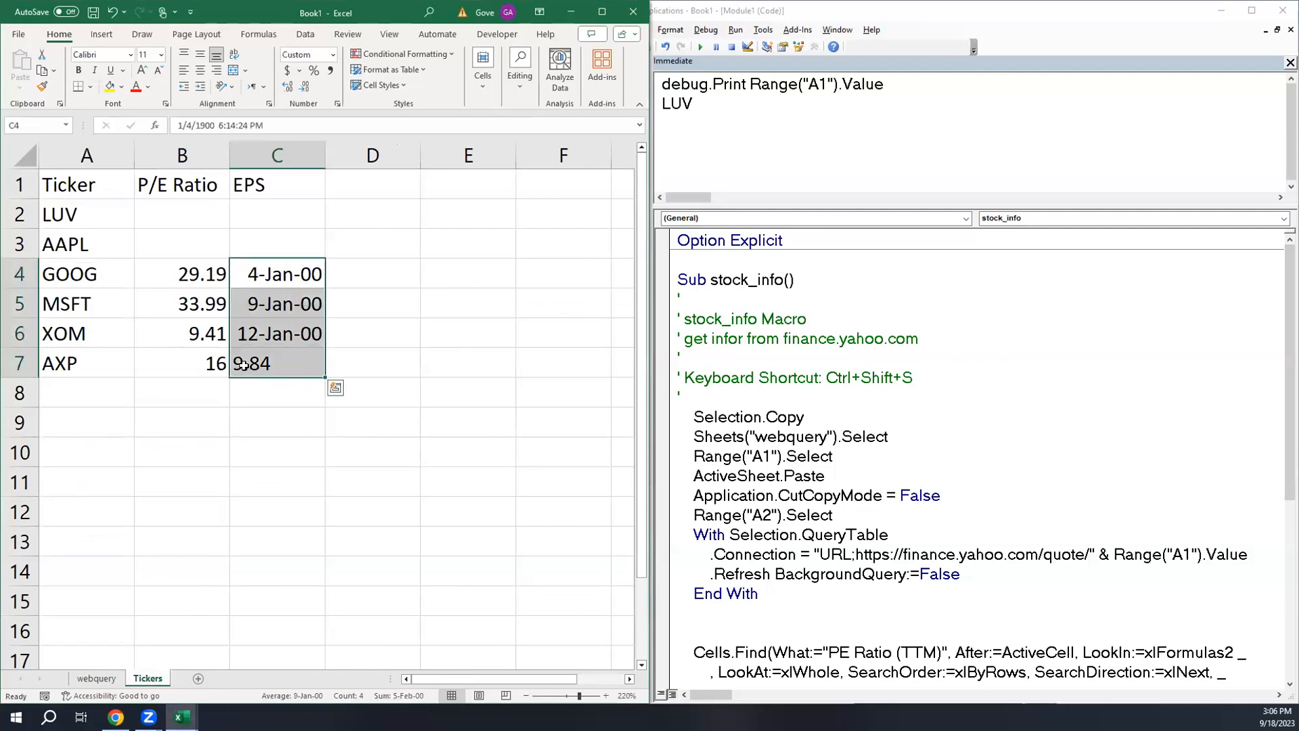
pyautogui.press('Delete')
pyautogui.press('End')
pyautogui.moveTo(178, 266); pyautogui.dragTo(181, 359)
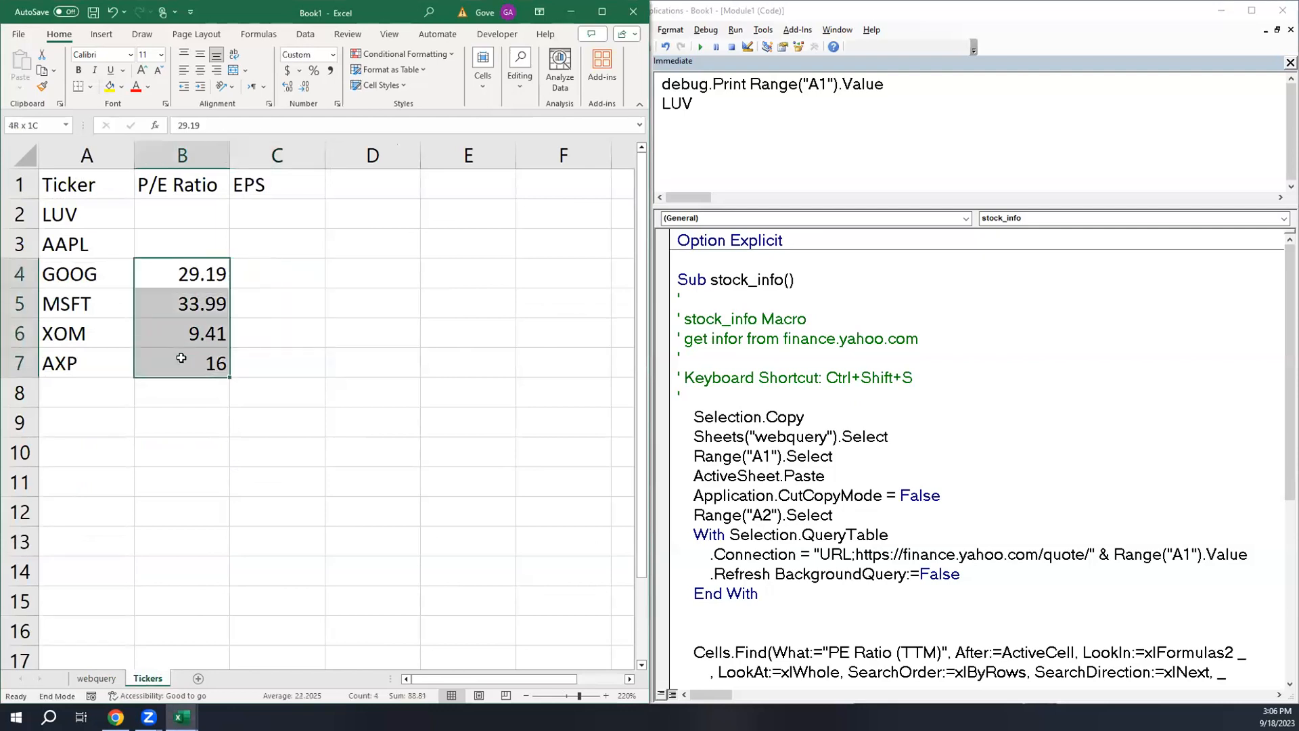
pyautogui.press('Delete')
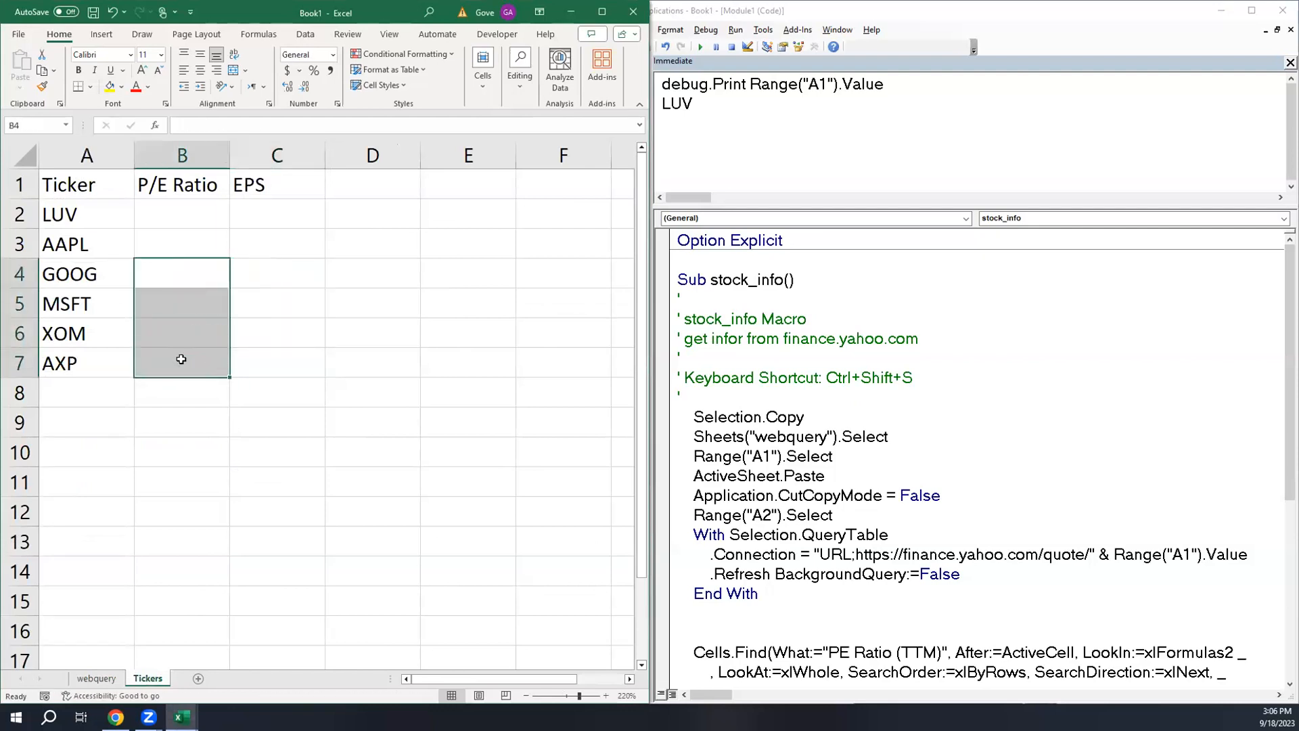
# - Run the stock_info macro for the LUV ticker in A2
pyautogui.click(98, 213)
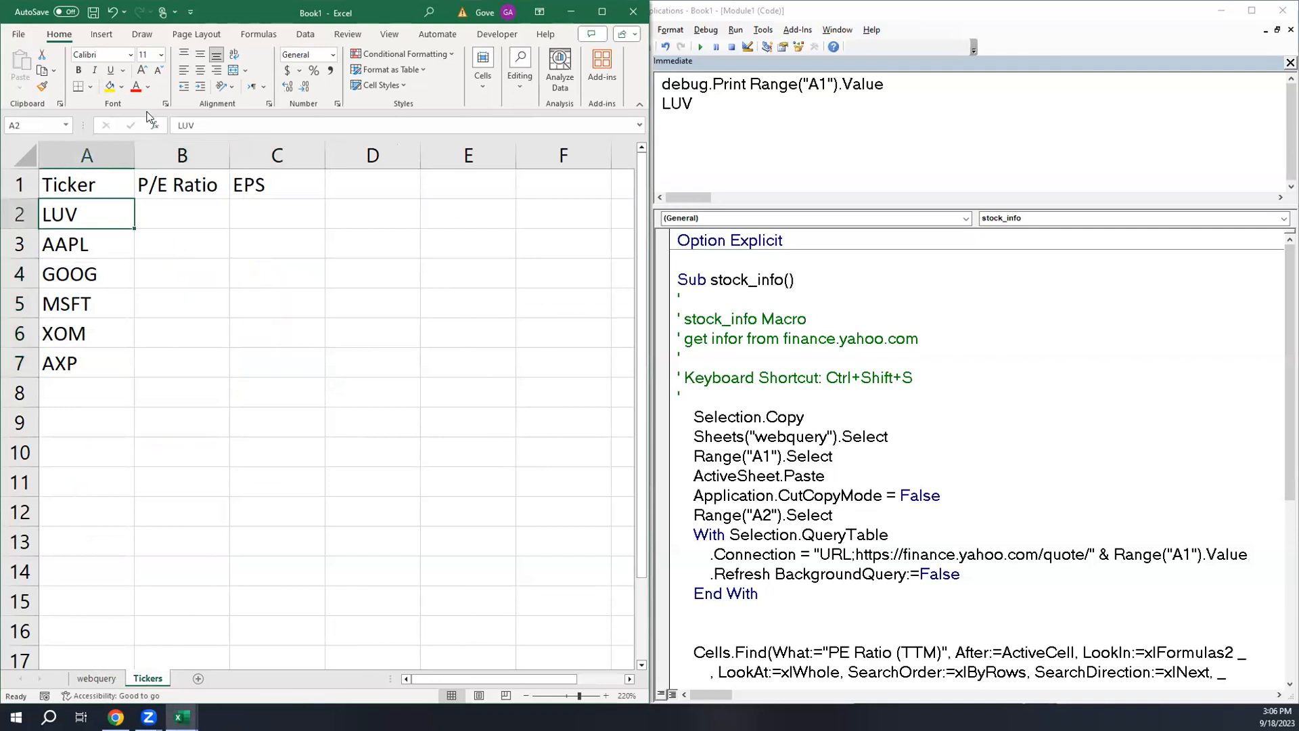
pyautogui.hotkey('ctrl', 'shift', 's')
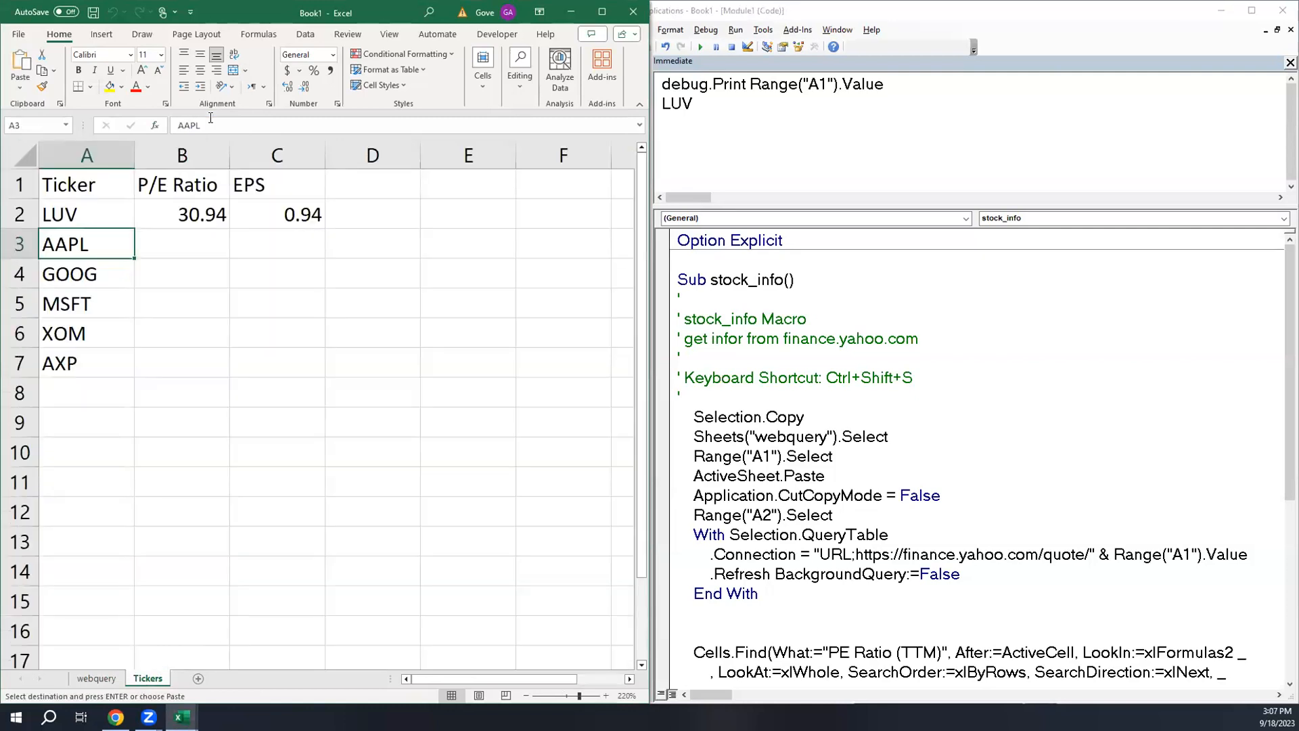
# - Reapply the Number format to cells B104:B111 of the webquery sheet
pyautogui.click(97, 679)
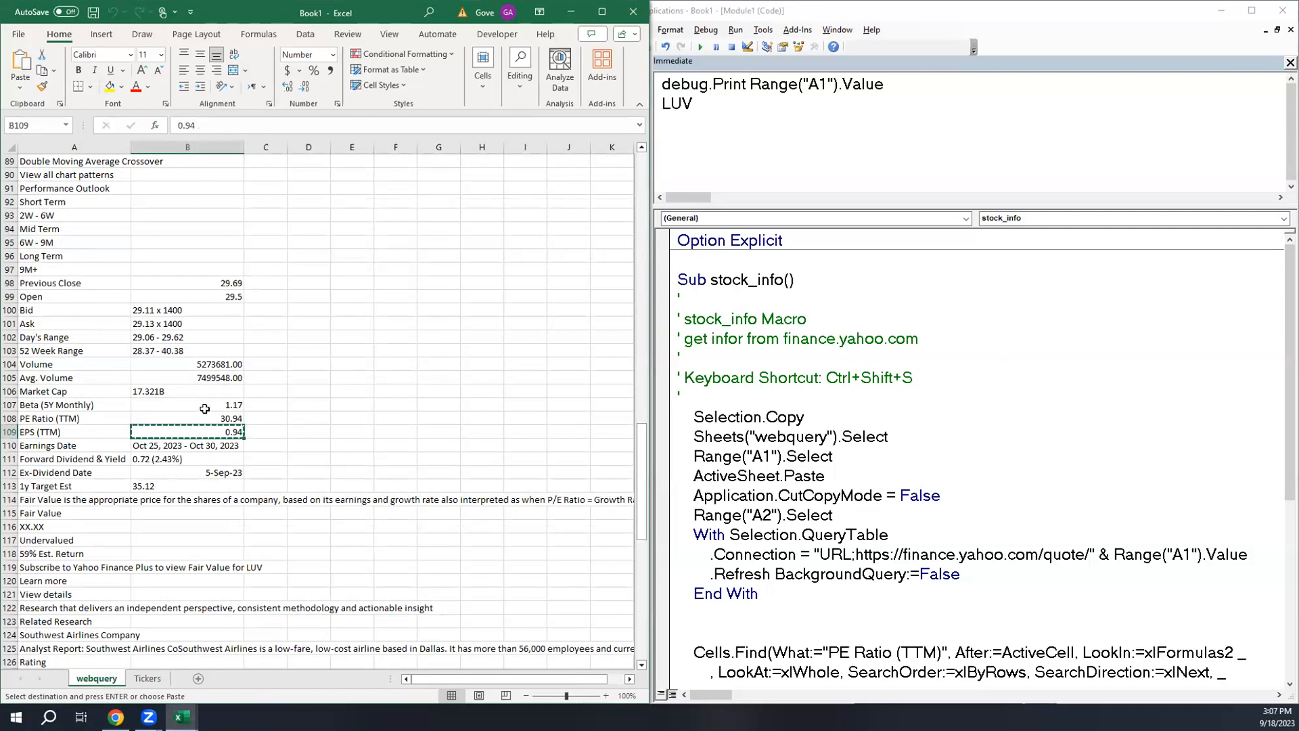
pyautogui.moveTo(193, 363); pyautogui.dragTo(203, 453)
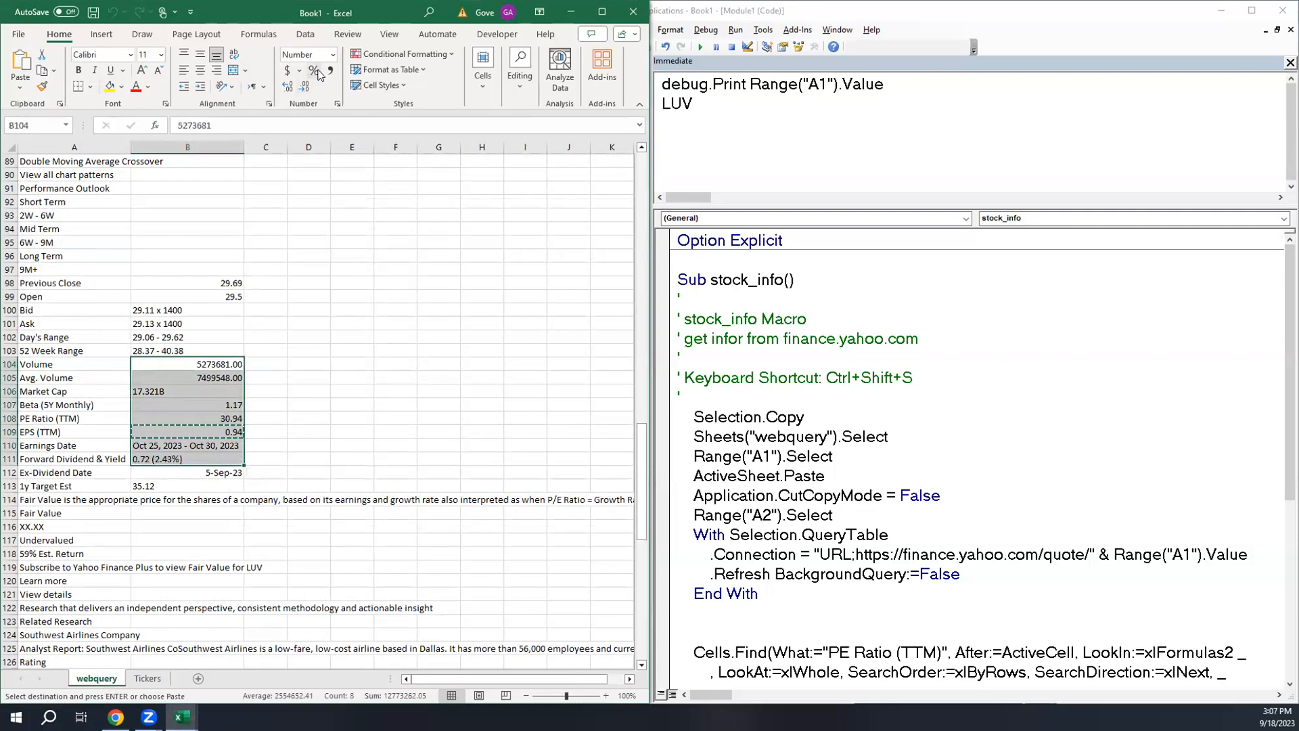
pyautogui.click(333, 56)
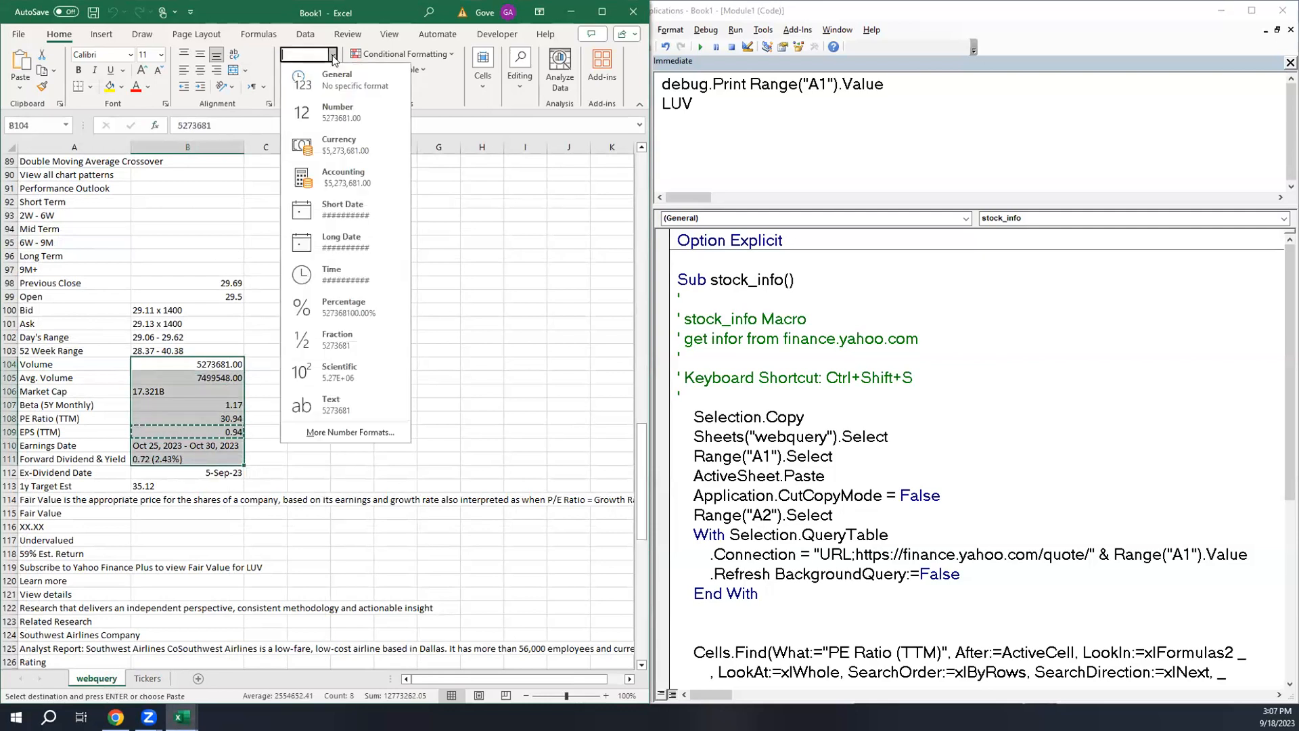
pyautogui.click(360, 111)
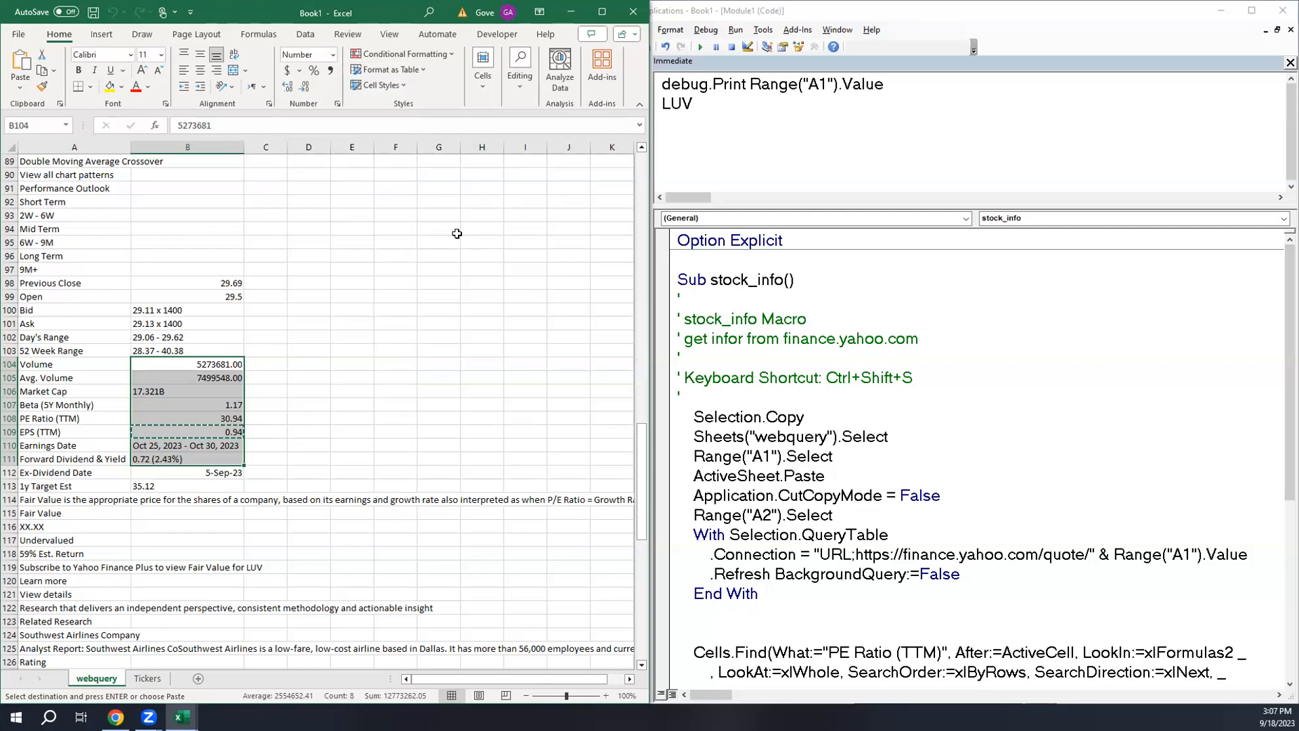
pyautogui.hotkey('alt', 'F11')
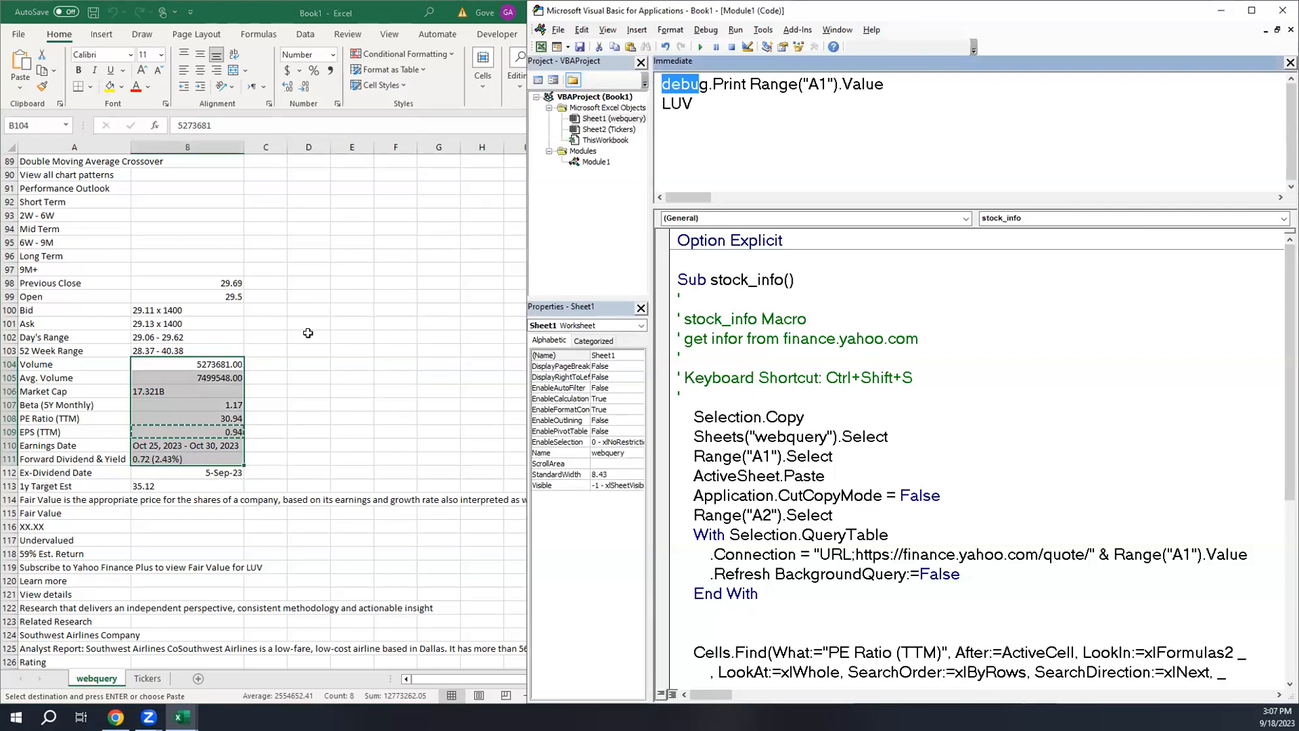
# - Show the Tickers sheet and add an empty Sub procedure named get_all above stock_info in Module1
pyautogui.click(145, 679)
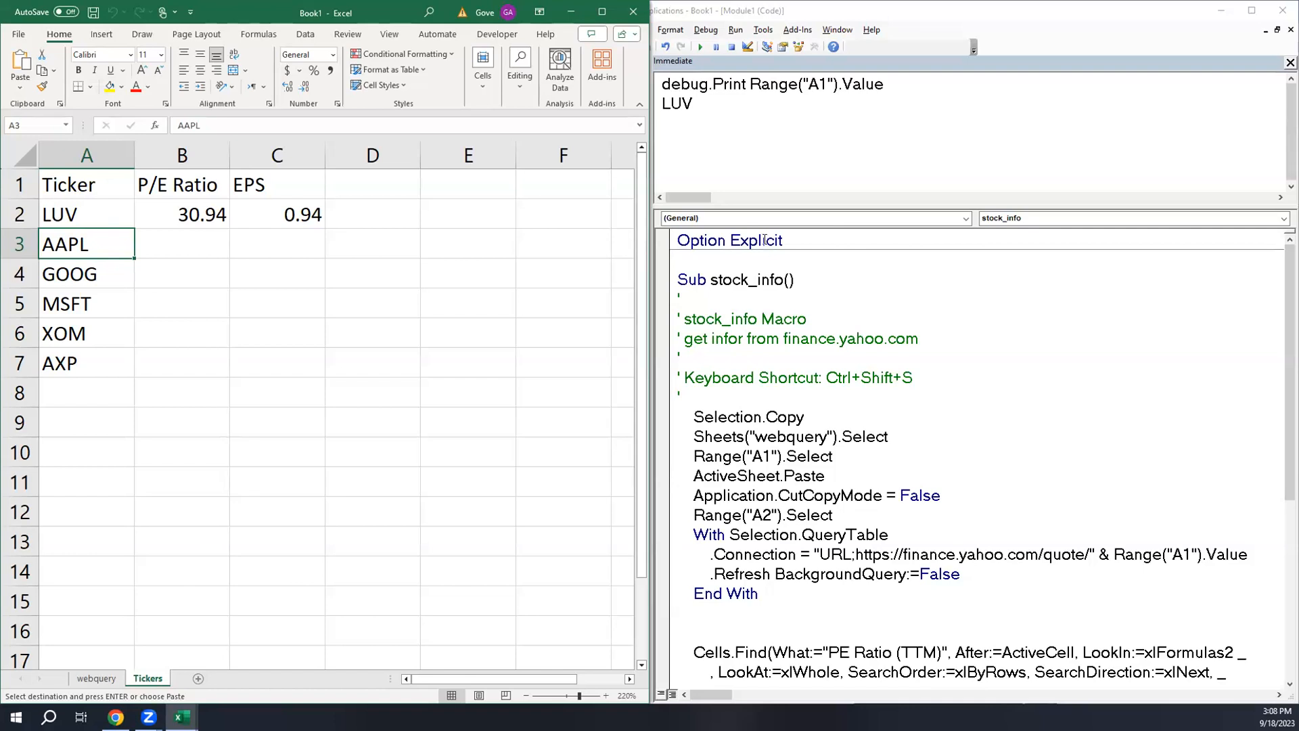
pyautogui.click(714, 268)
pyautogui.press('Return')
pyautogui.press('Return')
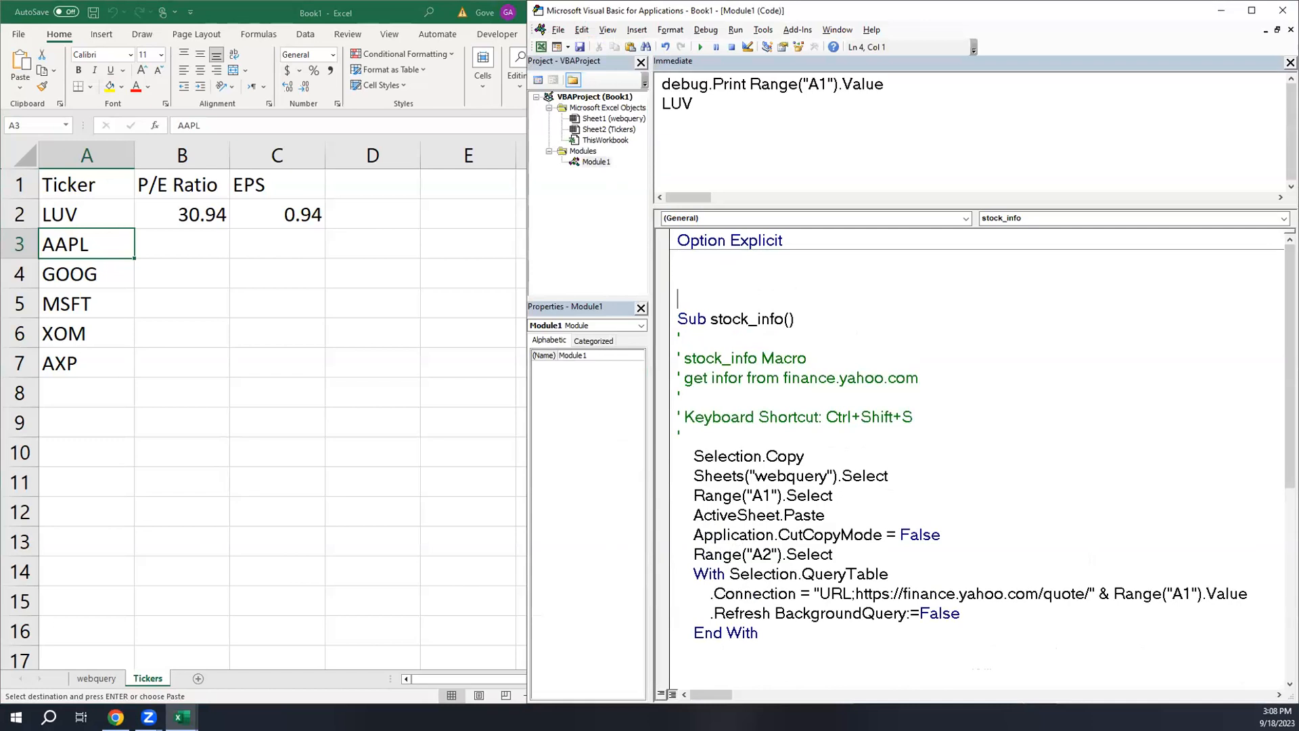
pyautogui.click(678, 279)
pyautogui.write('sub get_all')
pyautogui.press('Return')
pyautogui.doubleClick(731, 318)
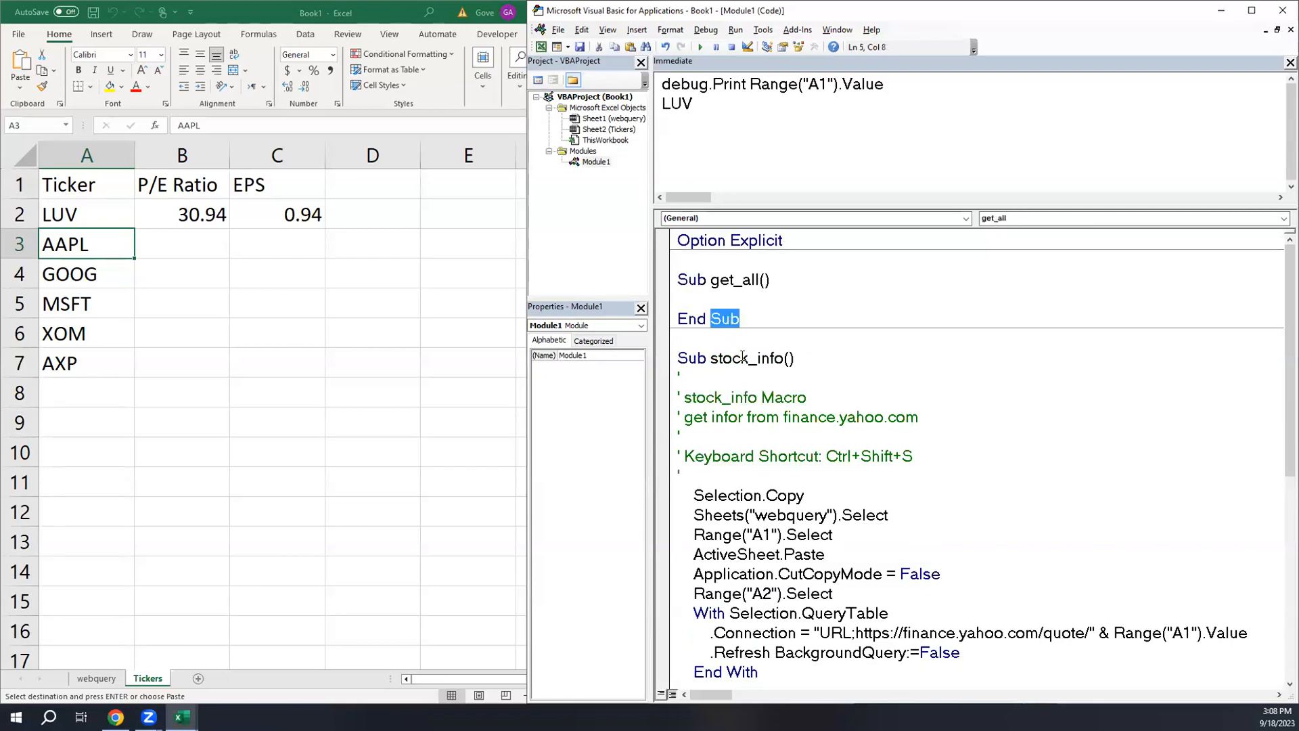
pyautogui.doubleClick(743, 358)
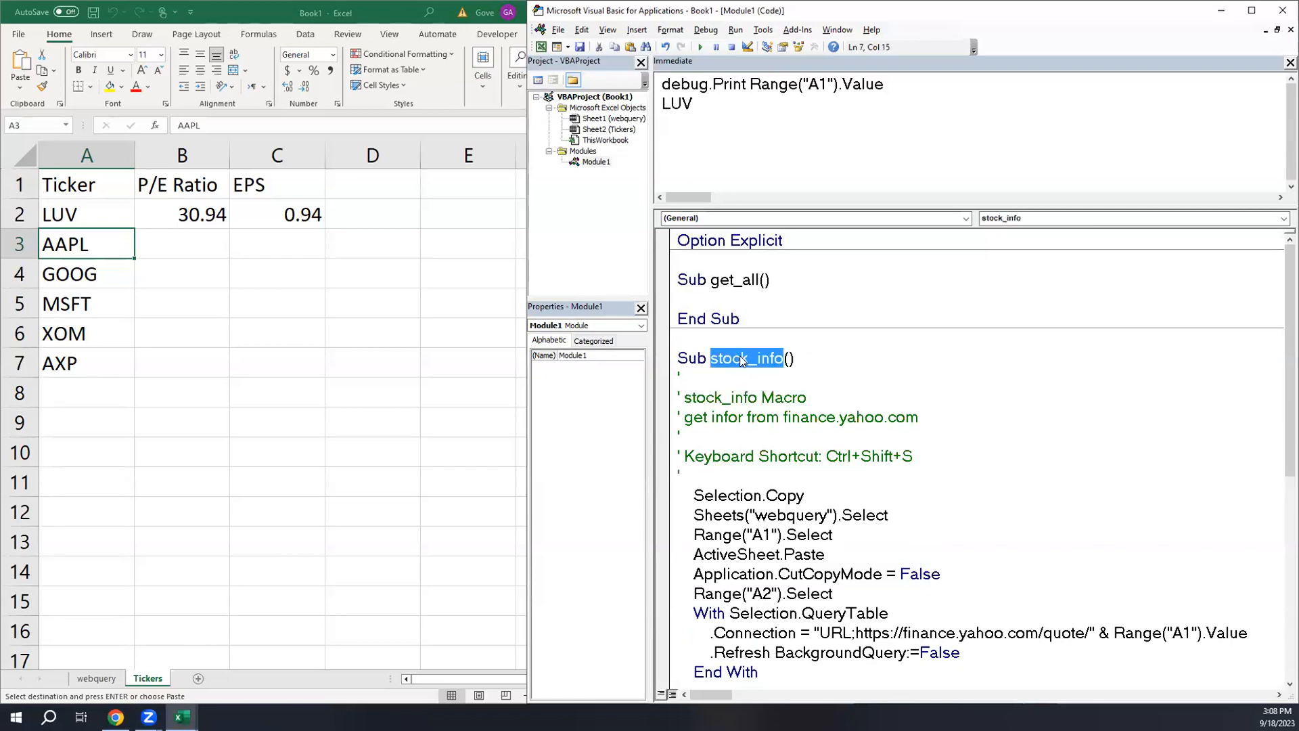
# - Extend the new procedure's name to get_all_stock_info
pyautogui.click(769, 273)
pyautogui.write('_')
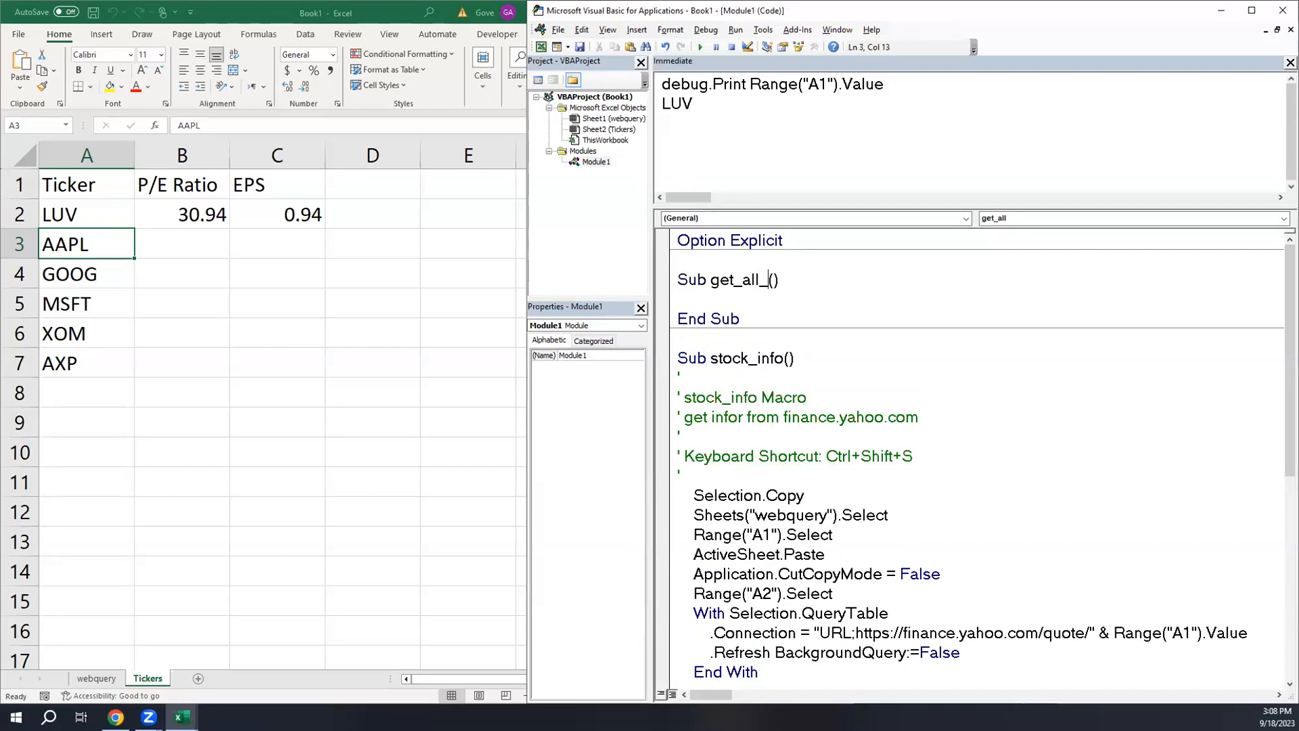
pyautogui.write('stock_info')
# - Copy the name stock_info and insert it as a call in the body of get_all_stock_info
pyautogui.click(764, 358)
pyautogui.doubleClick(763, 358)
pyautogui.hotkey('ctrl', 'c')
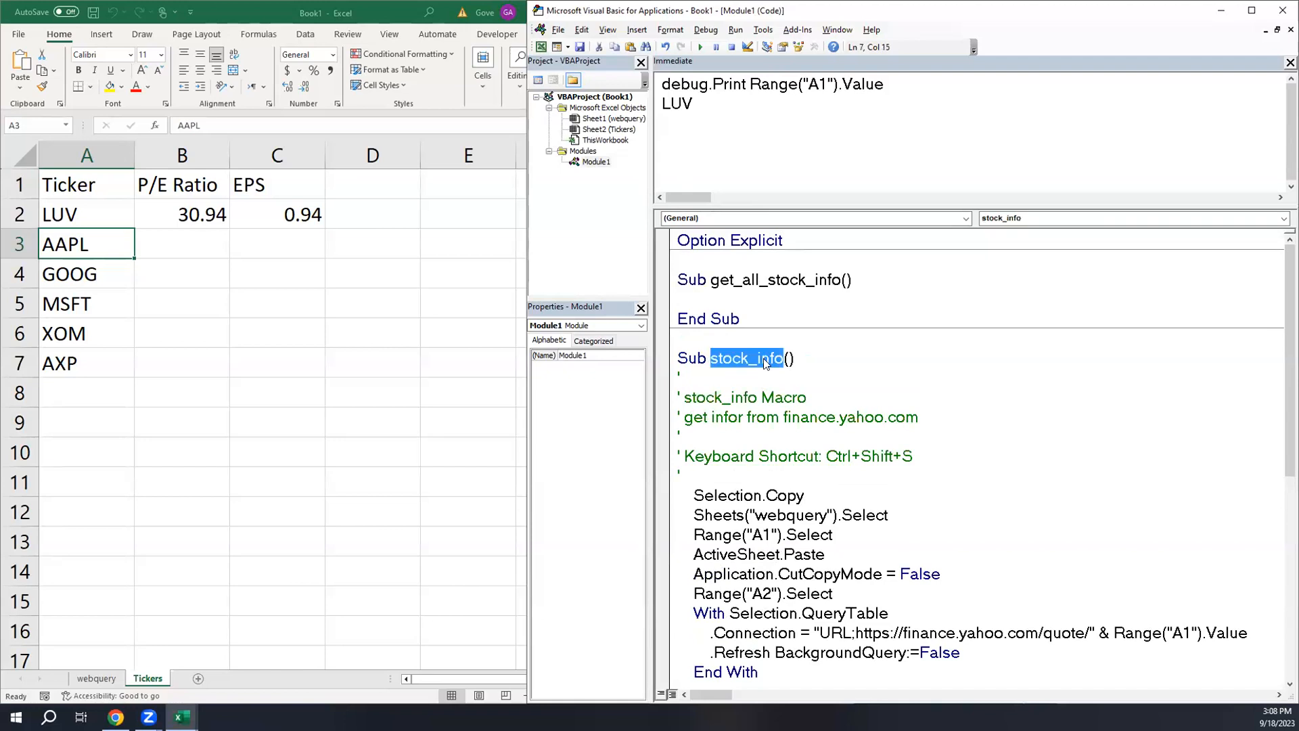
pyautogui.click(747, 299)
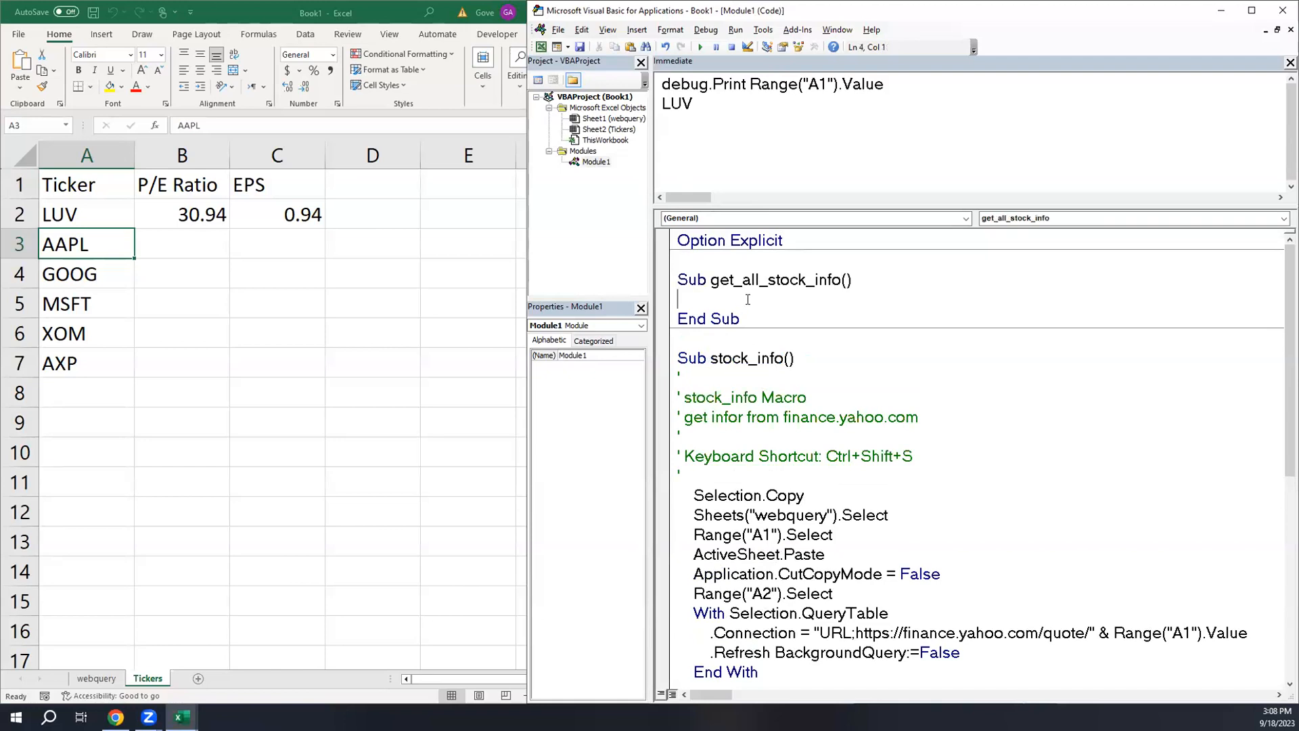
pyautogui.press('Return')
pyautogui.press('Return')
pyautogui.press('Up')
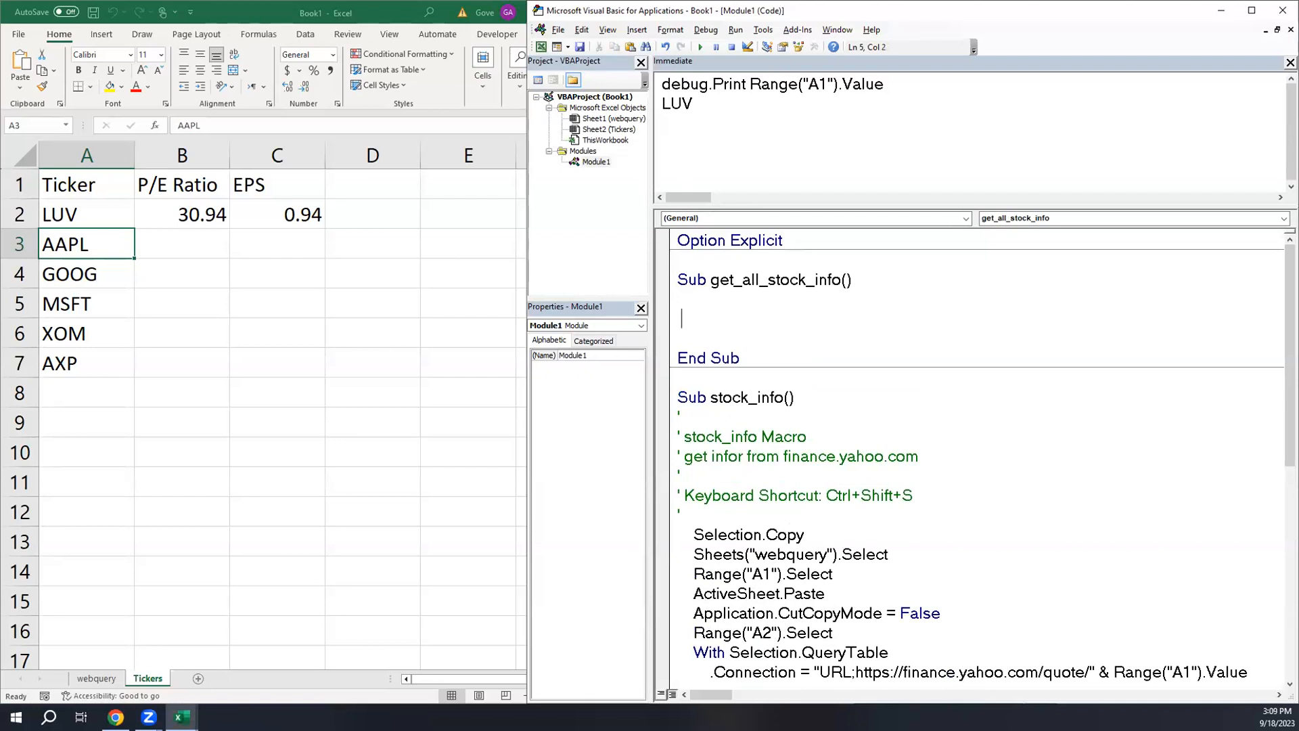
pyautogui.hotkey('ctrl', 'v')
pyautogui.doubleClick(742, 399)
pyautogui.click(720, 319)
pyautogui.doubleClick(729, 399)
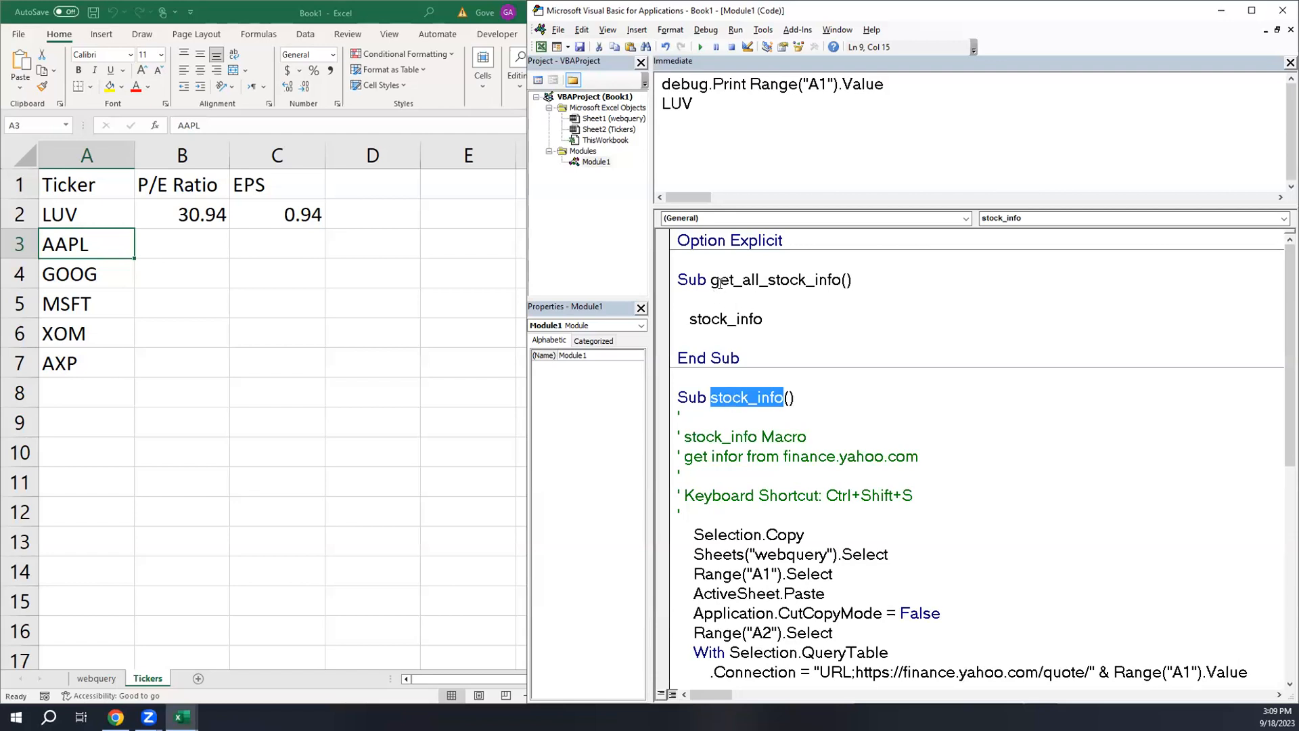
pyautogui.moveTo(712, 280); pyautogui.dragTo(831, 279)
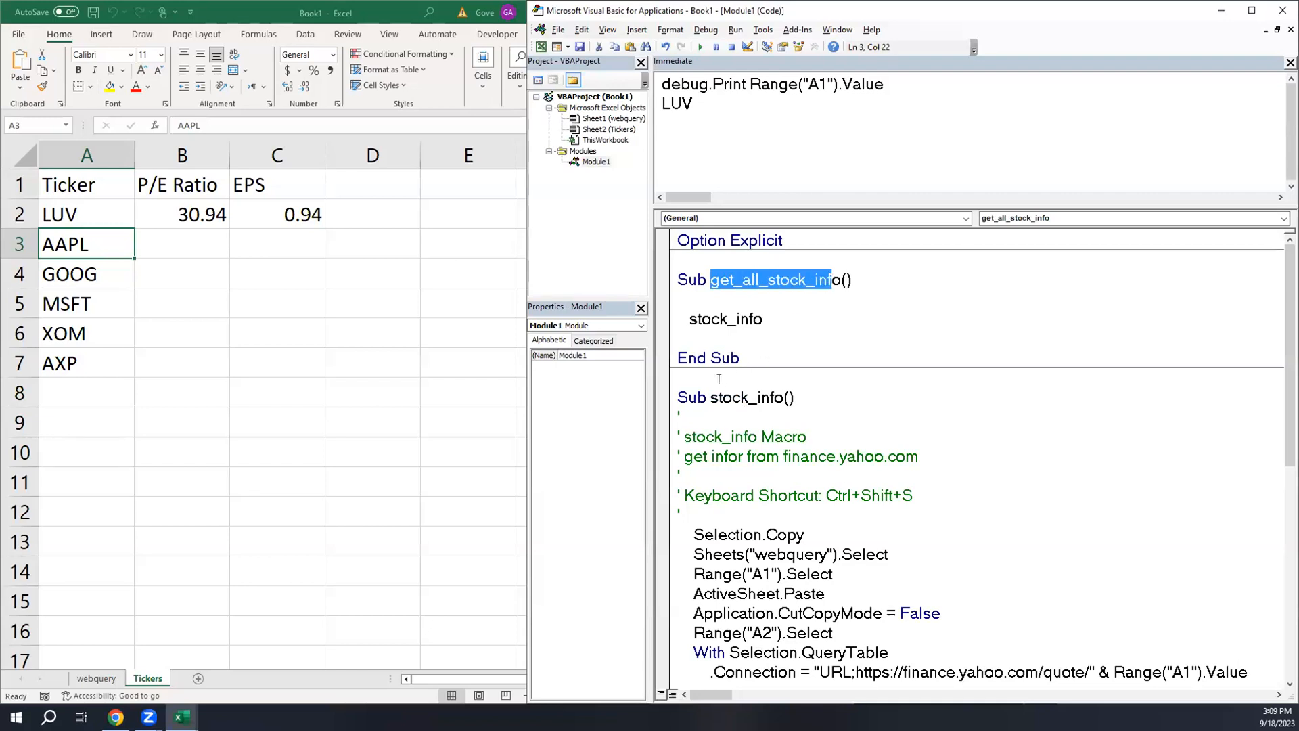
pyautogui.moveTo(711, 397); pyautogui.dragTo(771, 397)
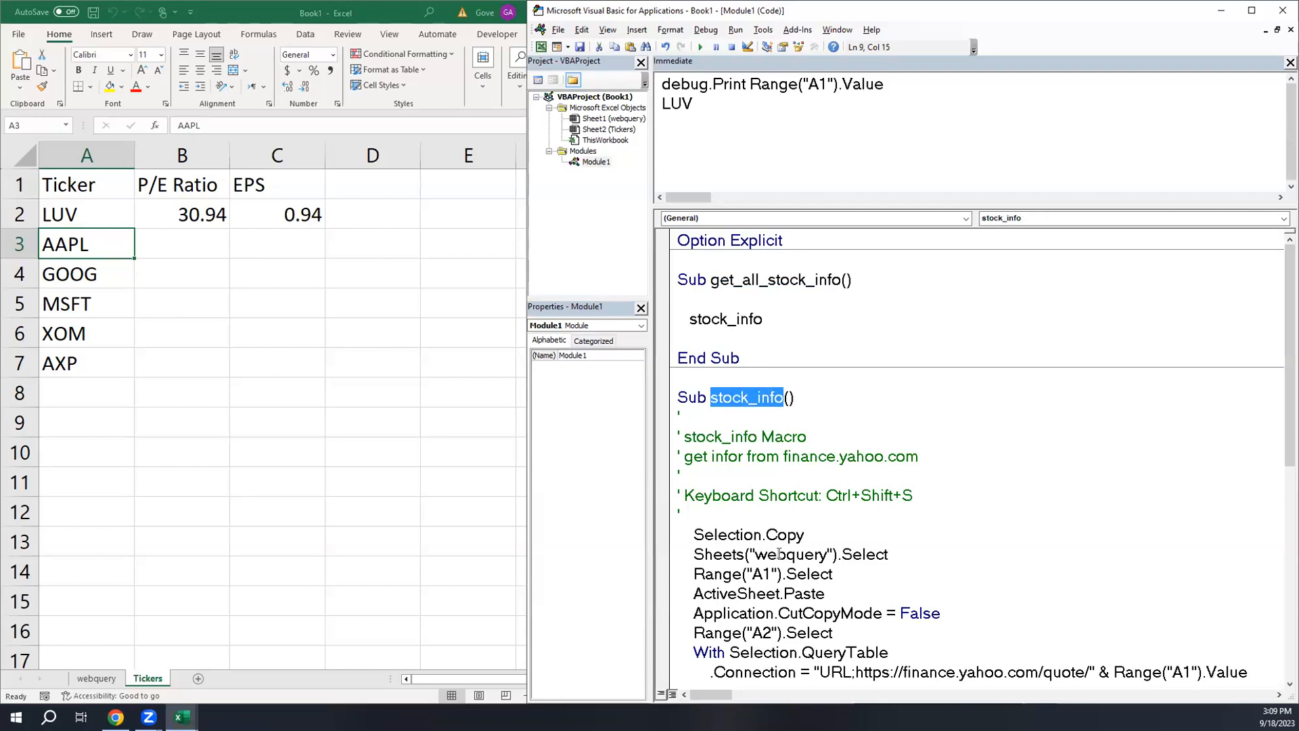
pyautogui.moveTo(690, 318); pyautogui.dragTo(765, 319)
# - Enclose the stock_info call in a Do ... Loop block inside get_all_stock_info
pyautogui.click(743, 303)
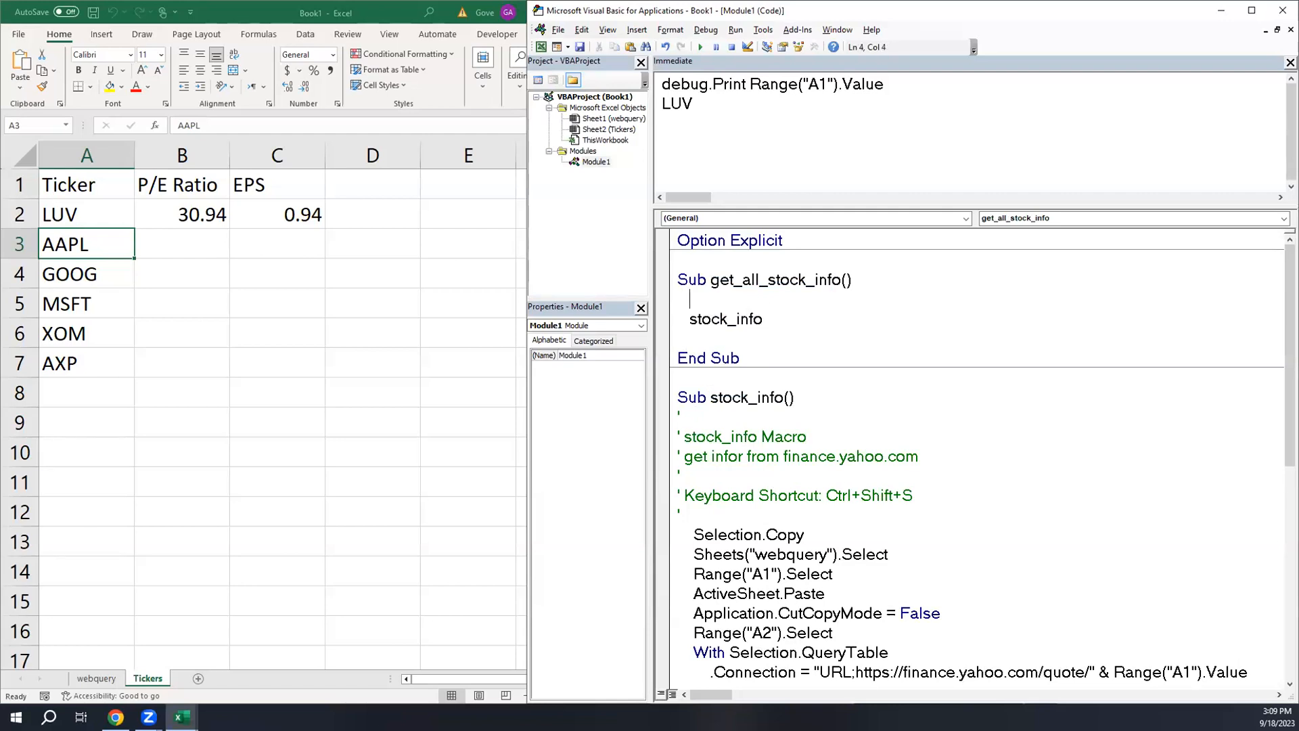
pyautogui.press('Return')
pyautogui.press('Up')
pyautogui.write('do')
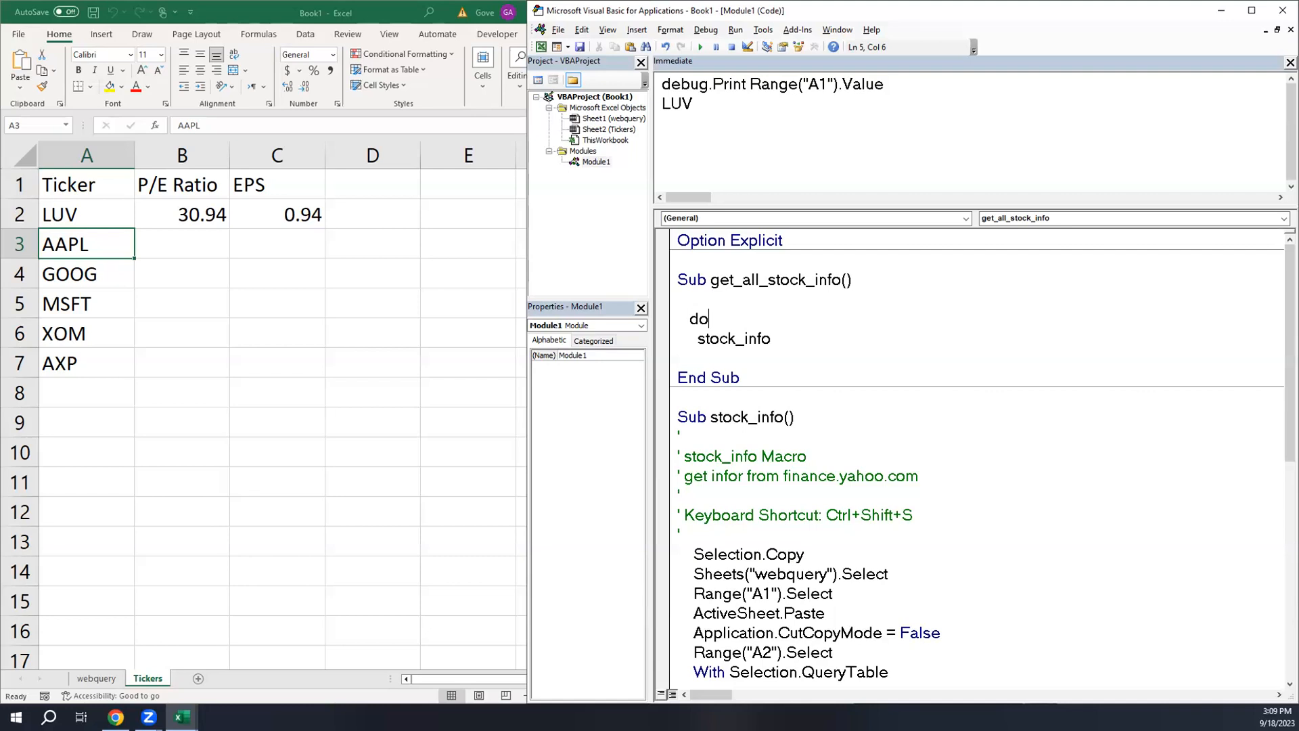
pyautogui.press('Down')
pyautogui.press('End')
pyautogui.press('Return')
pyautogui.press('BackSpace')
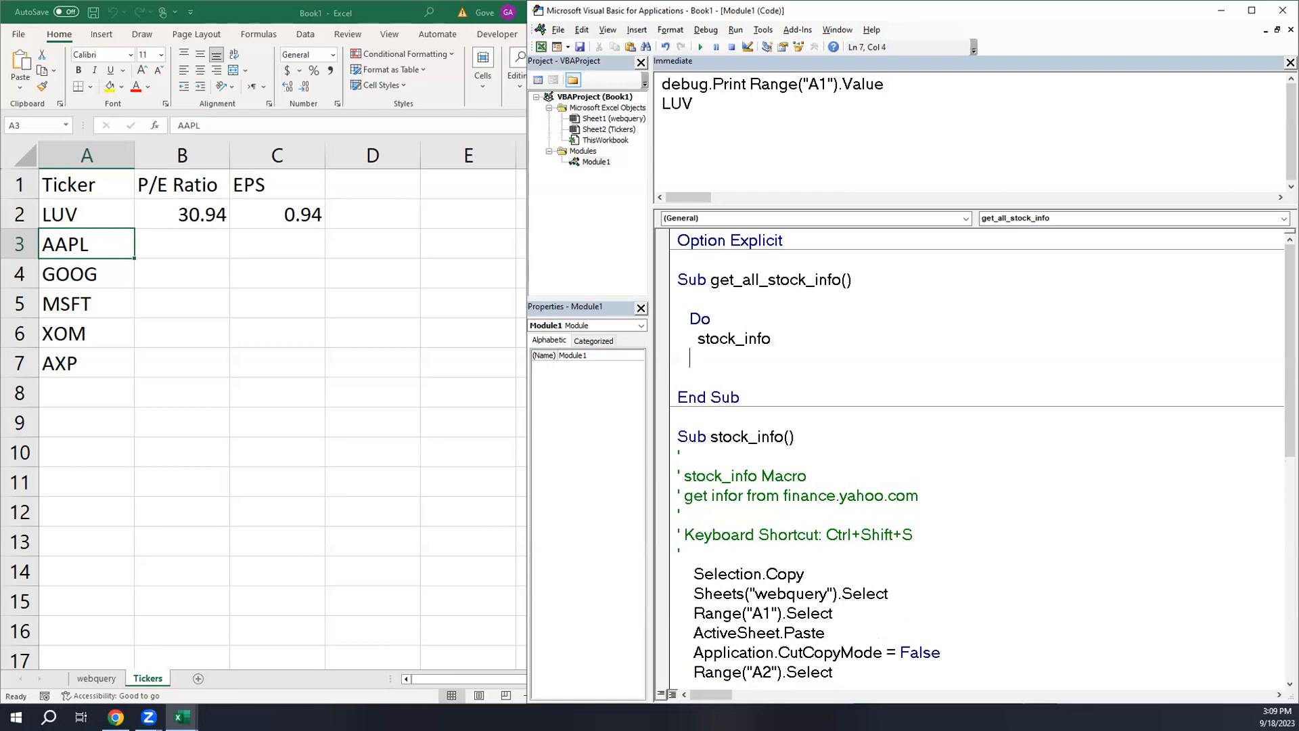
pyautogui.write('loop')
pyautogui.press('Up')
pyautogui.moveTo(691, 319); pyautogui.dragTo(769, 337)
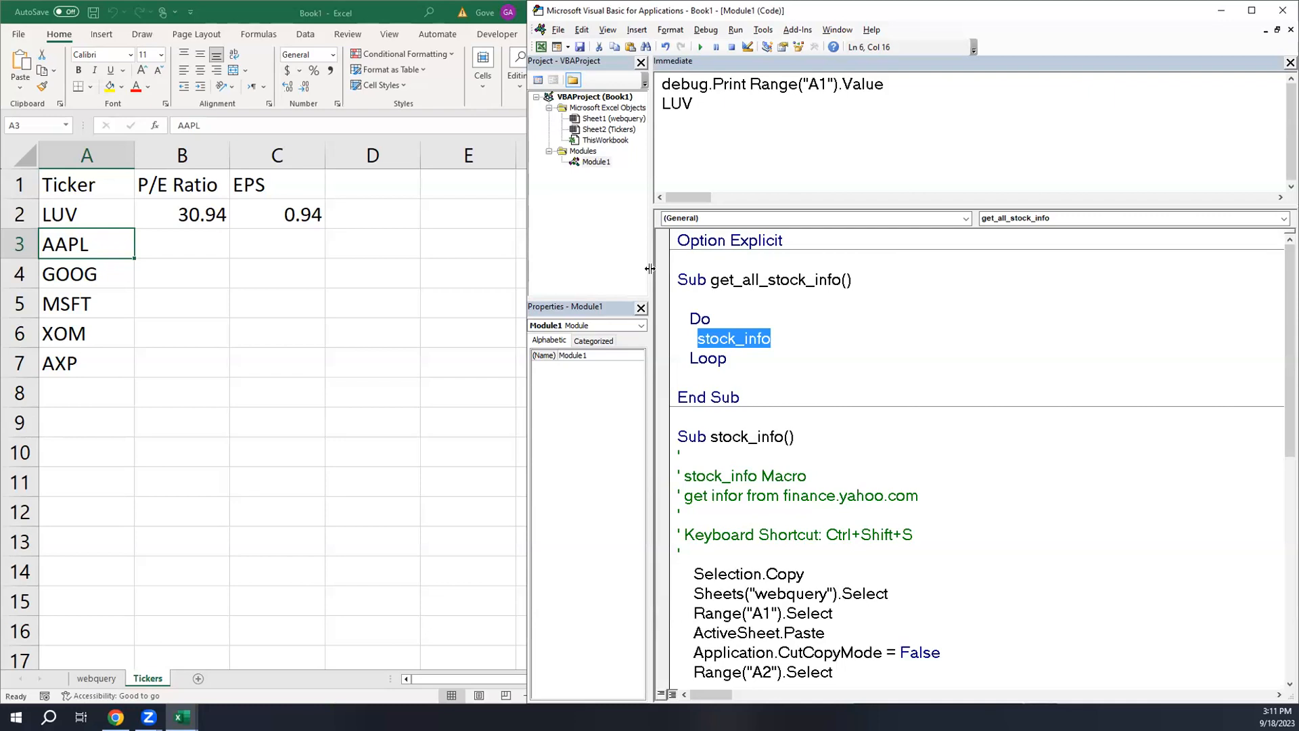
# - Add the condition Until ActiveCell to the Do line, checking the ActiveCell wording in the stock_info code
pyautogui.click(716, 321)
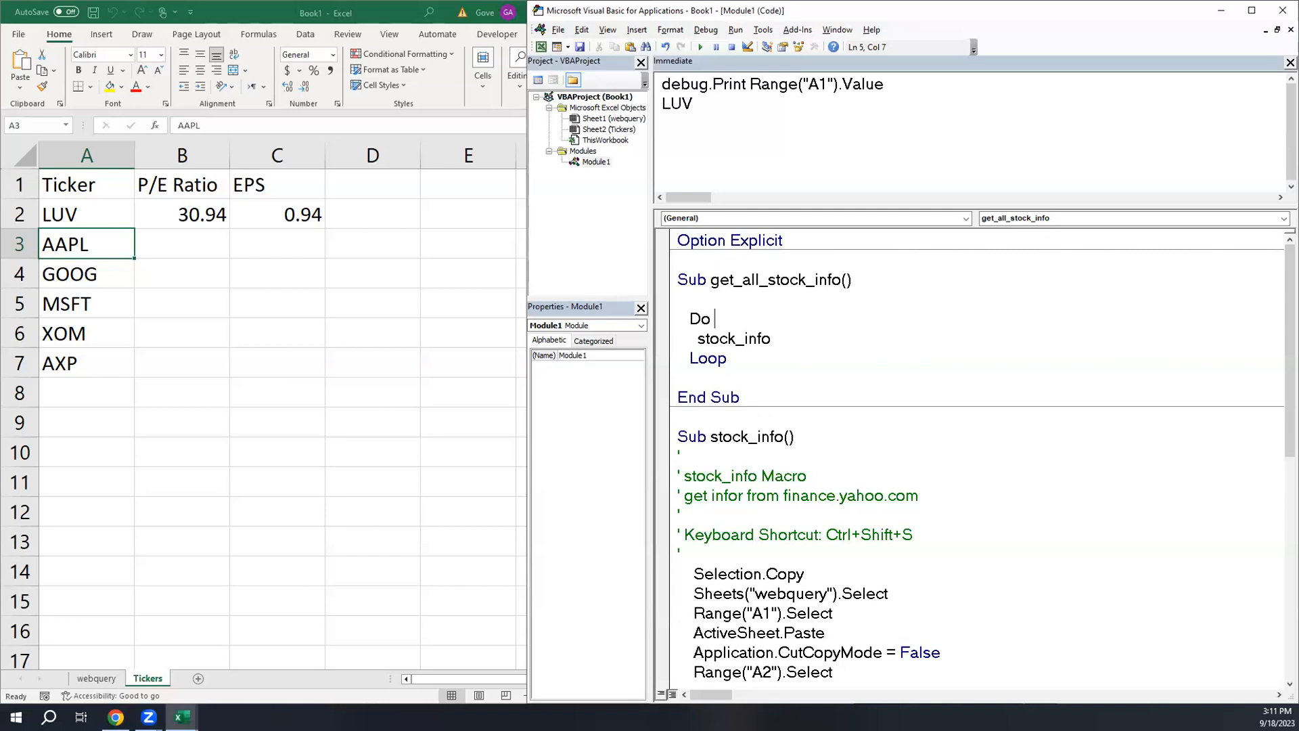
pyautogui.write('until')
pyautogui.scroll(-2, 953, 501)
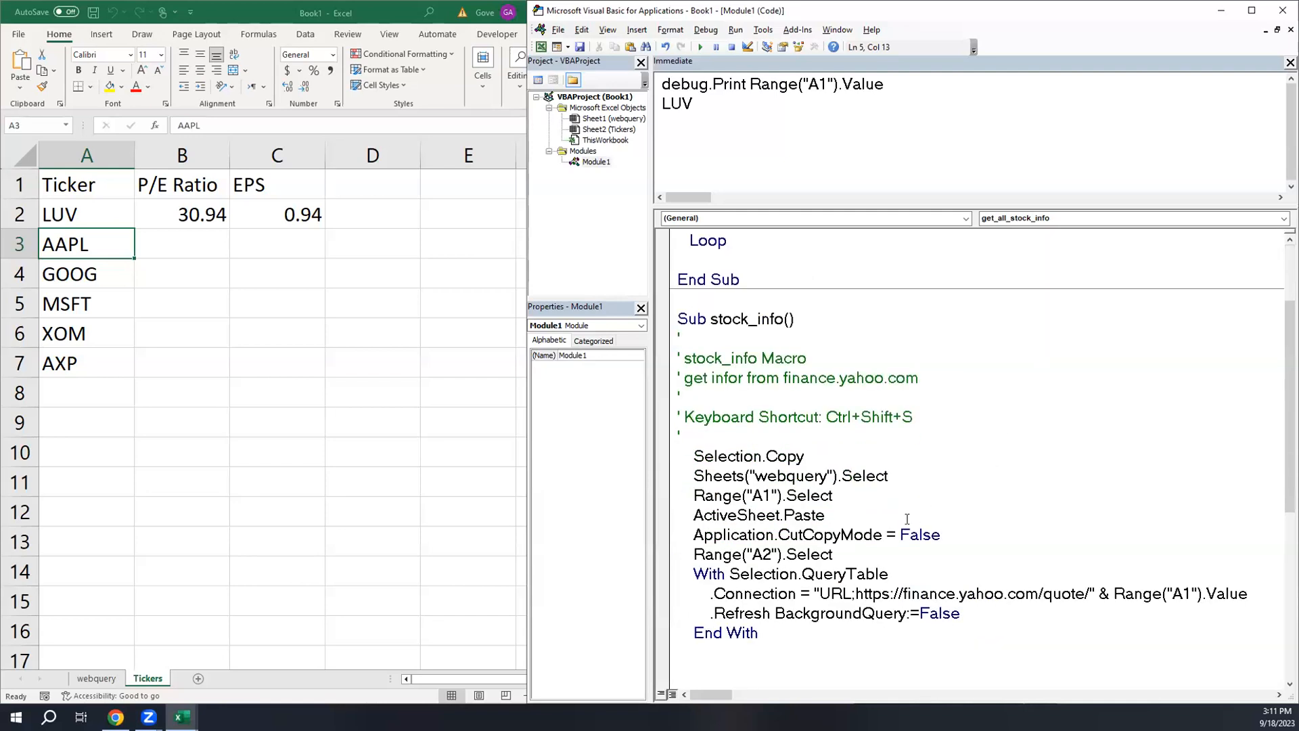
pyautogui.scroll(-4, 735, 589)
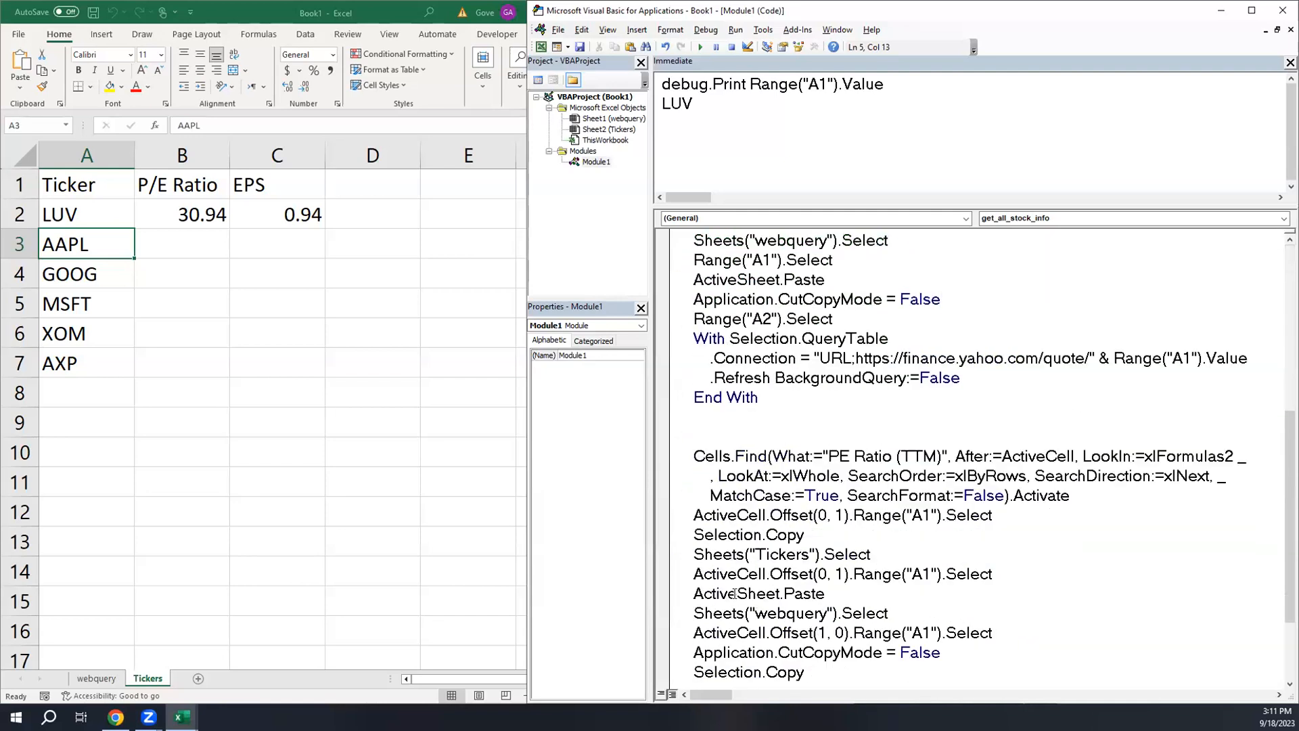
pyautogui.doubleClick(733, 593)
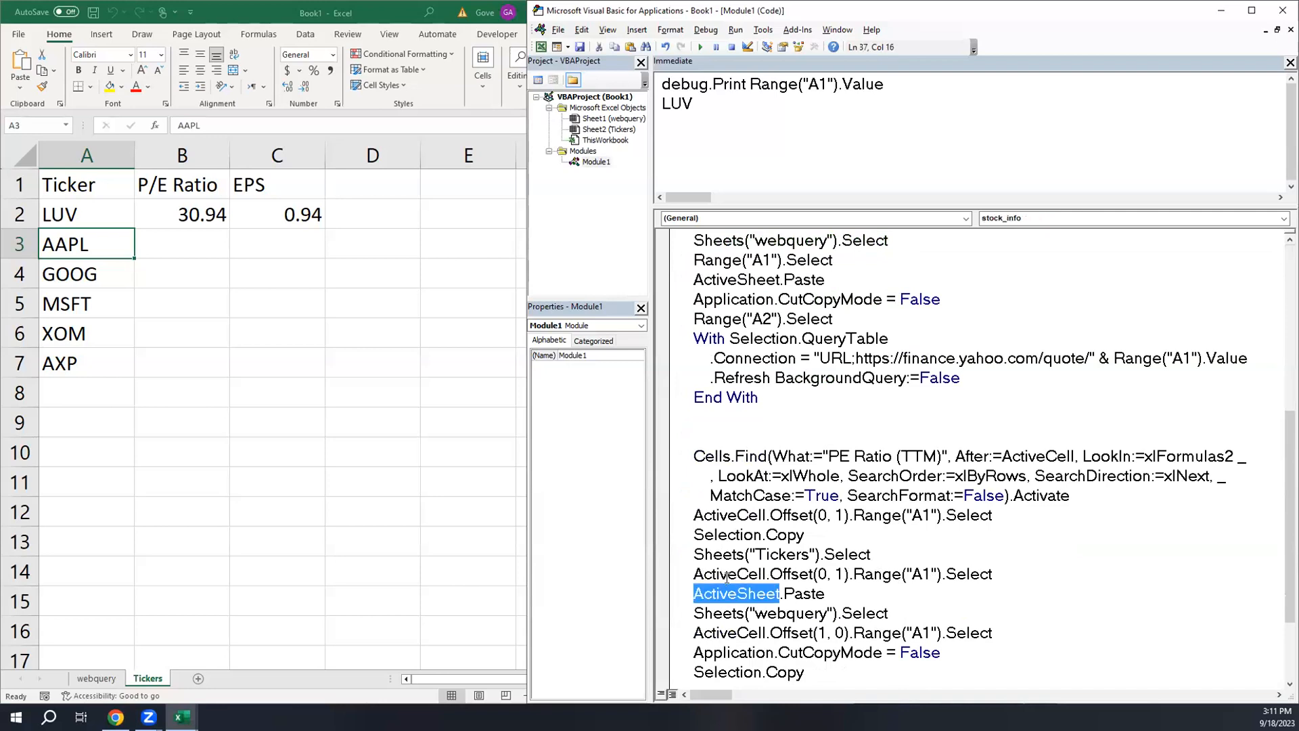
pyautogui.doubleClick(726, 575)
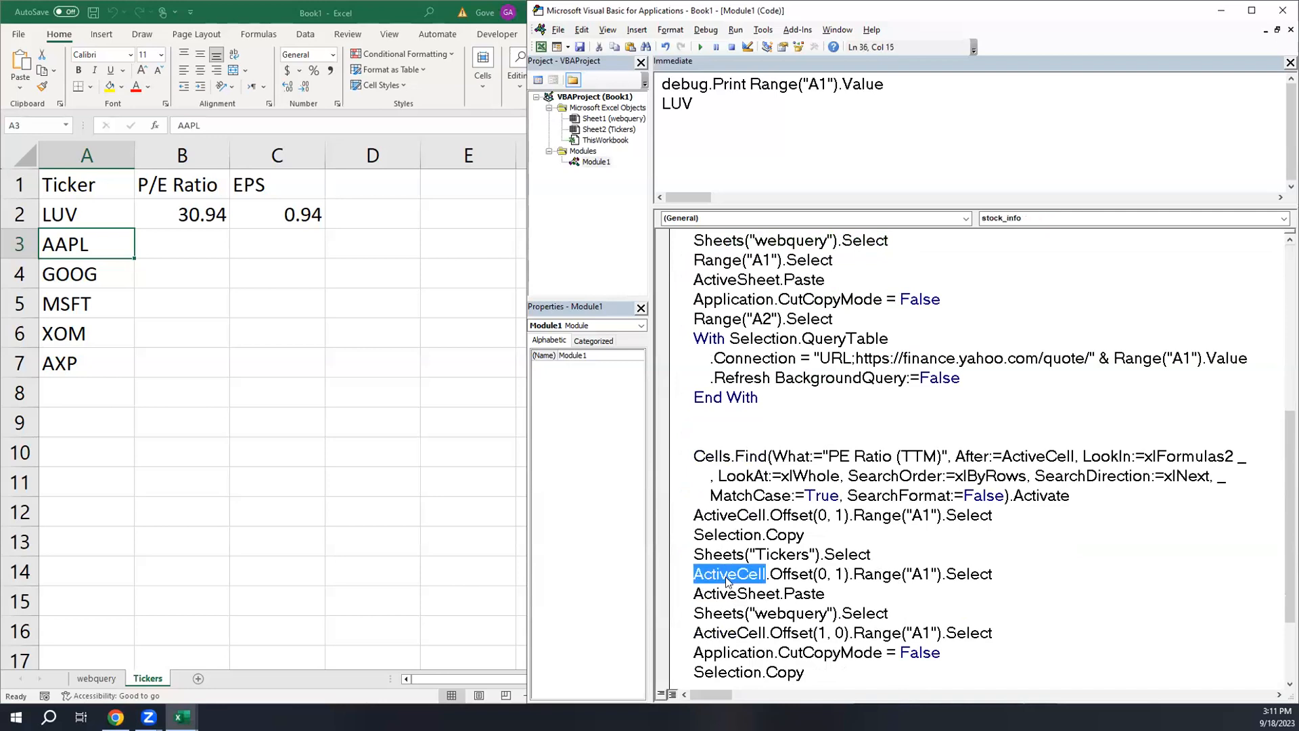
pyautogui.scroll(5, 729, 579)
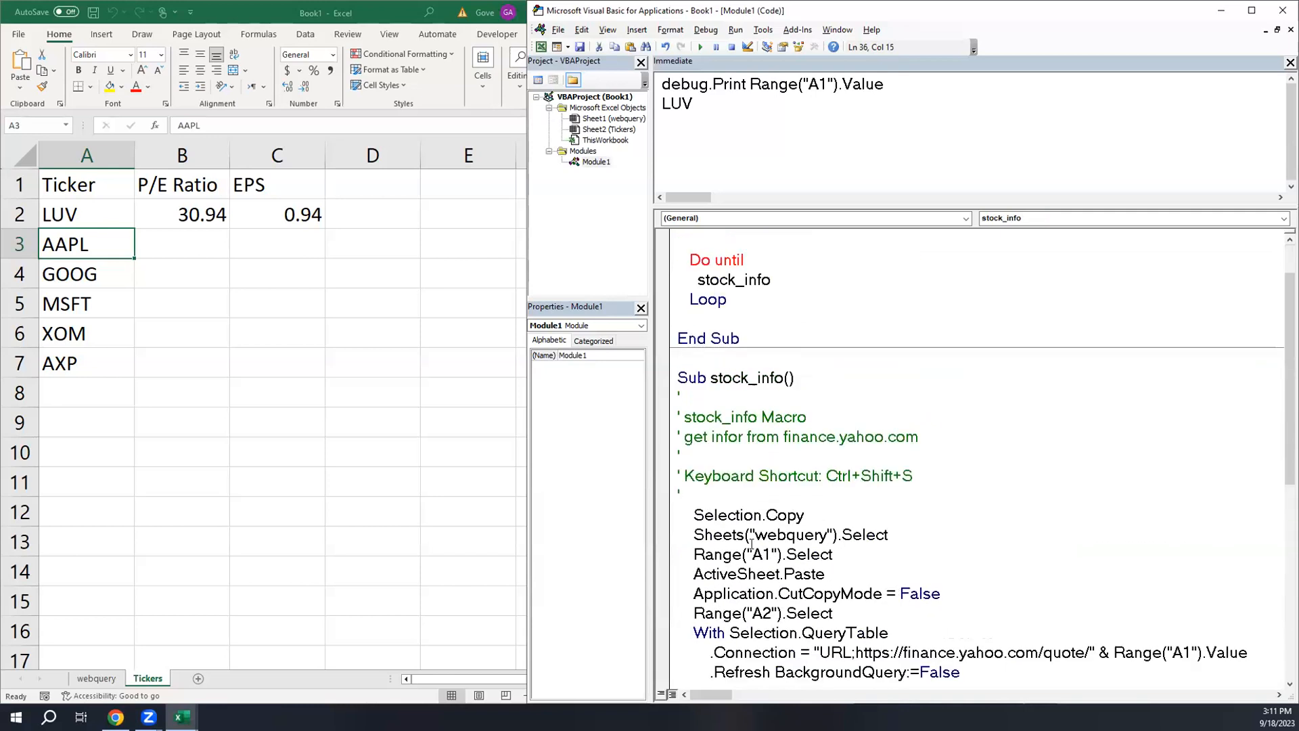
pyautogui.click(764, 259)
pyautogui.write('ActiveCell')
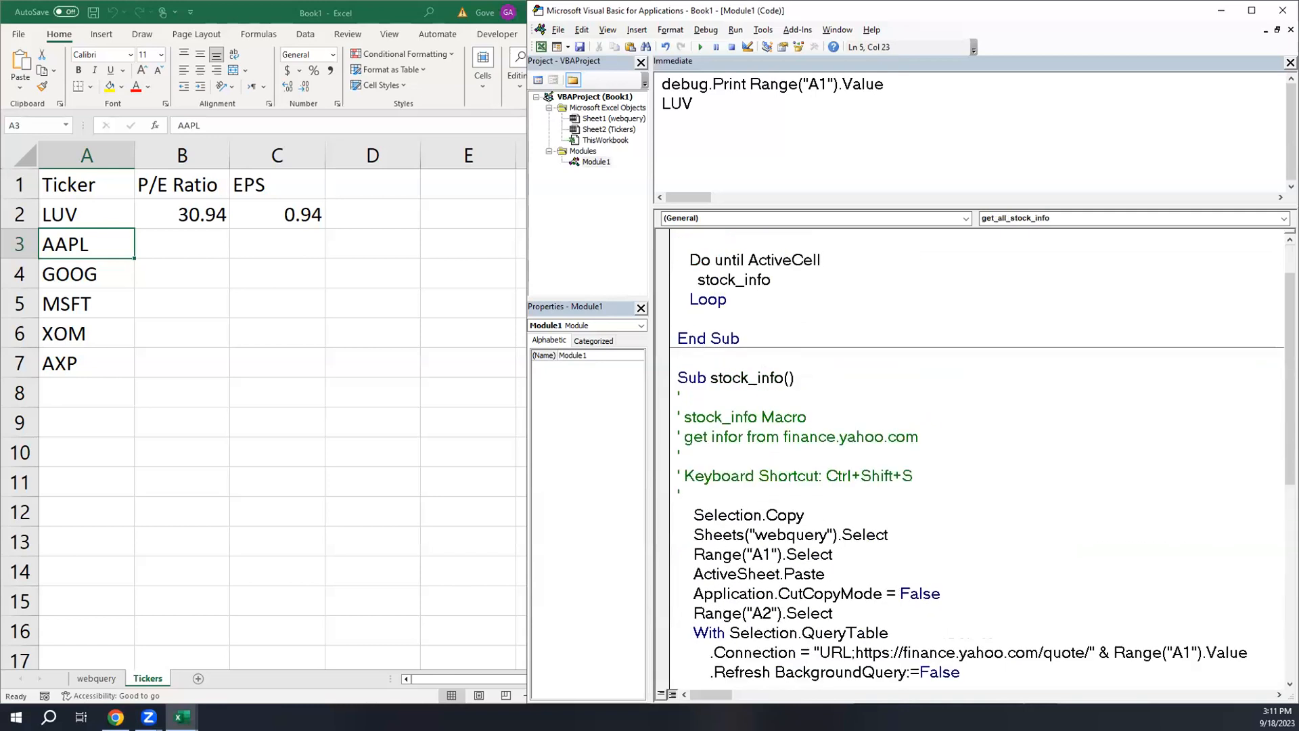
# - Continue the loop condition with the Value property and an equals sign after ActiveCell
pyautogui.write('.c')
pyautogui.write('alu')
pyautogui.press('BackSpace')
pyautogui.press('BackSpace')
pyautogui.press('BackSpace')
pyautogui.press('BackSpace')
pyautogui.write('value()')
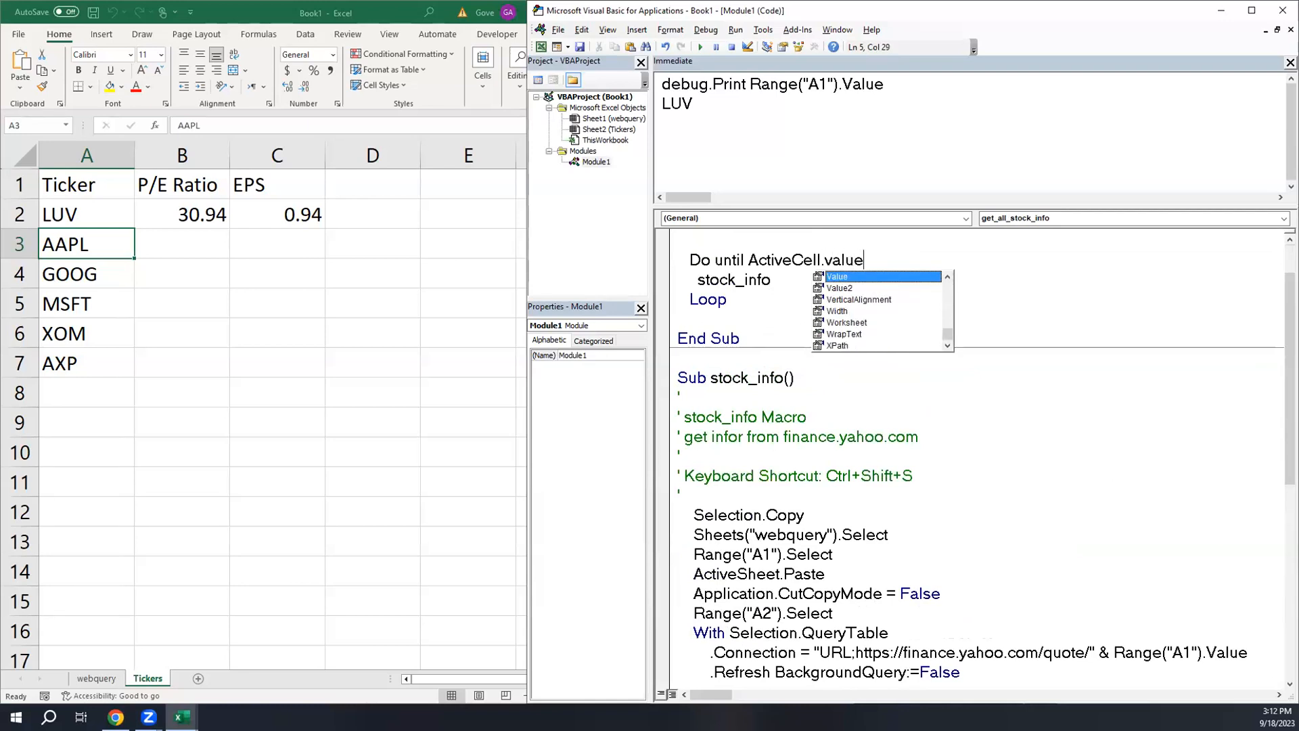
pyautogui.press('BackSpace')
pyautogui.press('BackSpace')
pyautogui.write('=')
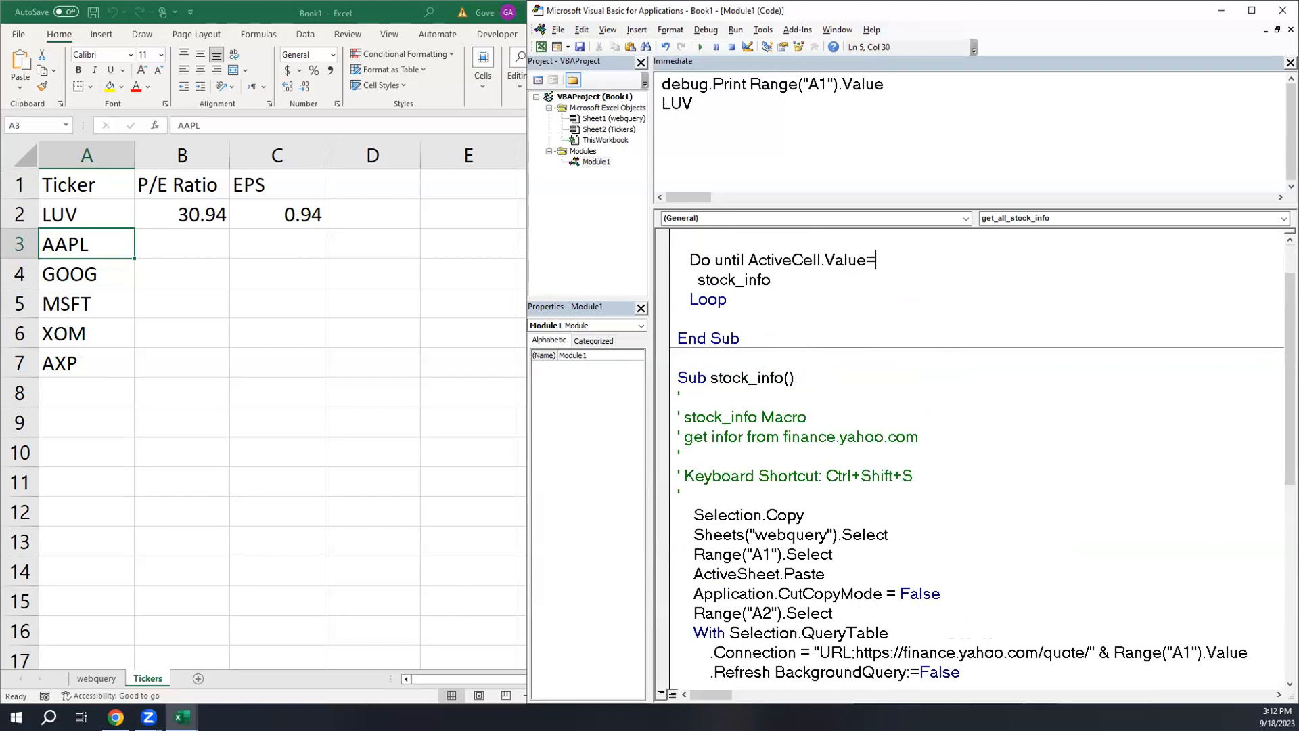
# - Enter XXX as an end marker in cell A8 below the last ticker
pyautogui.click(70, 385)
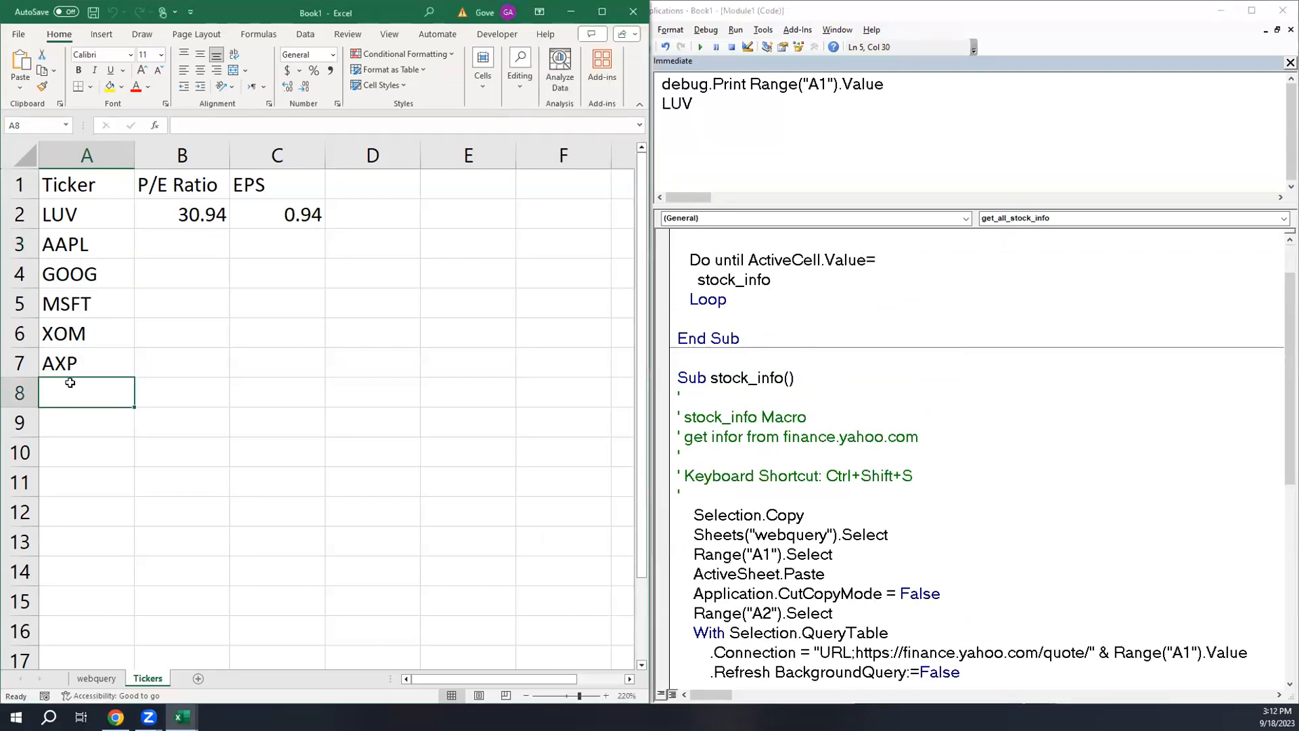
pyautogui.write('XXX')
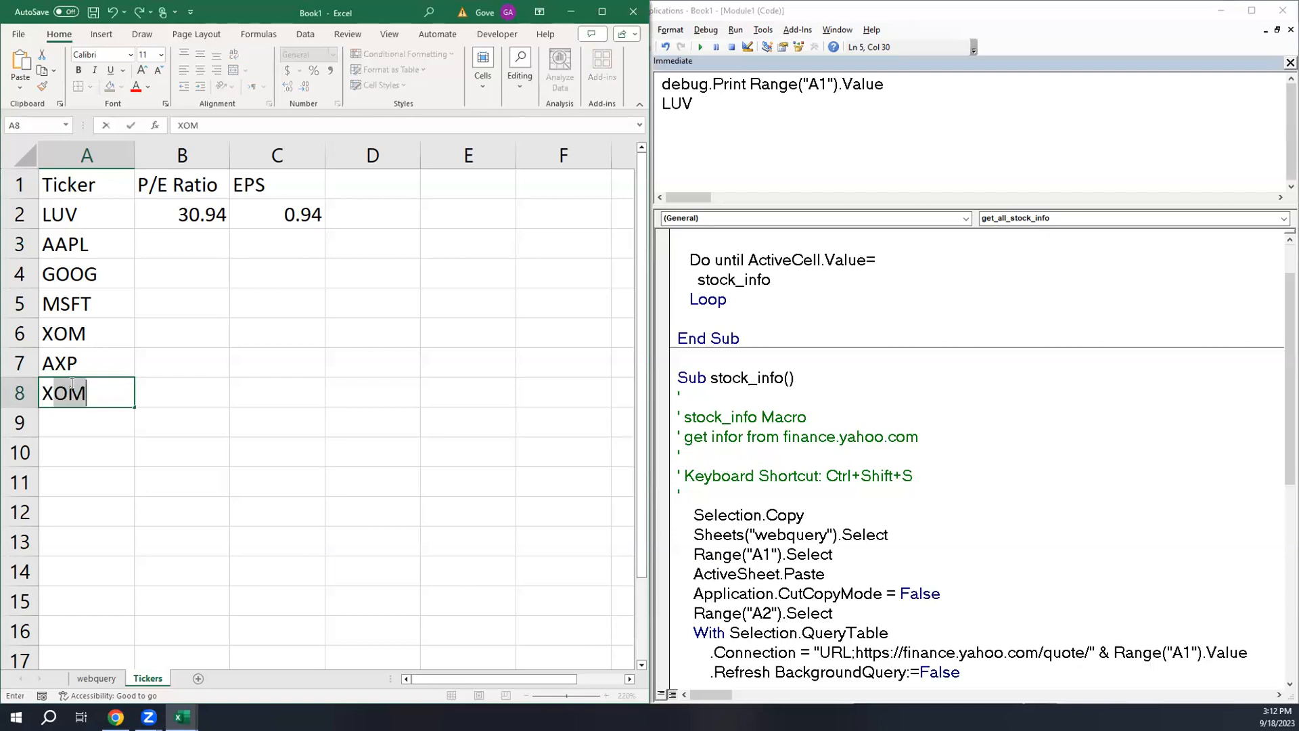
pyautogui.press('Return')
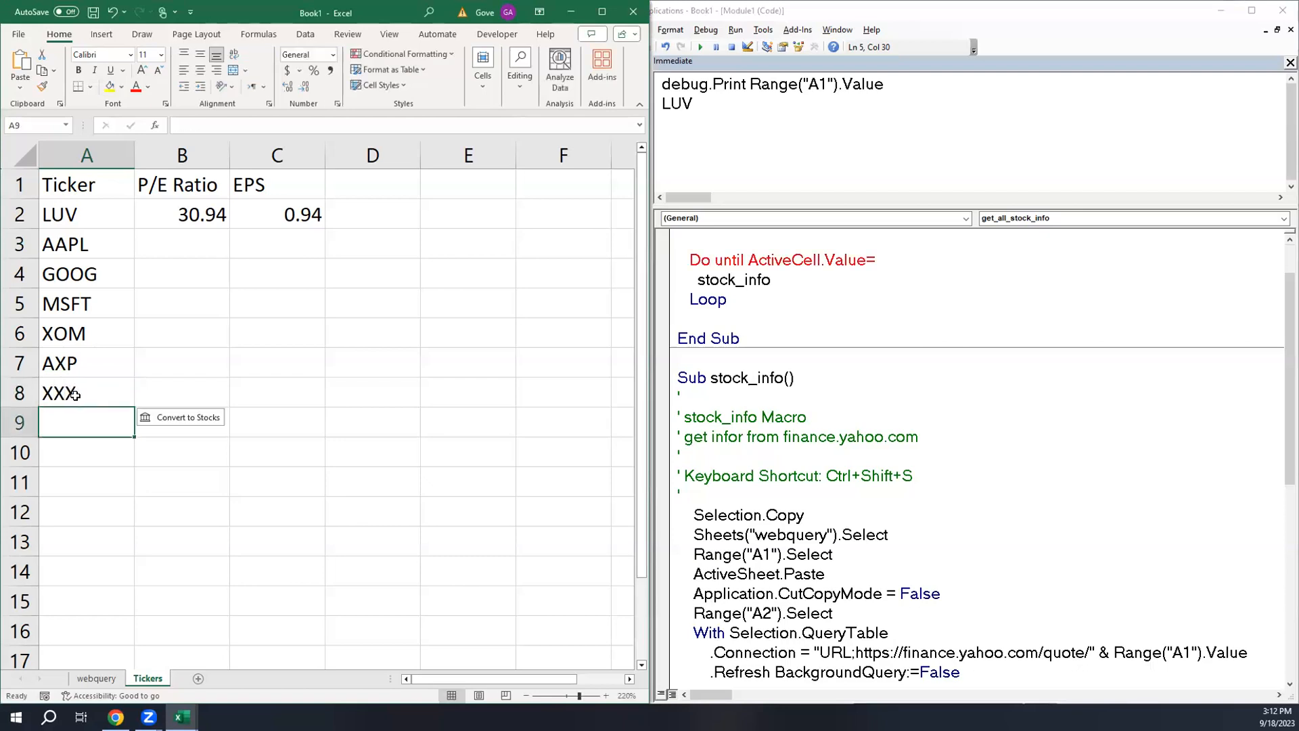
pyautogui.click(74, 396)
# - Complete the Do Until condition by comparing ActiveCell.Value with the text "XXX"
pyautogui.click(897, 260)
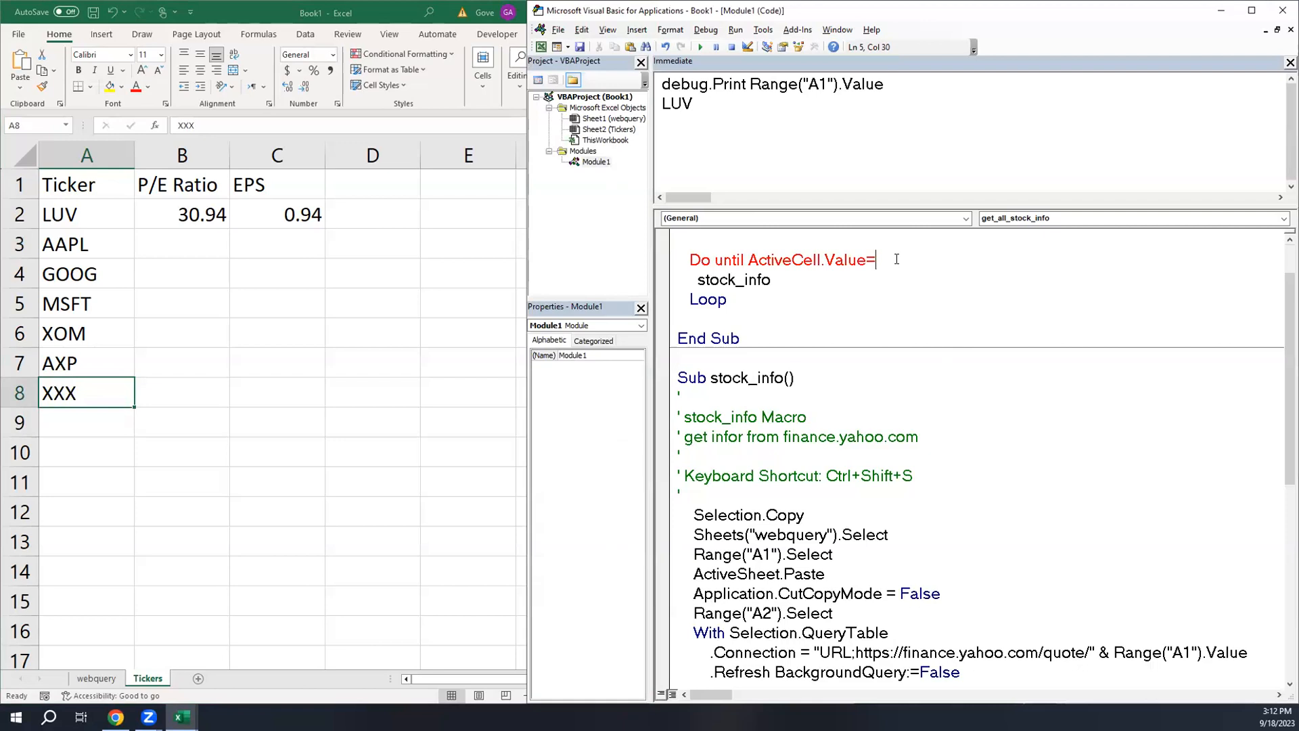
pyautogui.write('+')
pyautogui.press('BackSpace')
pyautogui.write('""')
pyautogui.press('Left')
pyautogui.write('XXX')
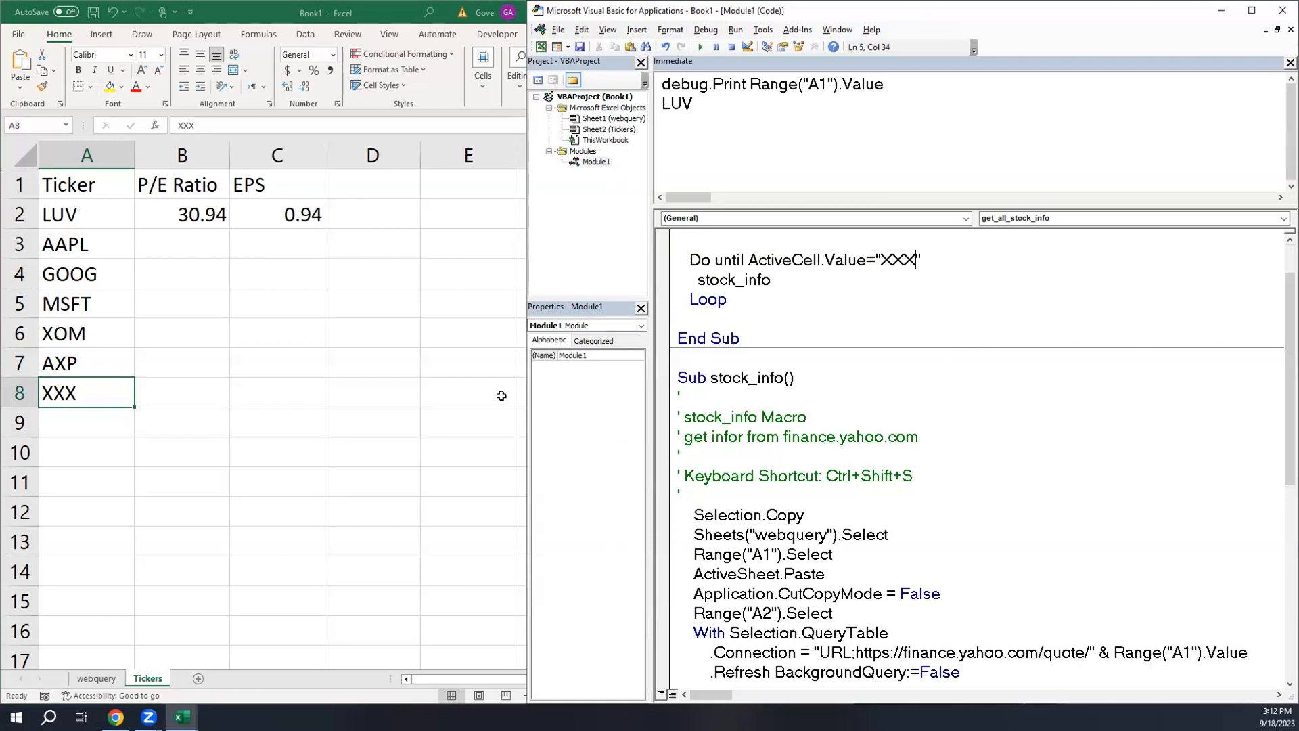
# - Replace the end marker in cell A8 of the Tickers sheet with STOP
pyautogui.click(55, 440)
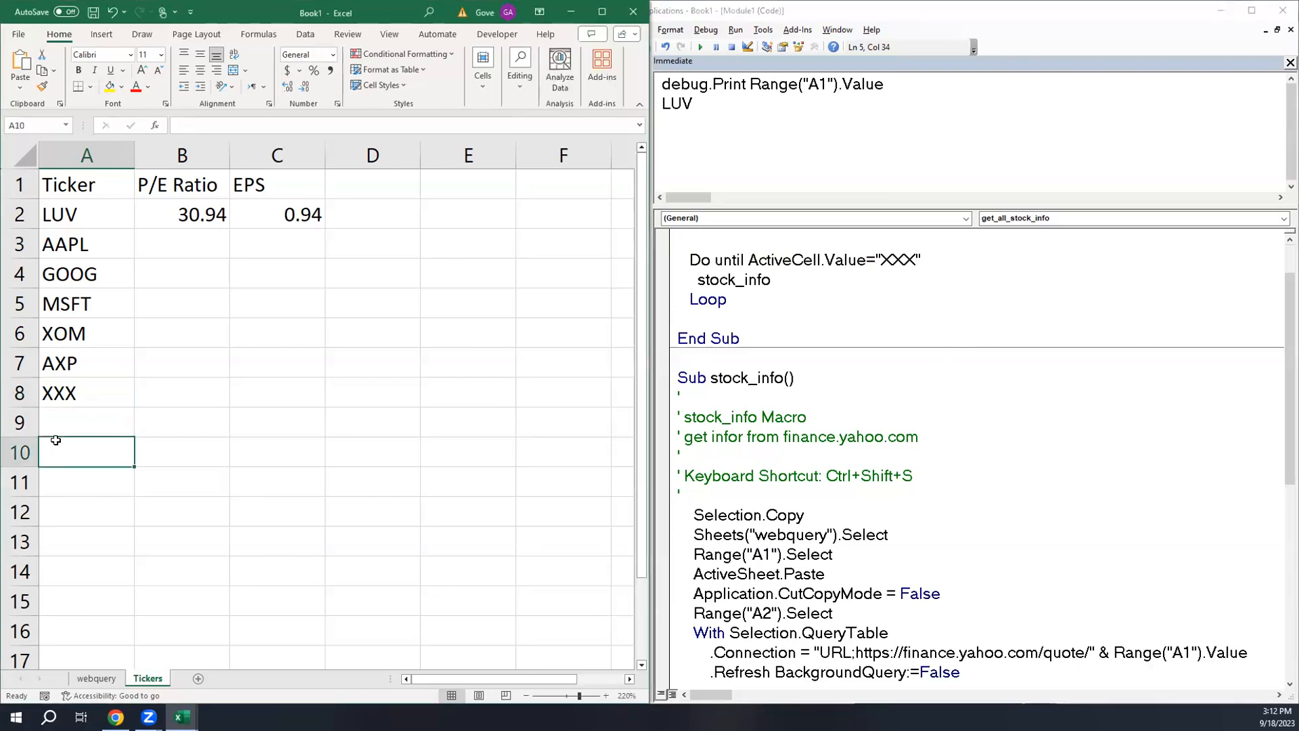
pyautogui.press('Up')
pyautogui.press('Up')
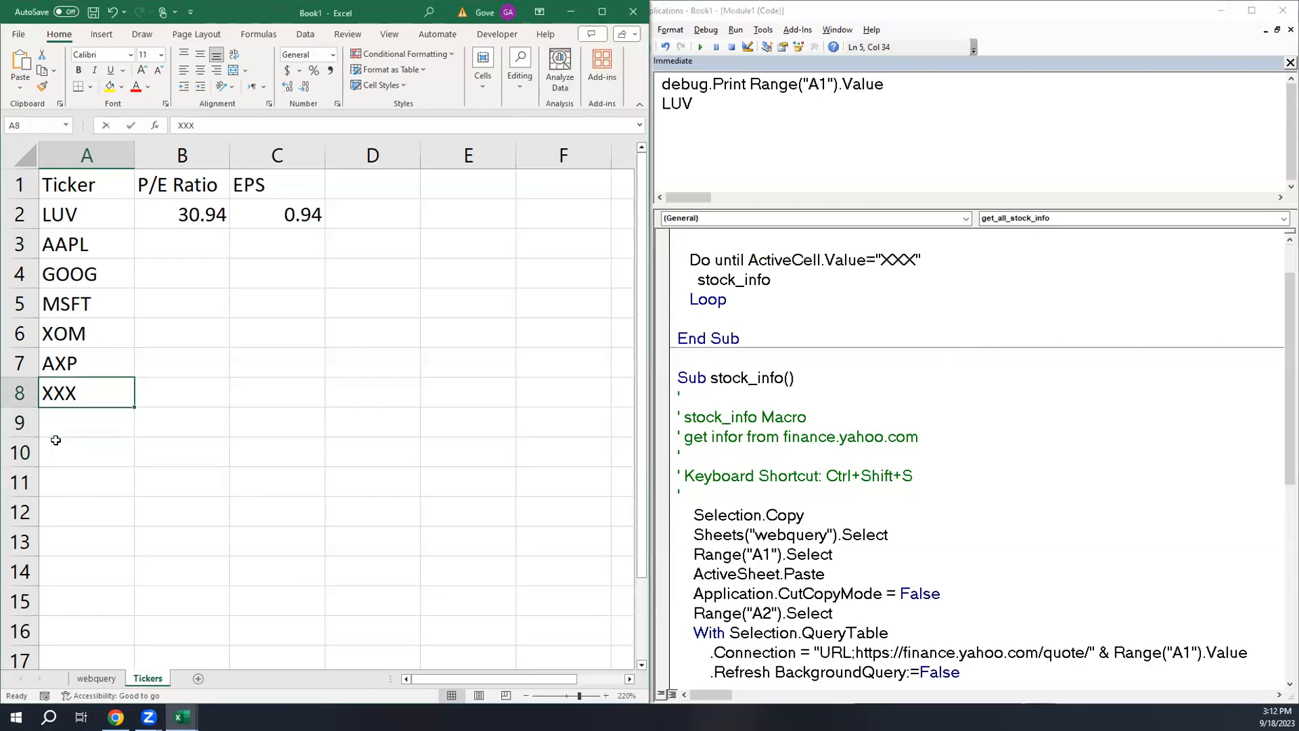
pyautogui.write('STOP')
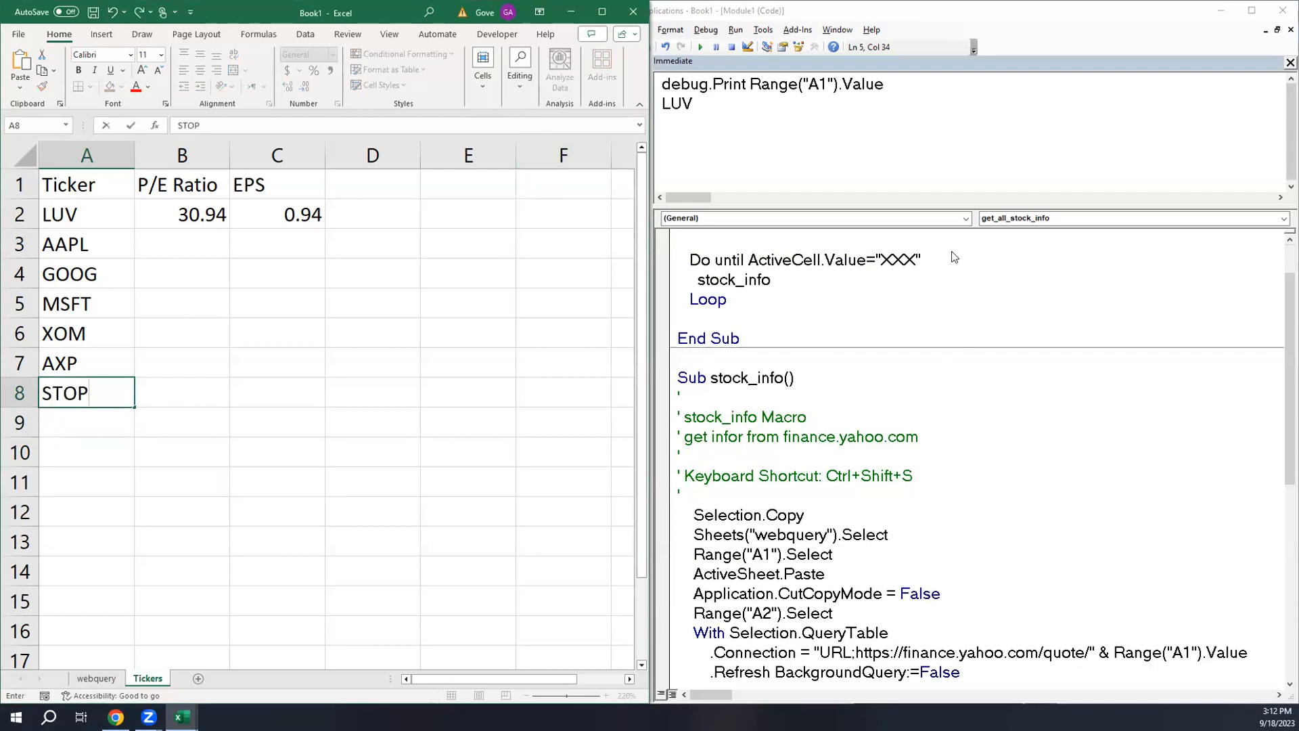
pyautogui.press('Return')
# - Change the comparison text in the Do Until condition to "STOP"
pyautogui.doubleClick(913, 260)
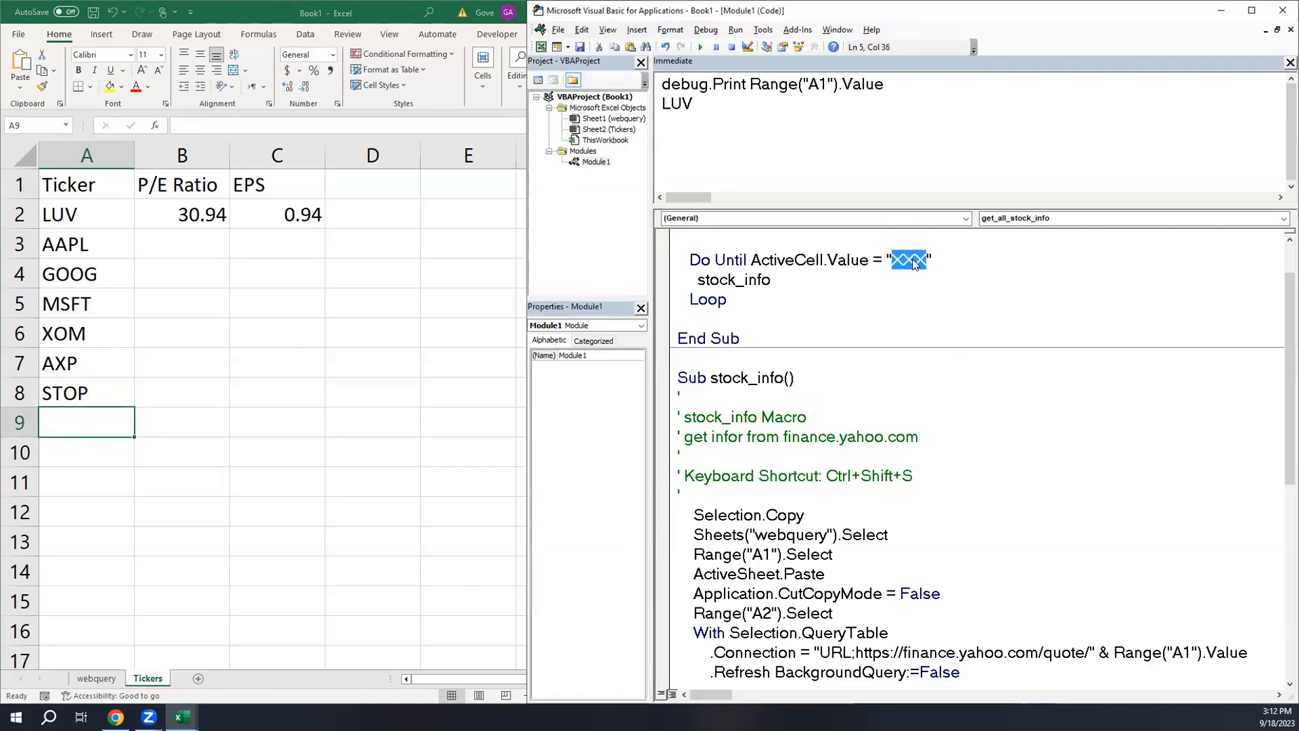
pyautogui.write('STOP')
pyautogui.click(927, 325)
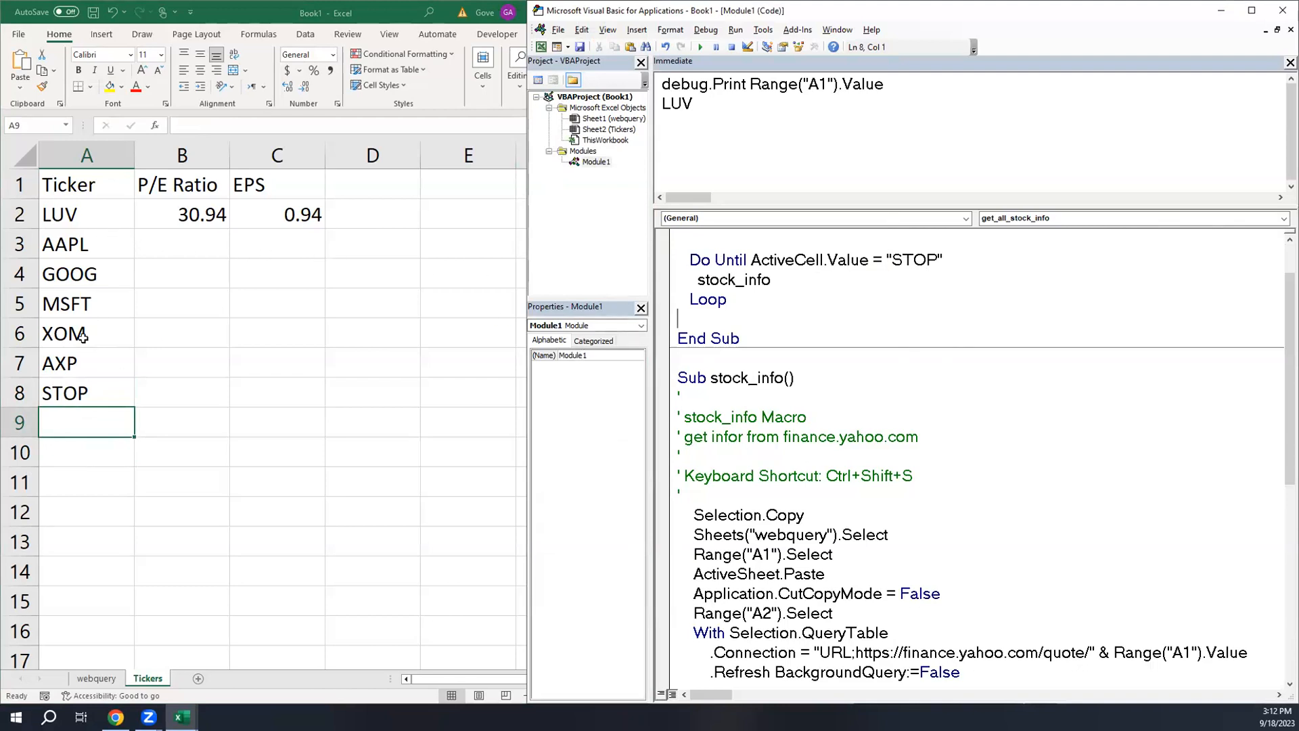
pyautogui.click(64, 392)
pyautogui.click(66, 363)
pyautogui.click(69, 334)
pyautogui.click(77, 304)
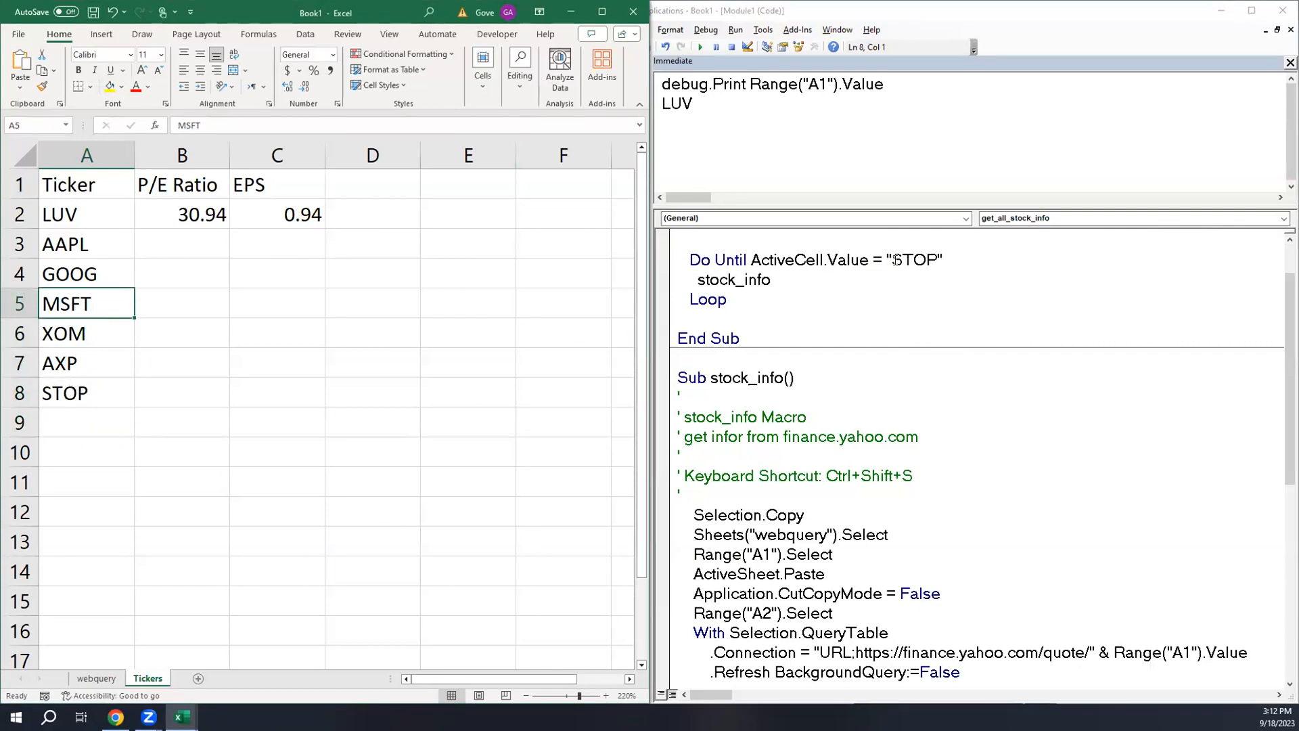
# - Change the comparison text in the Do Until condition from a marker word to an empty string ""
pyautogui.moveTo(894, 259); pyautogui.dragTo(940, 259)
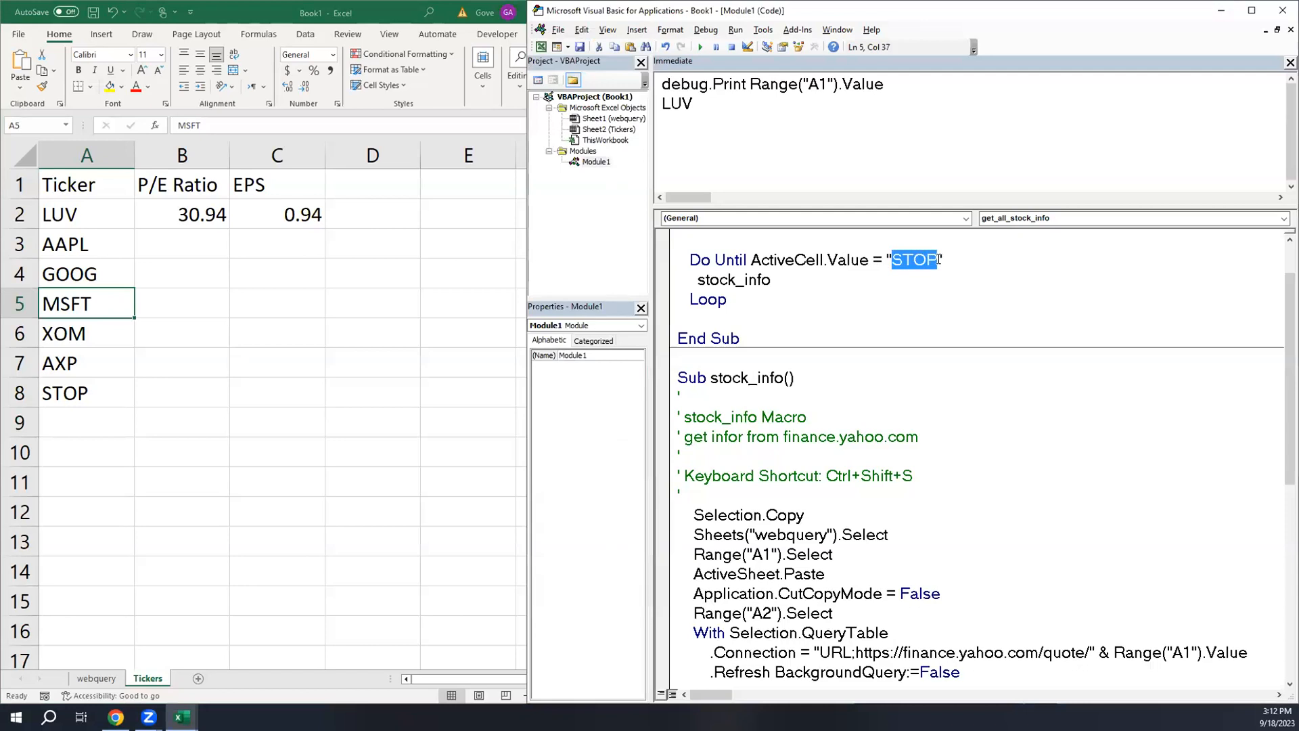
pyautogui.click(91, 391)
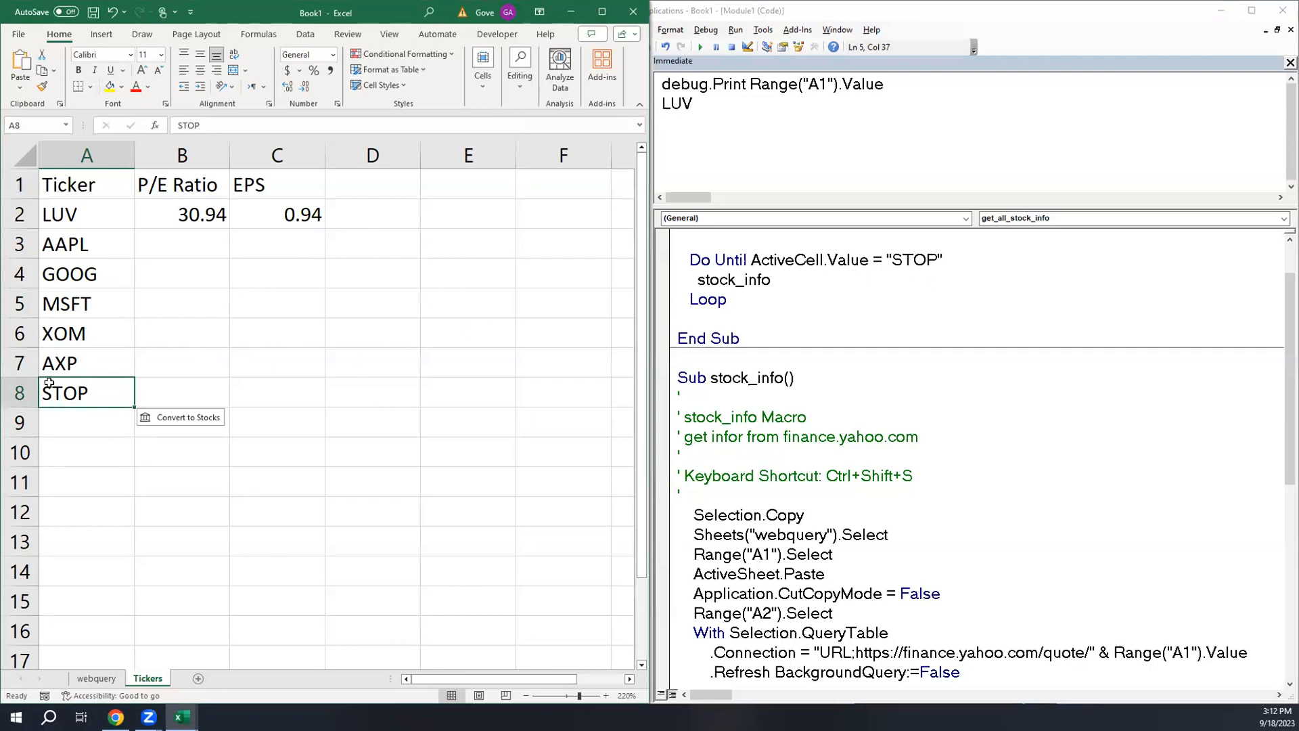
pyautogui.doubleClick(96, 385)
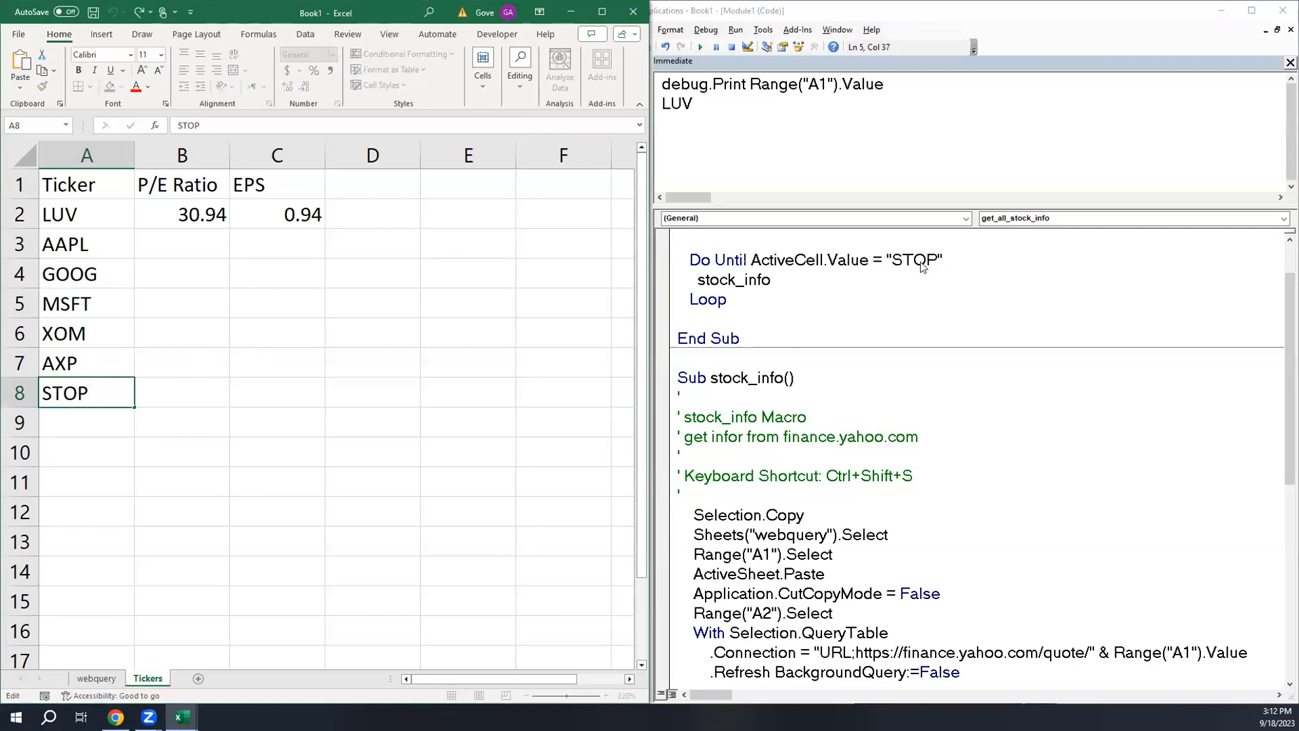
pyautogui.press('Escape')
pyautogui.click(936, 258)
pyautogui.press('BackSpace')
pyautogui.press('BackSpace')
pyautogui.press('BackSpace')
pyautogui.press('BackSpace')
pyautogui.press('Down')
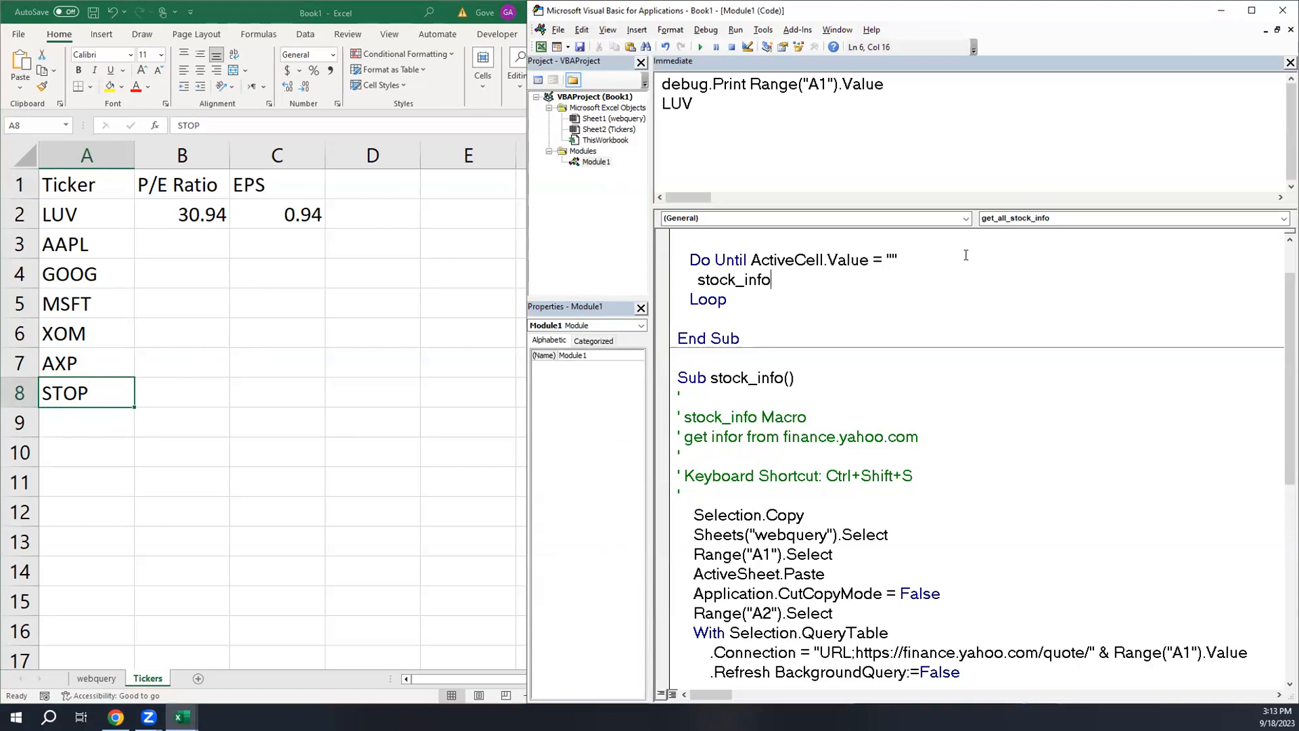
# - Clear the end marker from cell A8 below the last ticker in the Tickers sheet
pyautogui.click(105, 421)
pyautogui.click(92, 396)
pyautogui.press('Delete')
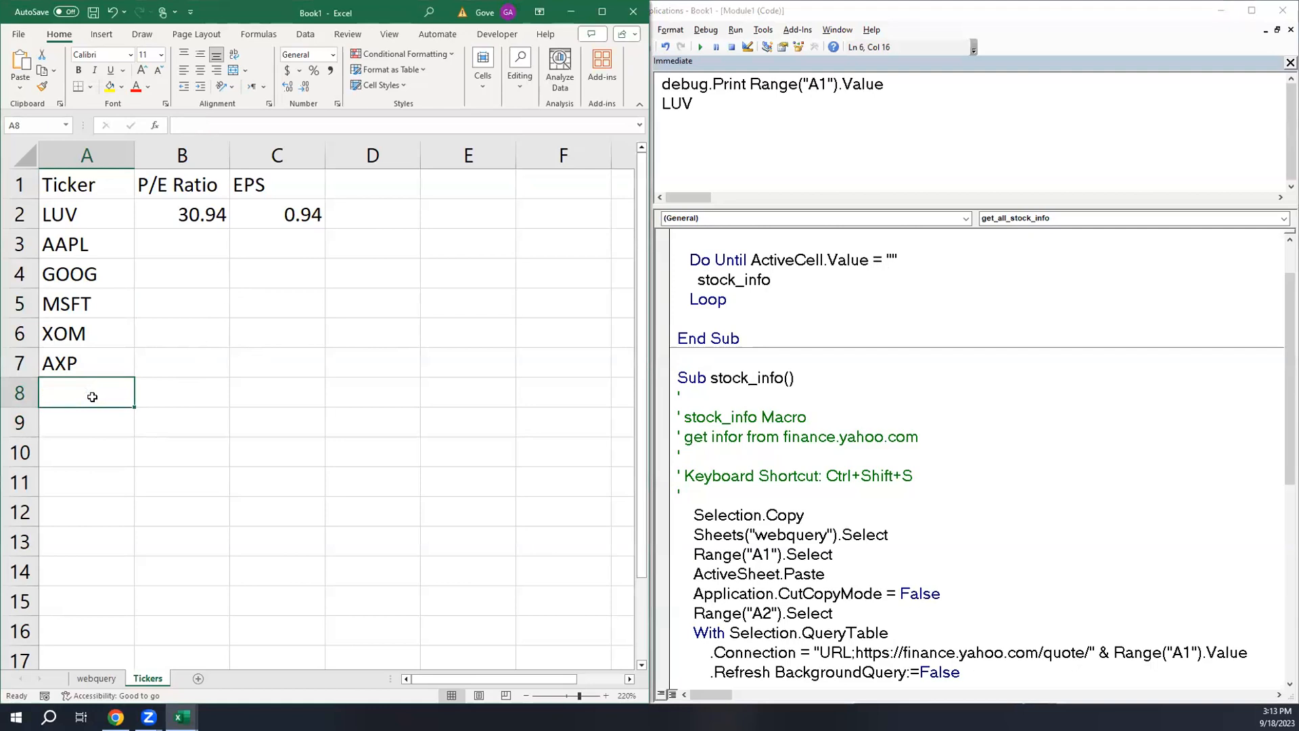
pyautogui.click(234, 326)
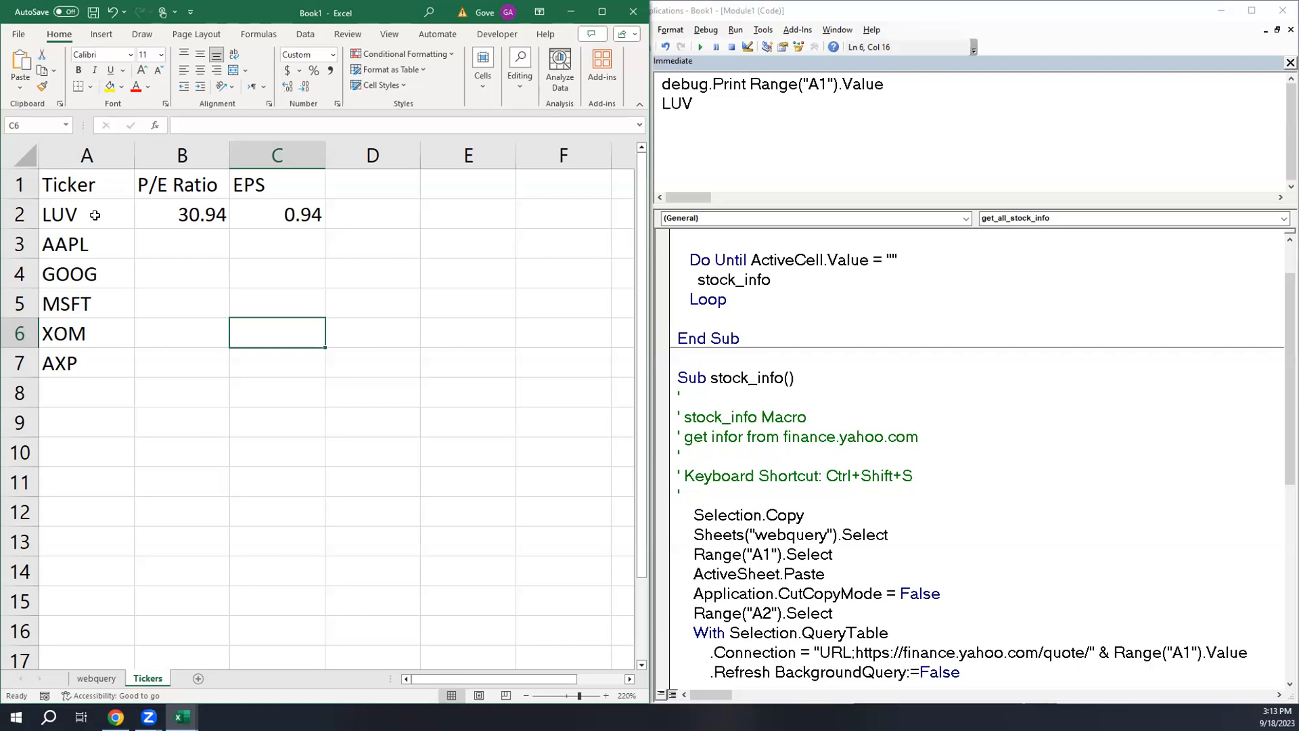
pyautogui.moveTo(709, 377); pyautogui.dragTo(780, 368)
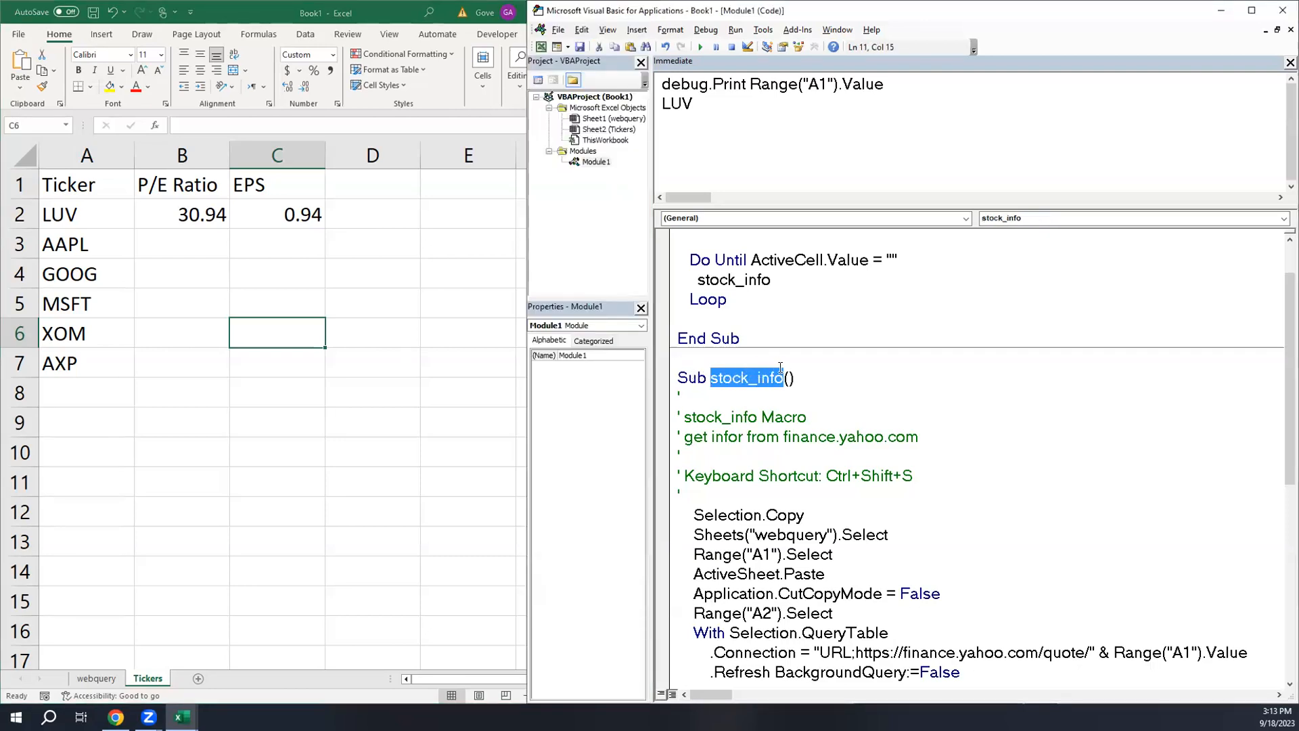
pyautogui.scroll(1, 781, 367)
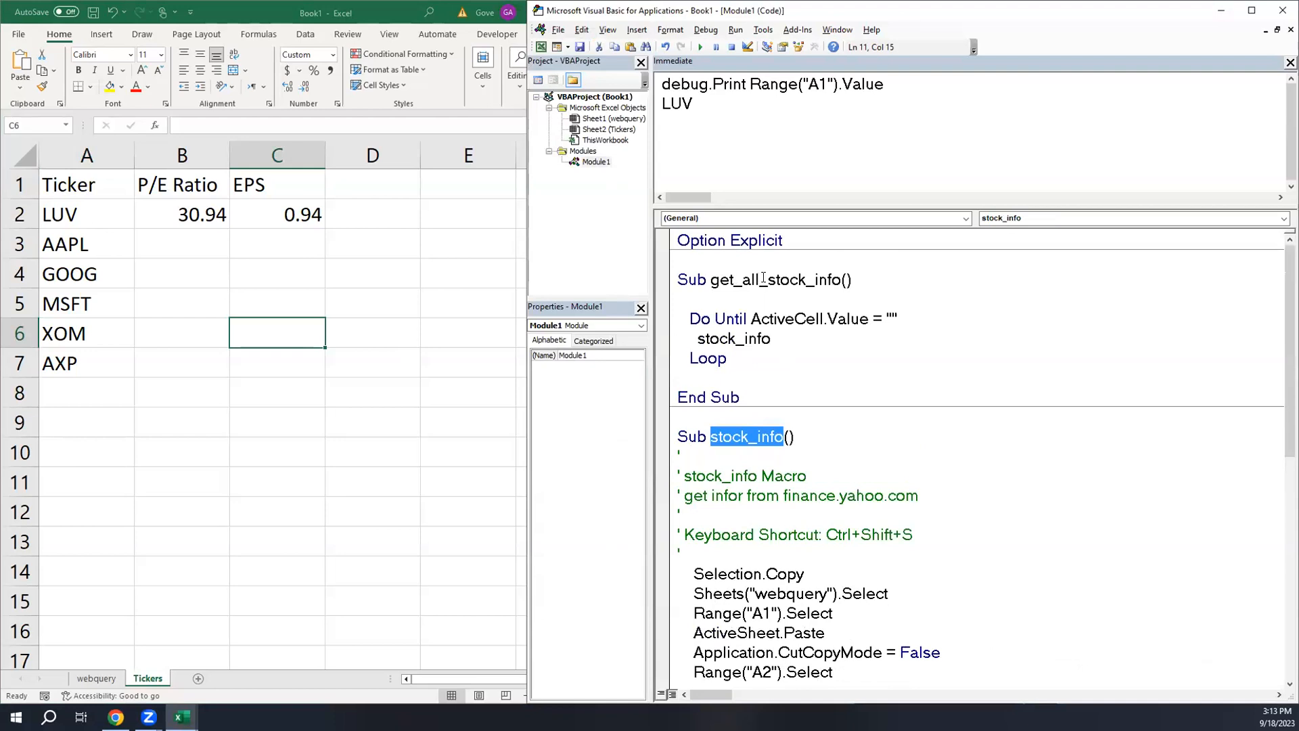
# - Draw a Form Controls button across E1:F2 of the Tickers sheet and assign the get_all_stock_info macro to it
pyautogui.click(449, 230)
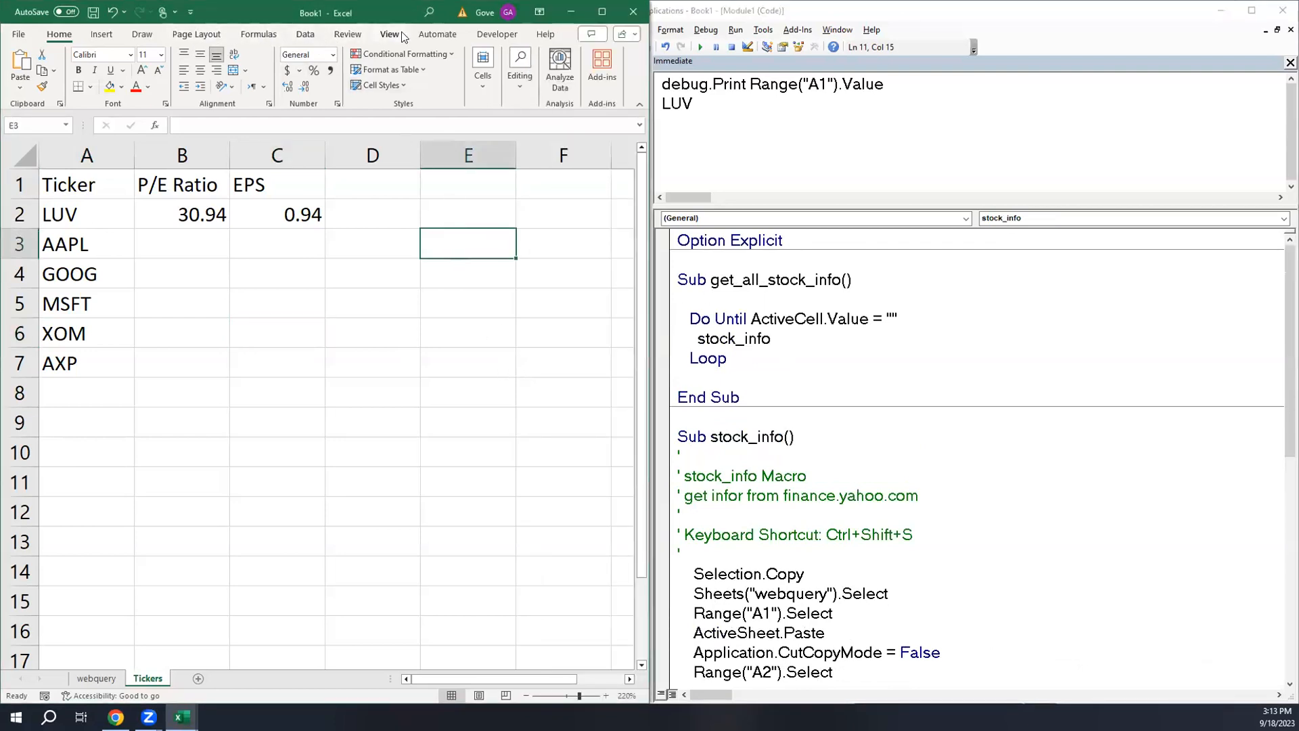
pyautogui.click(489, 34)
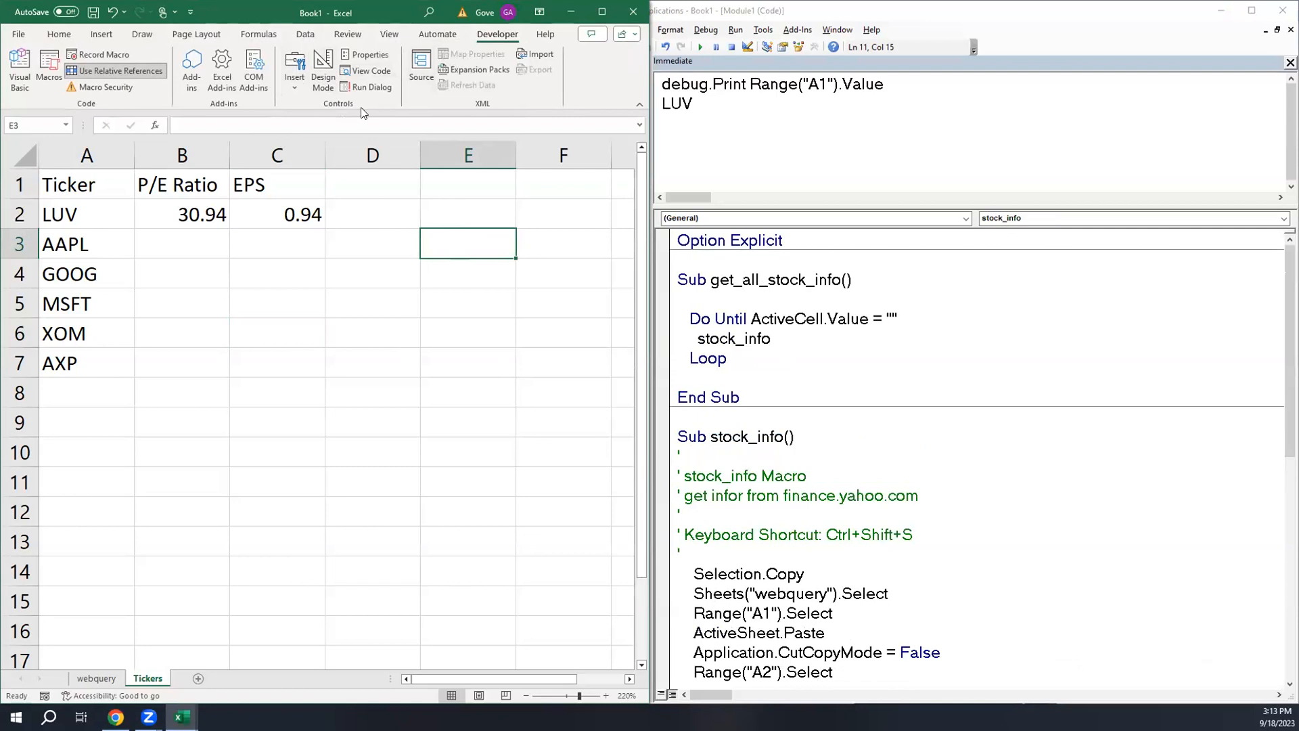
pyautogui.click(296, 78)
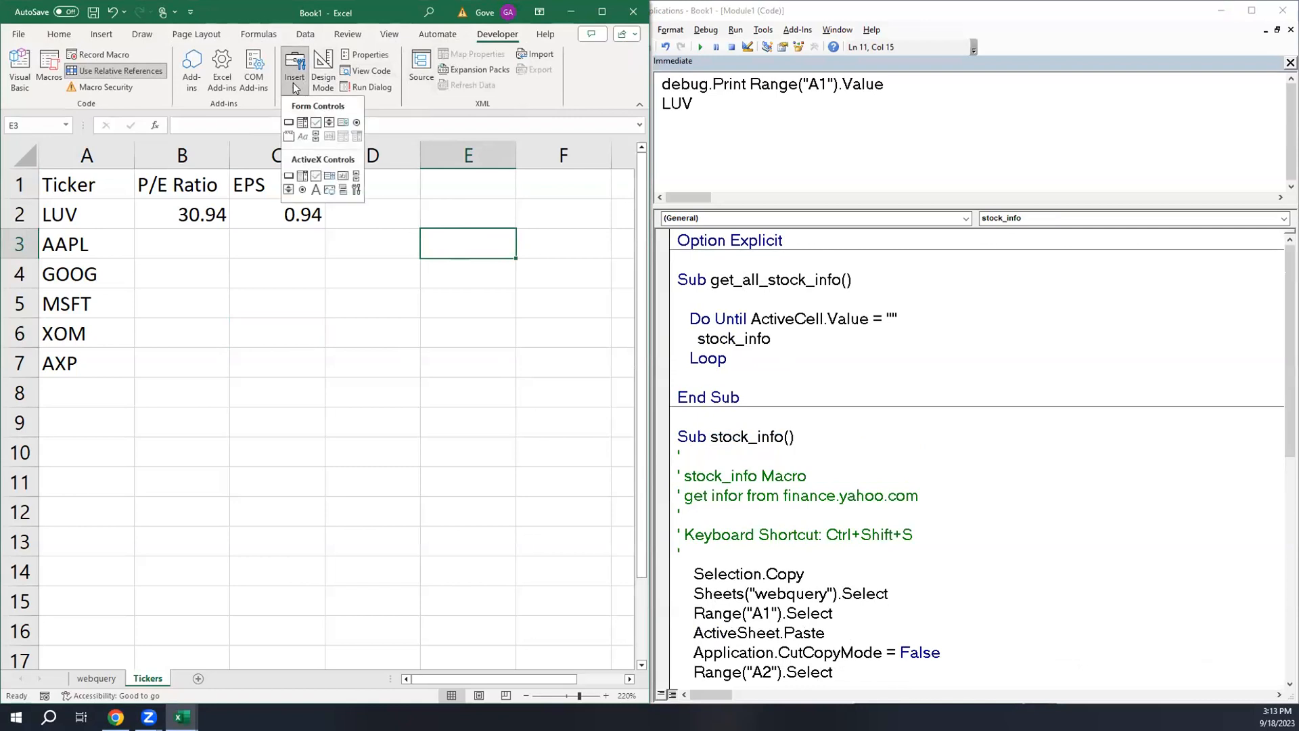
pyautogui.click(288, 123)
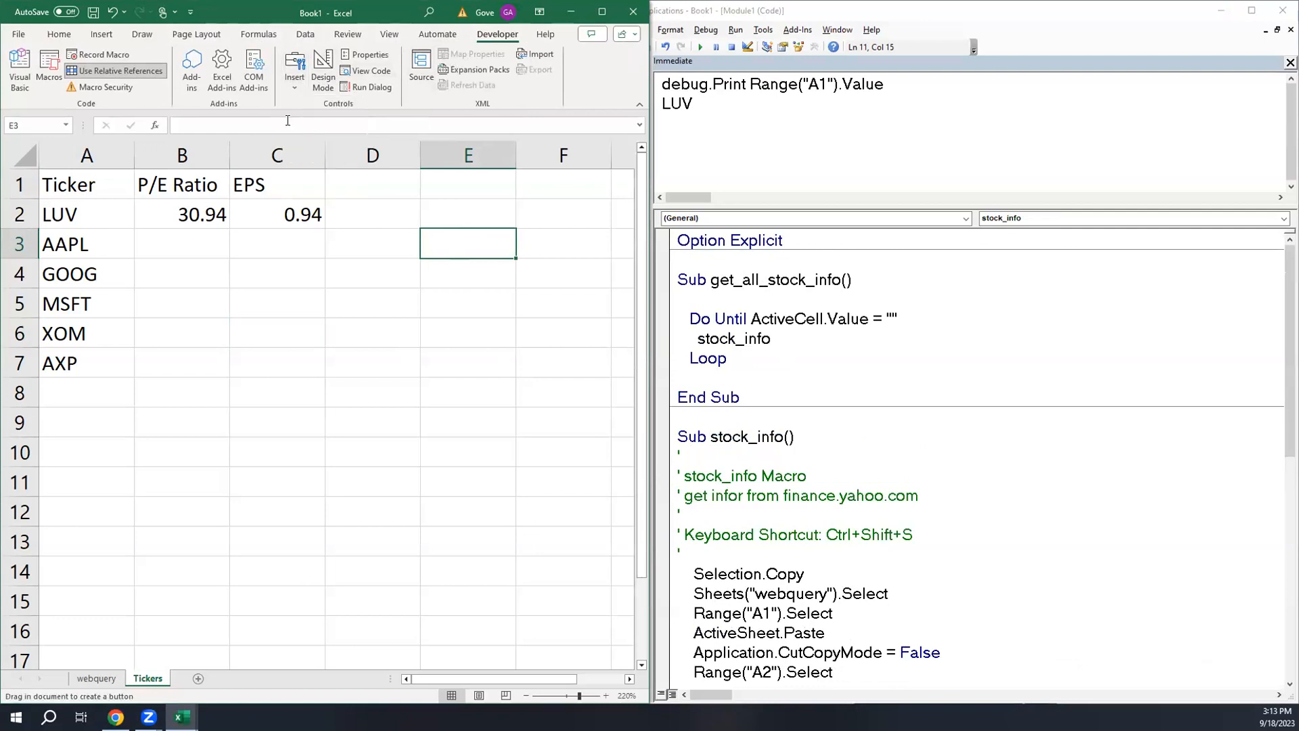
pyautogui.click(296, 68)
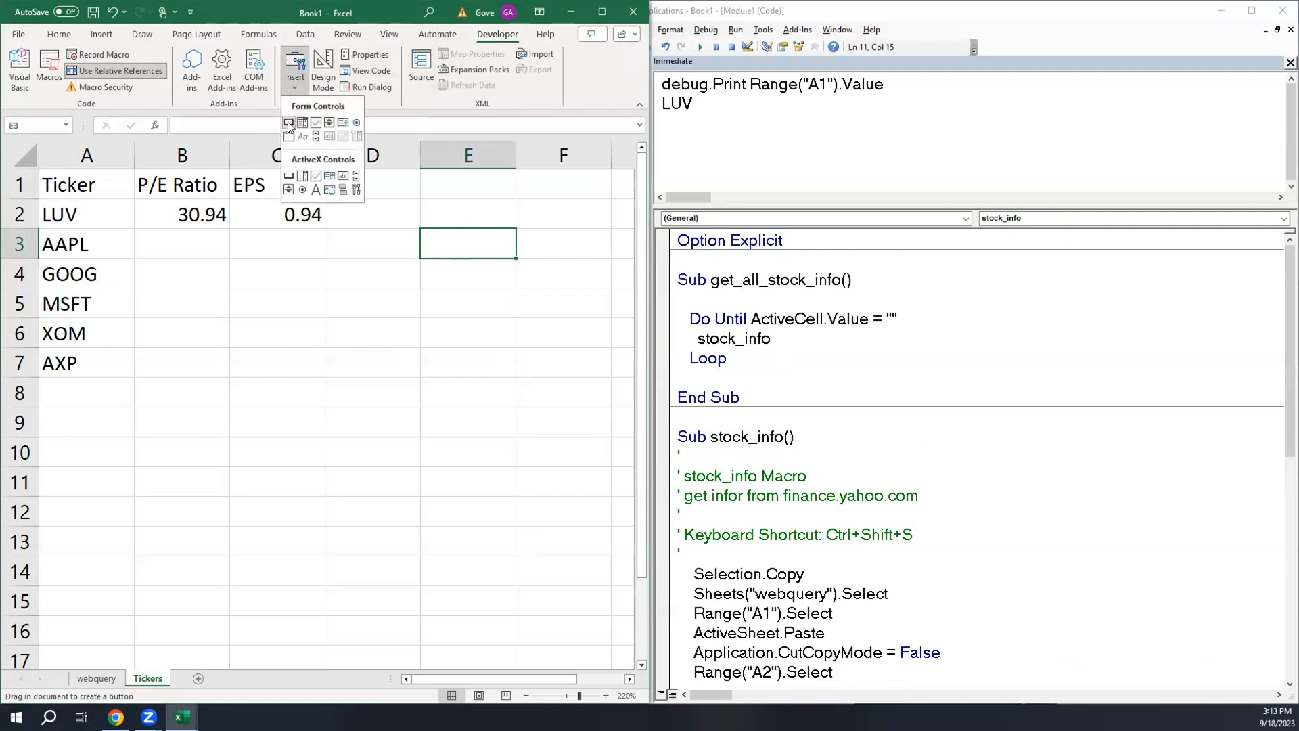
pyautogui.click(459, 181)
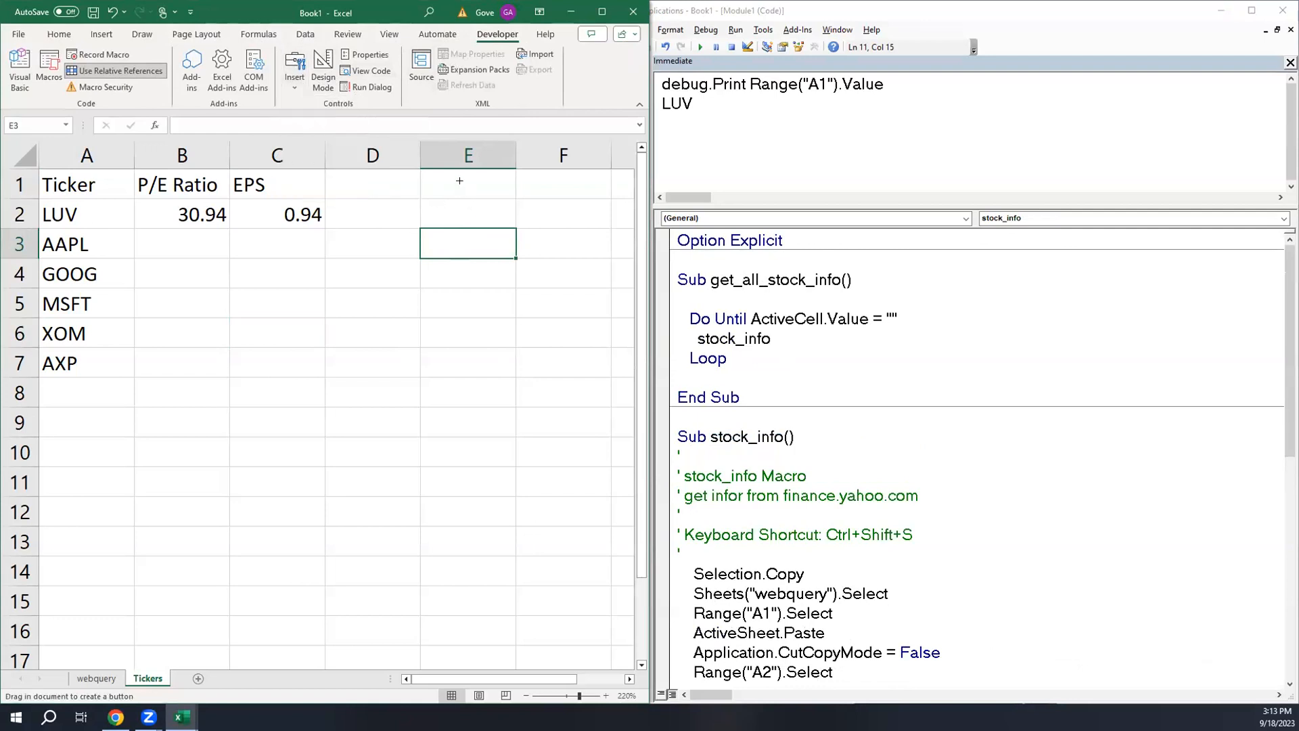
pyautogui.moveTo(460, 184); pyautogui.dragTo(557, 213)
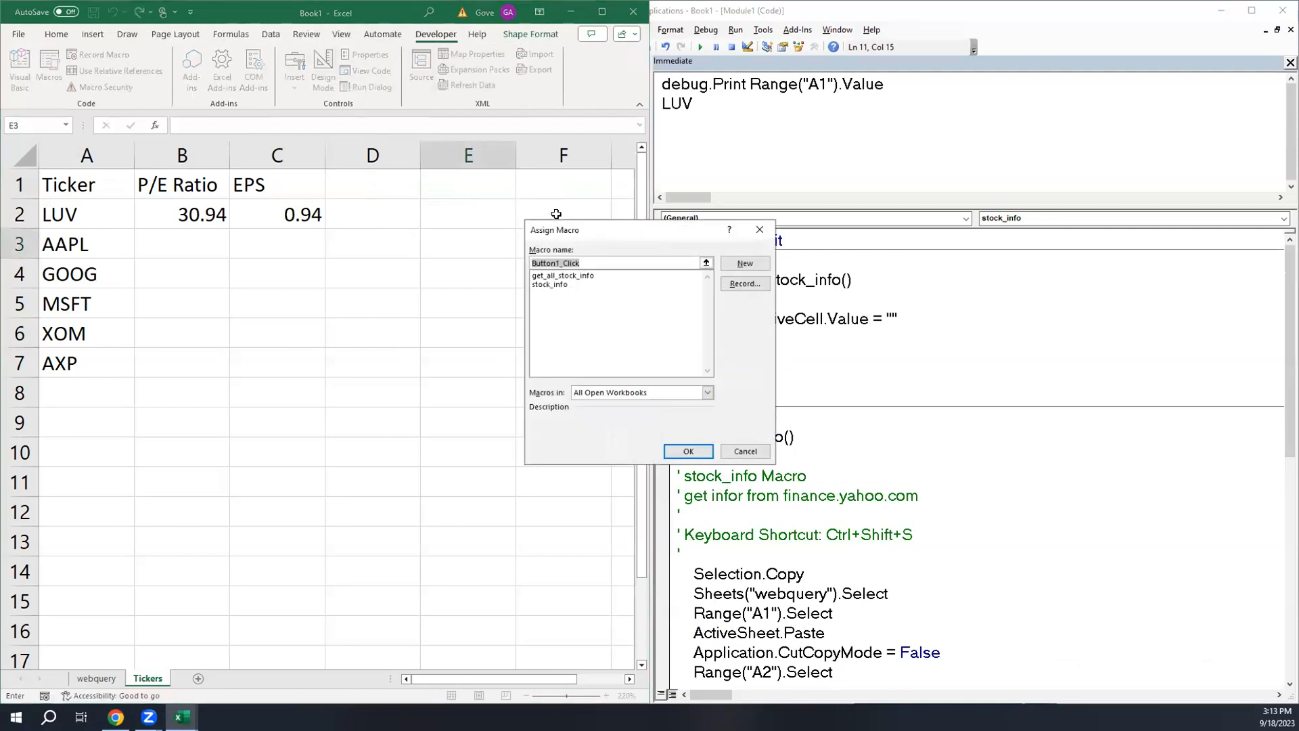
pyautogui.click(549, 276)
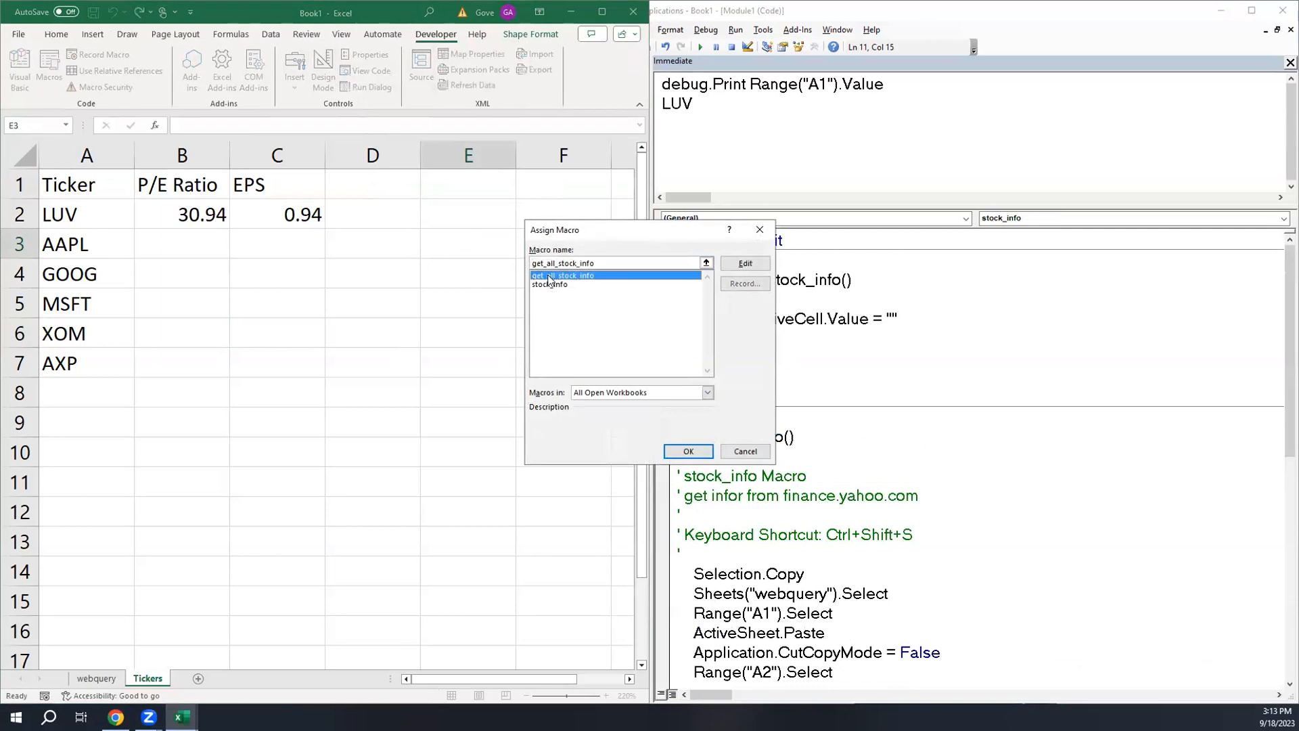
pyautogui.click(684, 451)
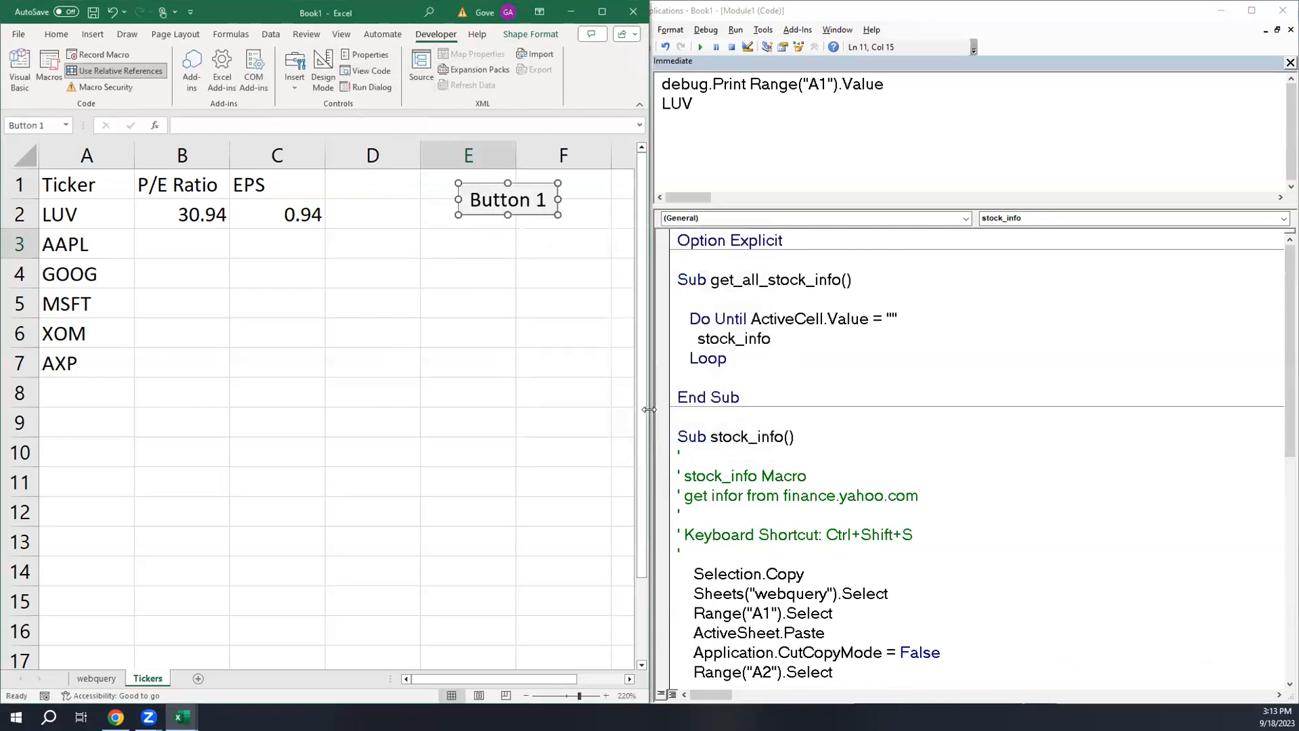
# - Change the caption of the new macro button to "Get Data"
pyautogui.click(503, 200)
pyautogui.press('BackSpace')
pyautogui.press('BackSpace')
pyautogui.press('BackSpace')
pyautogui.press('Delete')
pyautogui.press('Delete')
pyautogui.press('Delete')
pyautogui.press('Delete')
pyautogui.press('Delete')
pyautogui.write('Get D')
pyautogui.write('atga')
pyautogui.press('BackSpace')
pyautogui.press('BackSpace')
pyautogui.write('a')
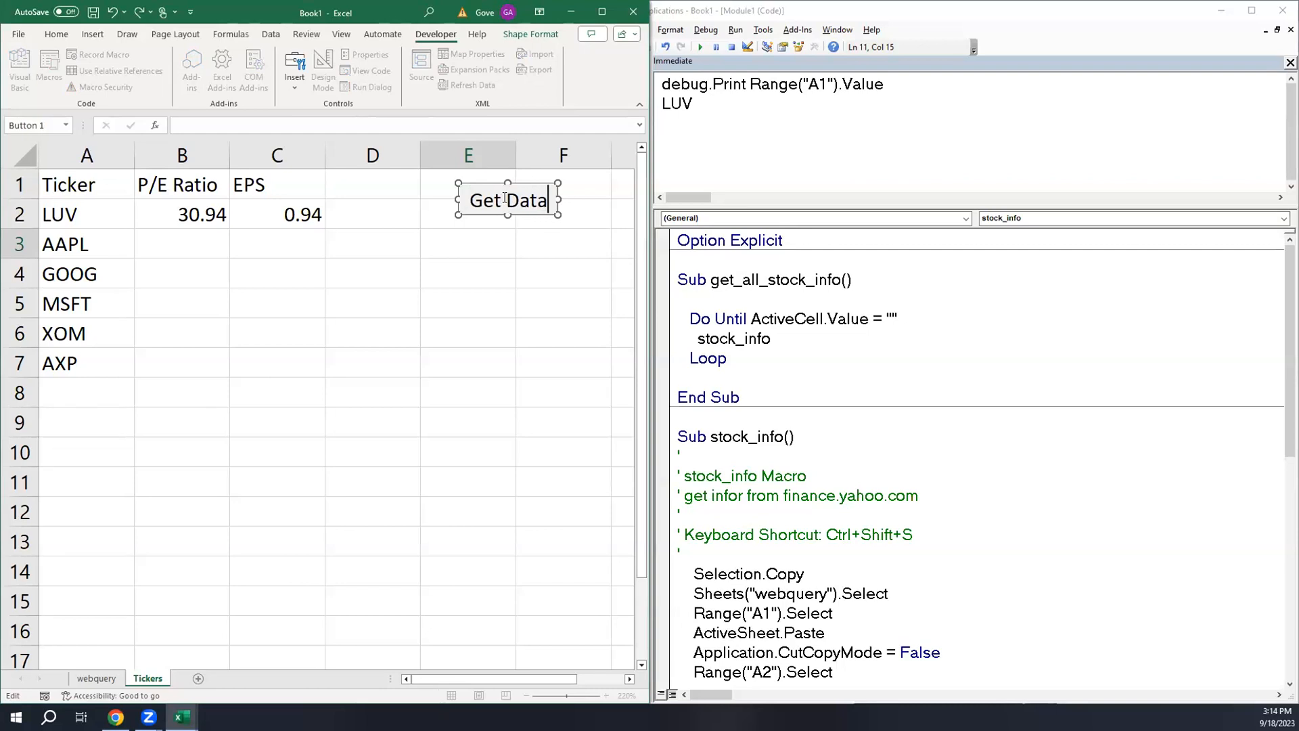
pyautogui.click(552, 266)
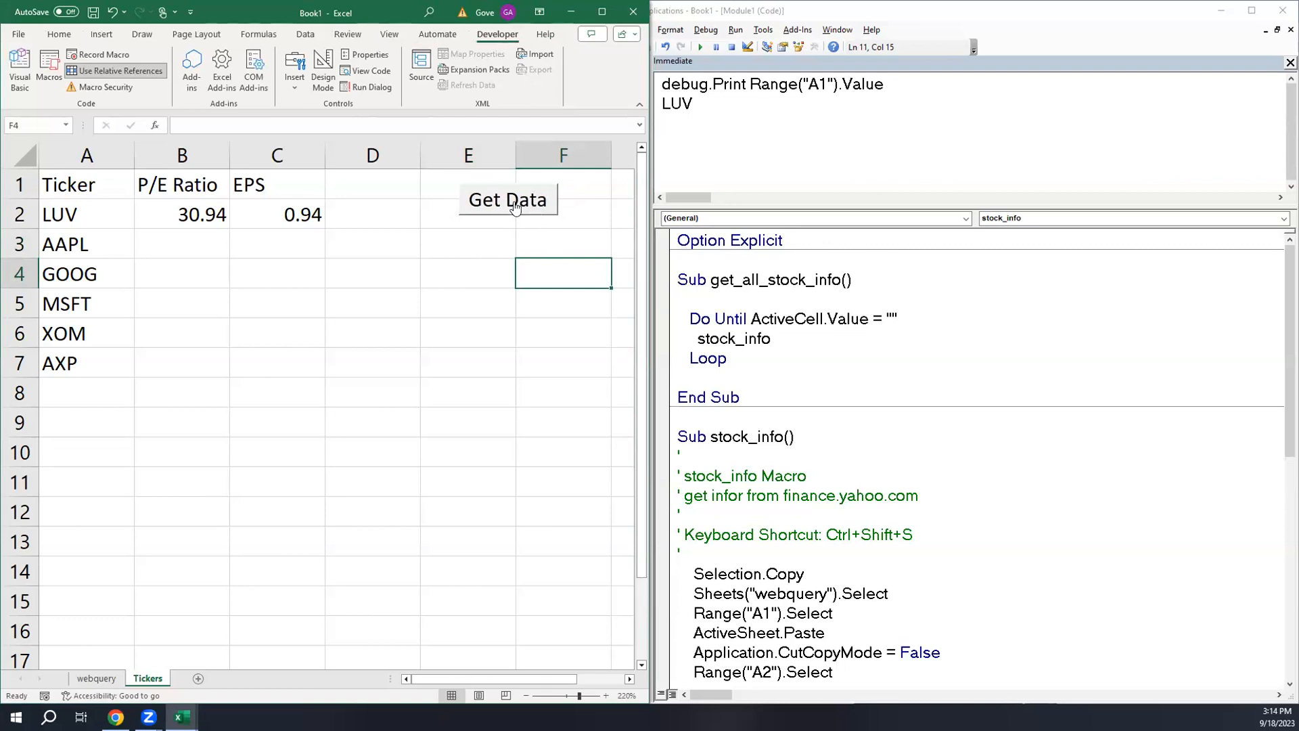
# - Delete the tickers MSFT, XOM and AXP from cells A5:A7
pyautogui.moveTo(95, 298); pyautogui.dragTo(90, 379)
pyautogui.press('Delete')
pyautogui.click(264, 332)
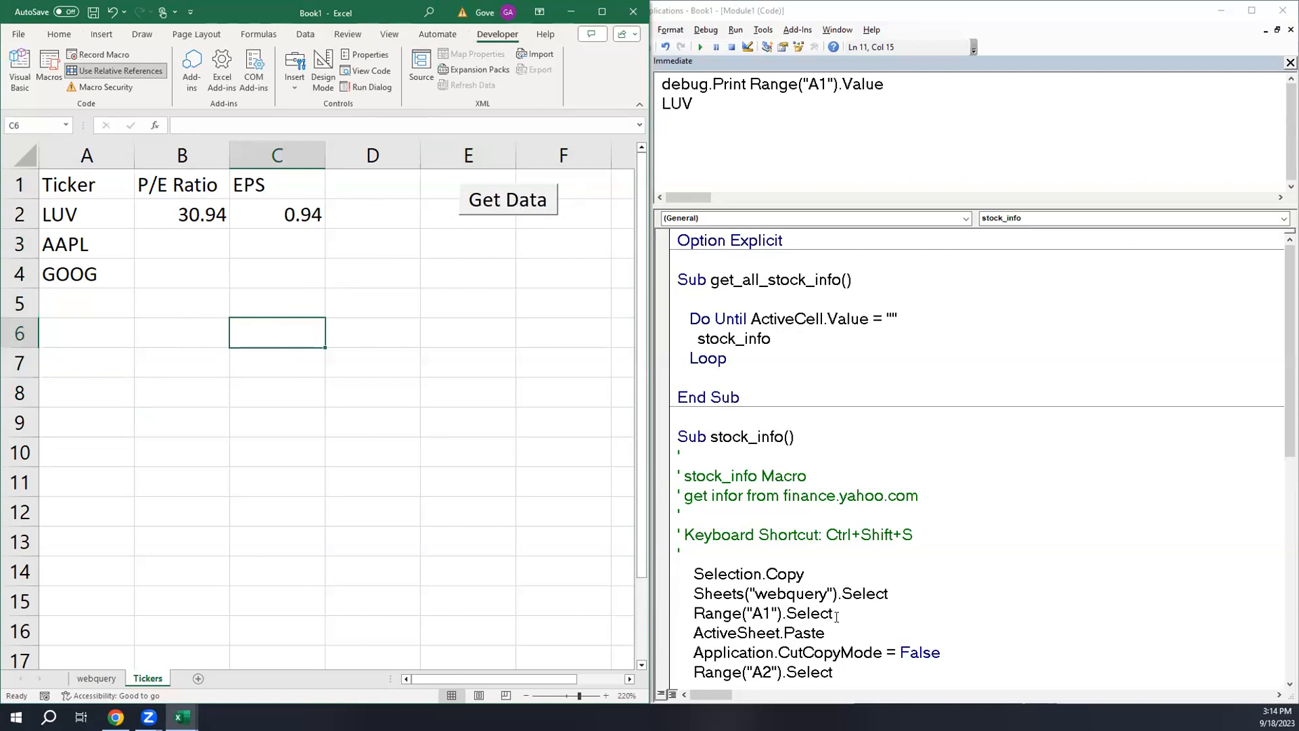
# - Copy the Range("A2").Select line from stock_info into get_all_stock_info, directly above the Do Until loop
pyautogui.moveTo(838, 668); pyautogui.dragTo(753, 672)
pyautogui.hotkey('ctrl', 'Home')
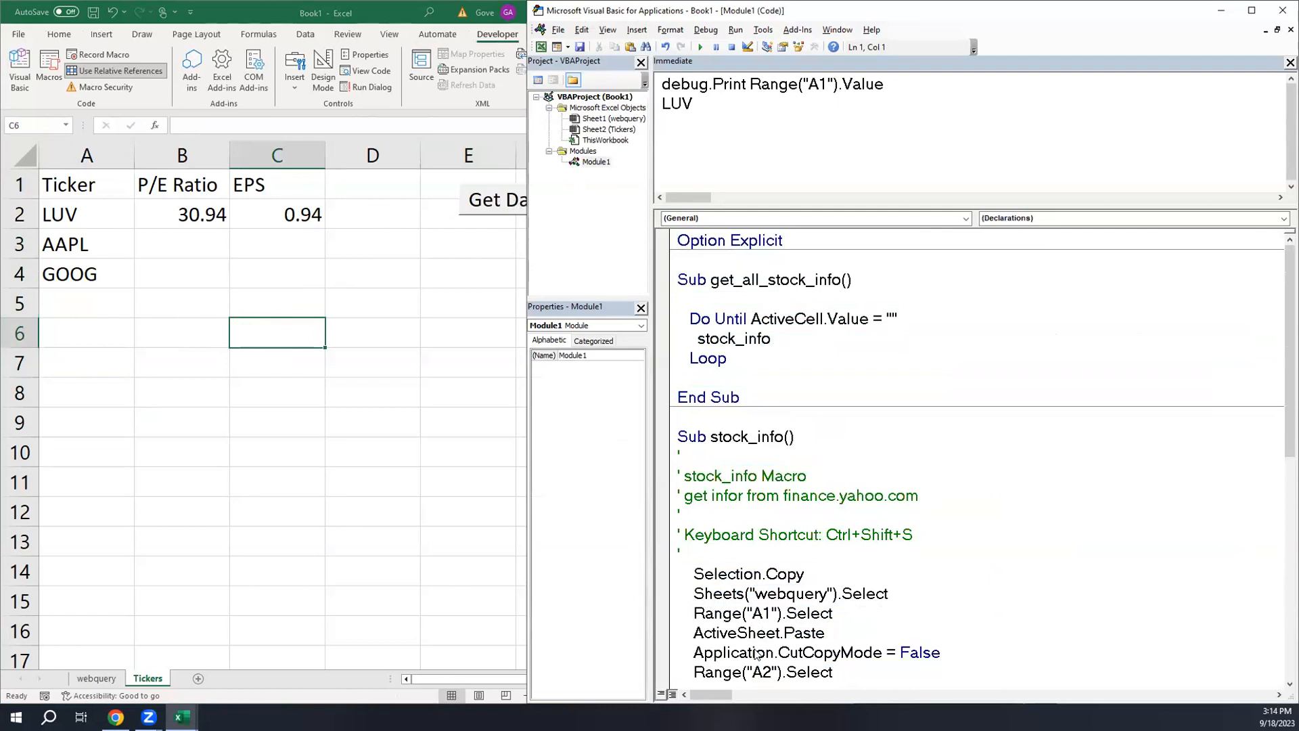
pyautogui.click(829, 672)
pyautogui.hotkey('shift', 'Home')
pyautogui.hotkey('ctrl', 'c')
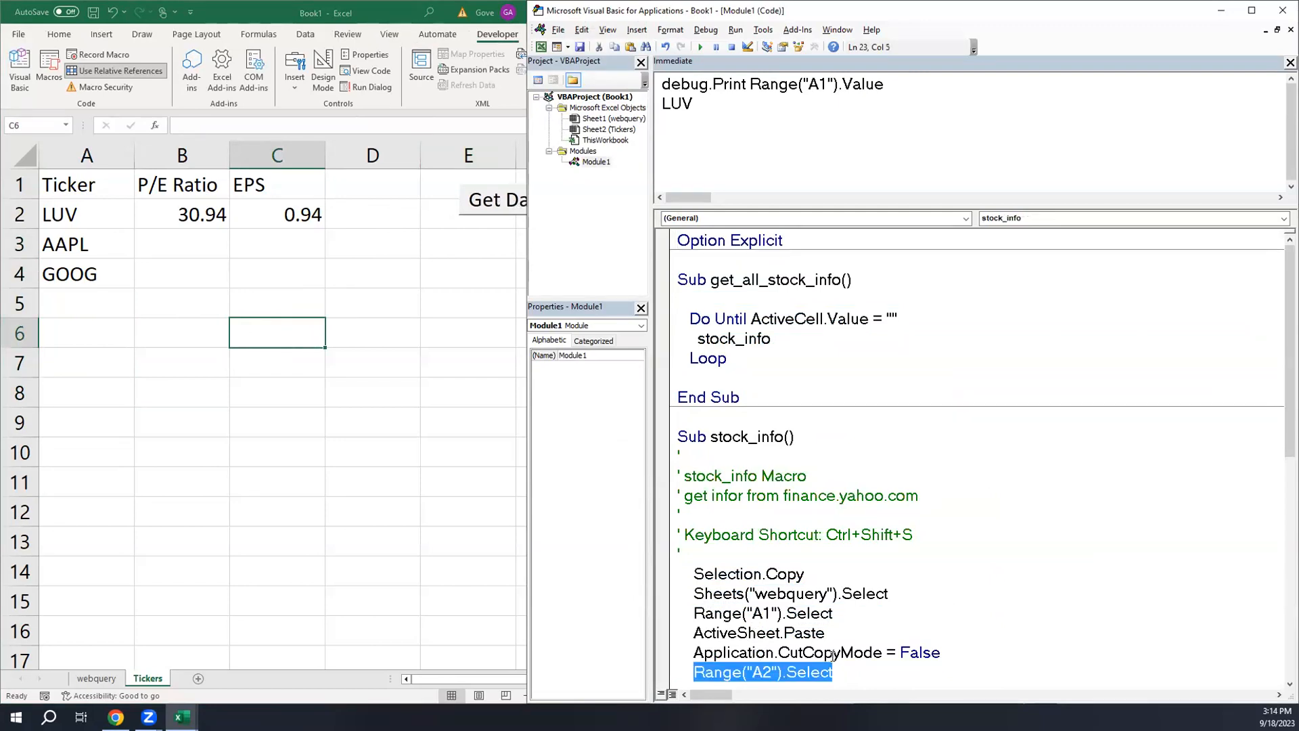
pyautogui.click(709, 292)
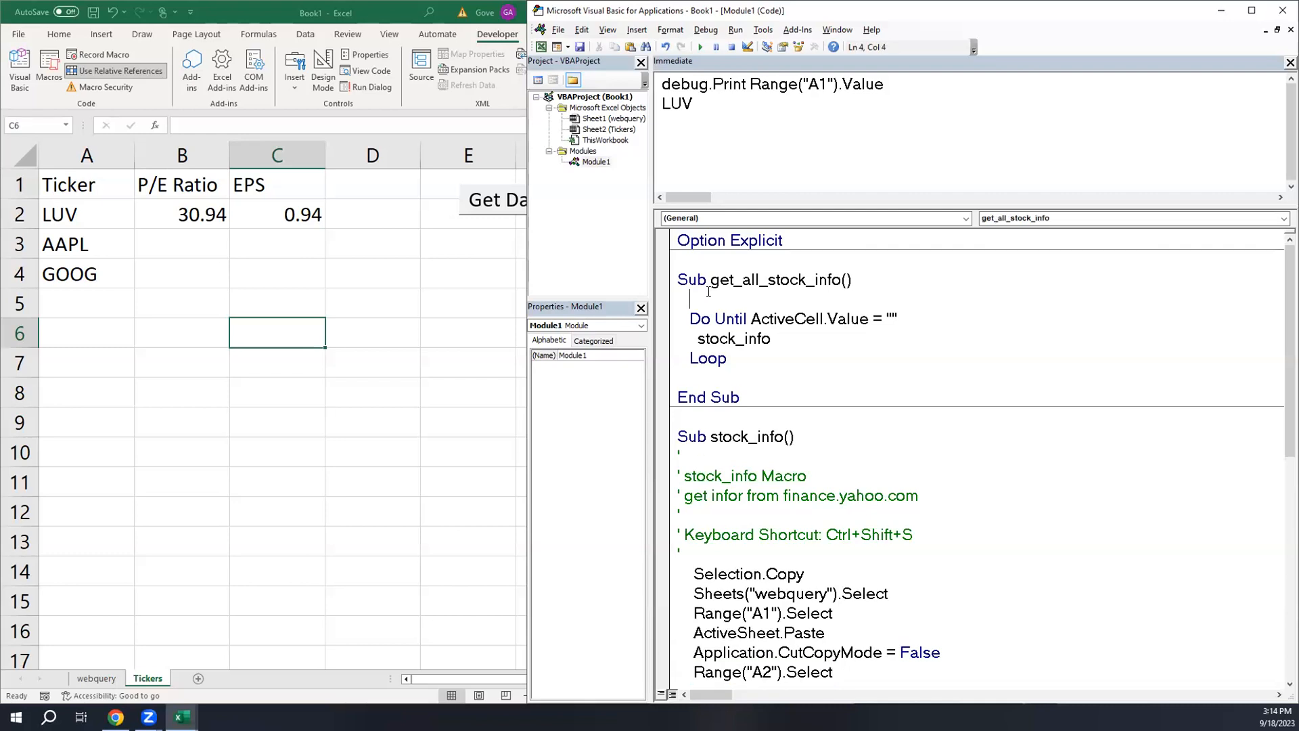
pyautogui.hotkey('ctrl', 'v')
pyautogui.click(796, 376)
pyautogui.moveTo(681, 293); pyautogui.dragTo(826, 301)
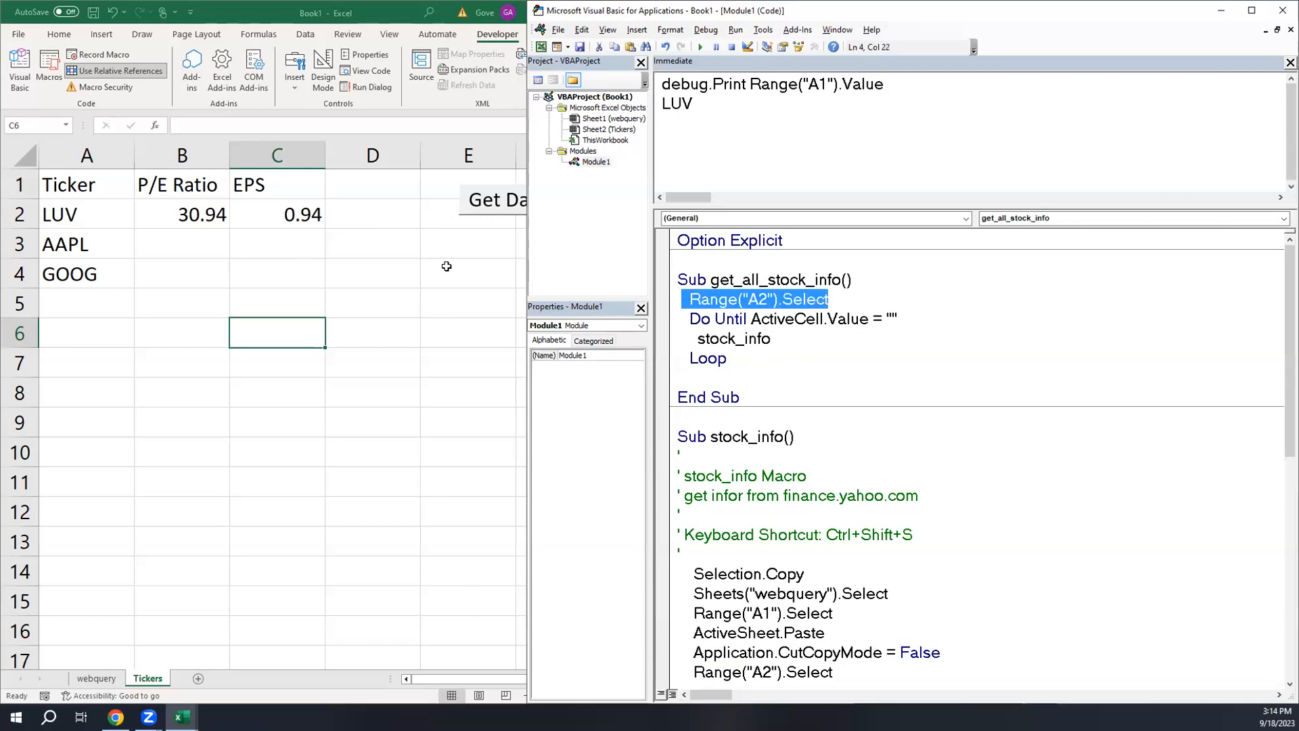
# - Run get_all_stock_info with the Get Data button to fill in P/E Ratio and EPS for the remaining tickers
pyautogui.click(484, 248)
pyautogui.click(500, 202)
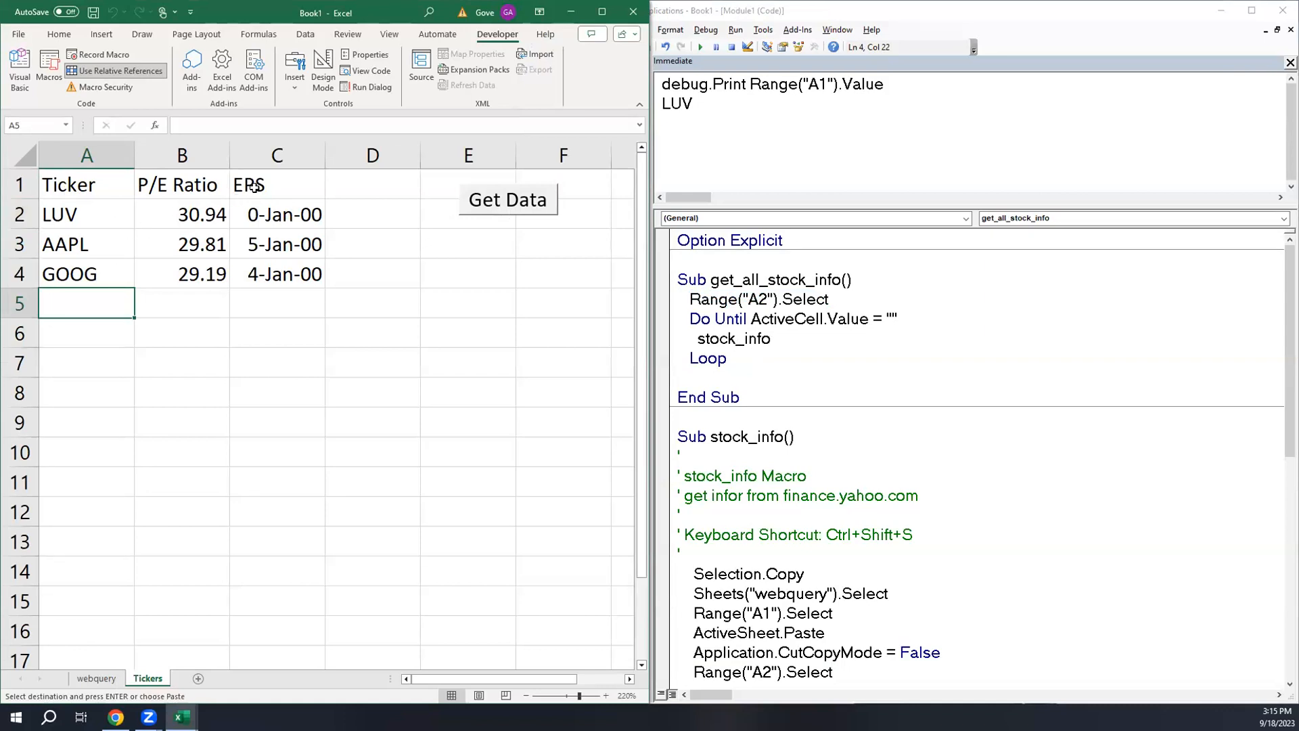
# - Select the EPS values in cells C2:C4 of the Tickers sheet
pyautogui.moveTo(301, 216); pyautogui.dragTo(295, 262)
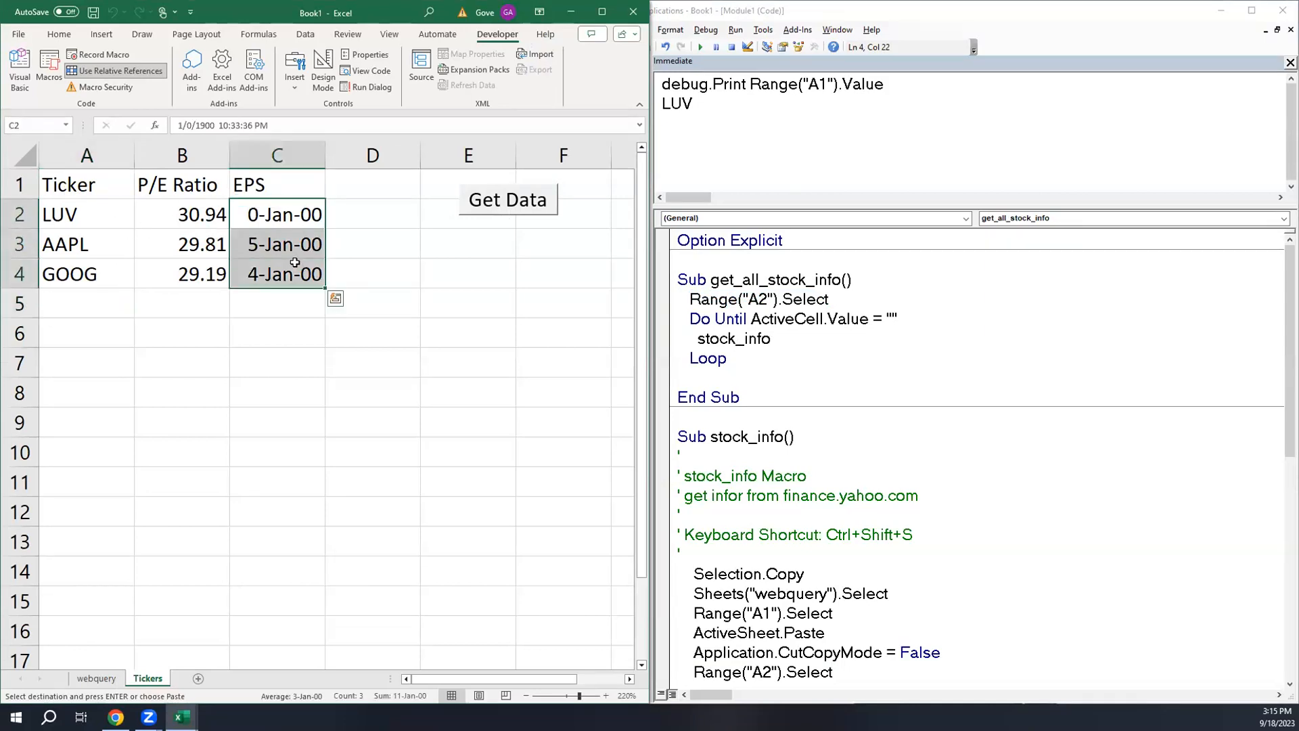